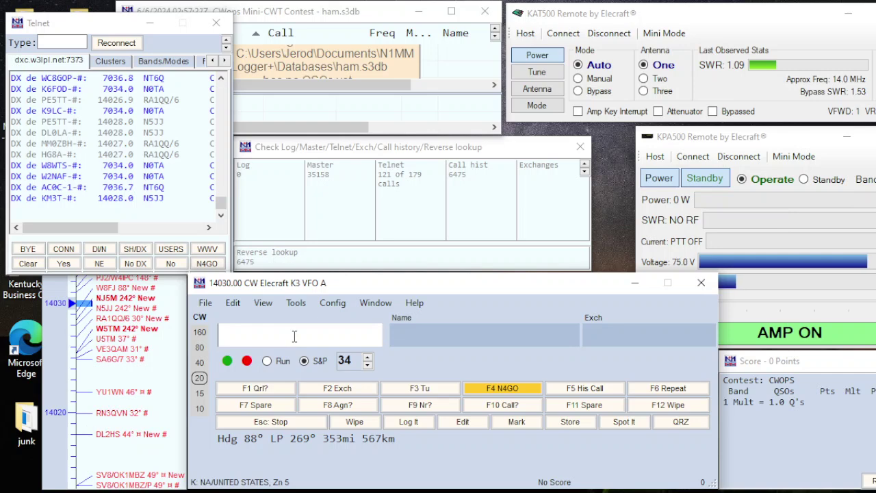
type("K3")
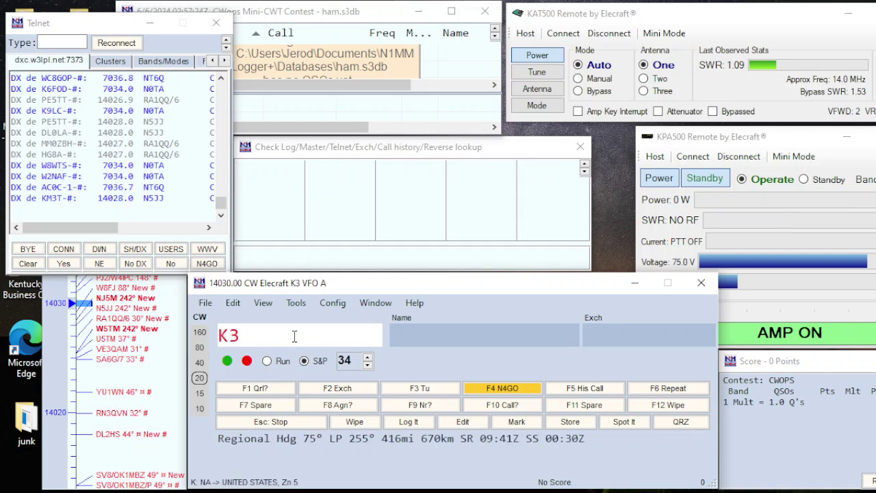
type("WV")
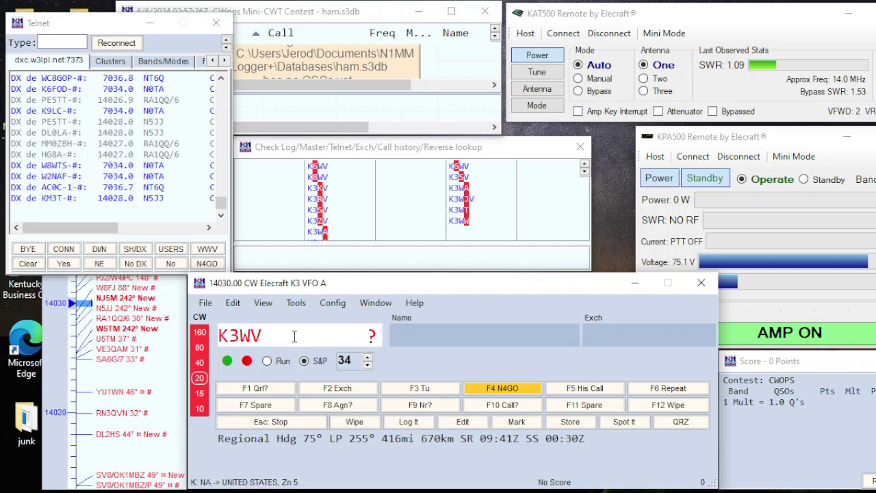
type("W")
key("BackSpace")
key("BackSpace")
key("BackSpace")
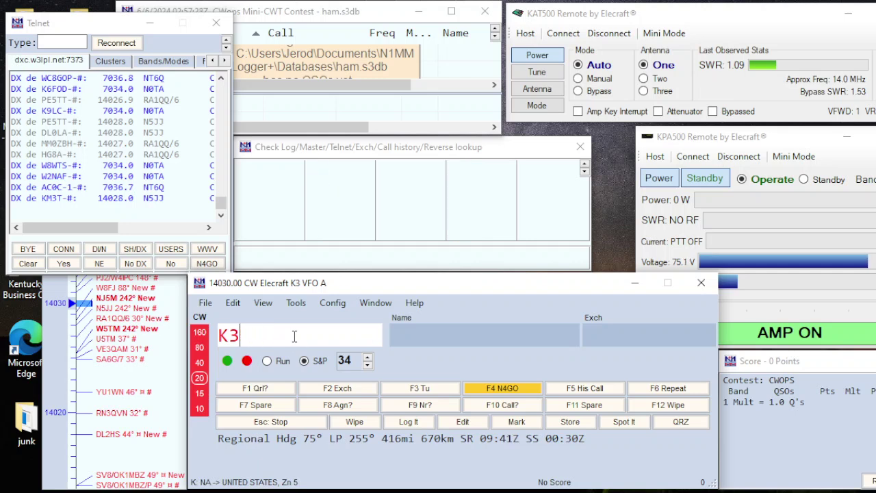
type("WJ")
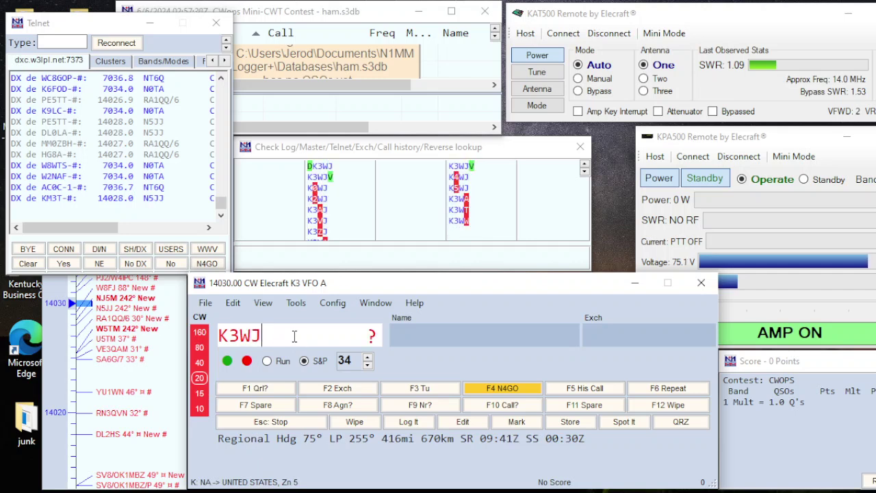
key("BackSpace")
key("BackSpace")
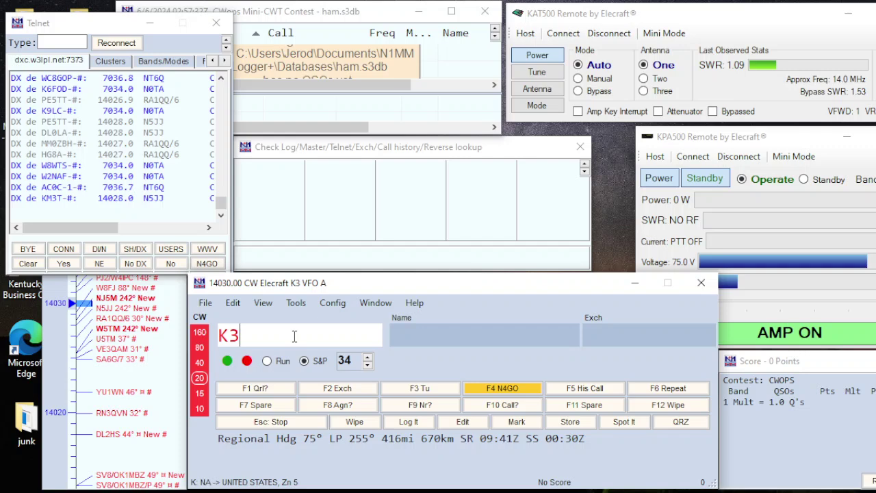
type("WJV")
key("Return")
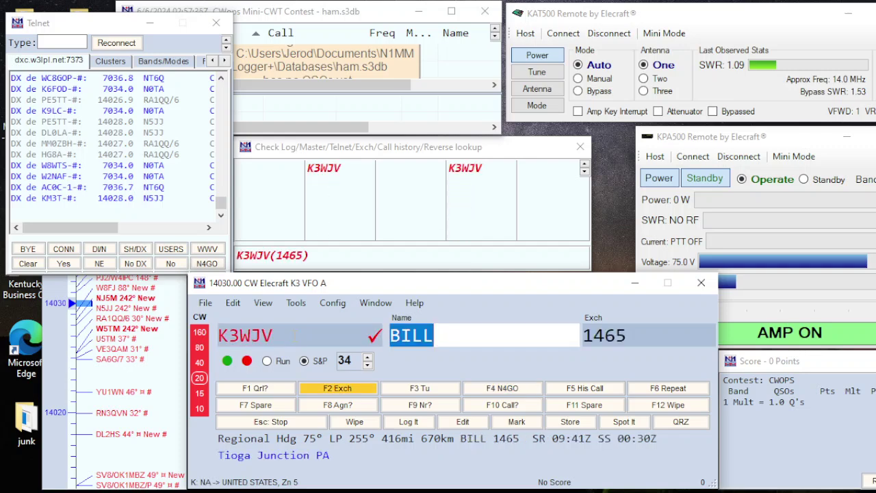
key("alt+w")
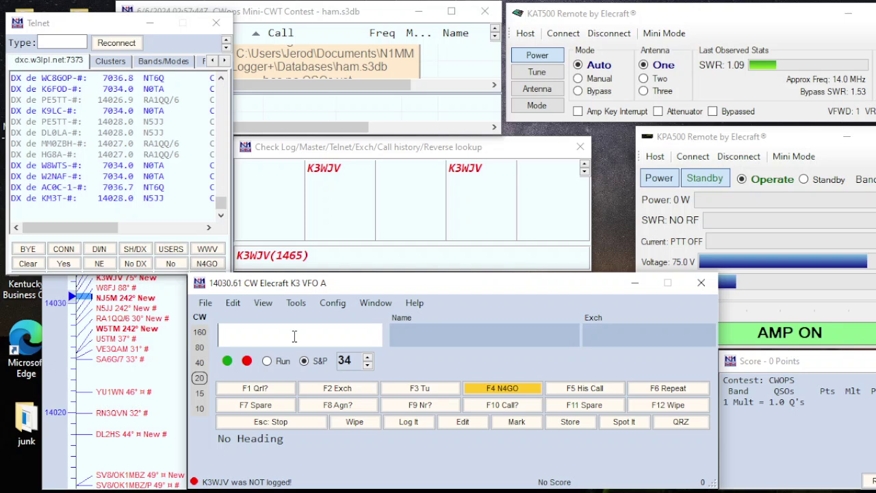
type("K5")
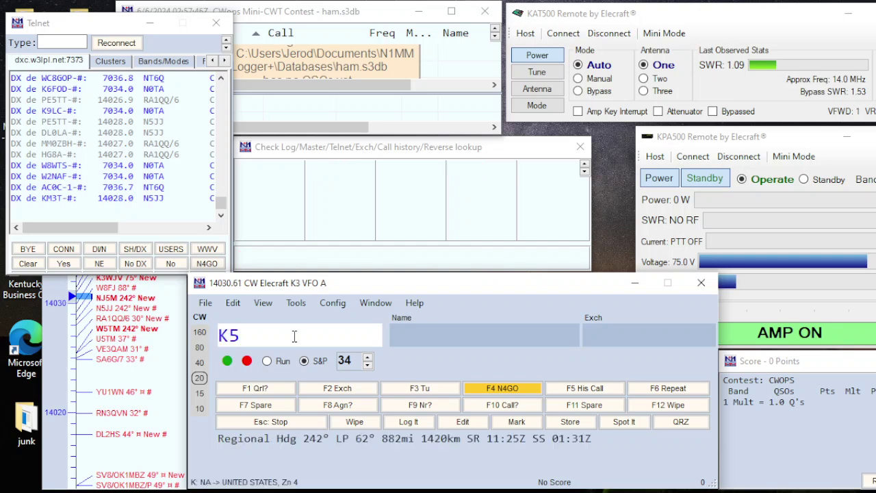
type("KU")
key("space")
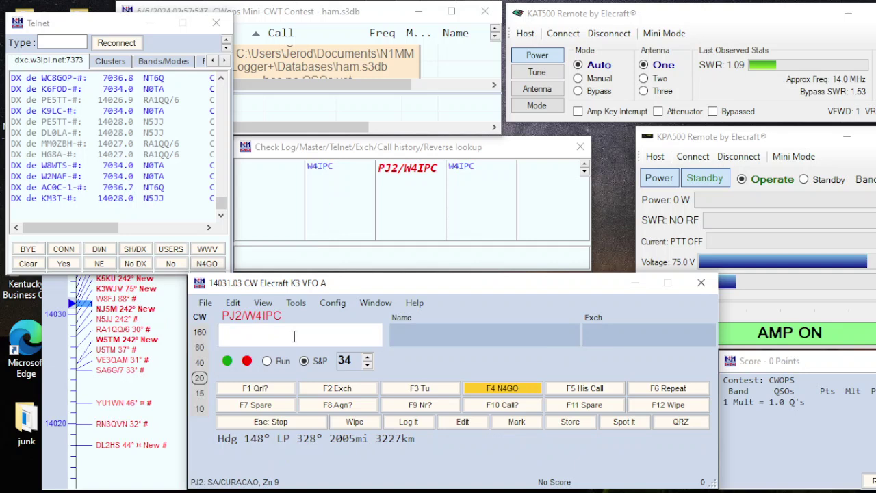
key("space")
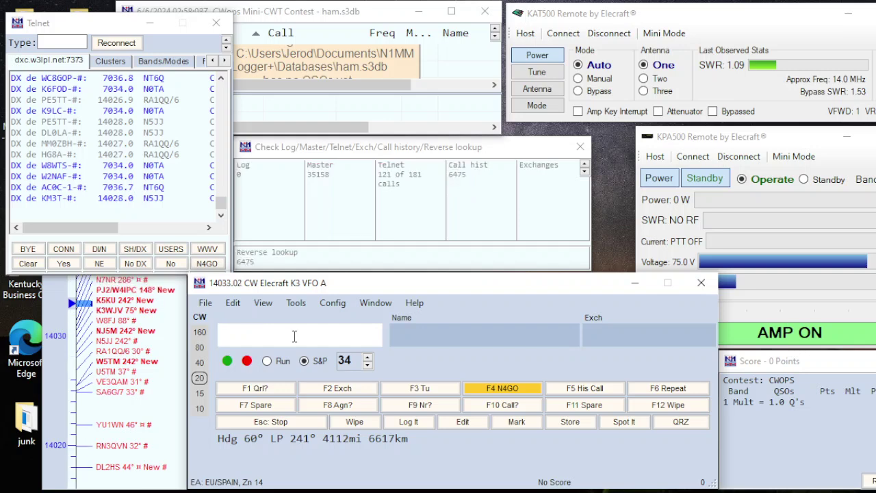
type("K")
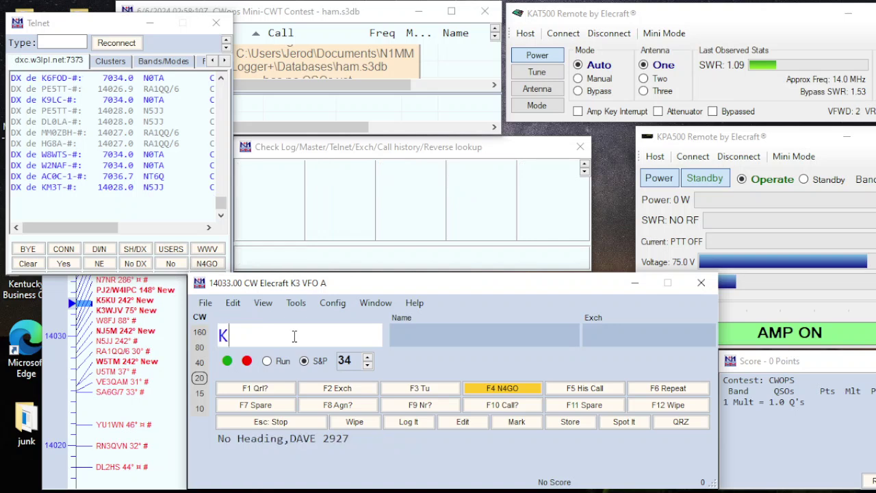
type("Y")
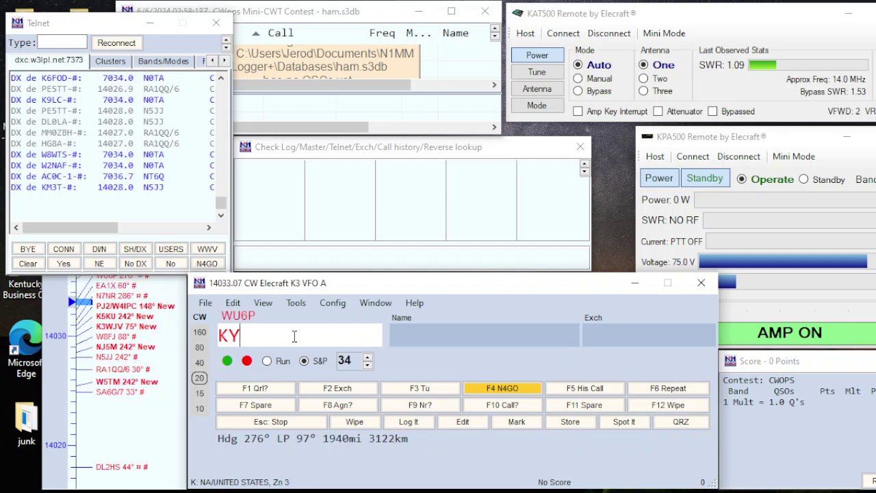
key("BackSpace")
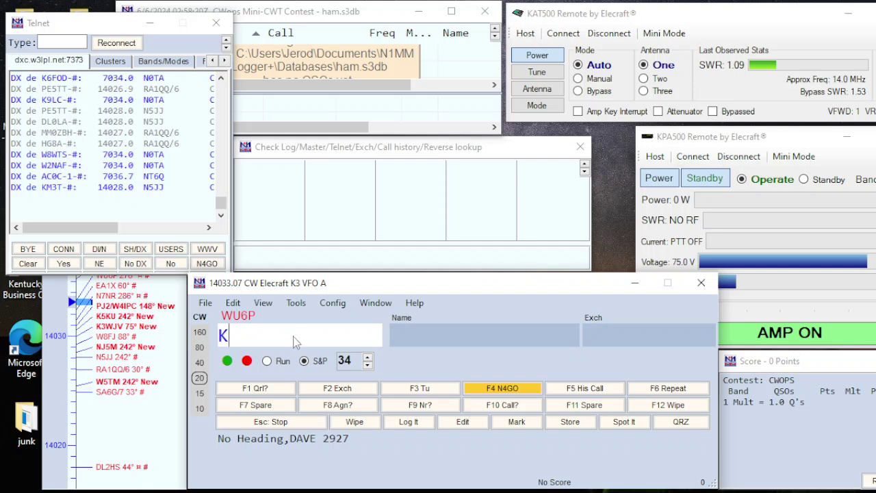
type("3ATO")
key("space")
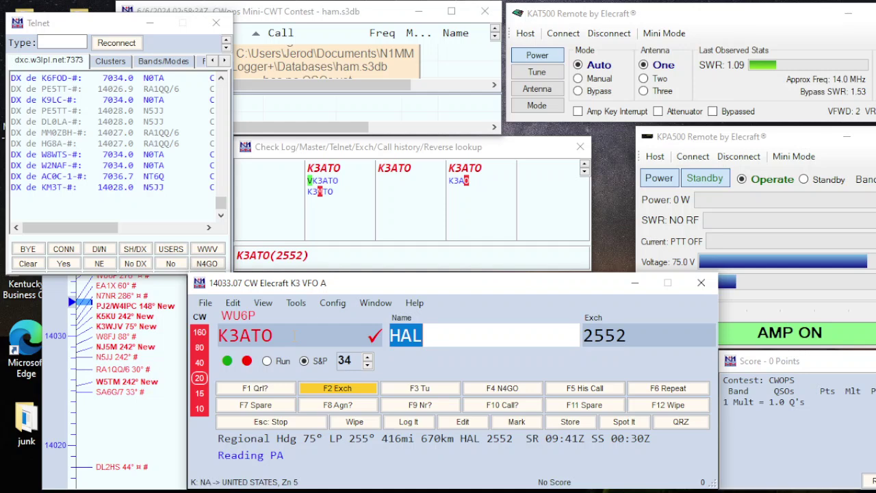
left_click(613, 424)
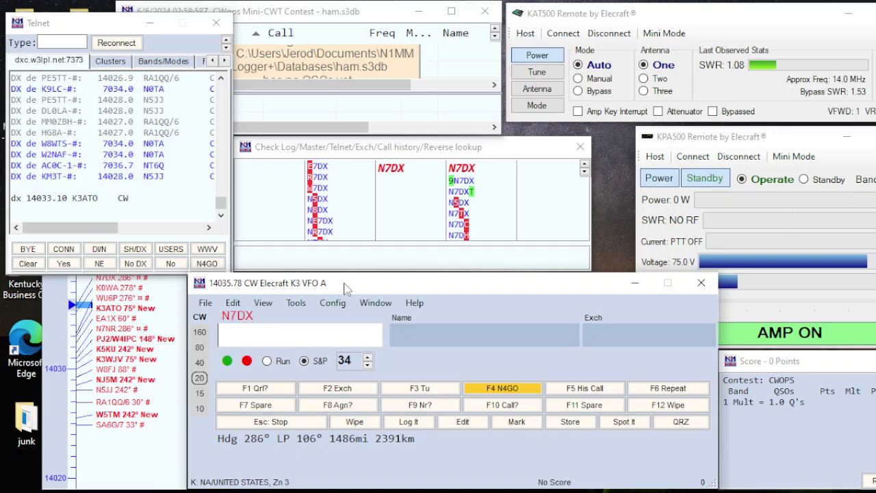
Load the spotted station N7DX into the entry window, and bring the bandmap and Telnet windows forward.
key("Return")
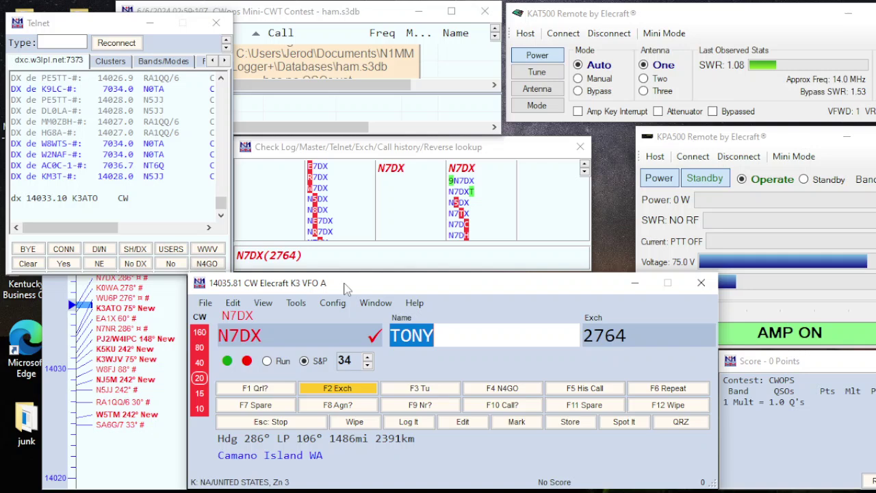
left_click(175, 445)
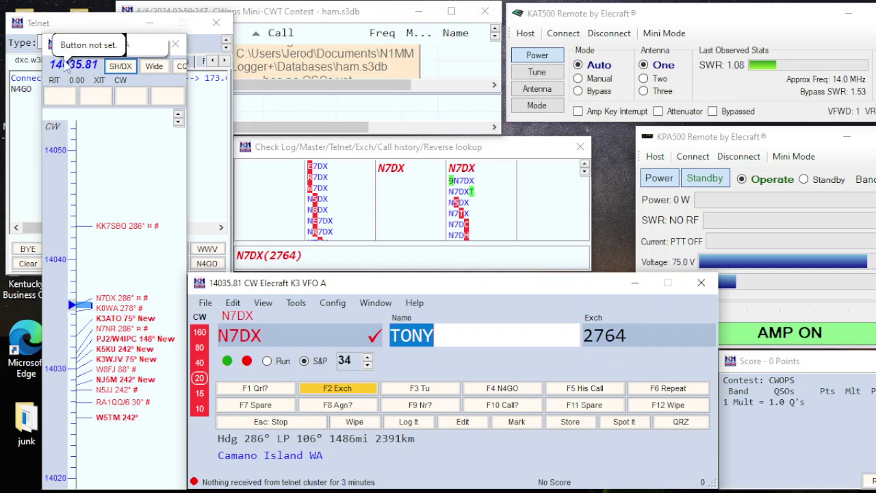
left_click(66, 28)
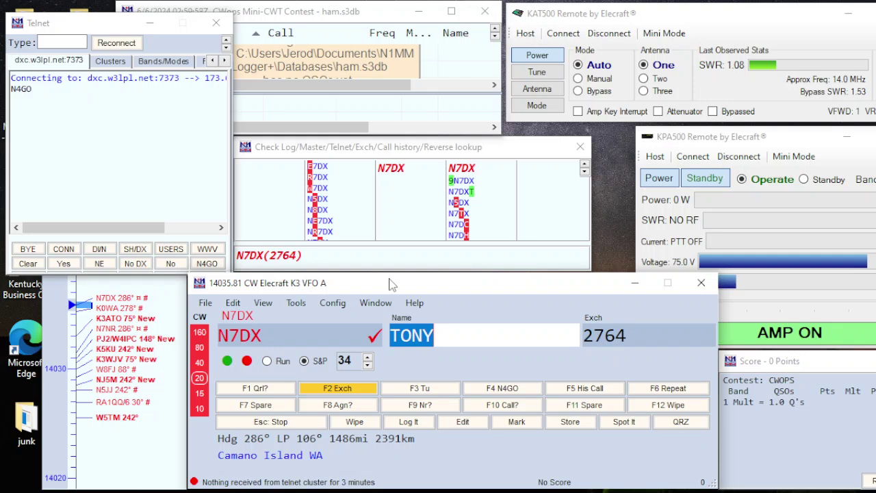
Call N7DX repeatedly in S&P mode, moving on to its prefilled exchange field.
key("Return")
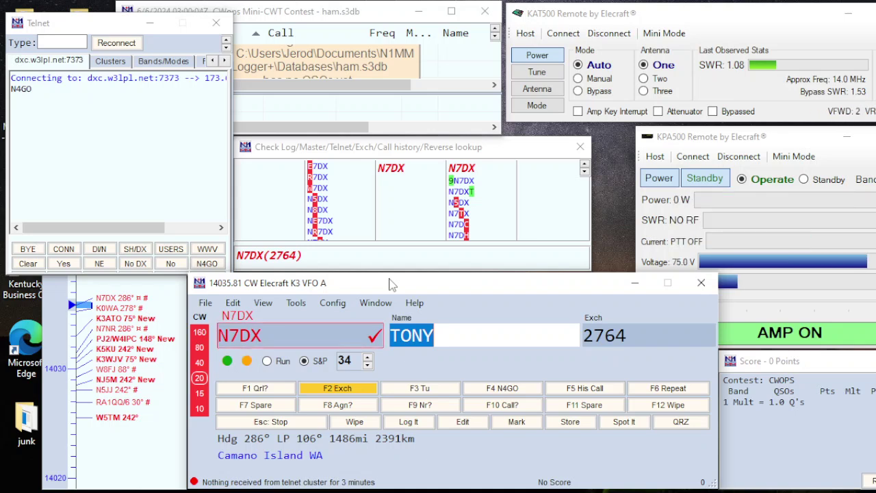
key("Return")
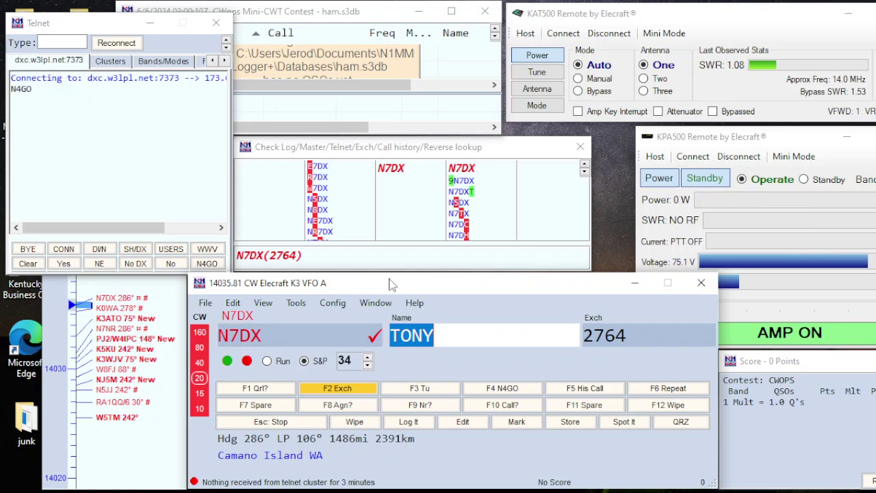
key("Return")
key("Return")
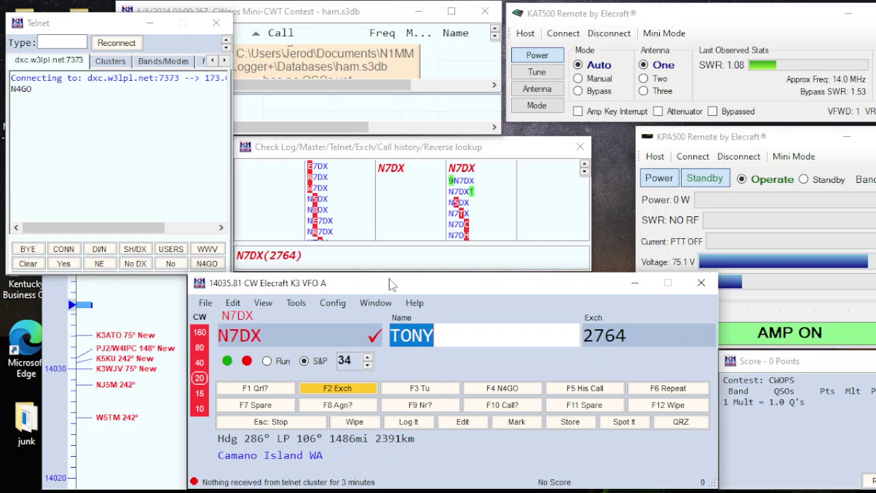
key("Tab")
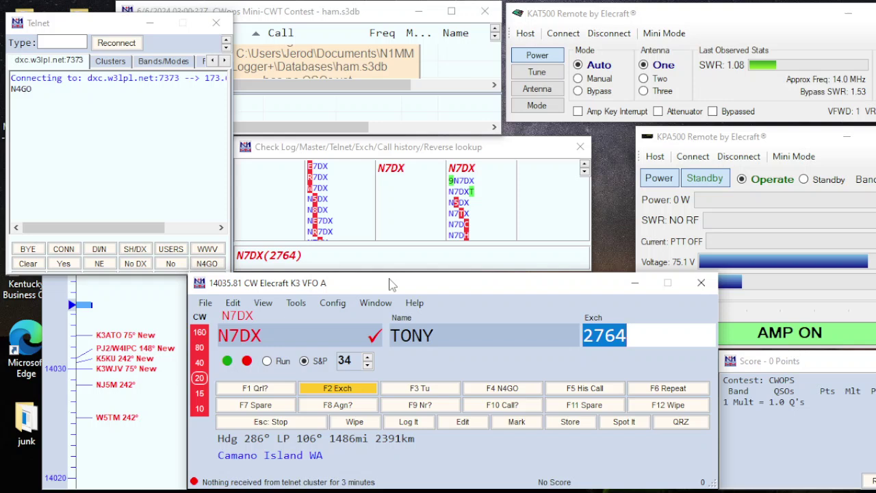
key("Return")
Reconnect the Telnet cluster, and keep transmitting to N7DX until the contact is logged.
left_click(127, 45)
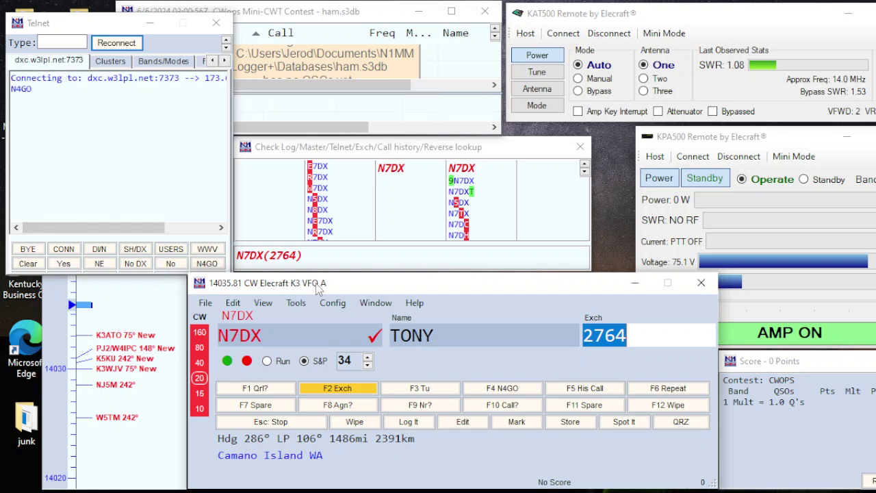
key("Return")
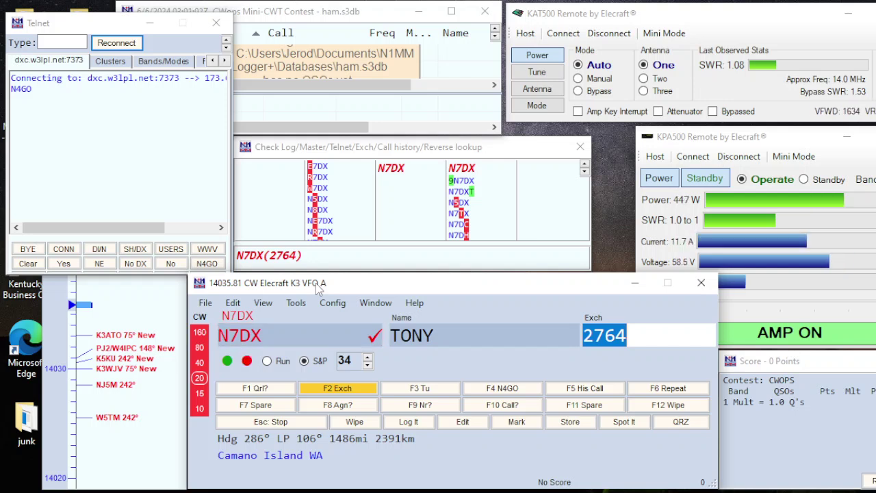
key("Return")
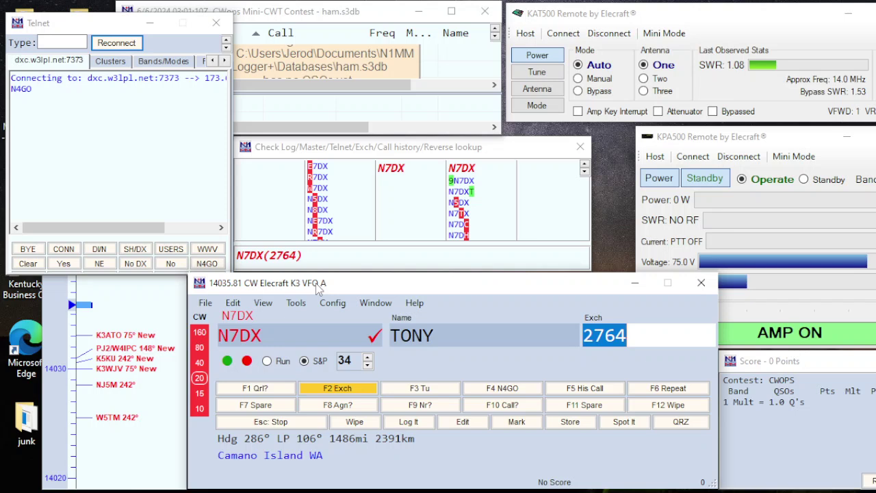
key("Return")
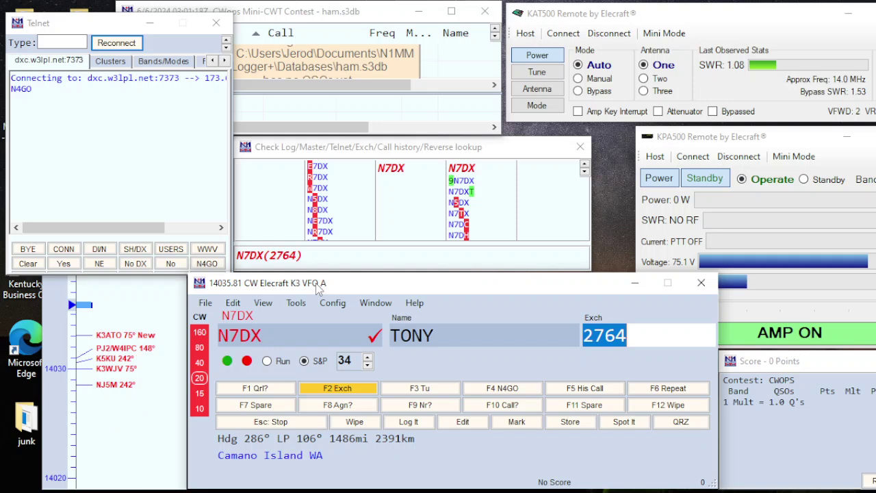
key("Return")
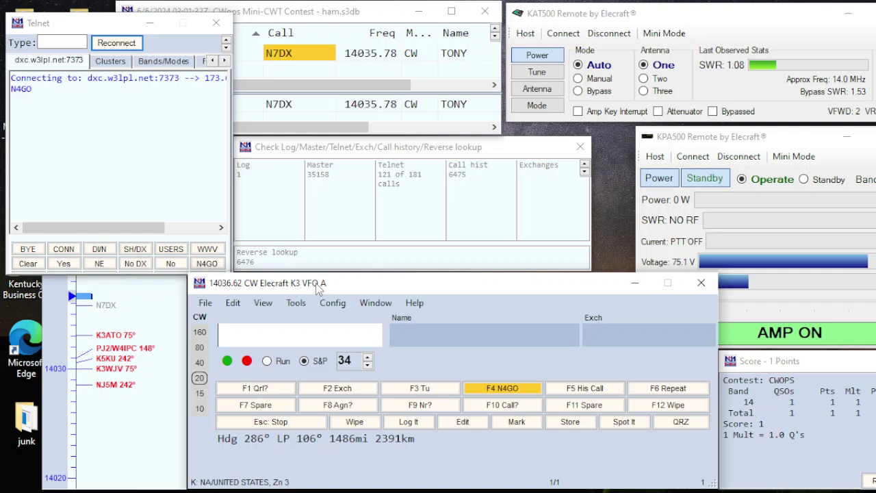
type("NT6")
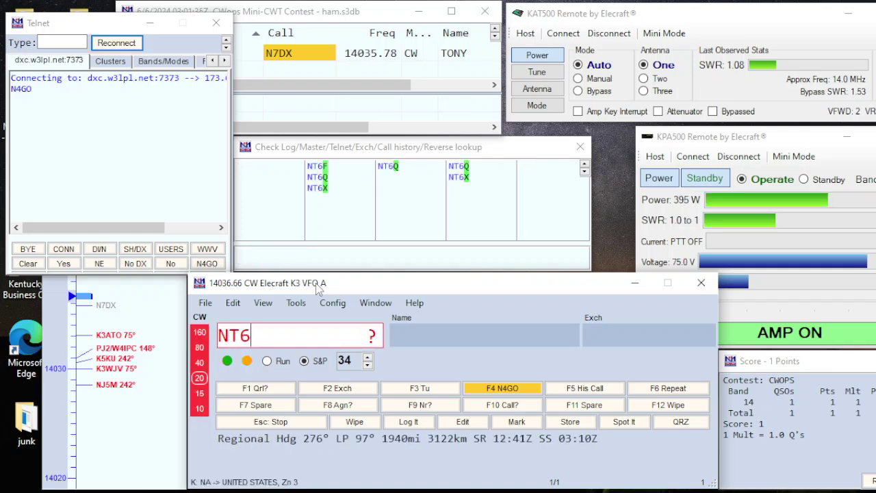
type("Q")
key("Return")
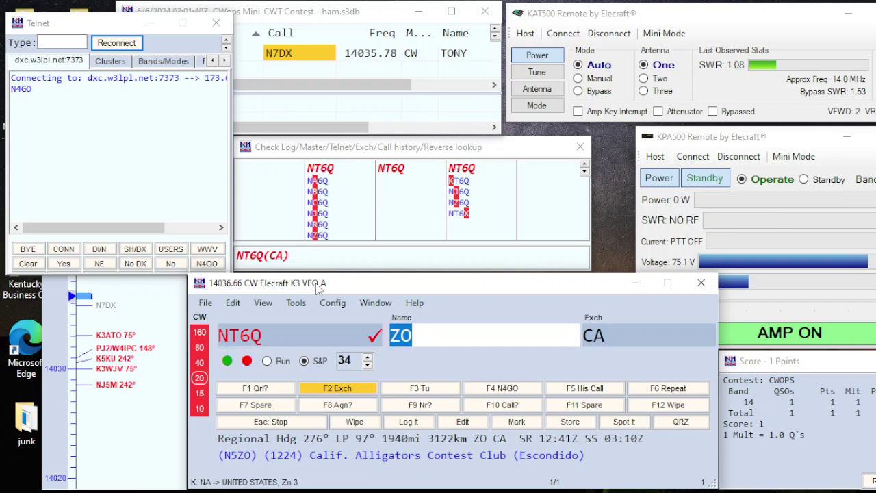
key("Tab")
key("Return")
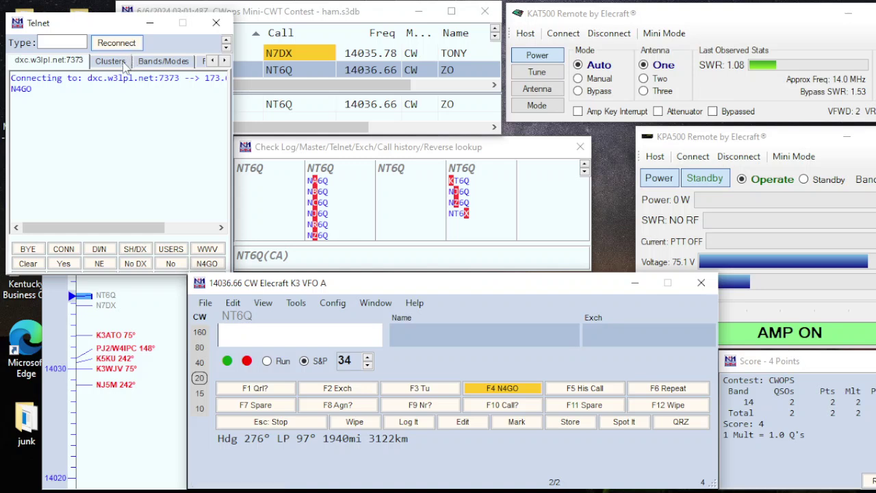
Open the Telnet cluster selection and reconnect to dxc.w3lpl.net:7373.
left_click(124, 63)
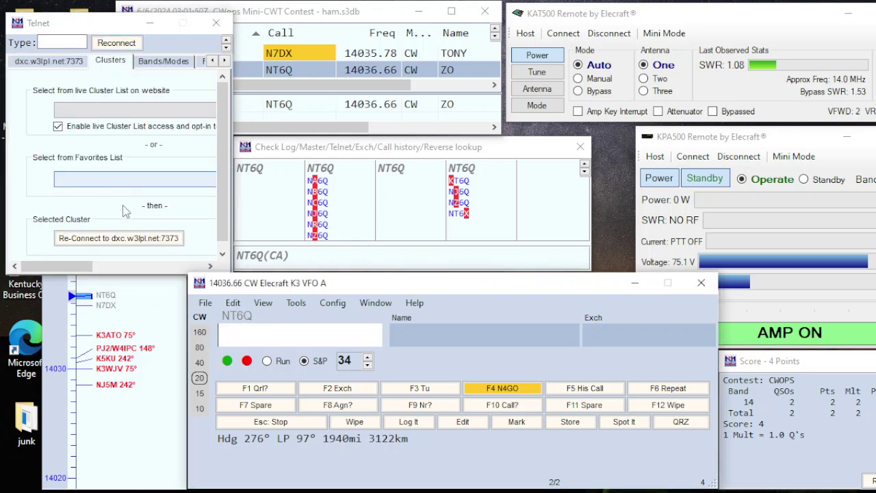
left_click(128, 238)
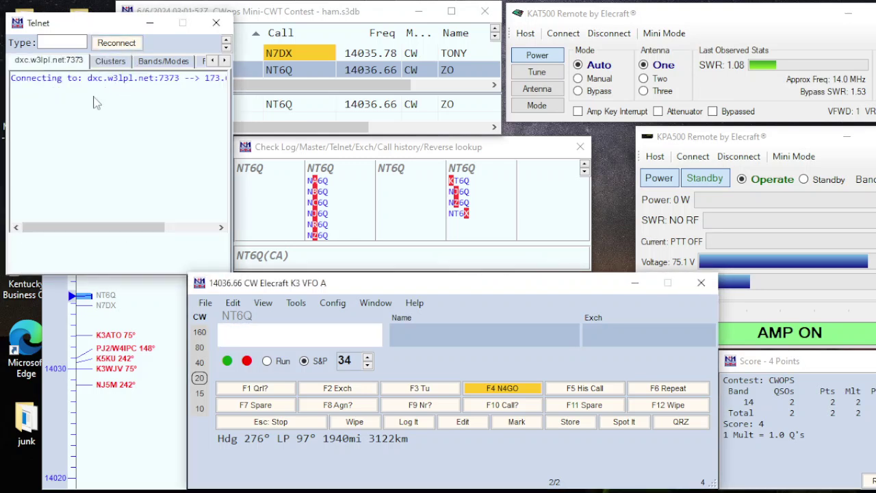
left_click(166, 302)
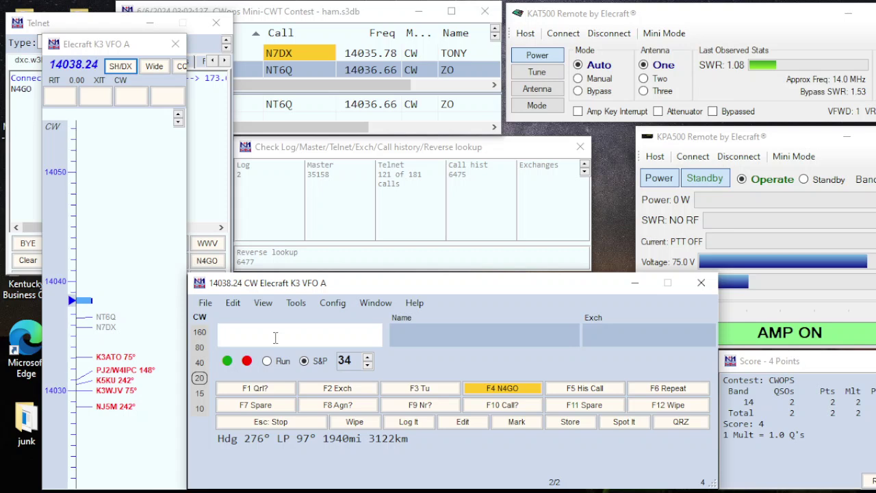
key("ctrl+Down")
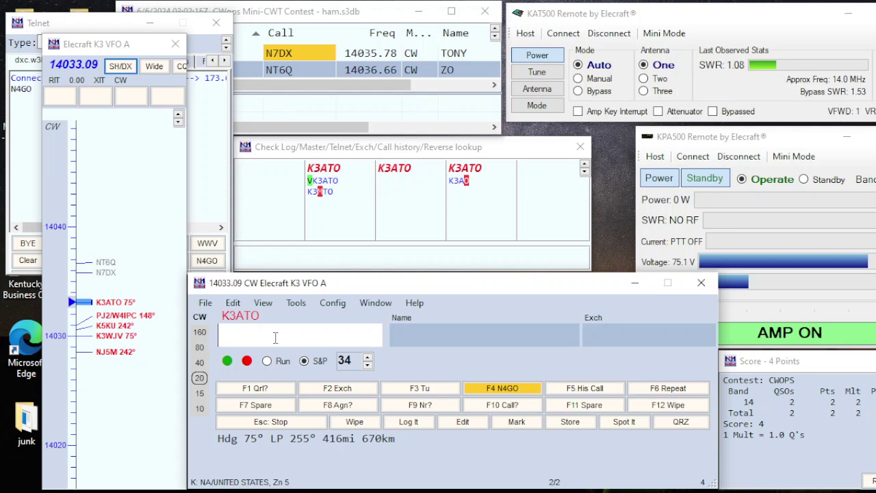
key("ctrl+Down")
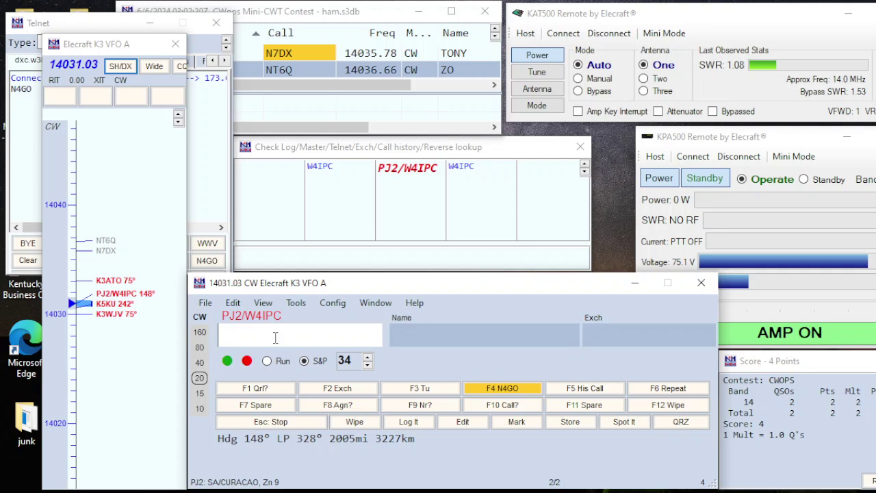
Tune down to the K5KU spot at 14030.61, call the station, and log the contact with its prefilled exchange LA.
key("ctrl+Down")
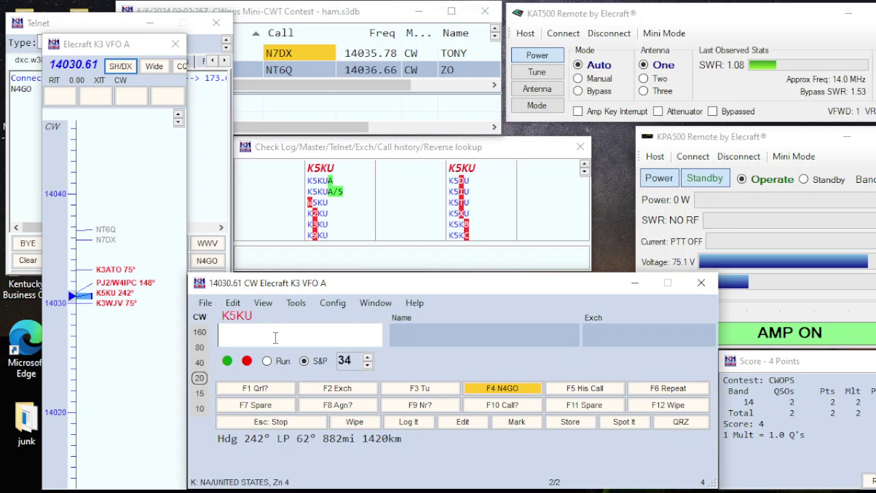
key("Return")
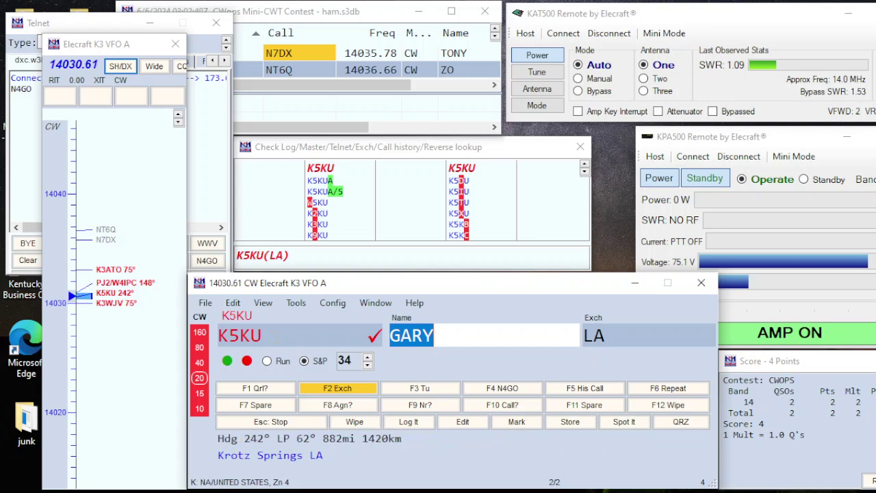
key("Tab")
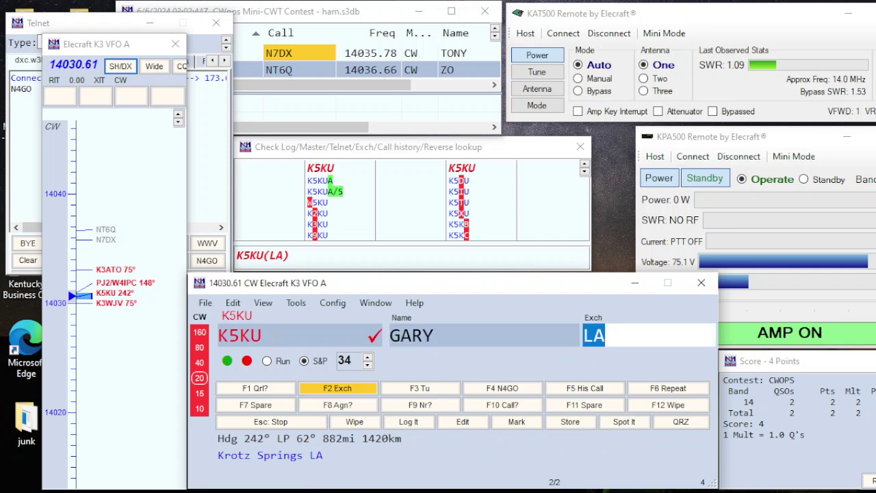
key("Return")
key("Return")
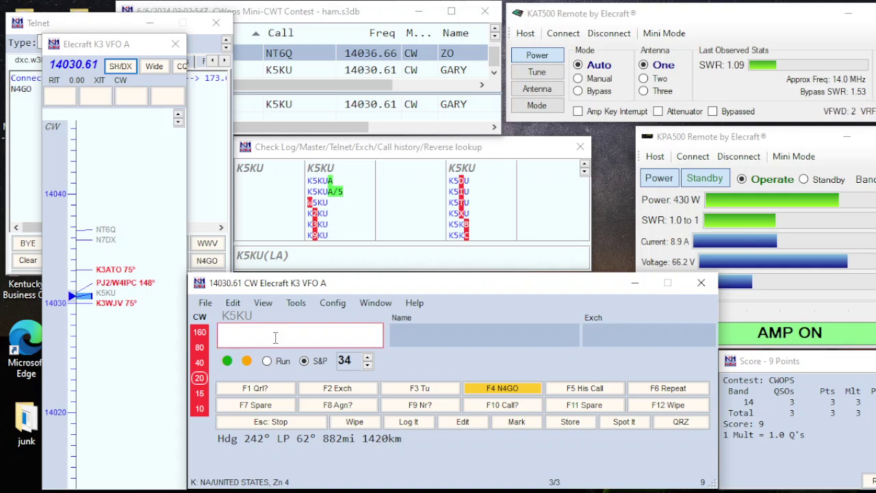
Tune down to the K3WJV spot at 14030.00, call the station, and log the contact with its prefilled exchange.
key("ctrl+Down")
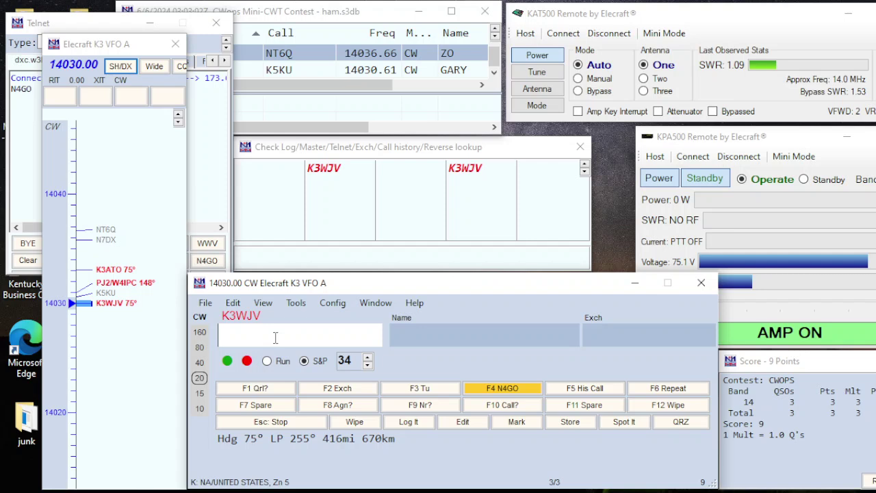
key("space")
key("Return")
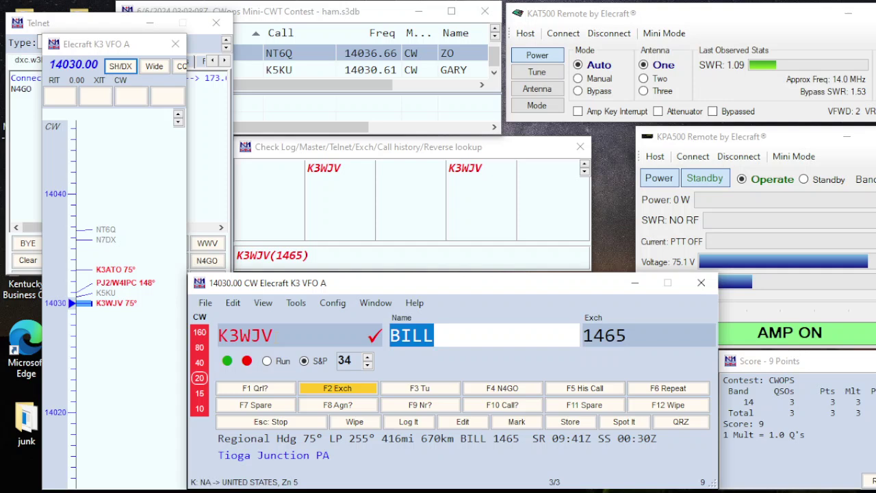
key("Tab")
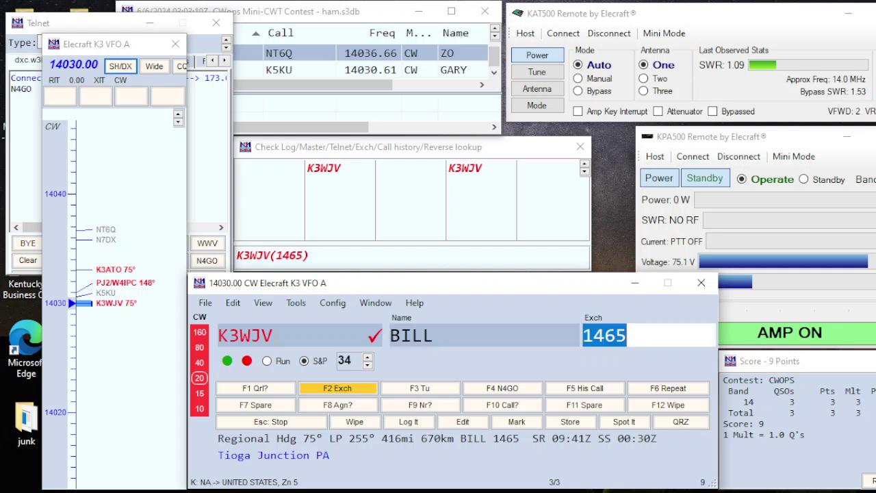
key("Return")
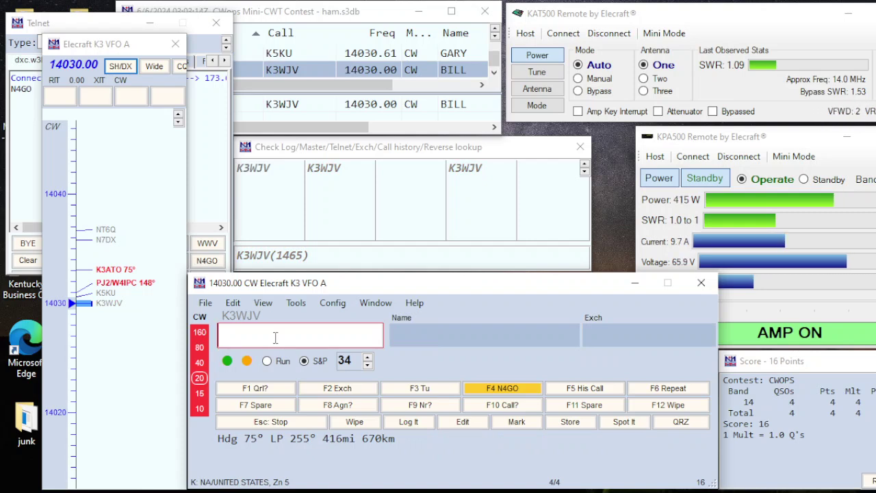
Tune through the bandmap spots to 14033.29, call WU6P there, and log the contact with its prefilled exchange.
key("ctrl+Up")
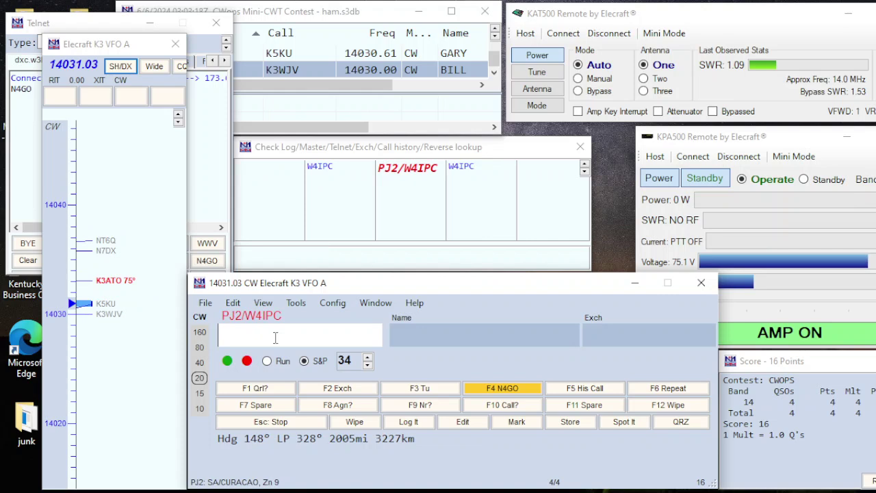
key("ctrl+Up")
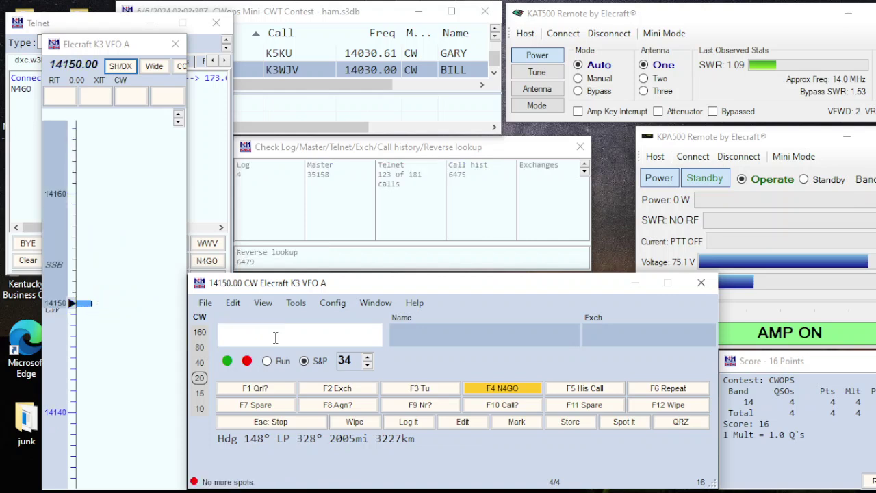
key("ctrl+Down")
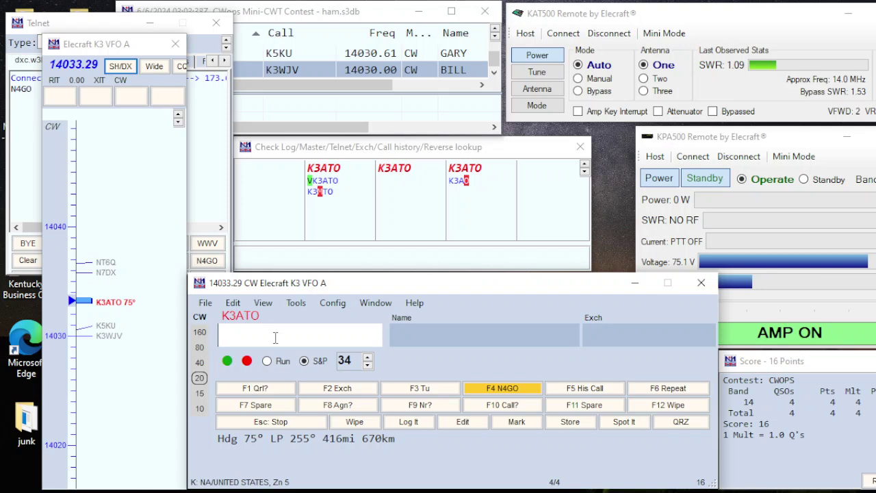
type("WU6P")
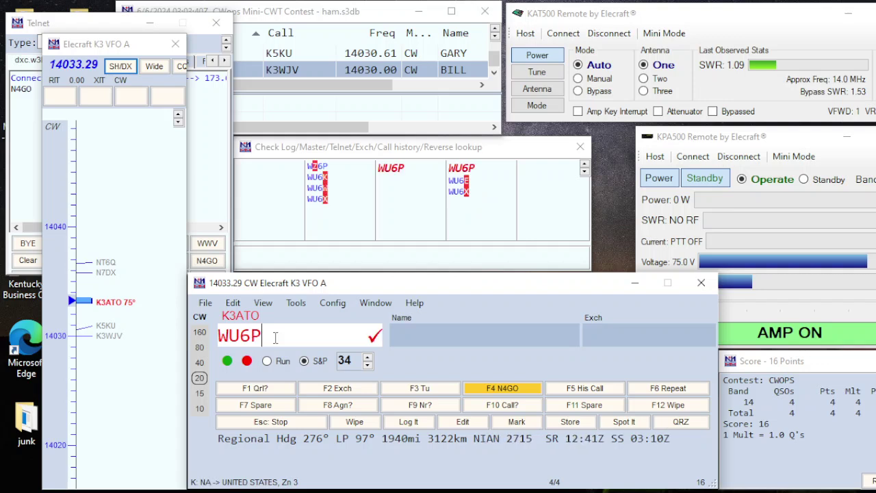
key("Return")
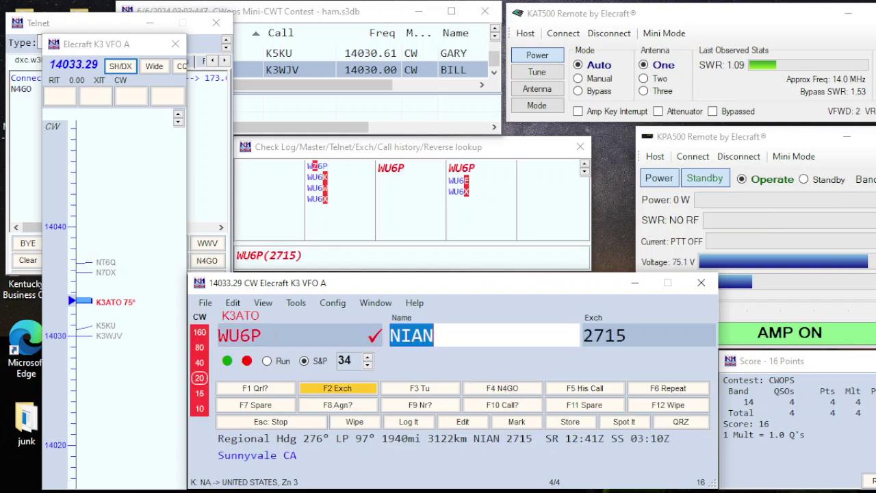
key("Tab")
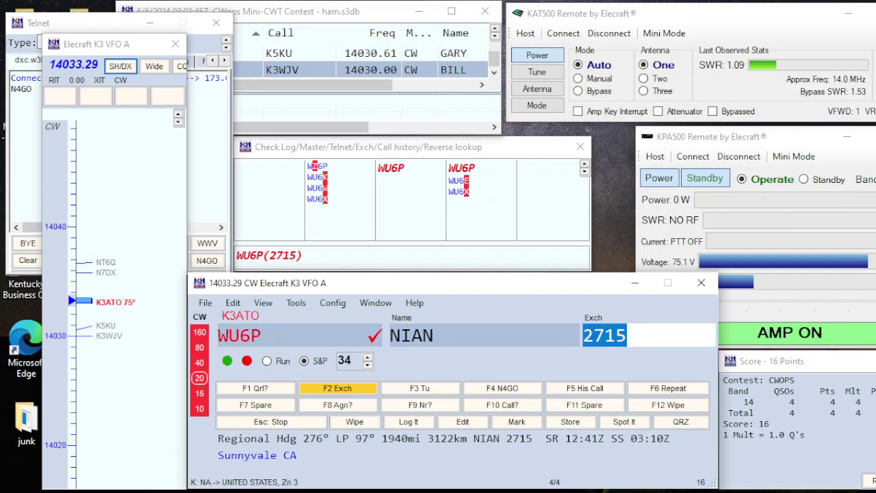
key("Return")
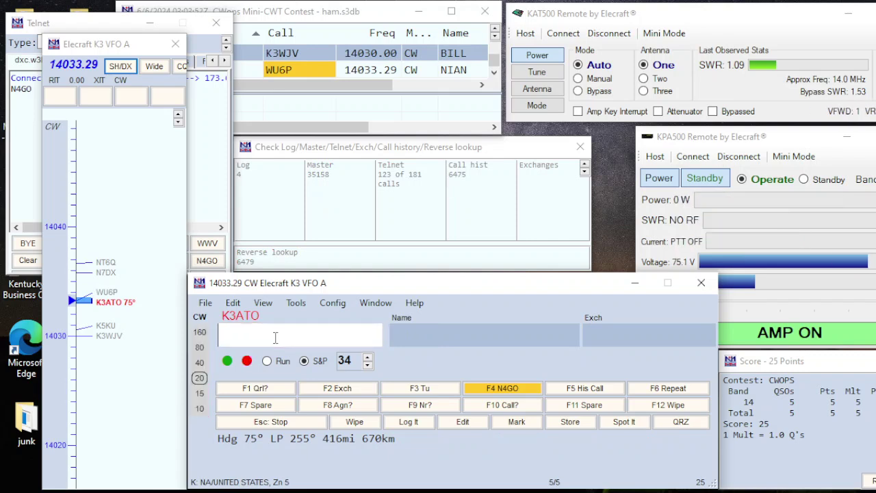
Check the bandmap in both directions for unworked spots and request the 20-meter spots from the Telnet cluster.
key("ctrl+Down")
key("ctrl+Up")
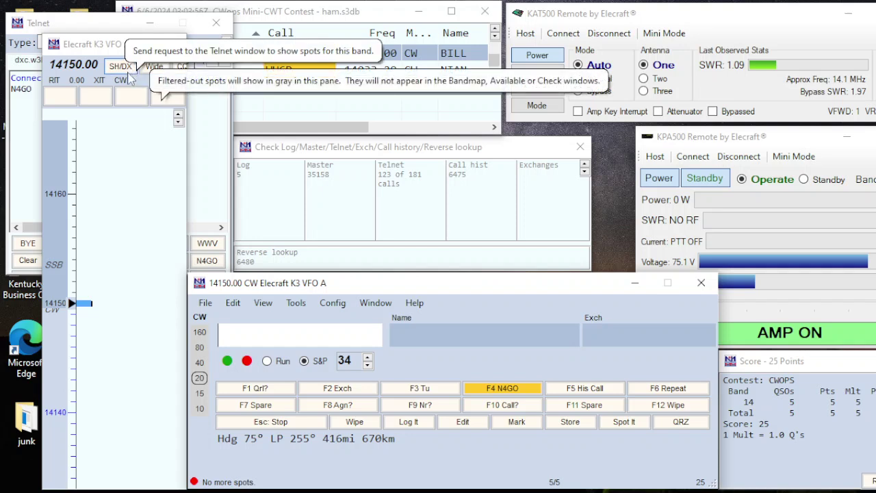
key("ctrl+Down")
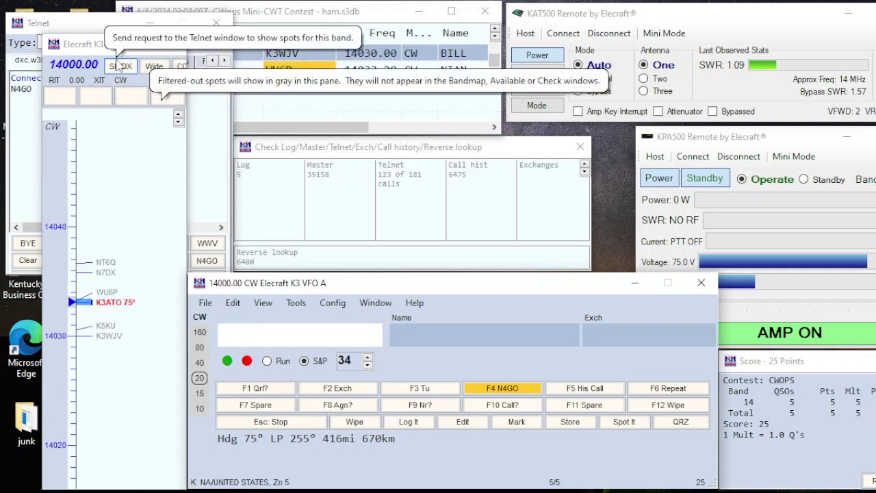
left_click(91, 17)
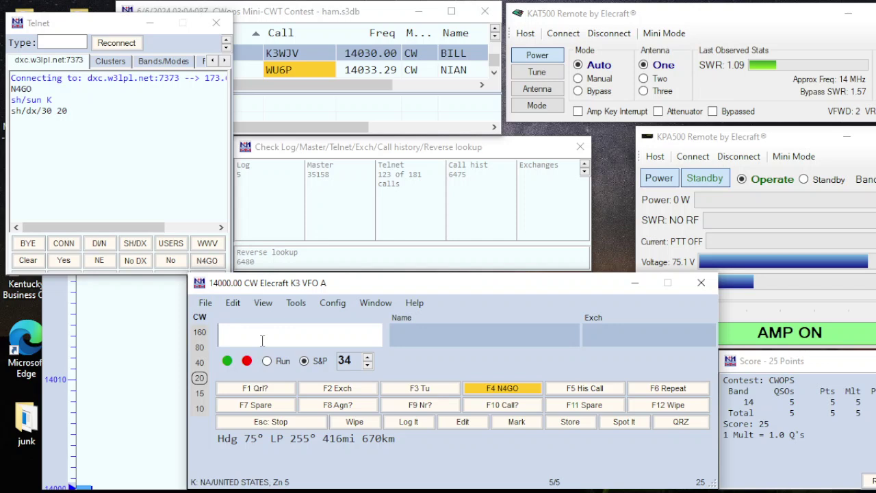
left_click(157, 318)
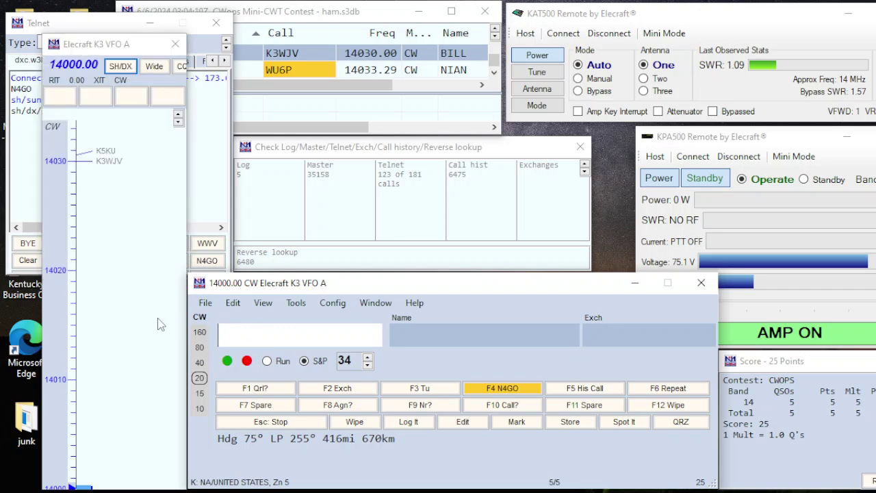
left_click(118, 162)
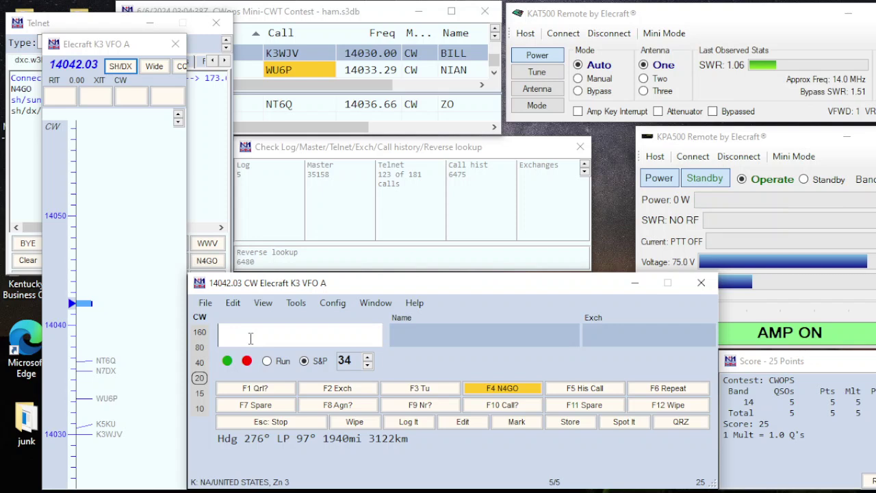
type("OK5M")
key("Return")
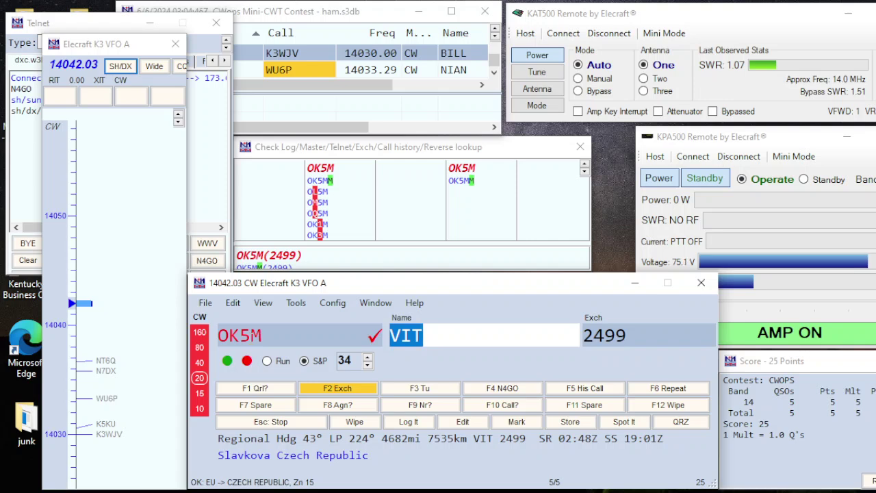
key("Tab")
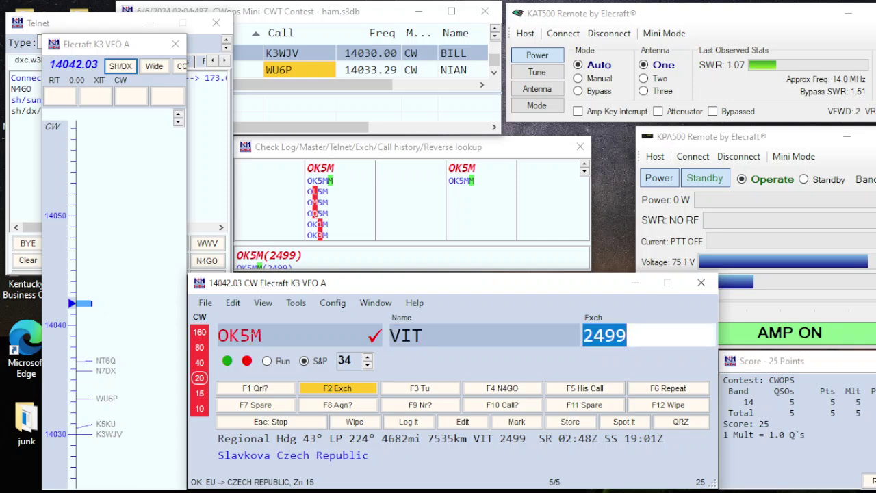
key("Return")
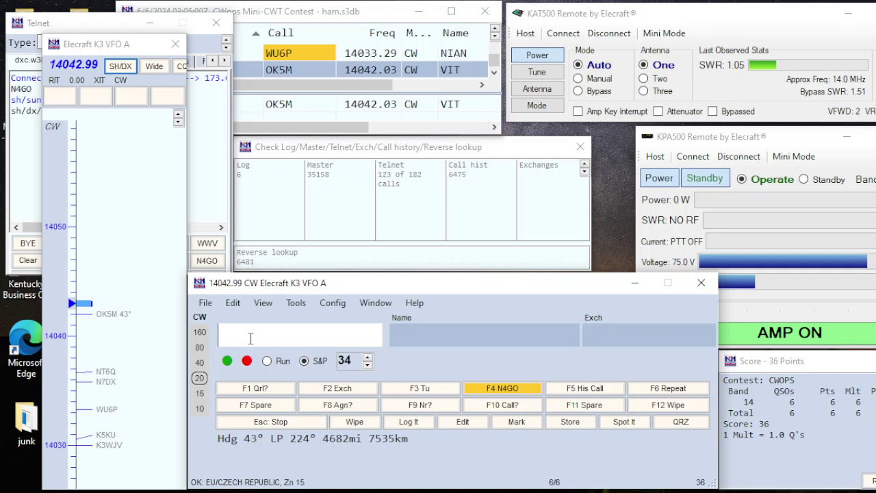
type("VE5GC")
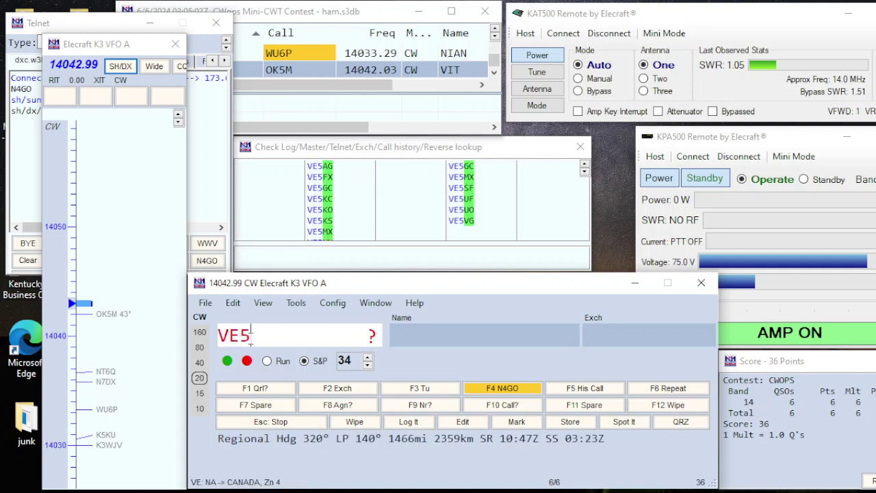
key("Return")
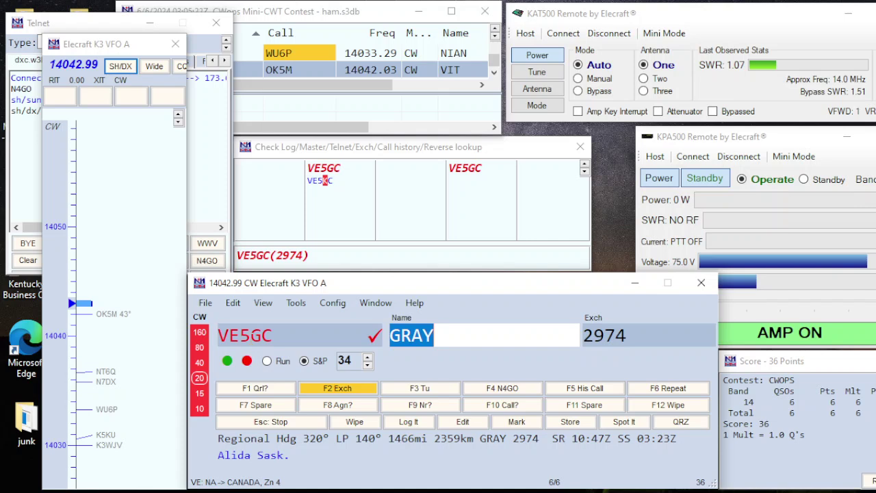
left_click(604, 334)
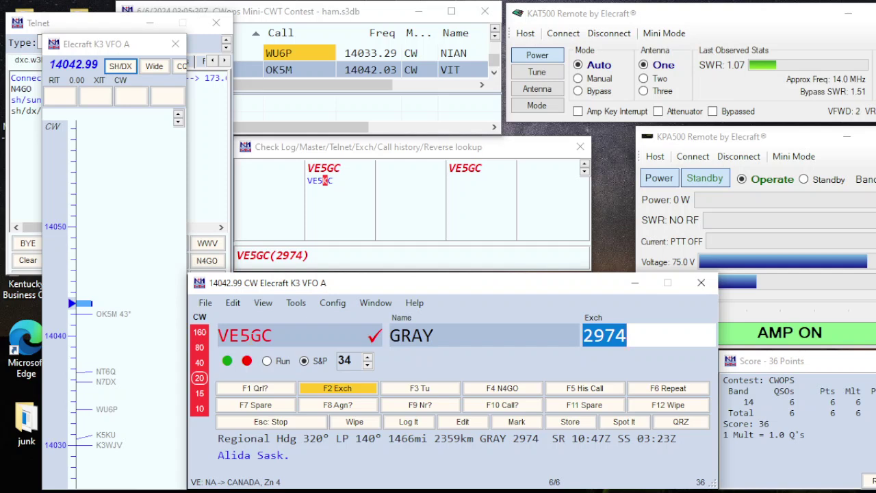
key("Return")
key("Tab")
key("Tab")
key("Tab")
key("Return")
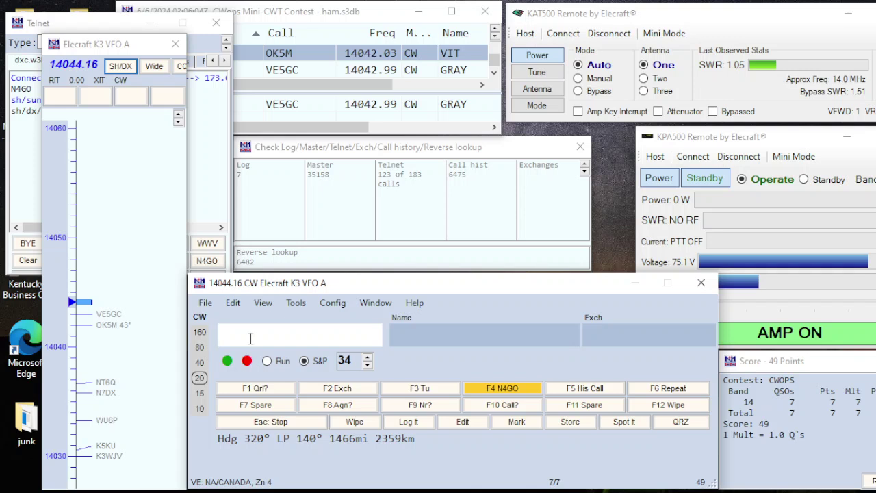
Enter KO4VW at 14044.16, call the station, and log the contact with its prefilled exchange.
type("KO4VW")
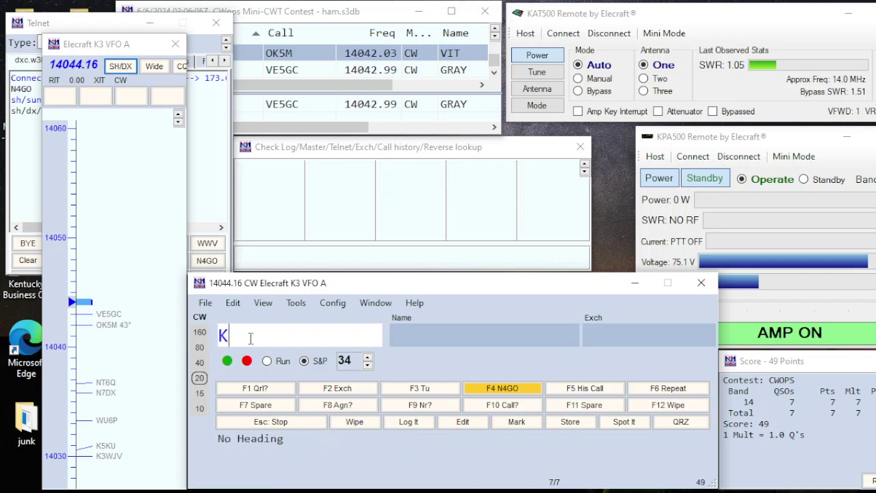
key("Return")
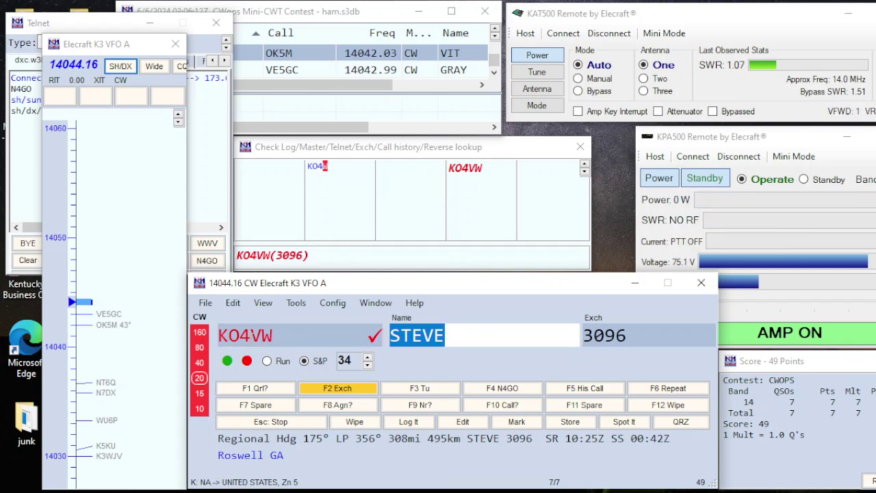
key("Return")
key("Return")
left_click(605, 335)
key("Return")
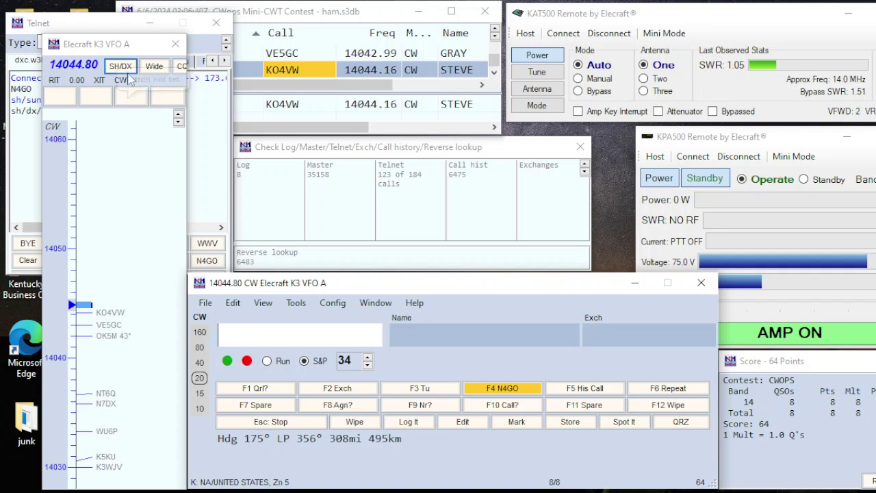
Bring the Telnet window forward, send the CONN command, and reconnect to the dxc.w3lpl.net:7373 cluster.
left_click(89, 26)
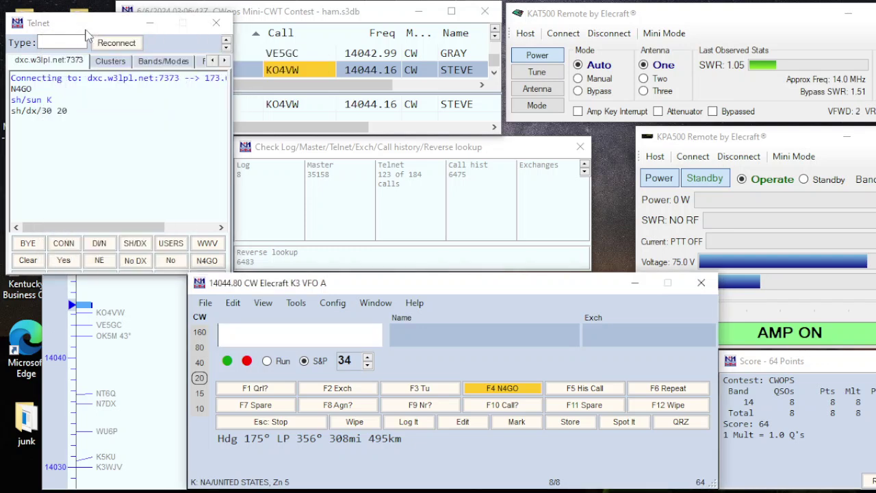
left_click(70, 248)
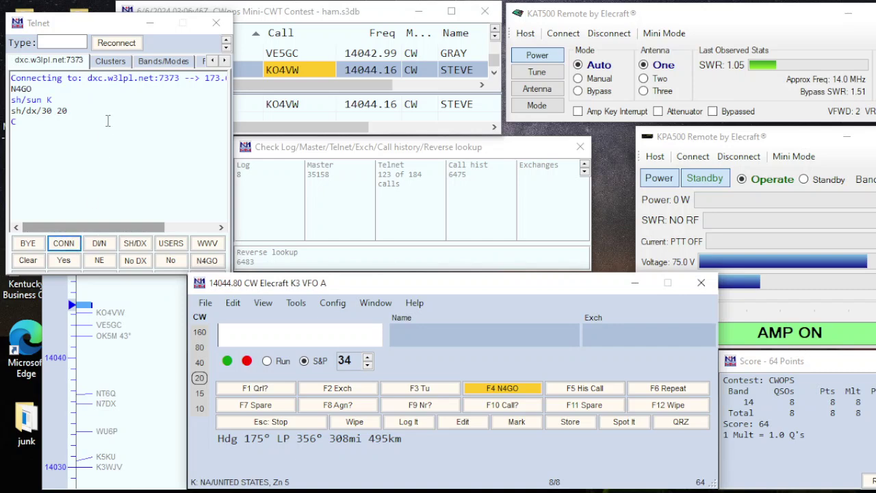
left_click(116, 45)
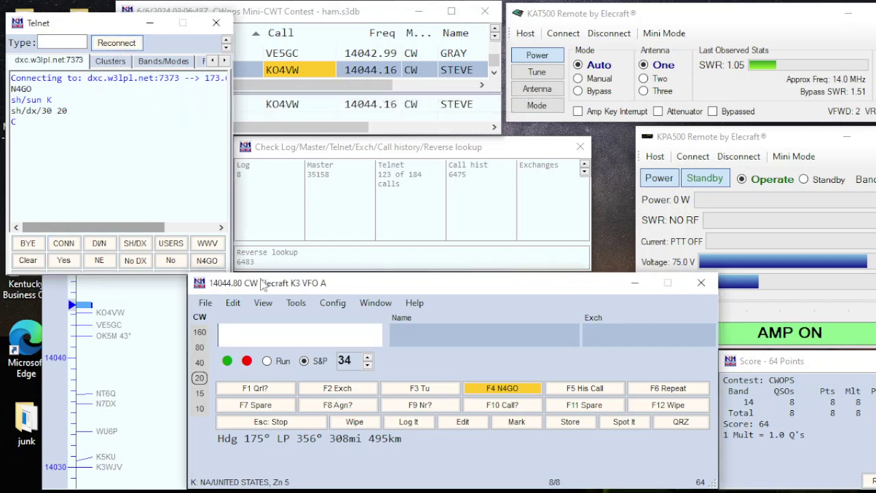
type("VE6")
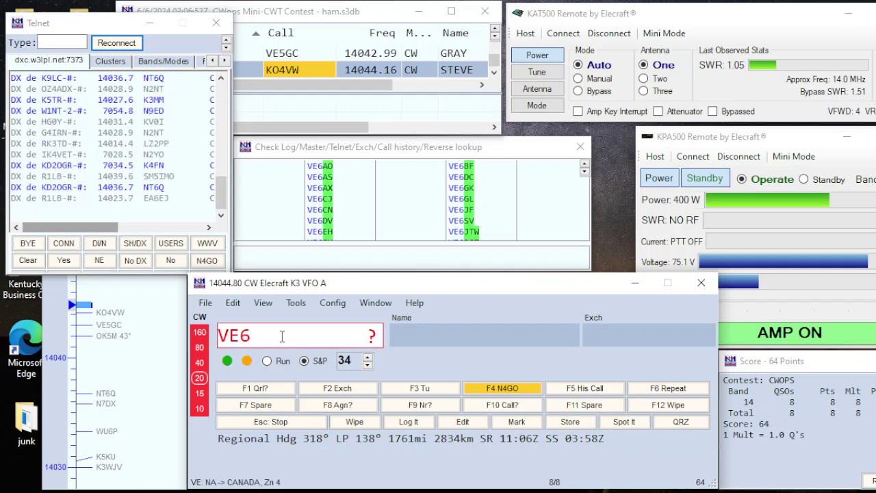
type("RST")
key("Return")
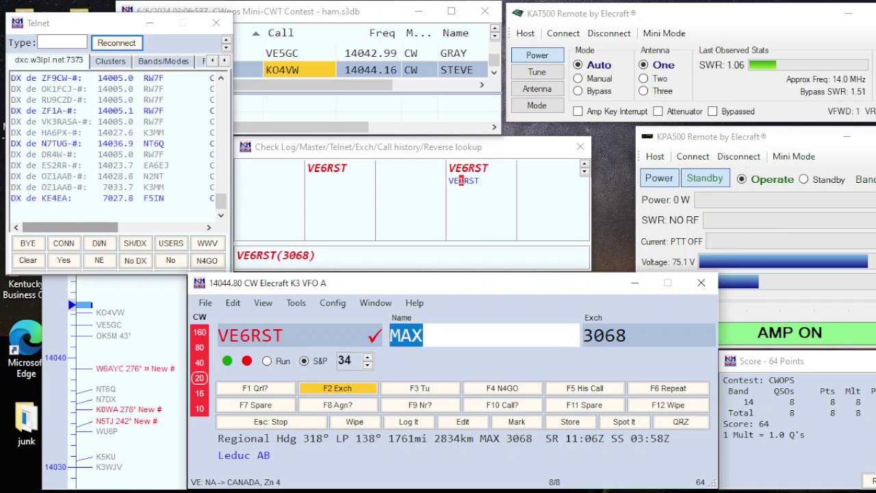
key("Tab")
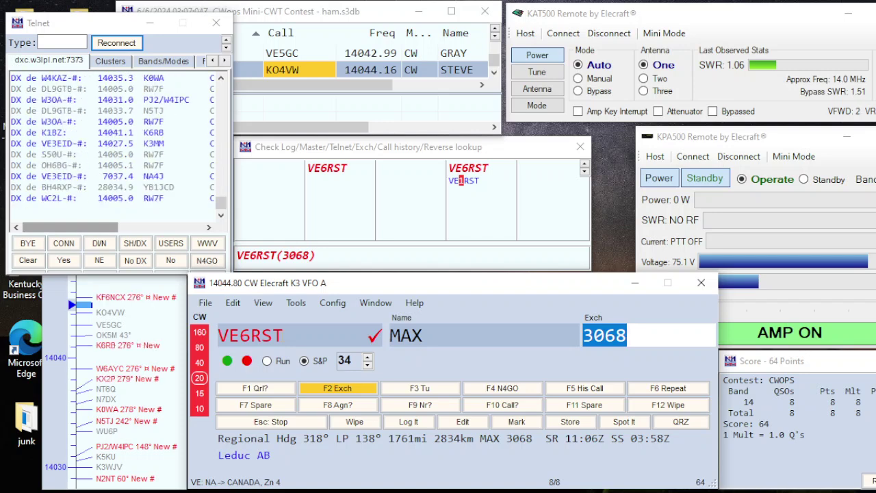
key("F2")
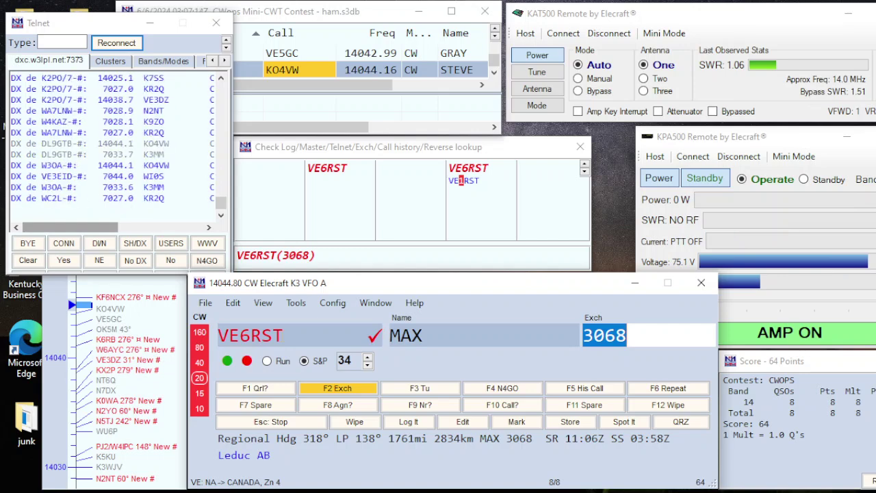
key("Return")
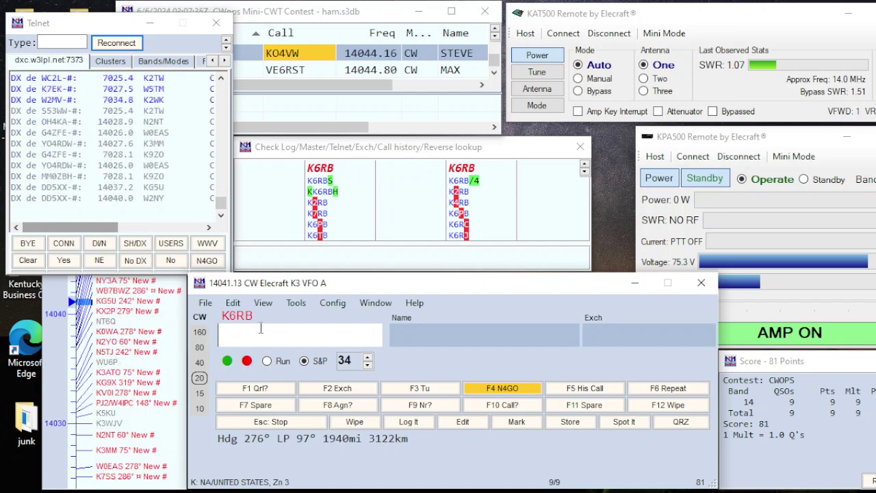
left_click(183, 316)
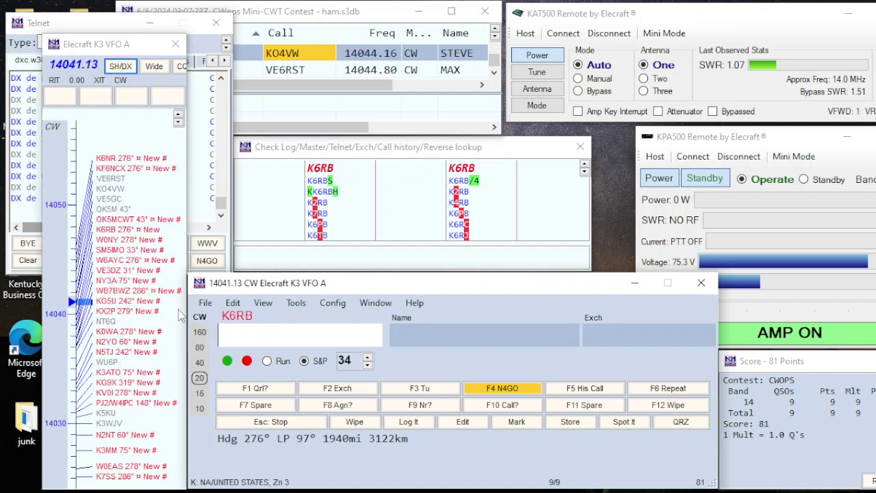
key("space")
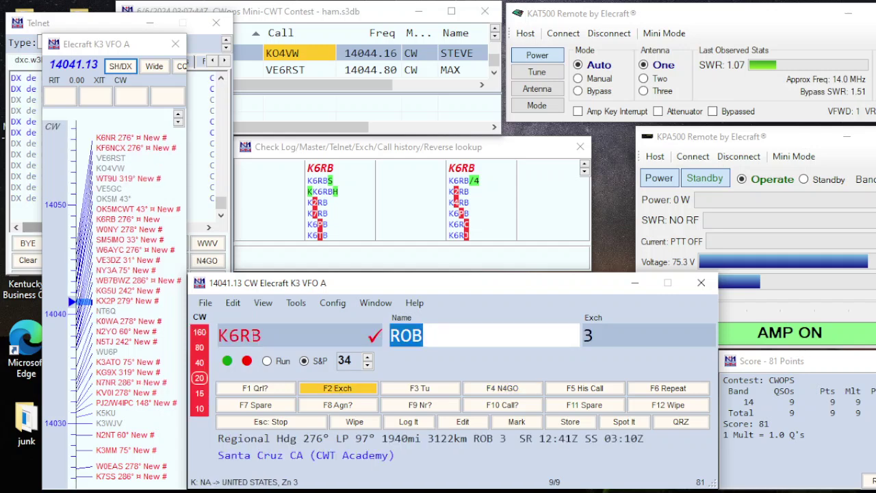
key("Return")
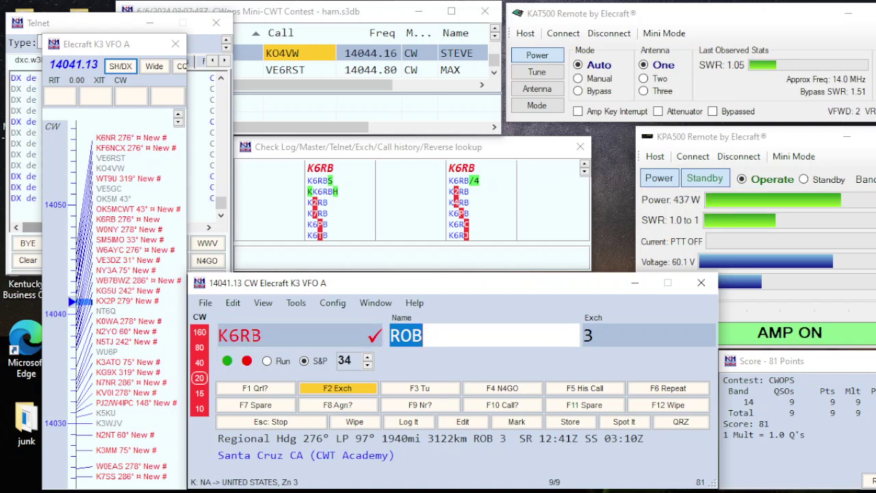
key("Tab")
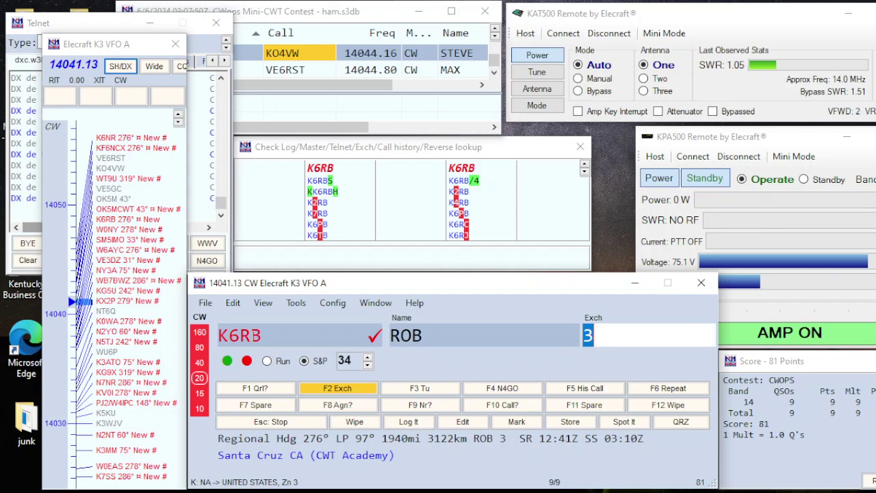
key("F2")
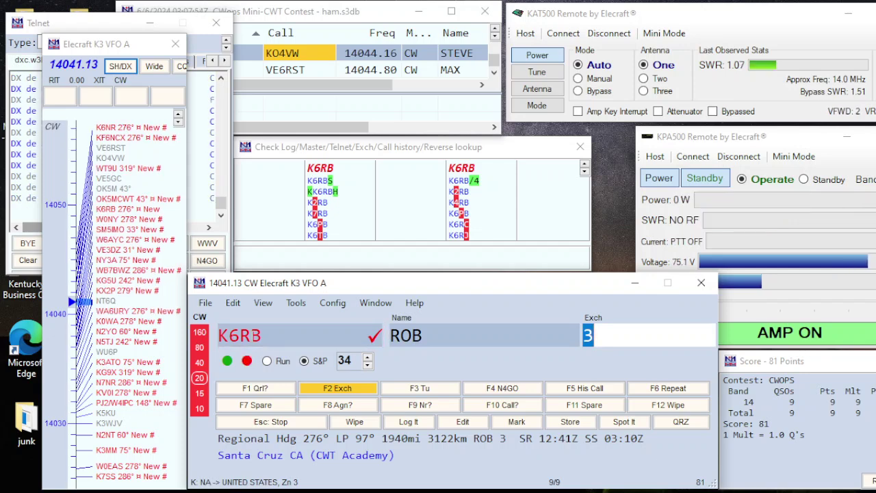
key("Return")
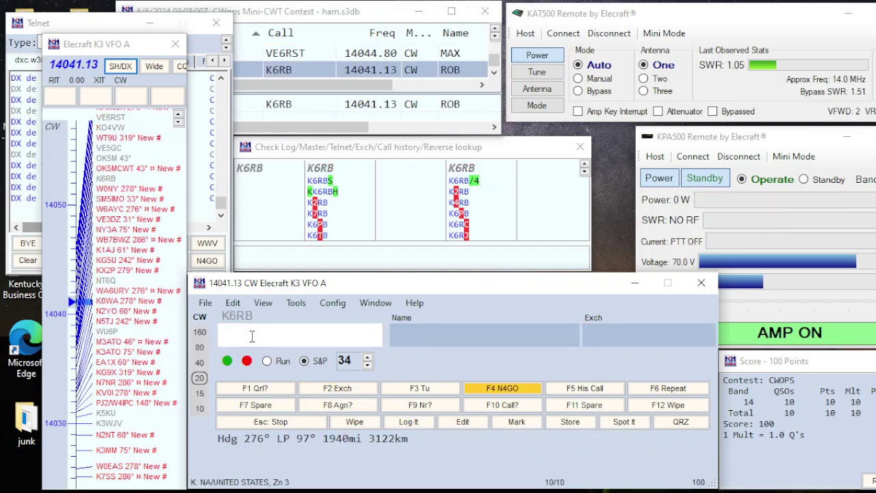
Tune down the band map spots to W6AYC at 14038.97, call the station, and log the contact with its prefilled exchange.
key("ctrl+Down")
key("ctrl+Down")
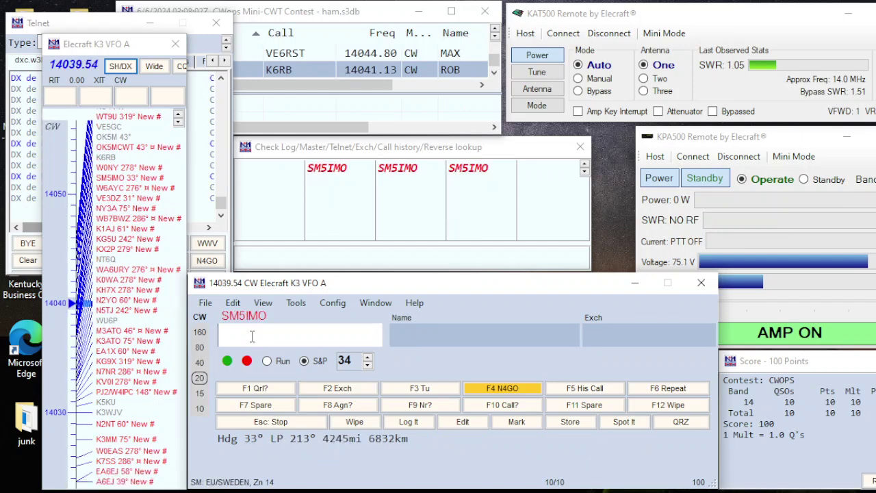
key("ctrl+Down")
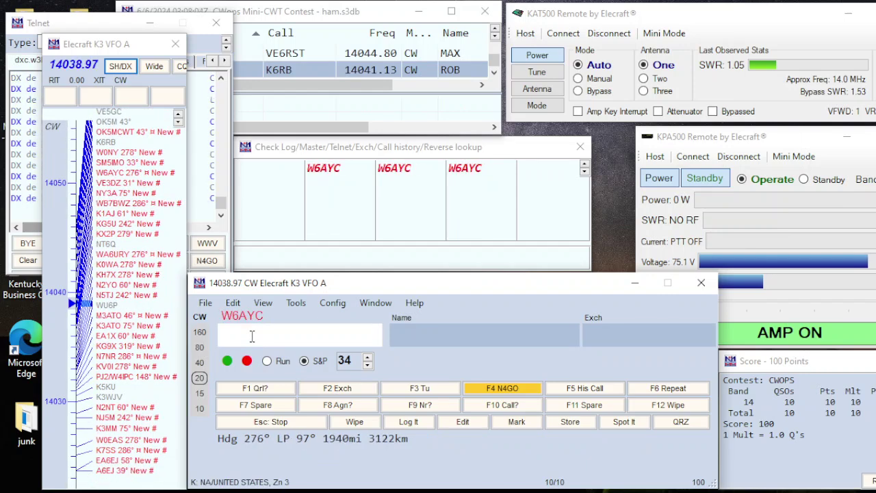
key("space")
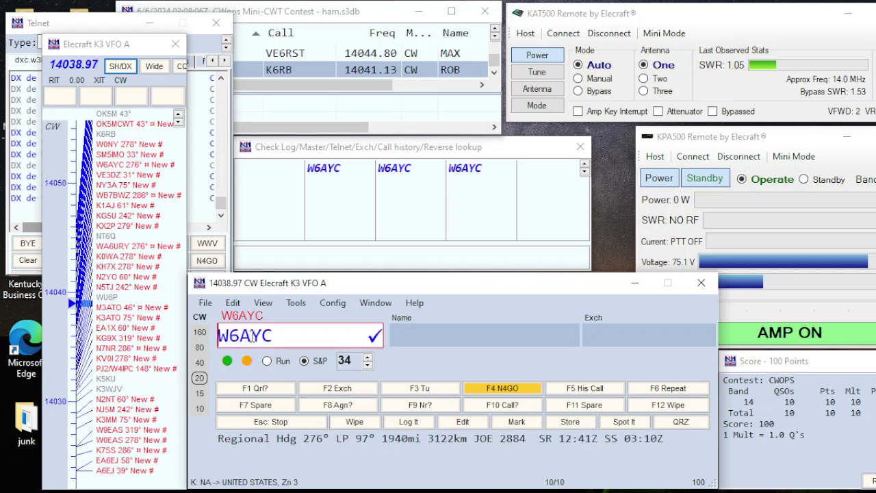
key("Return")
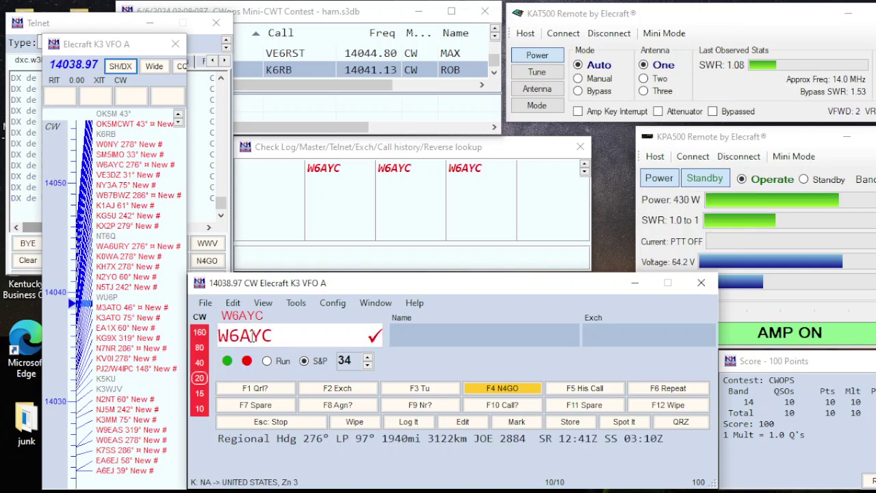
key("Return")
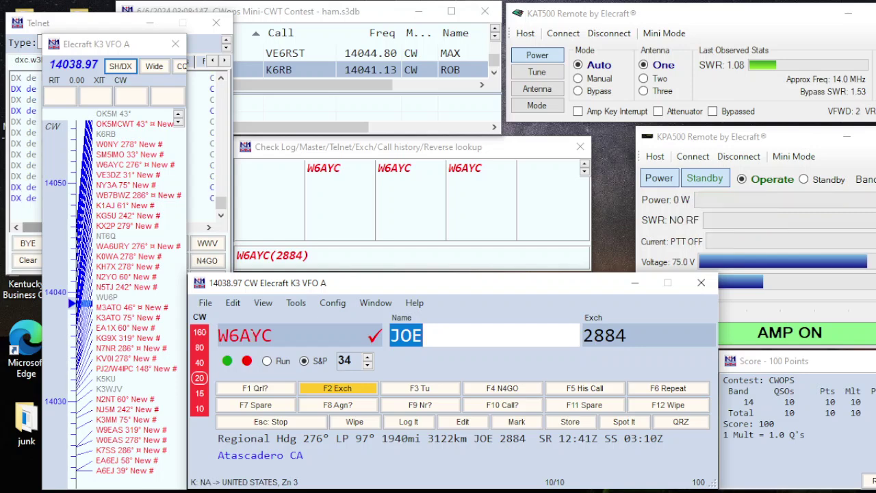
key("Tab")
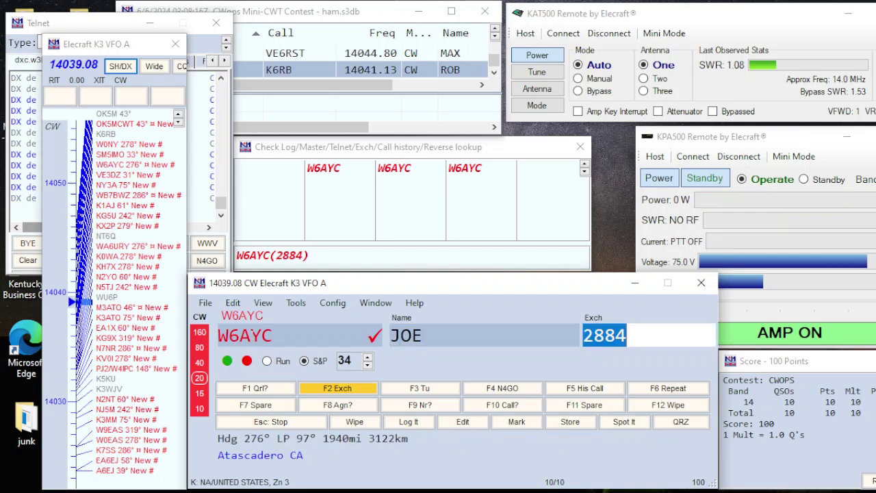
key("Return")
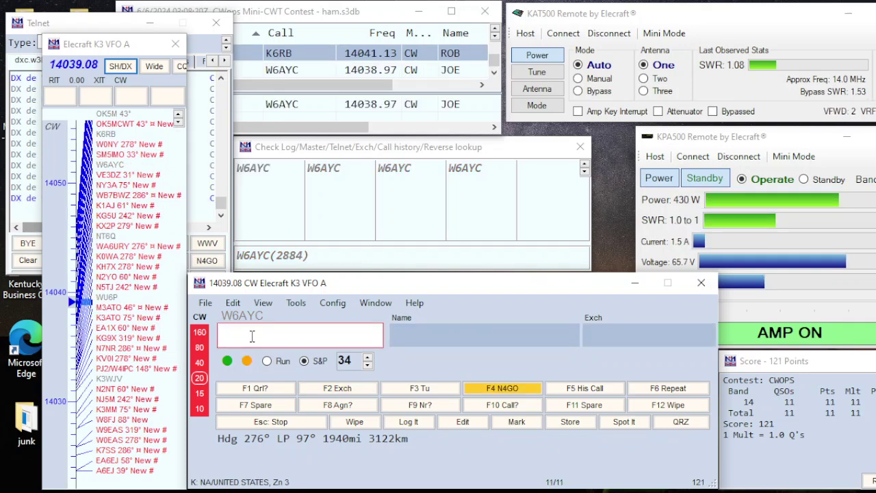
key("ctrl+Down")
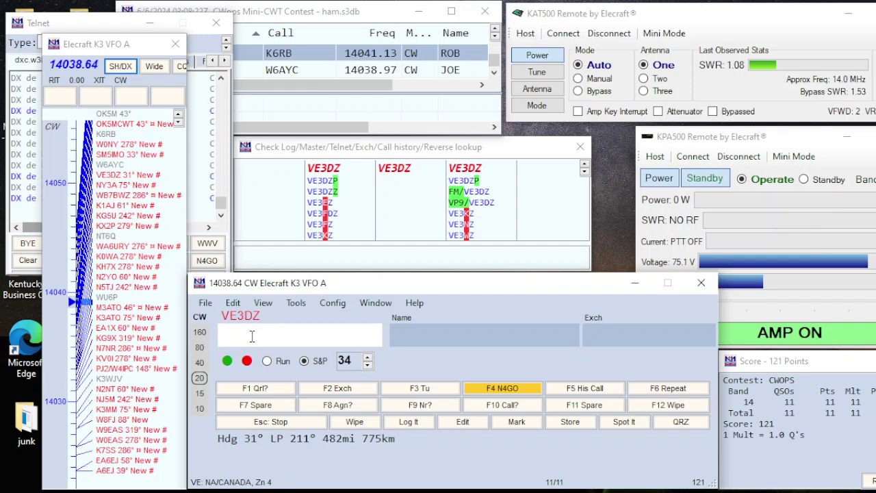
key("ctrl+Down")
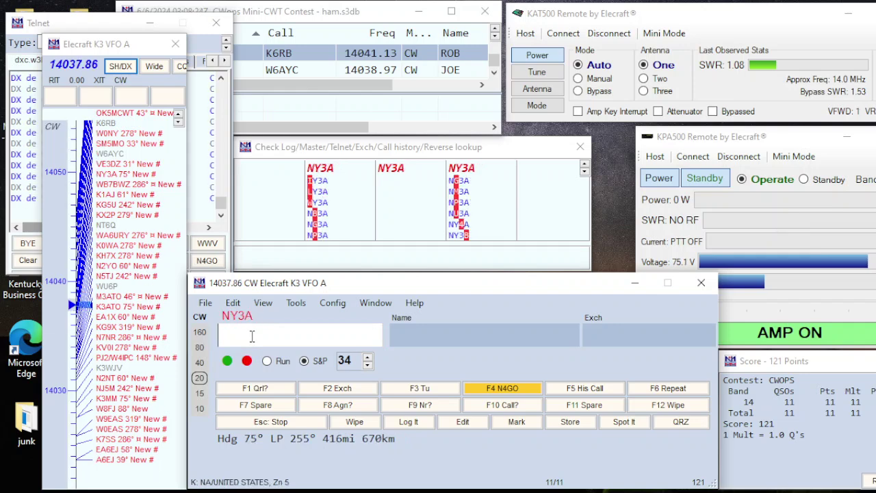
key("ctrl+Down")
key("ctrl+Down")
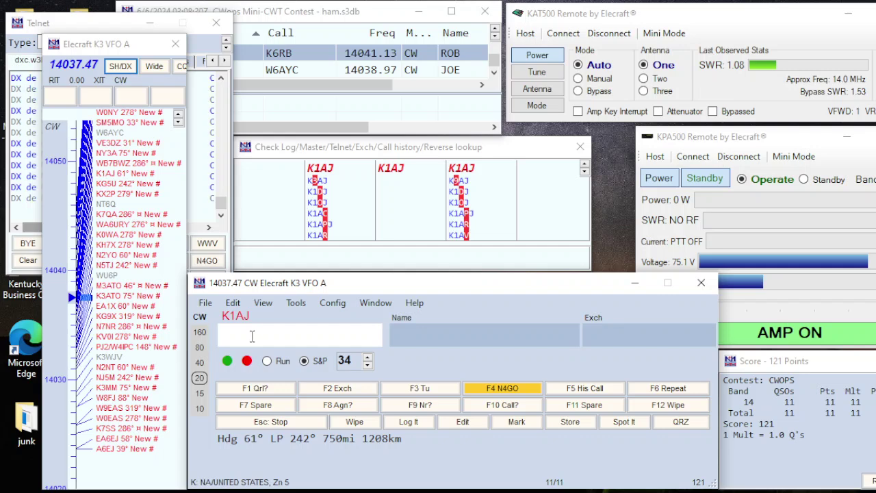
key("Return")
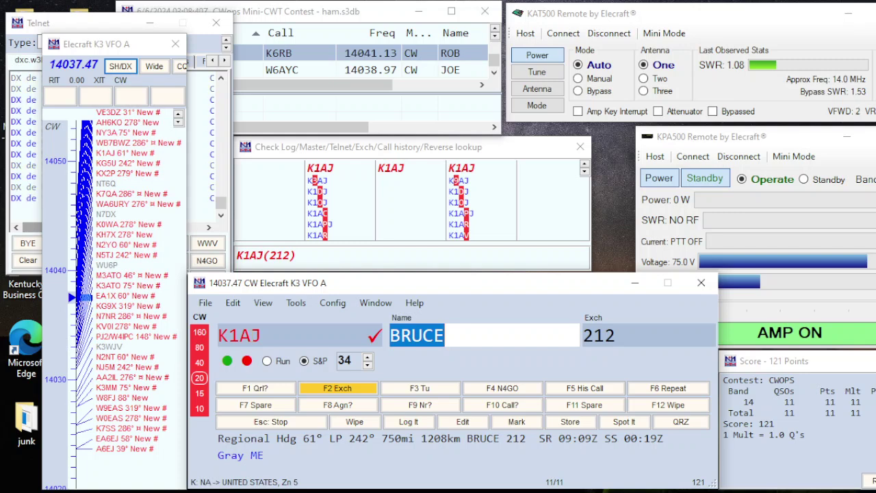
key("Return")
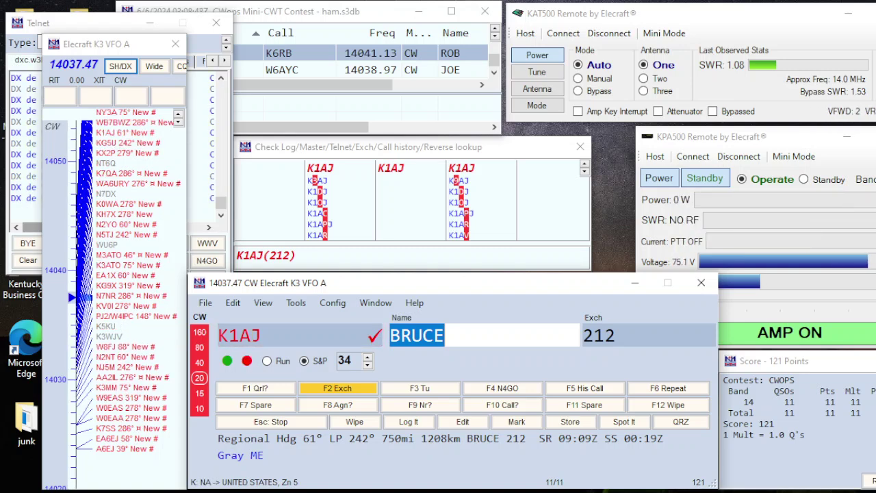
key("Tab")
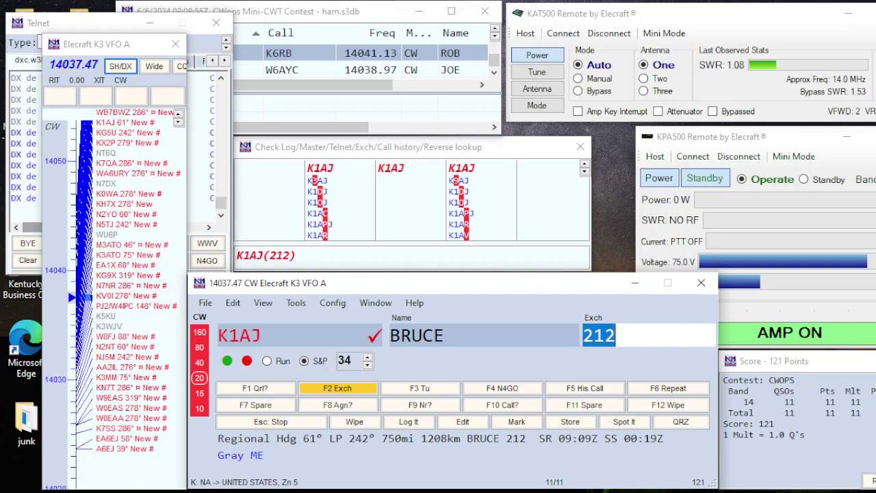
key("F2")
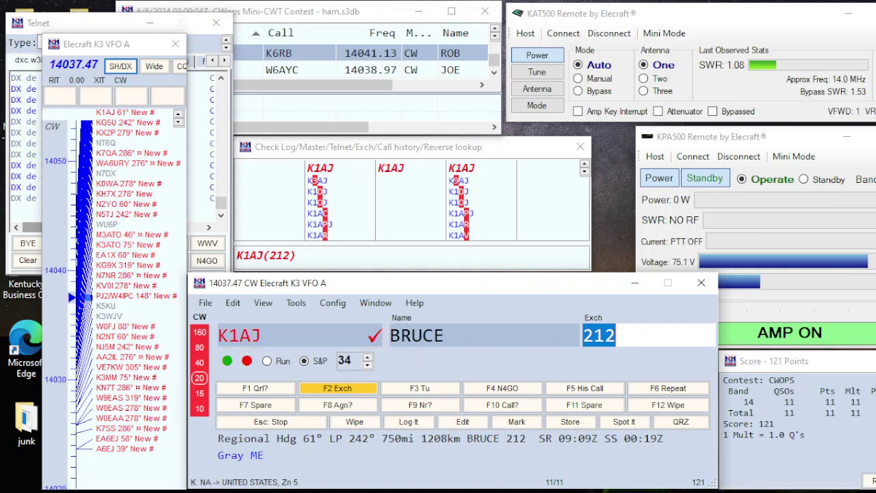
key("Return")
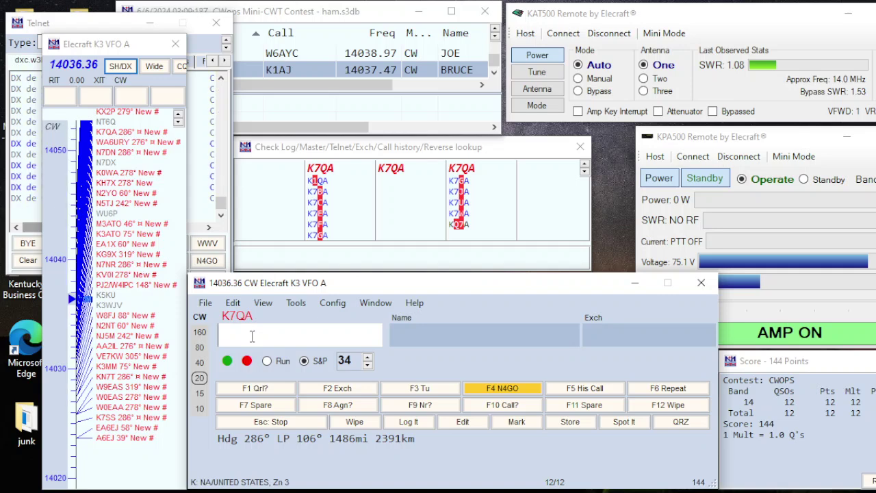
Take the spotted K7QA at 14036.36 as the call, call the station, and log the contact with its prefilled exchange.
key("space")
key("Return")
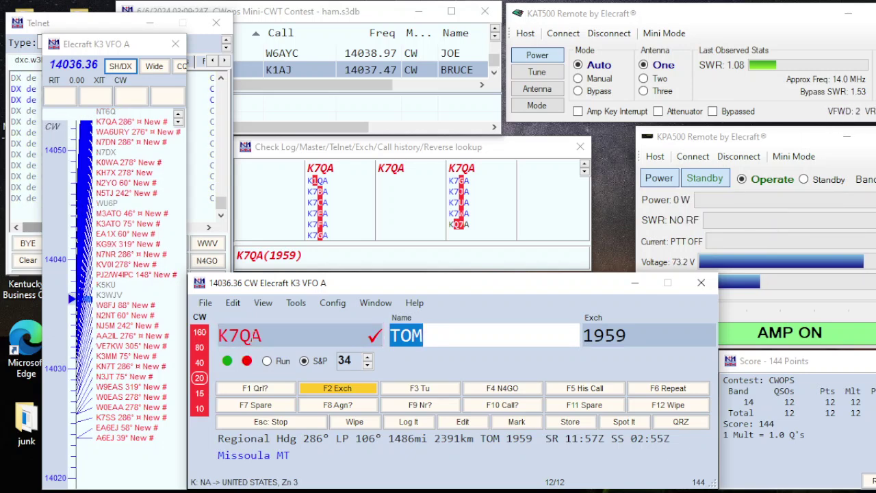
key("Tab")
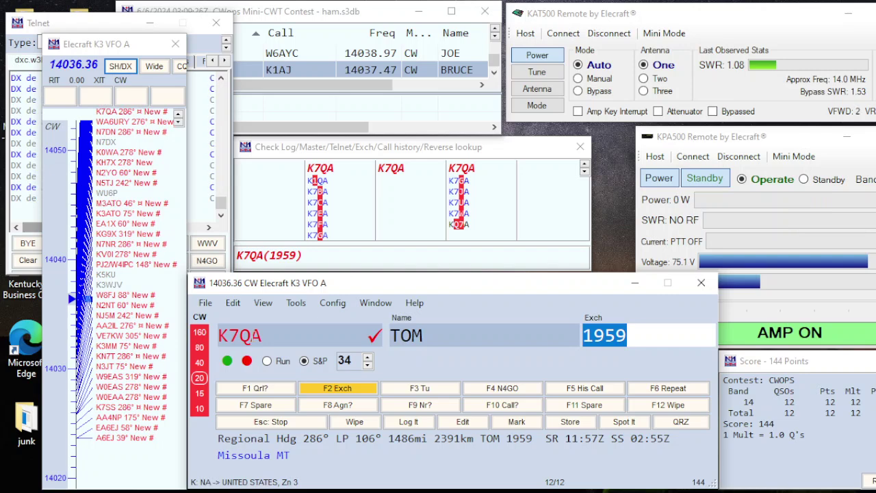
key("Return")
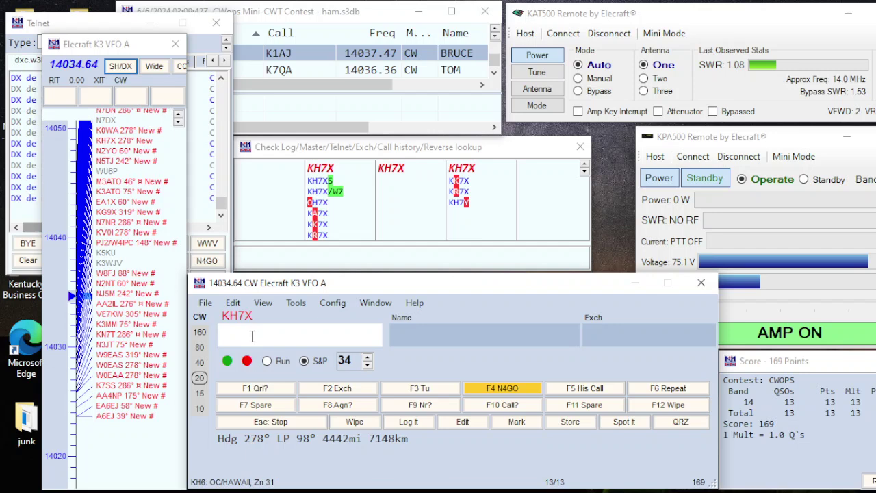
Enter KH7X at 14034.64, call the station, send the exchange, and log the contact with its prefilled exchange.
type("KH7X")
key("Return")
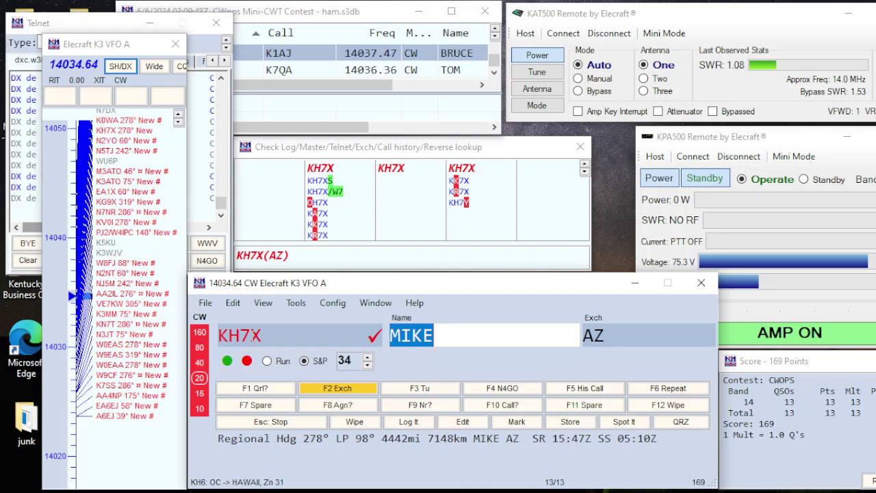
key("F2")
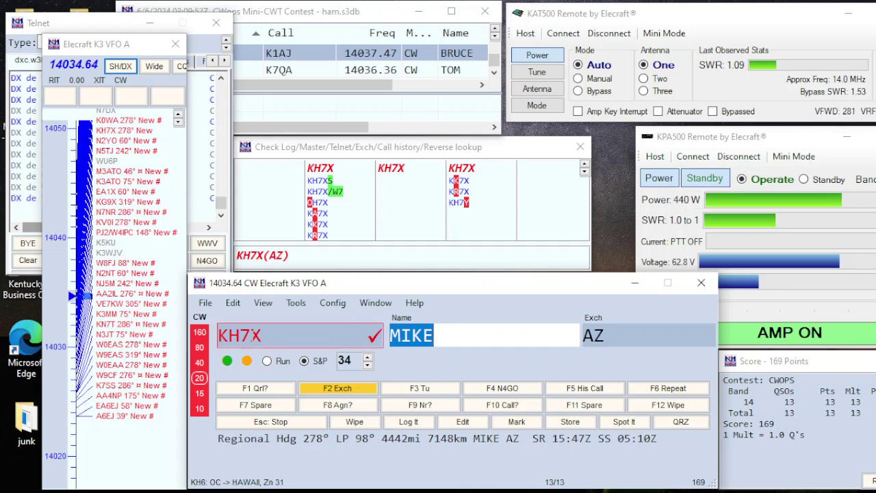
key("Tab")
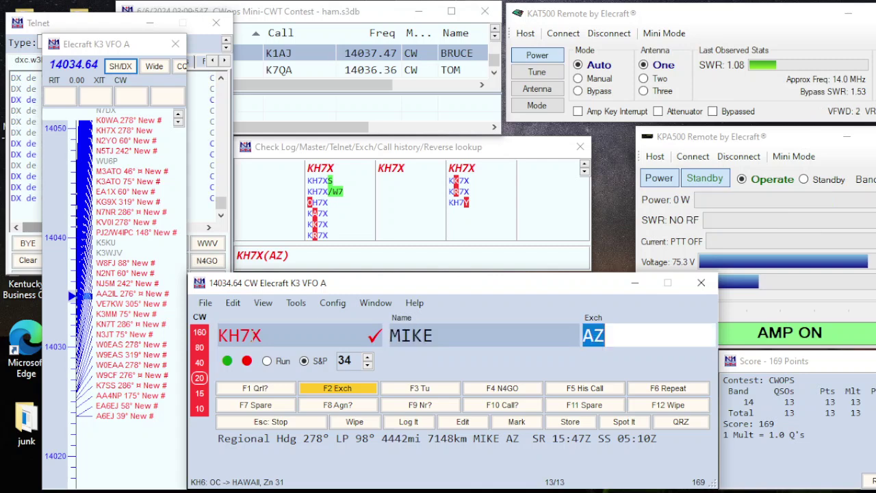
key("Return")
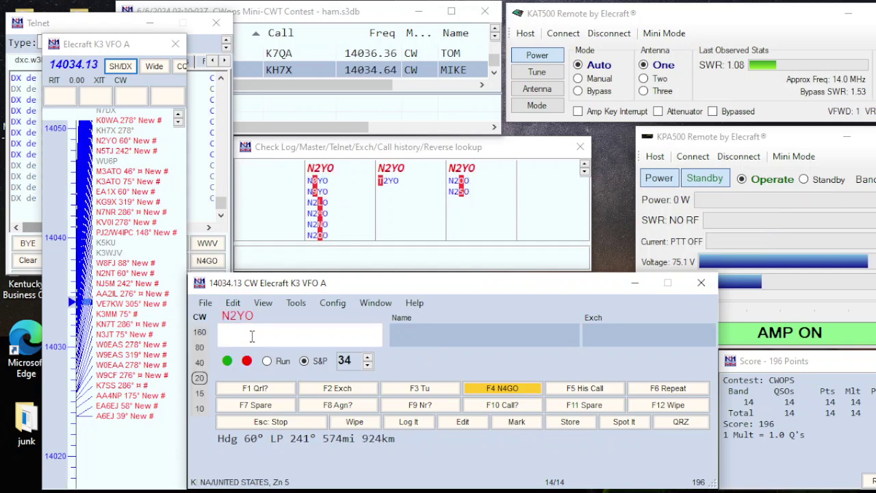
Call the spotted N2YO at 14034.13 and log the contact with its prefilled exchange.
key("Return")
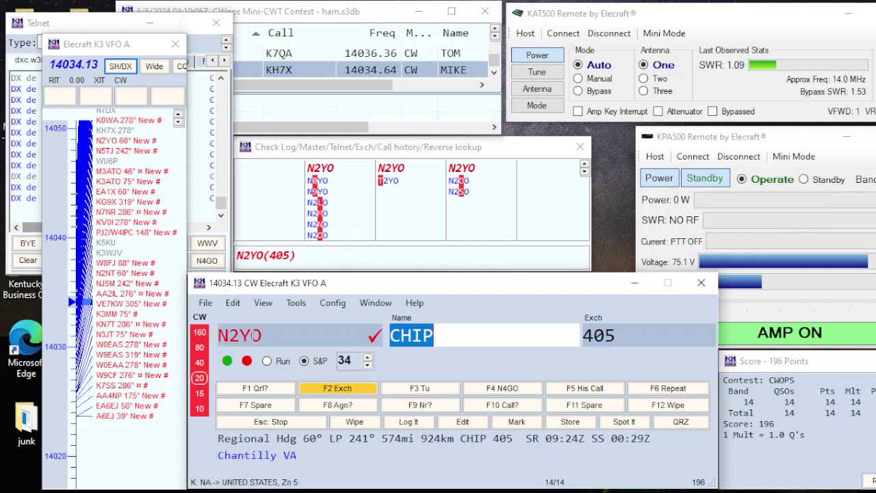
key("Return")
key("Tab")
key("Return")
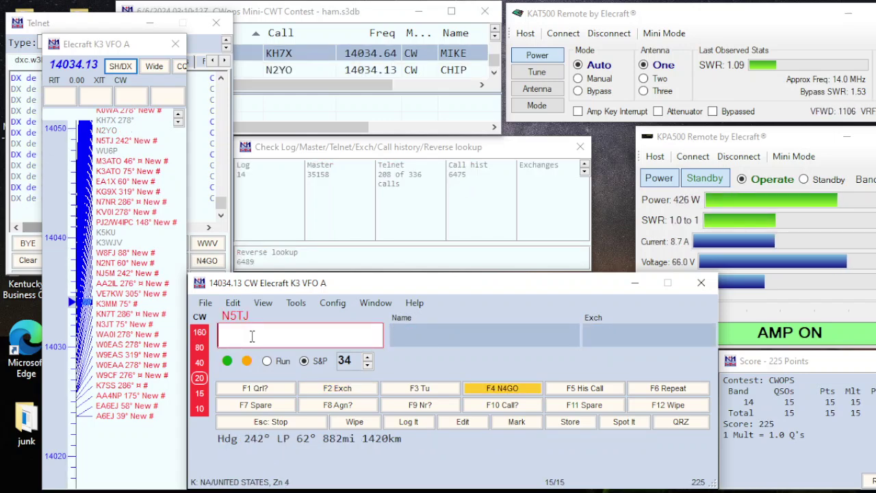
Tune down the spots to N7NR at 14031.63, take it as the call, and try to work the station.
key("ctrl+Down")
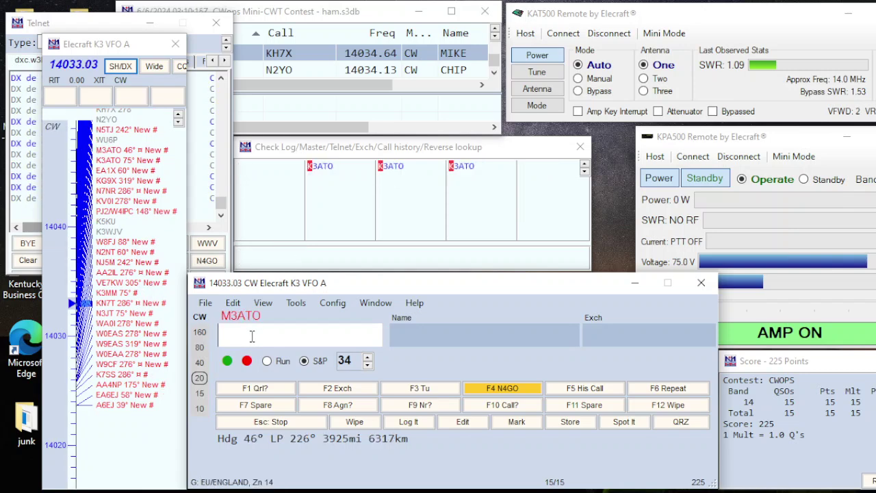
key("ctrl+Down")
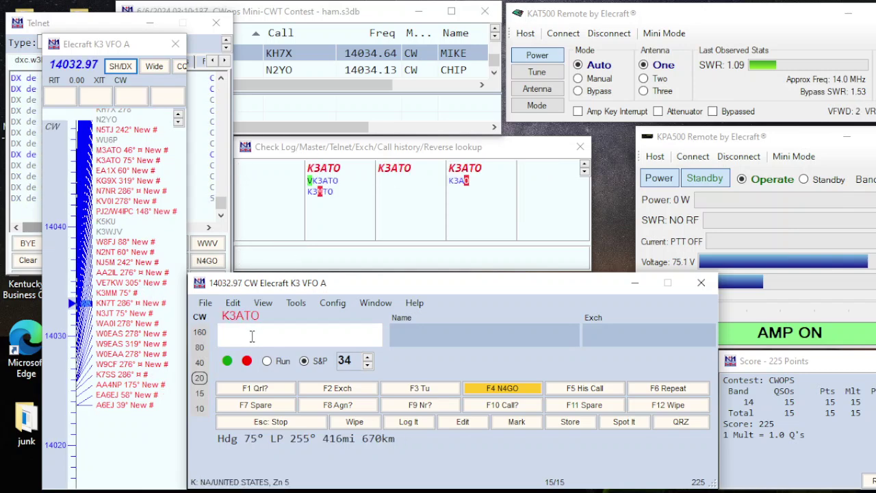
key("ctrl+Down")
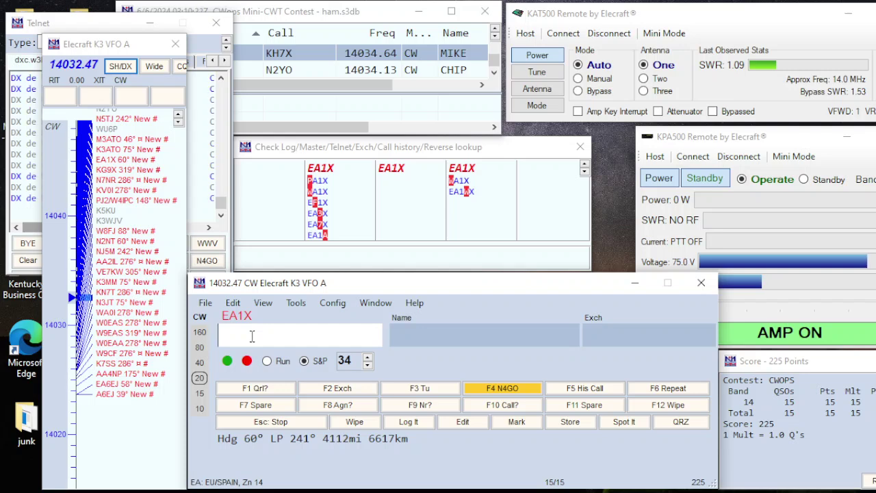
key("ctrl+Down")
key("ctrl+Down")
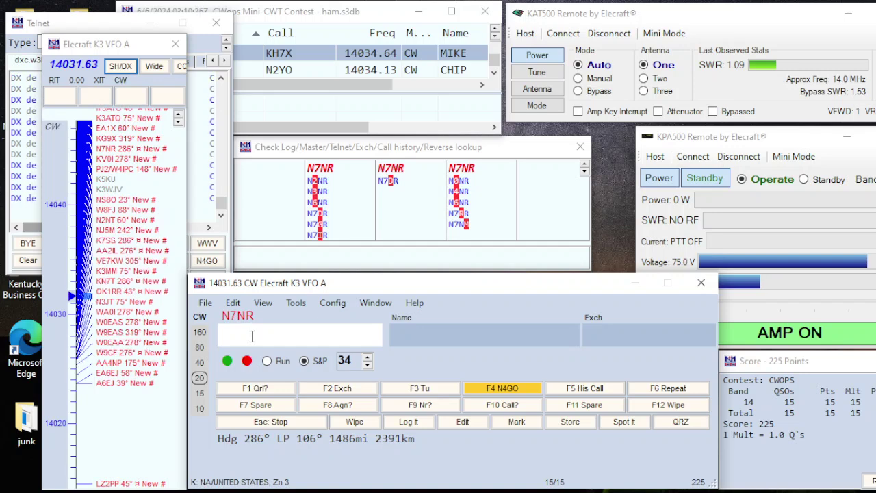
key("space")
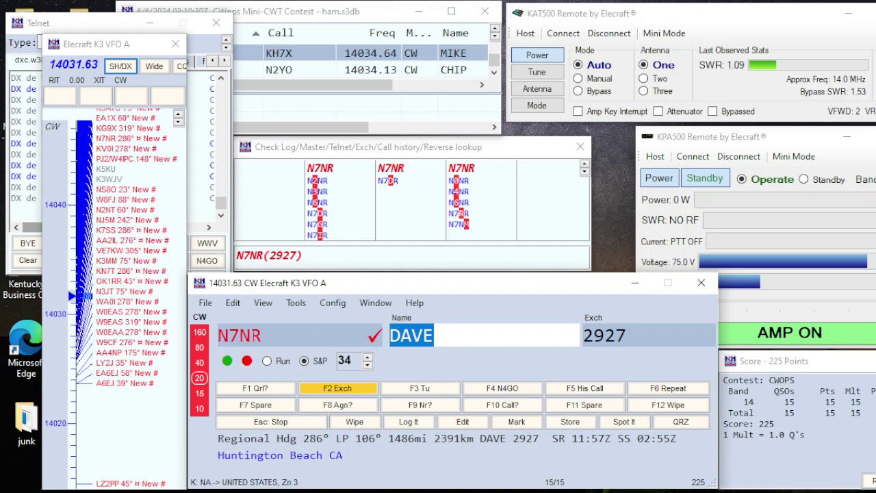
key("Return")
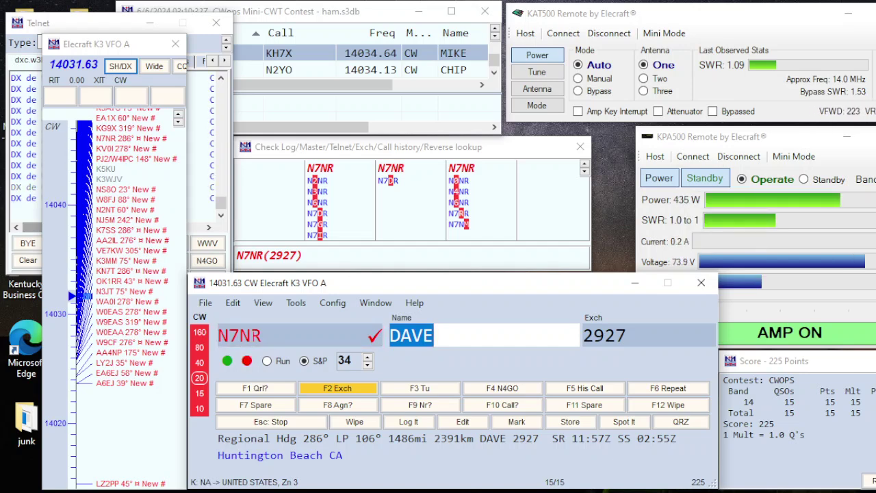
key("Return")
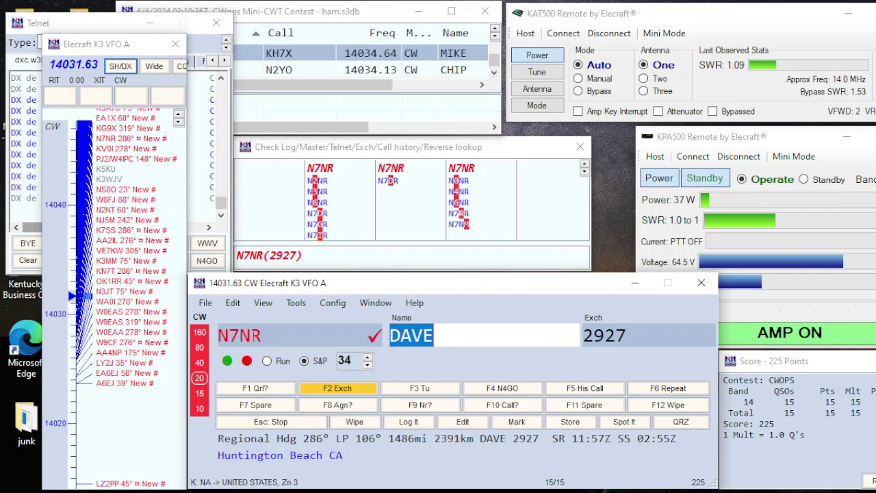
key("Return")
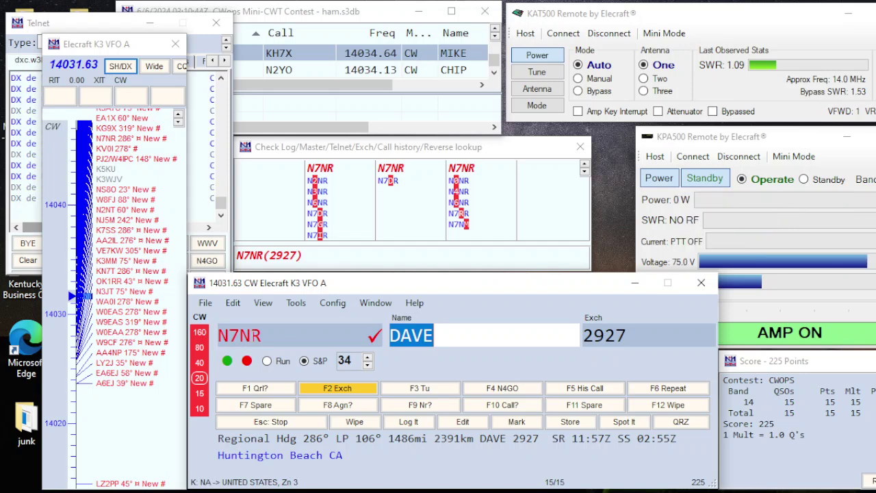
key("Return")
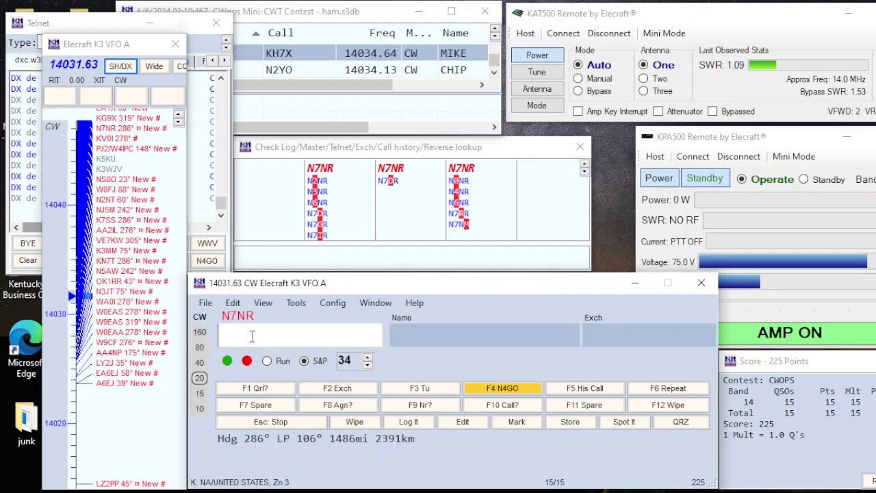
Tune down the spots to PJ2/W4IPC at 14031.03, take it as the call, and try to work the station.
key("ctrl+Down")
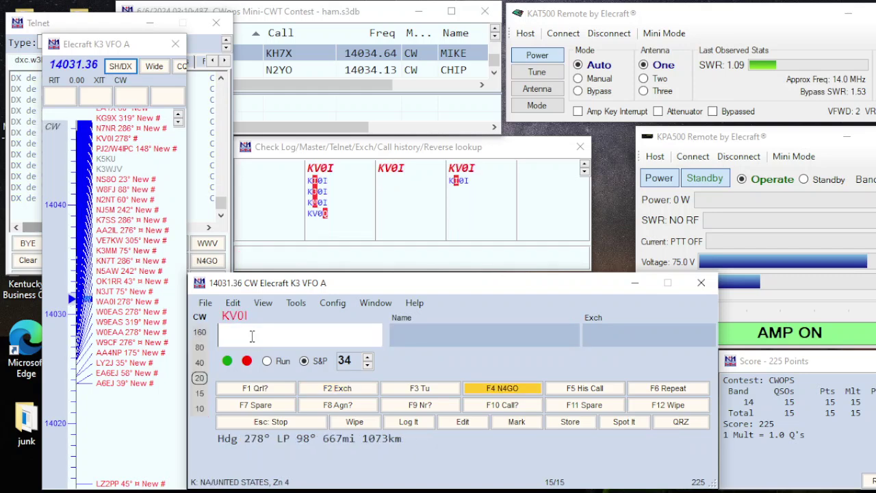
key("ctrl+Down")
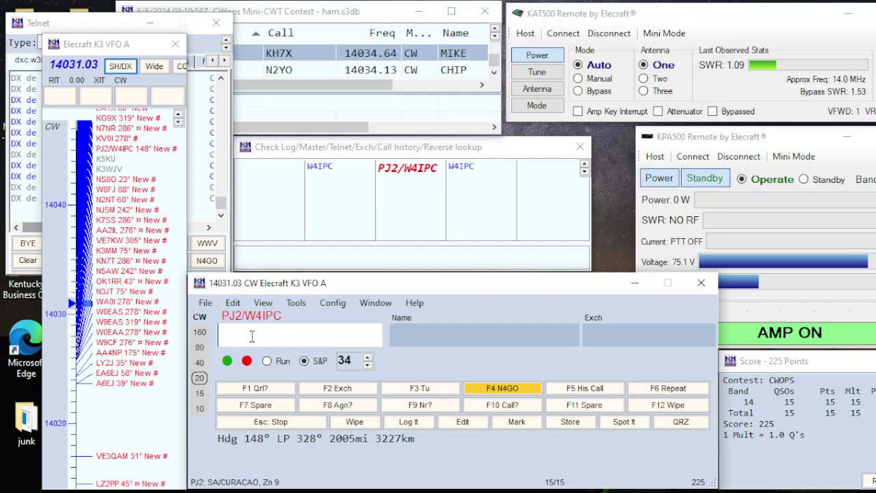
key("space")
key("Return")
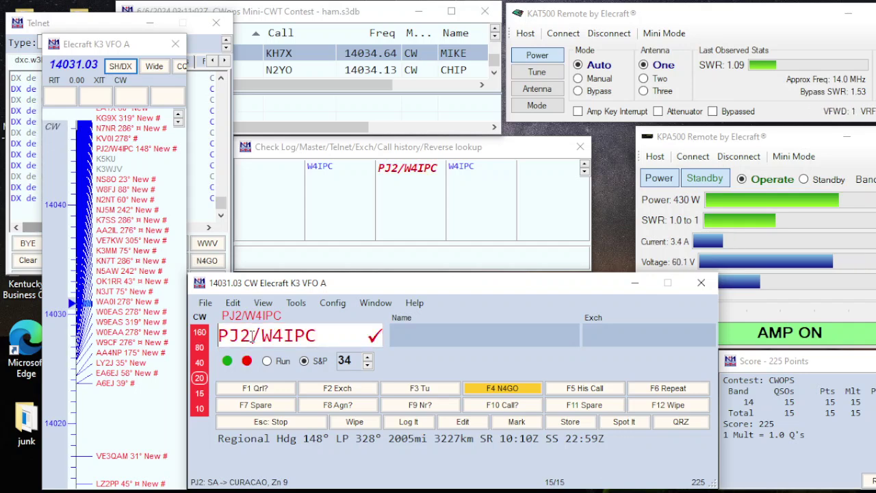
key("Return")
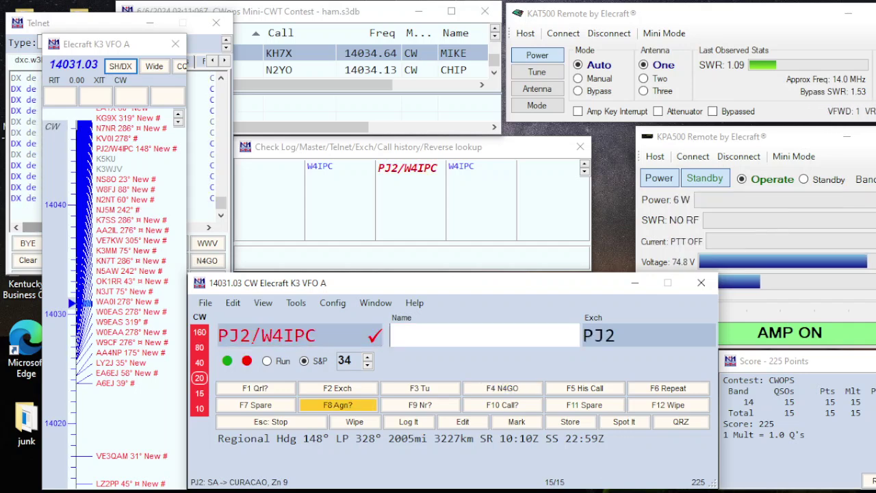
key("Return")
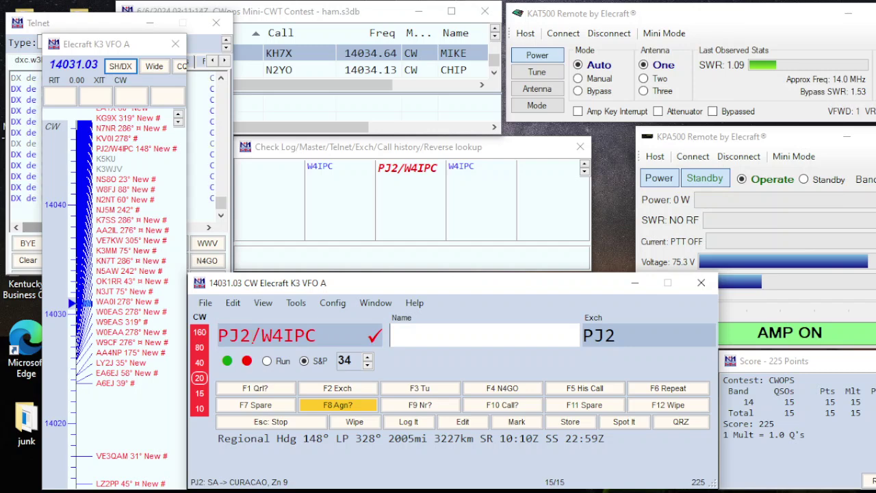
key("Return")
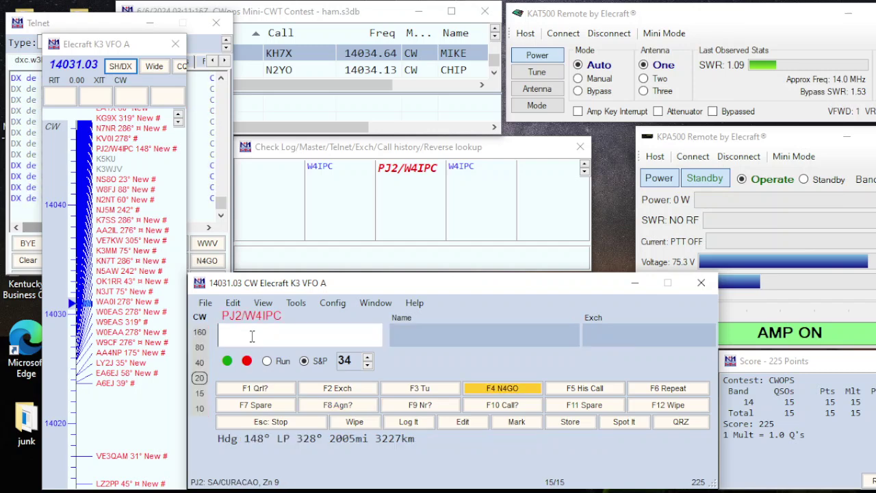
Tune down to the spotted NS8O at 14029.54, call the station, and log the contact with its prefilled exchange.
key("ctrl+Down")
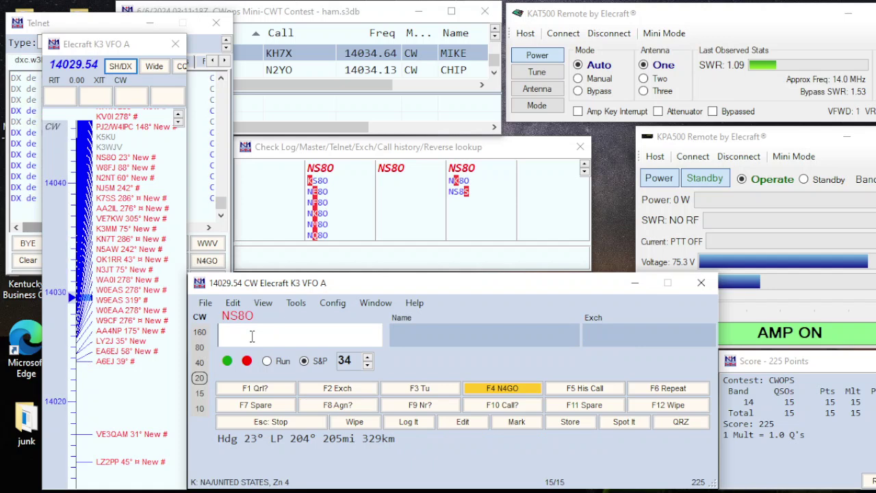
key("space")
key("Return")
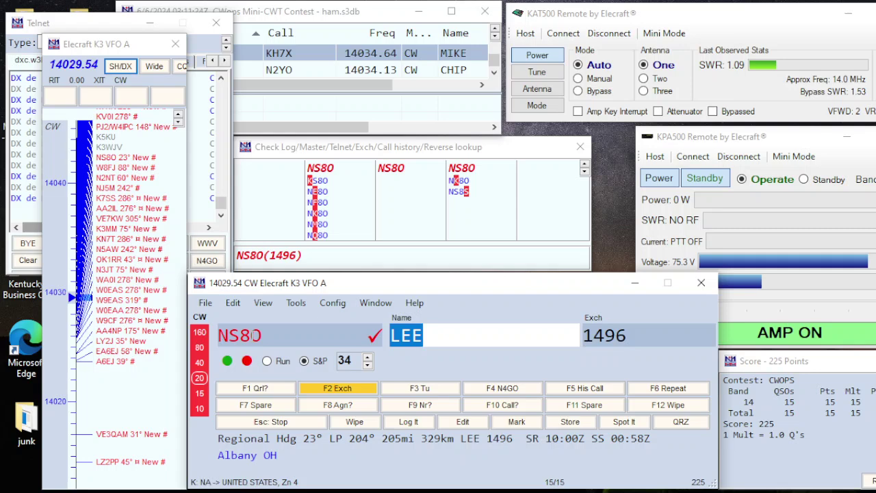
key("space")
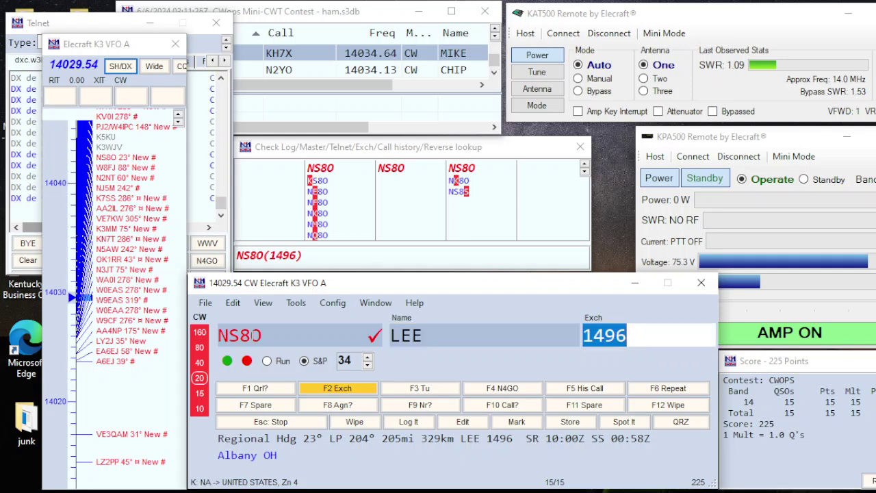
key("Return")
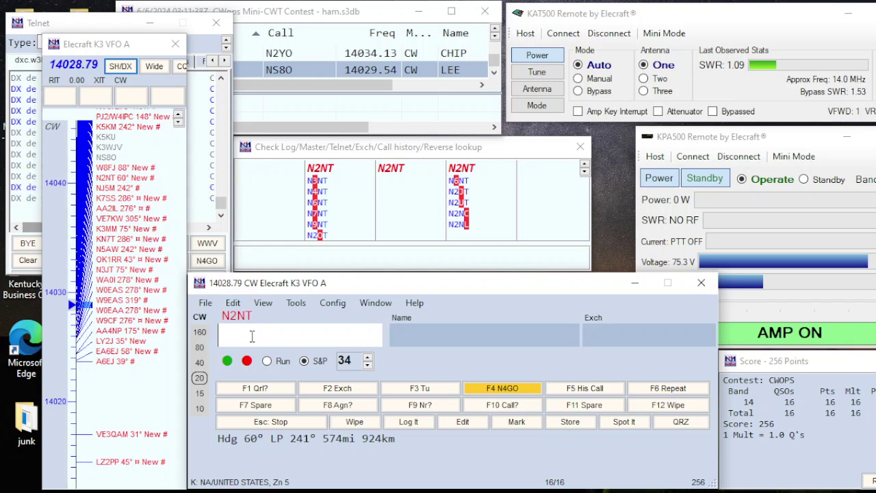
Take the spotted N2NT as the call, work it at 14028.81, send the exchange, and log the contact with its prefilled exchange.
key("space")
key("Return")
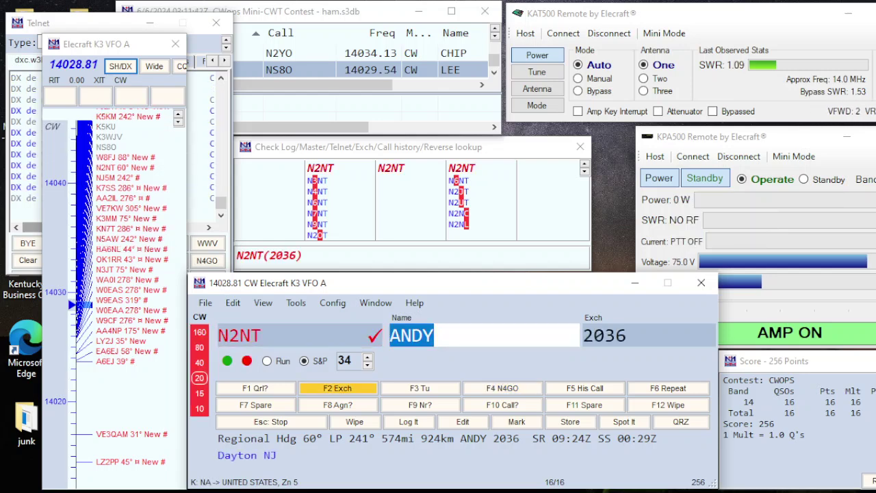
key("F2")
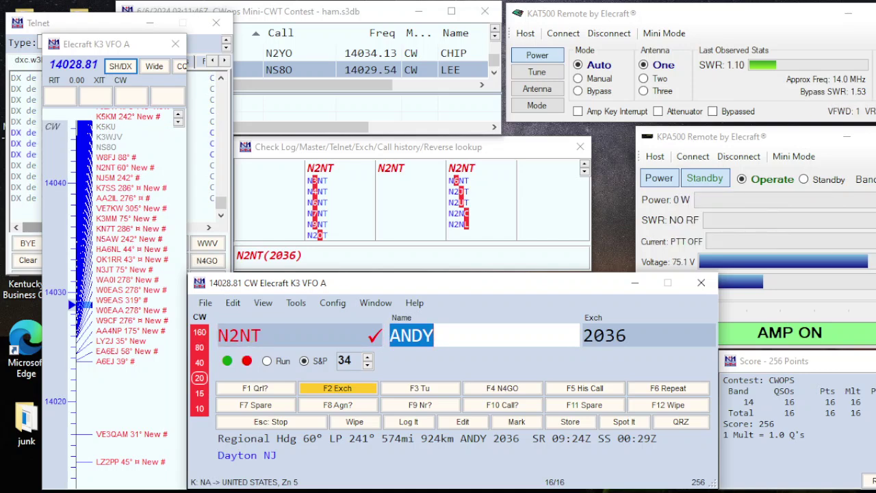
key("Tab")
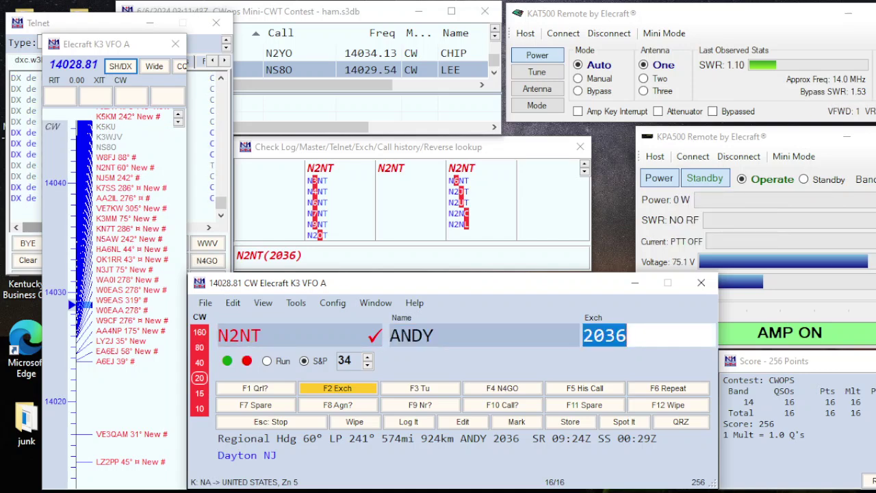
key("Return")
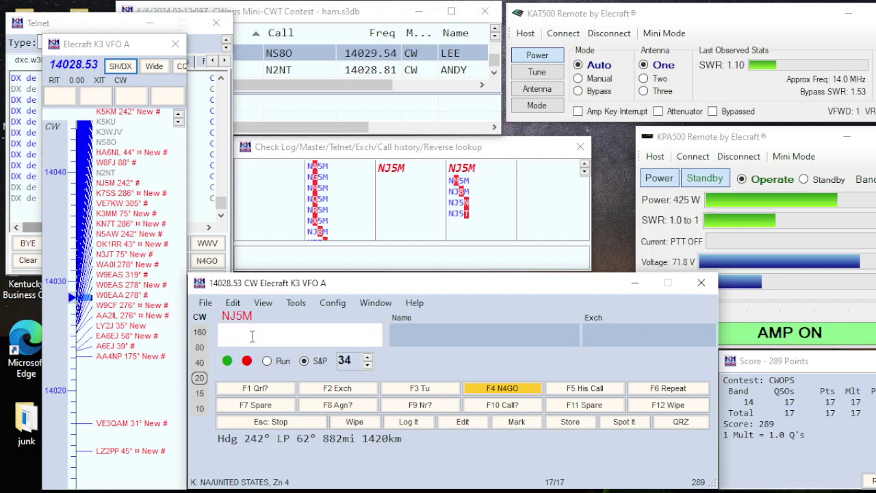
Call the spotted NJ5M at 14028.53 and log the contact with its prefilled exchange.
key("space")
key("Return")
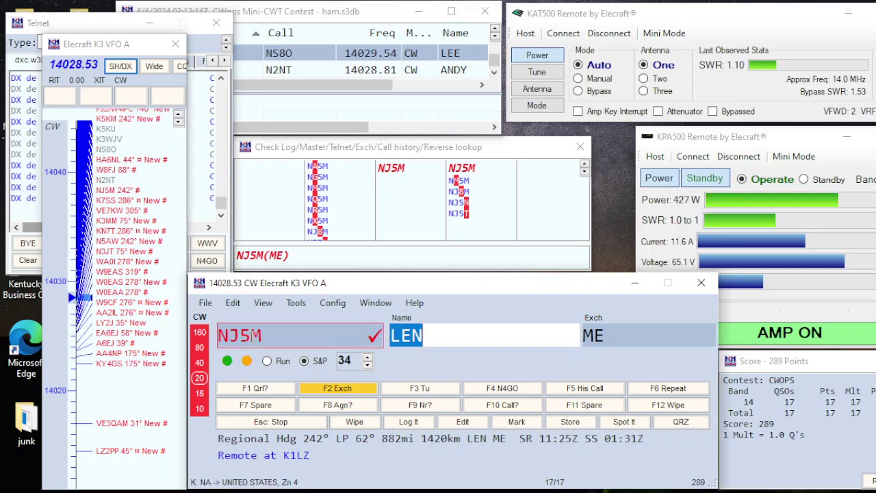
key("space")
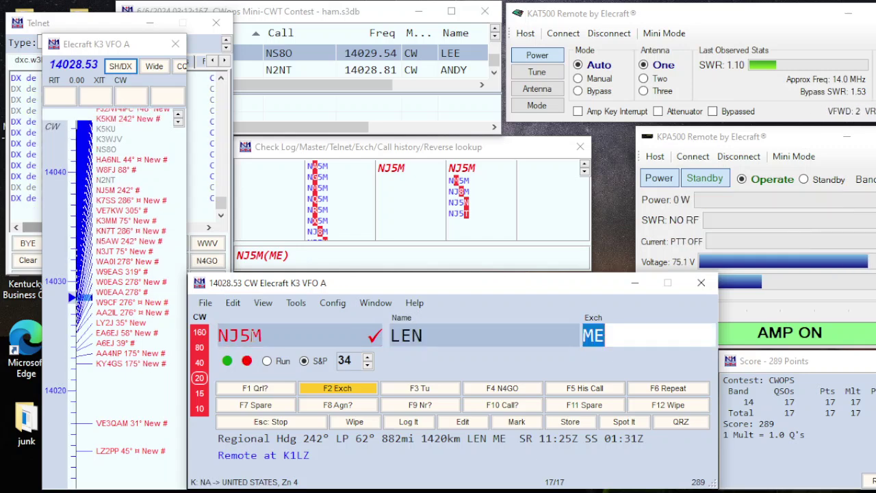
key("Return")
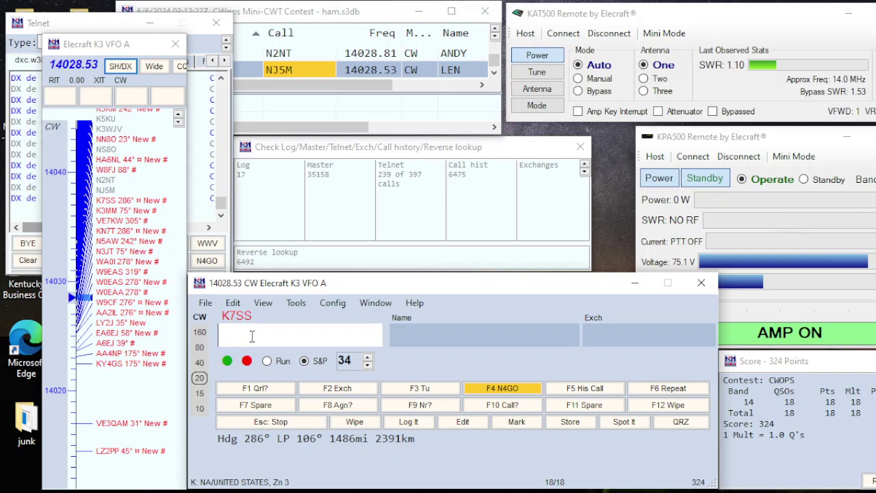
key("ctrl+Down")
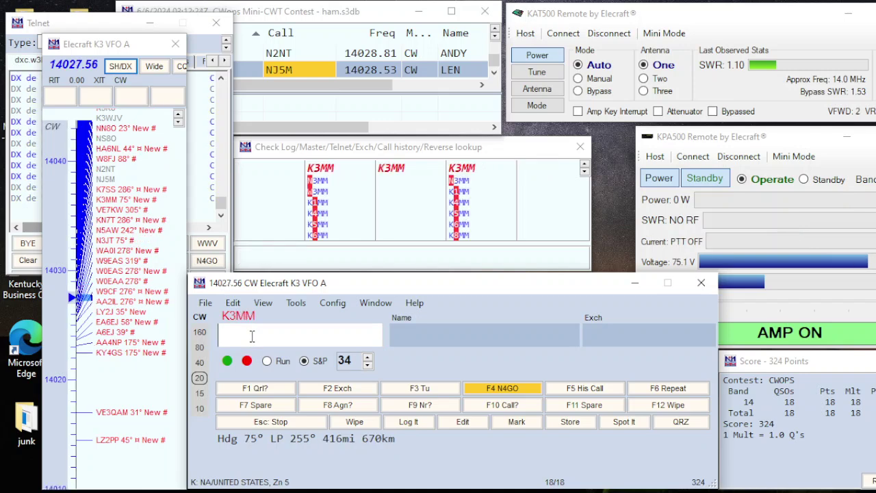
key("ctrl+Down")
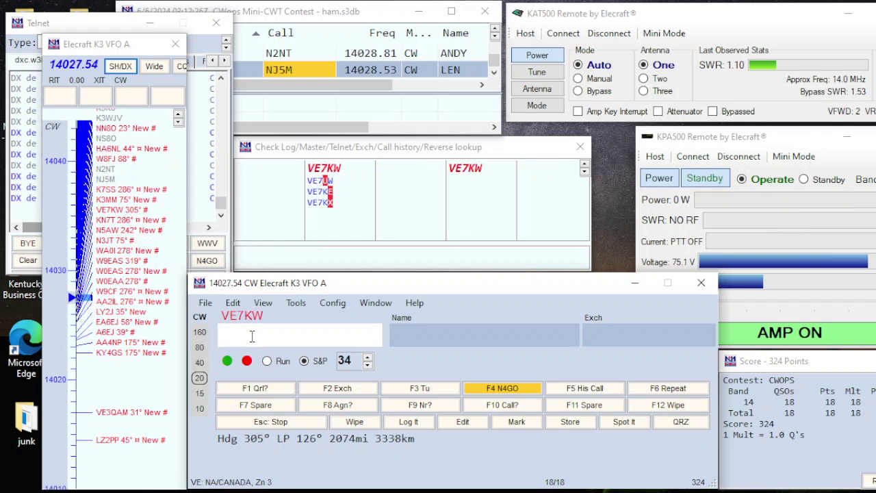
key("ctrl+Down")
key("ctrl+Down")
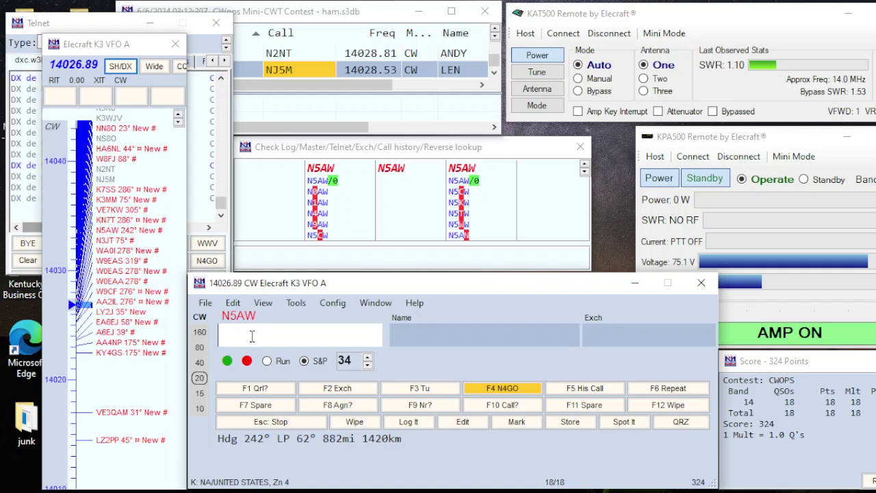
type("KN7T")
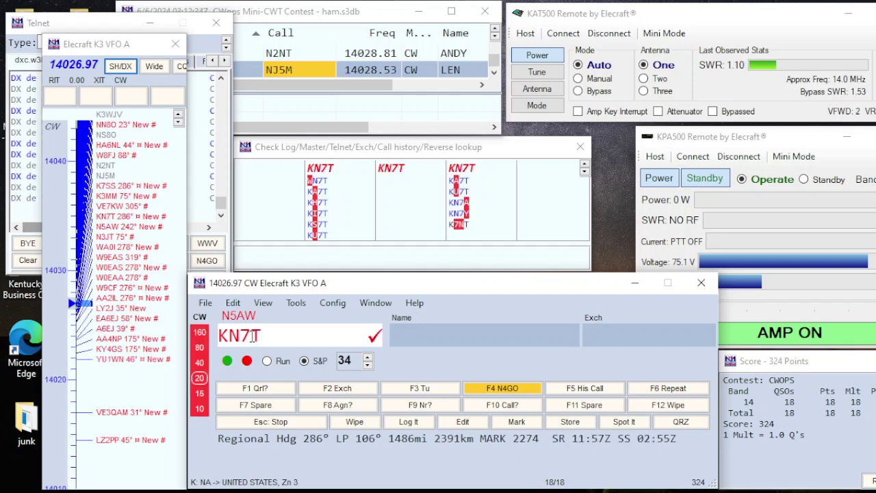
key("Return")
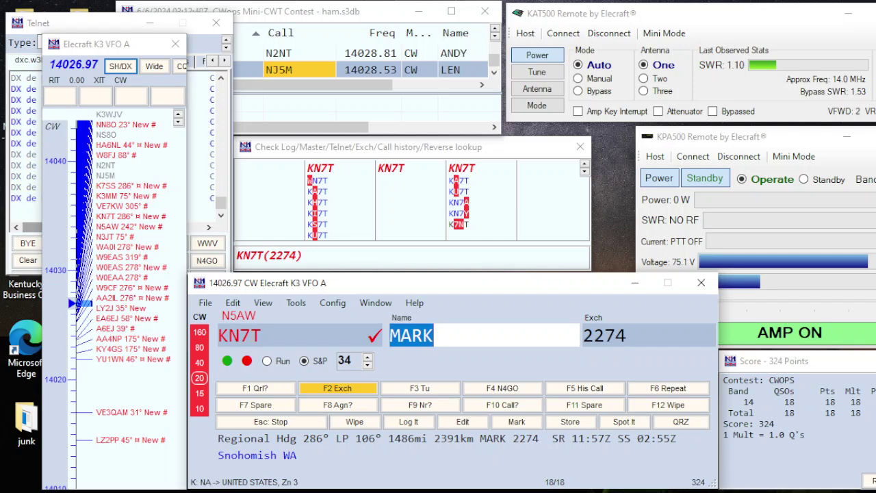
key("Tab")
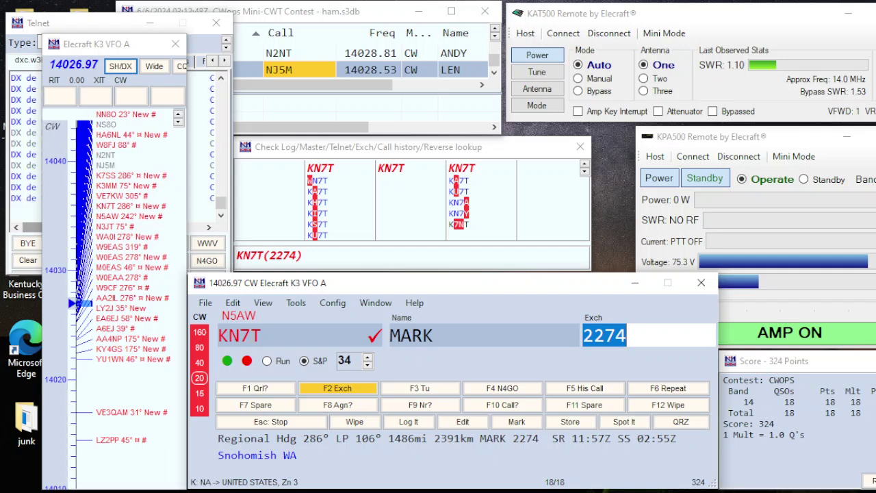
key("Return")
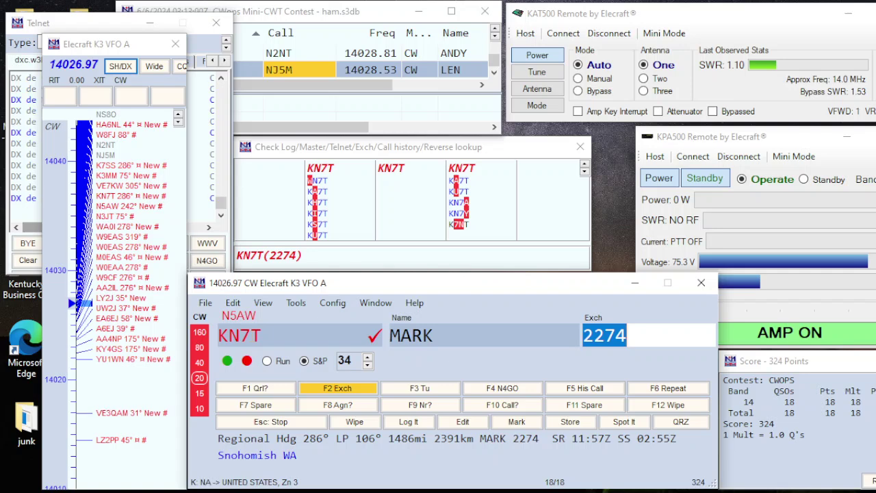
key("Return")
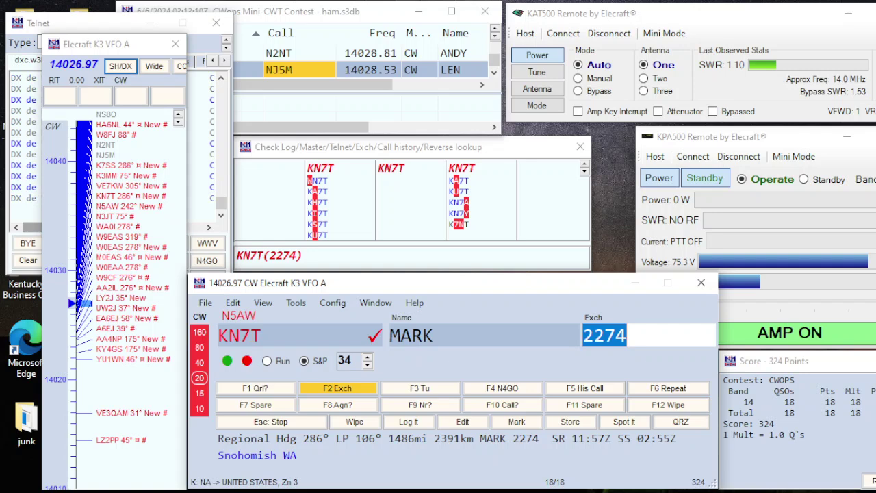
key("Return")
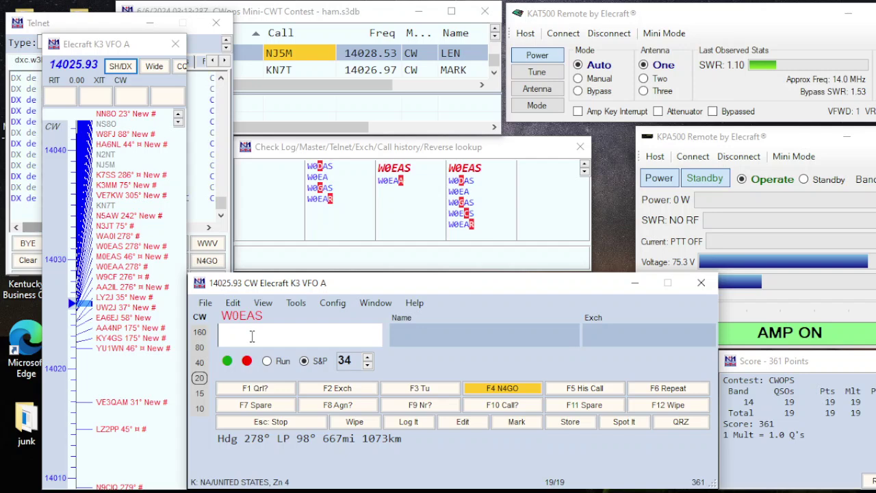
type("W0EAS")
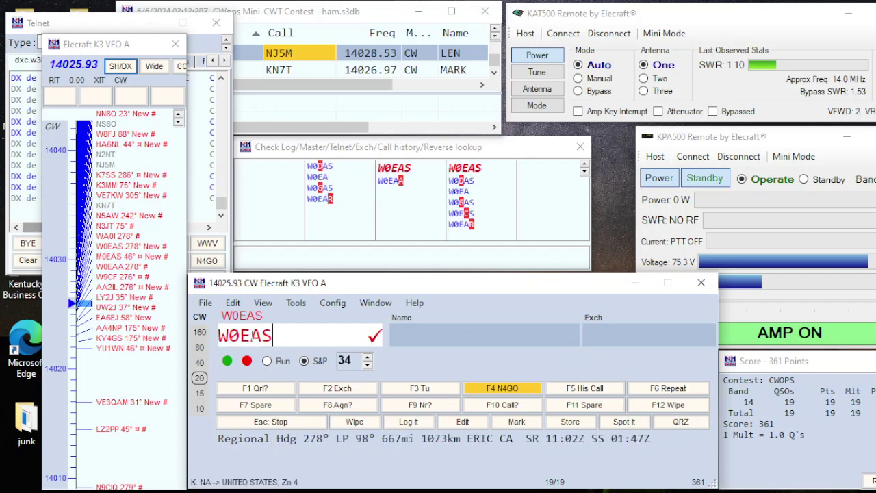
key("Return")
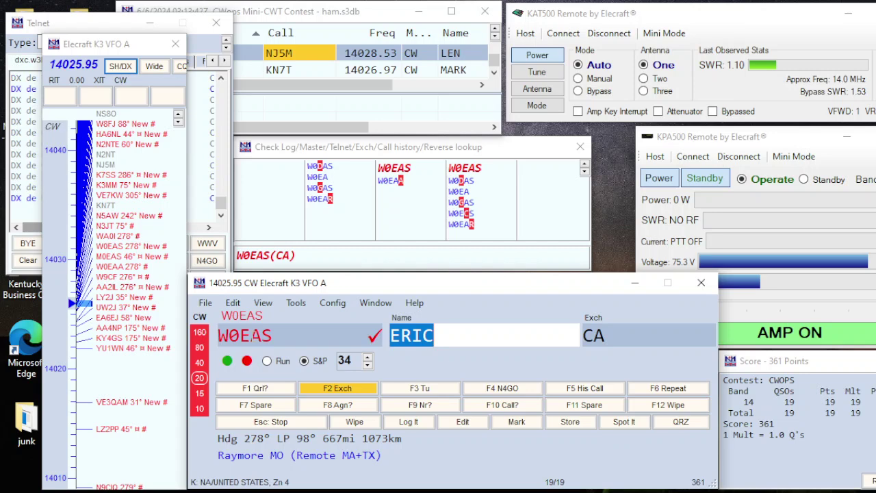
key("Return")
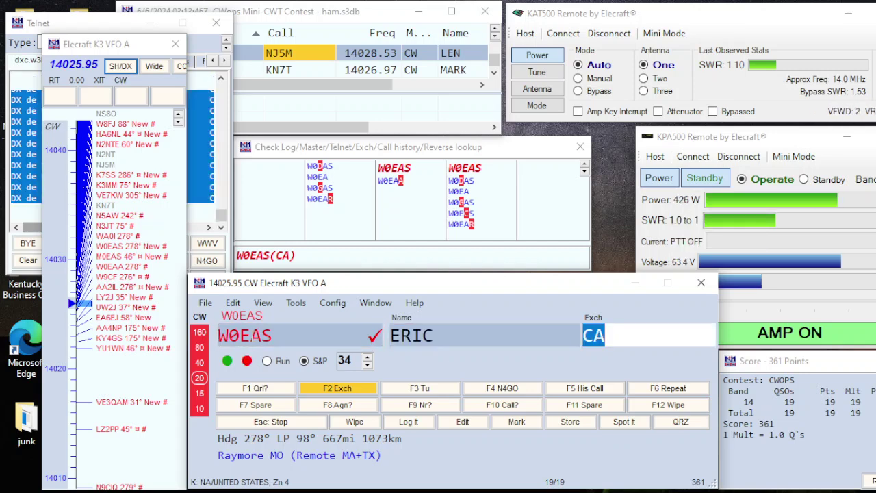
key("Return")
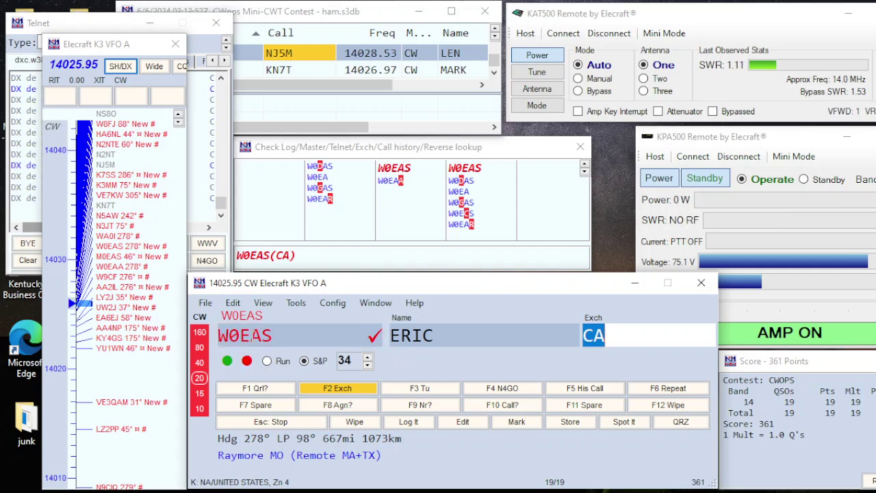
key("Return")
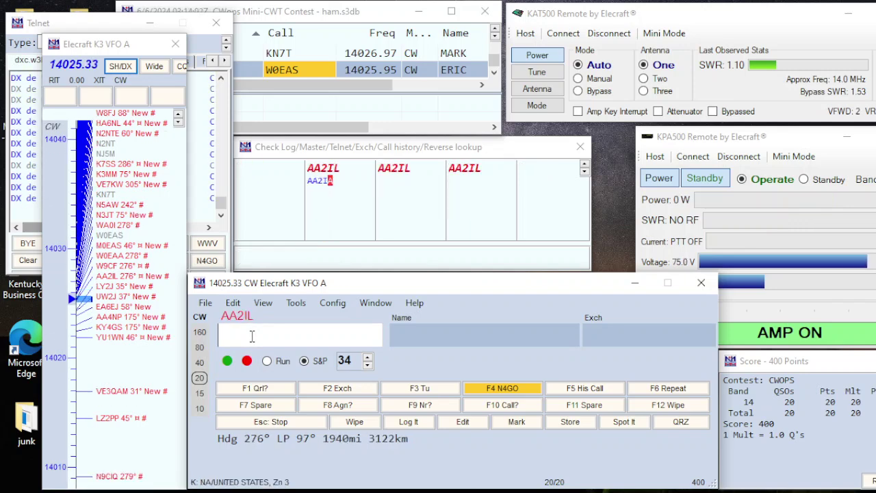
key("Return")
key("Return")
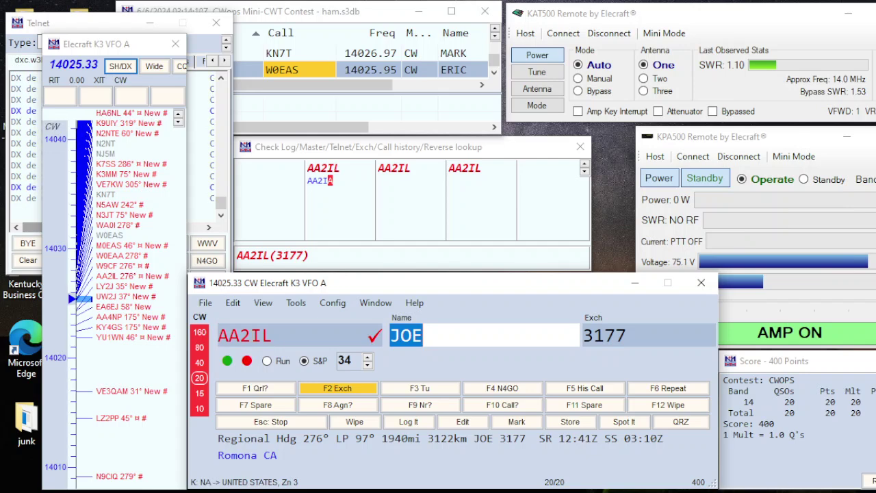
key("space")
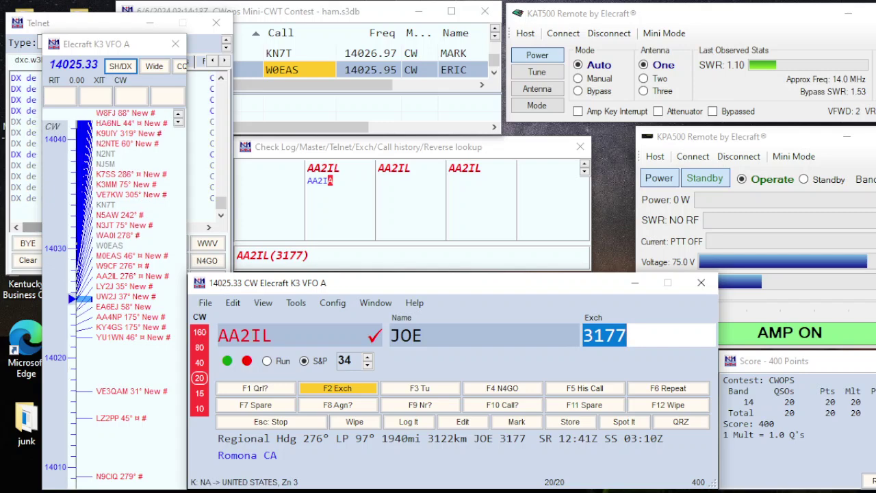
key("Return")
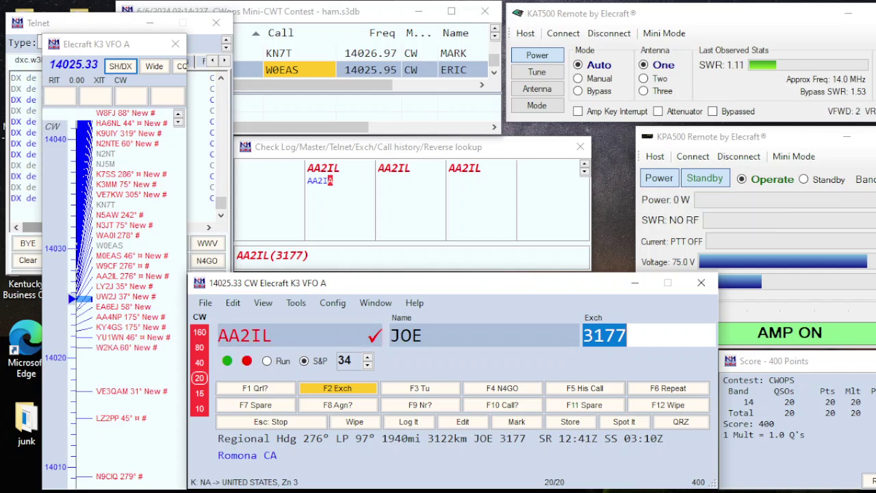
key("Return")
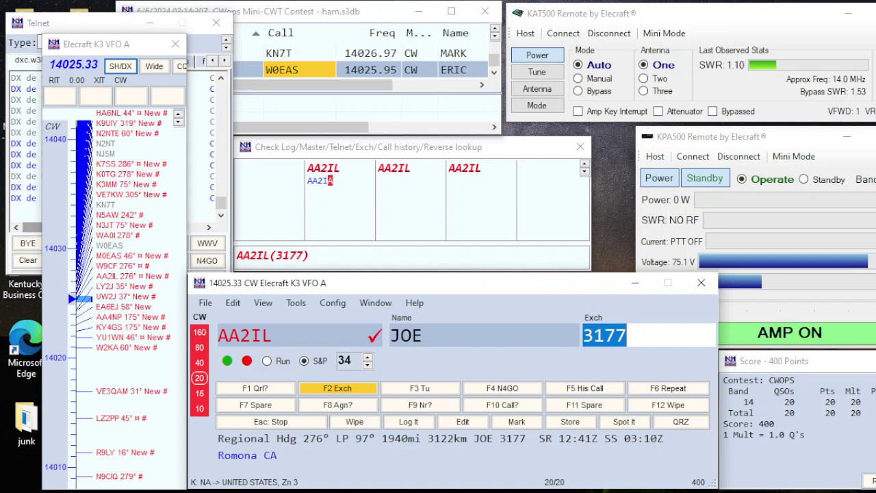
key("Return")
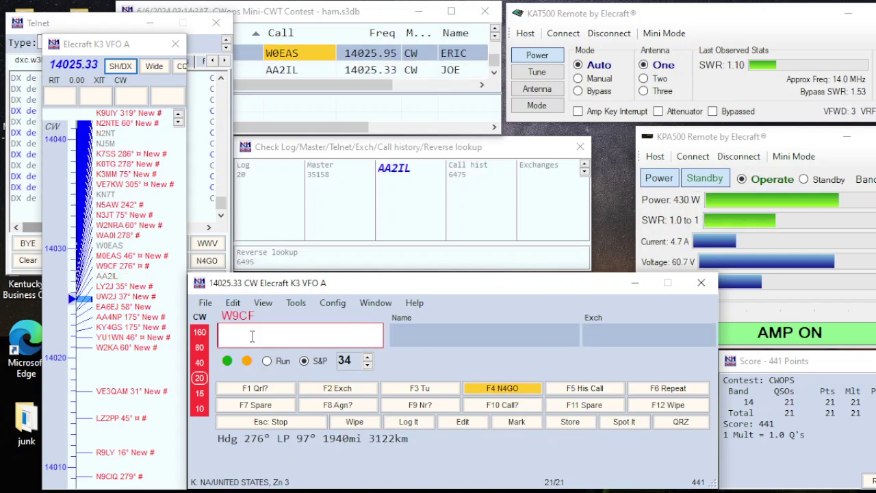
Tune down to the spotted LY2J at 14024.46, call the station, and log the contact with its prefilled exchange LY.
key("ctrl+Down")
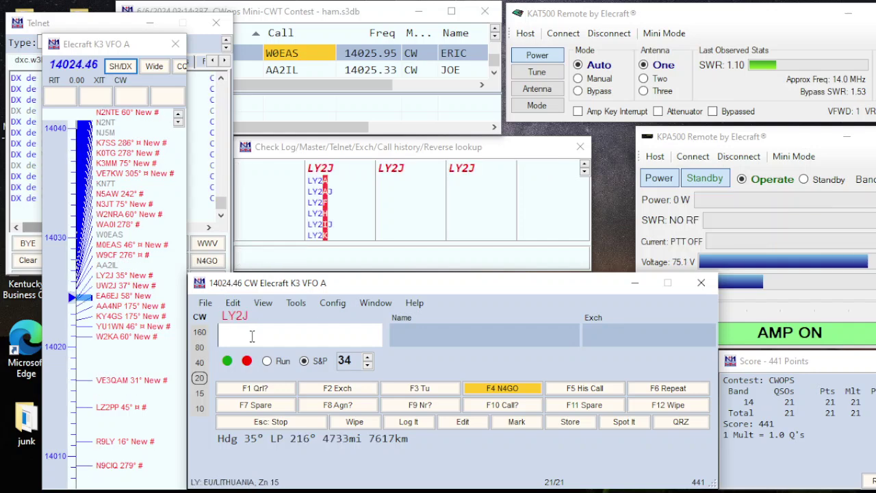
key("space")
key("Return")
key("space")
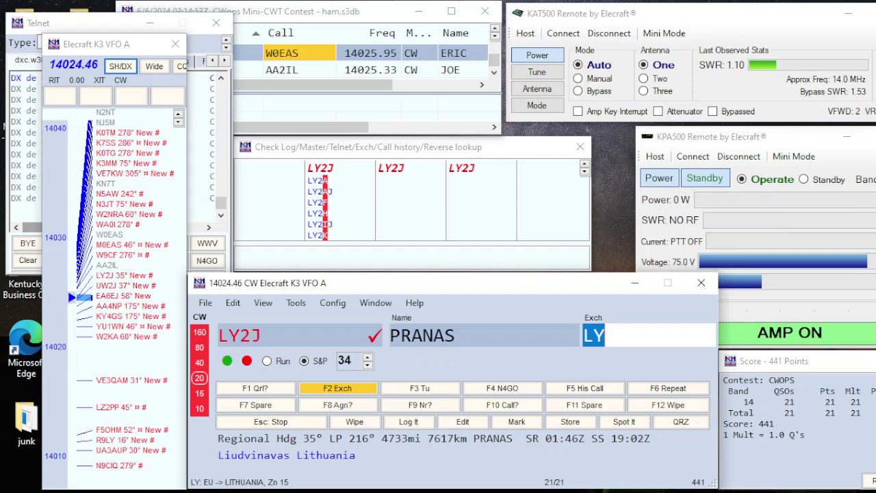
key("Return")
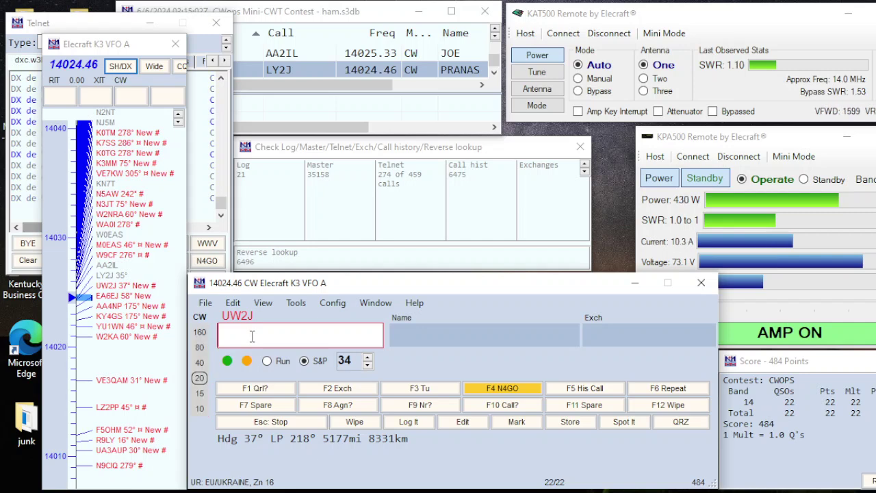
key("ctrl+Down")
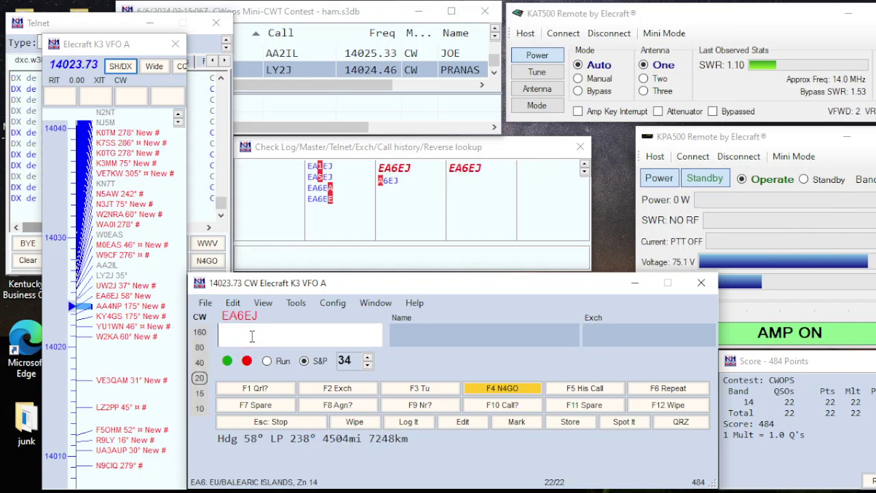
key("ctrl+Down")
key("ctrl+Down")
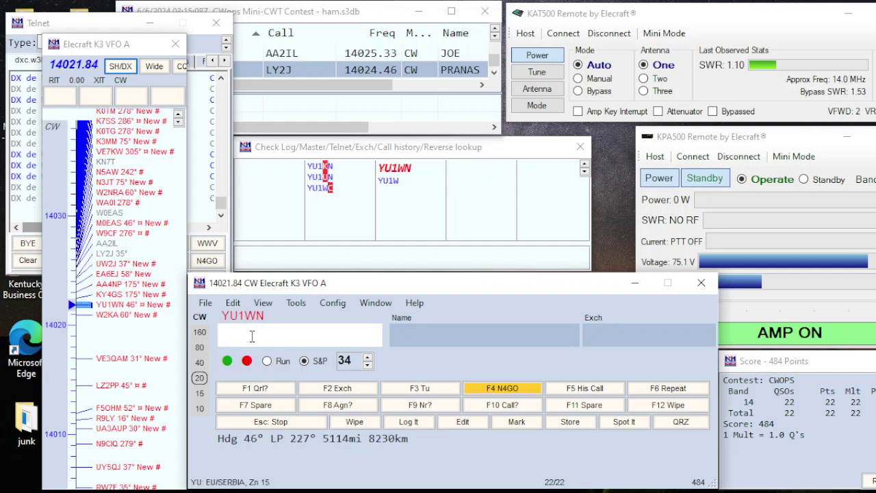
key("ctrl+Down")
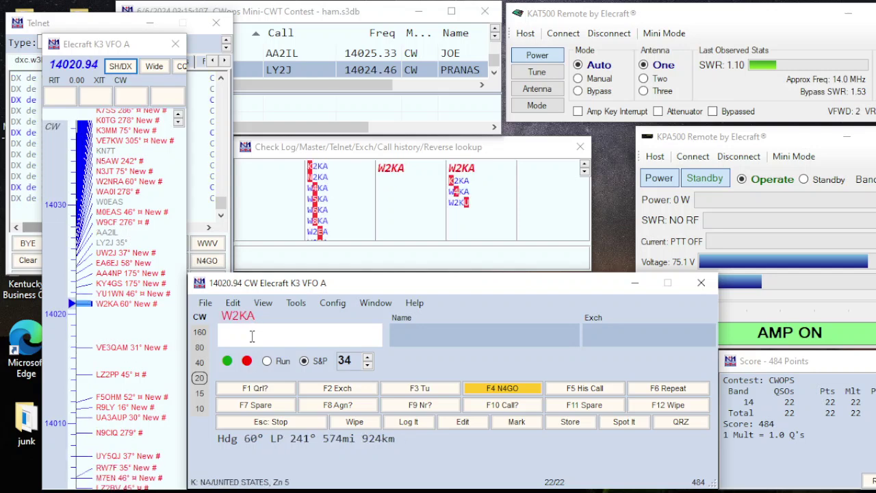
key("ctrl+Up")
key("ctrl+Up")
key("ctrl+Up")
key("ctrl+Up")
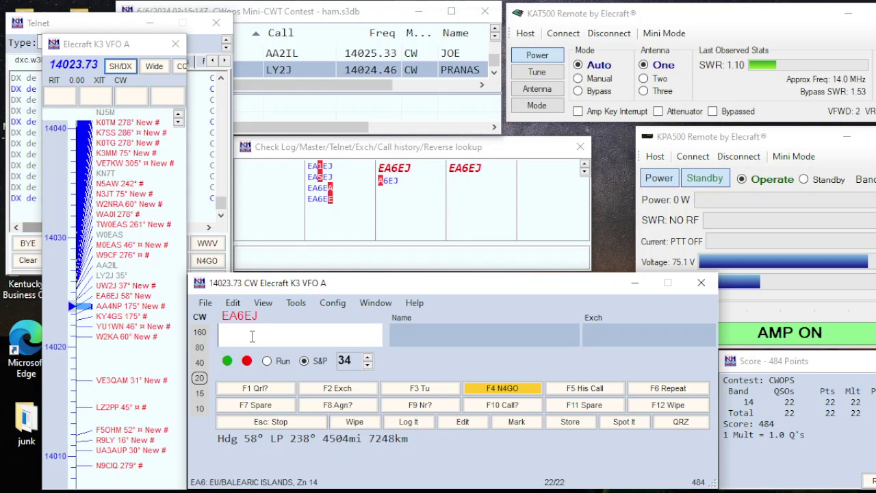
Take the spotted EA6EJ as the call at 14023.73, send the exchange, and log the contact with its prefilled exchange.
key("space")
key("Return")
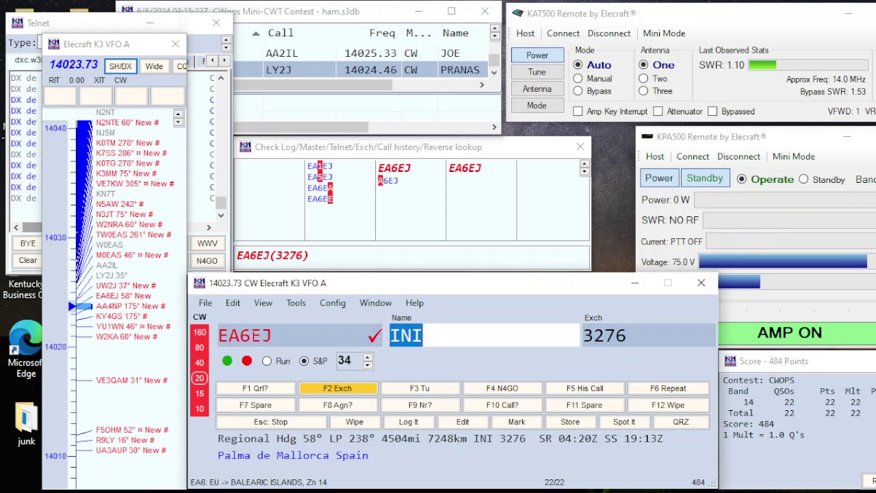
key("F2")
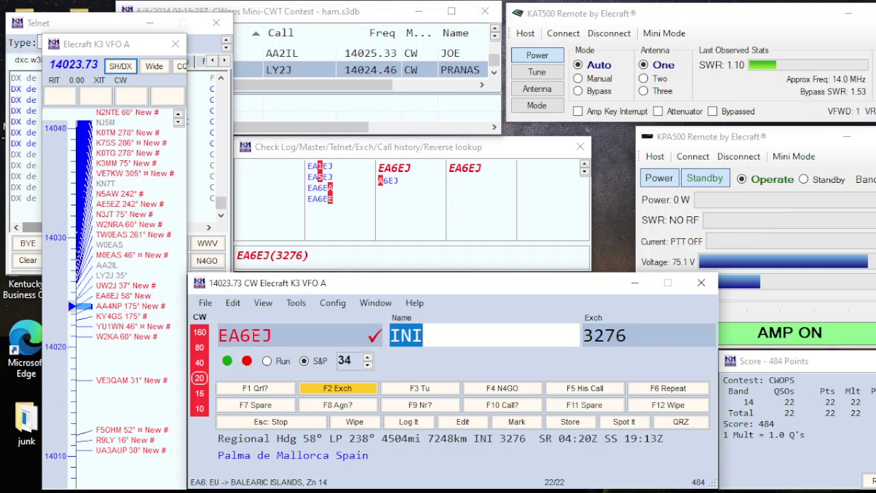
key("Tab")
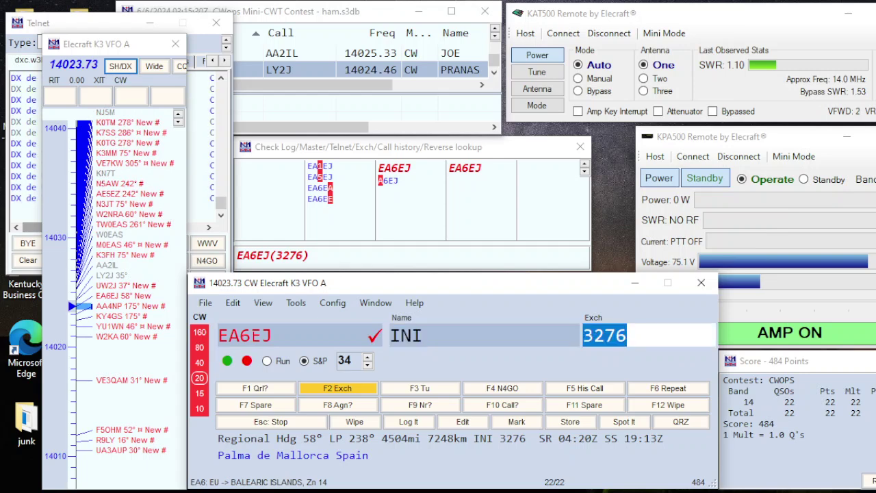
key("Return")
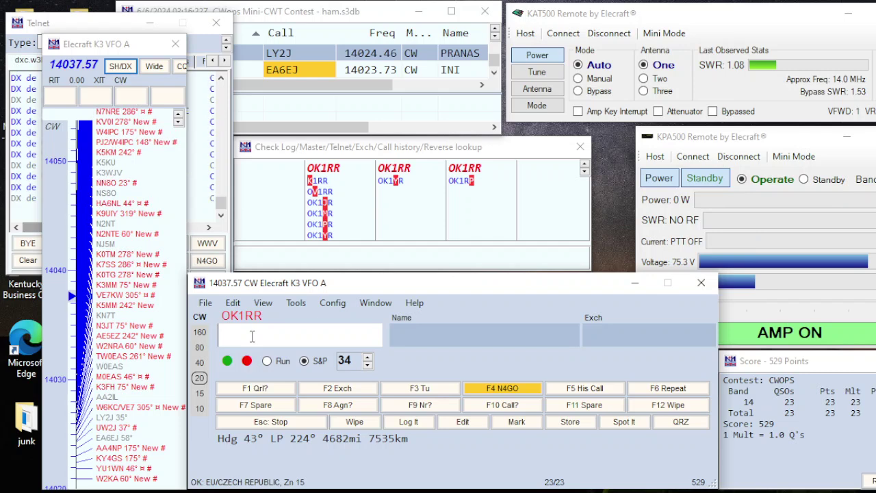
type("K1A")
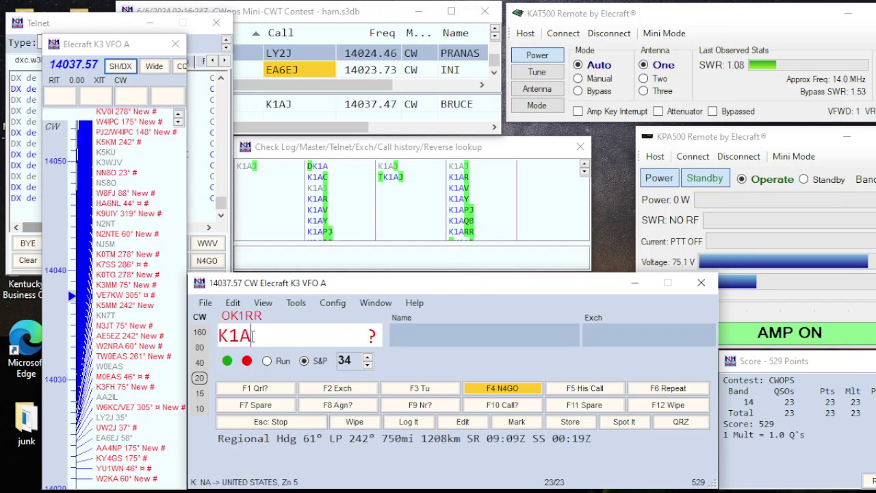
type("J")
key("Return")
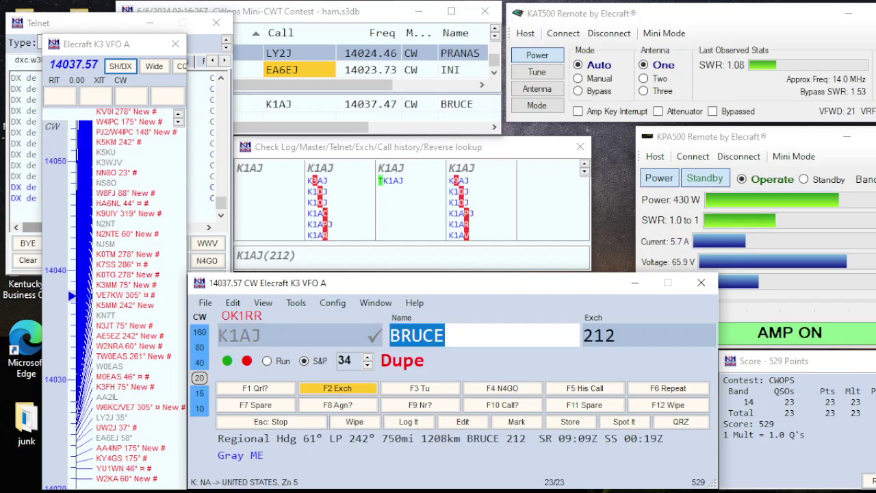
key("alt+w")
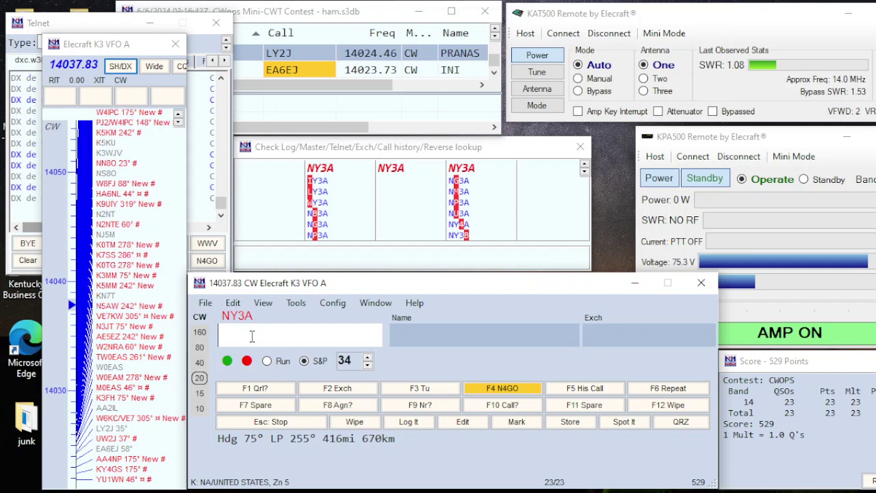
key("Return")
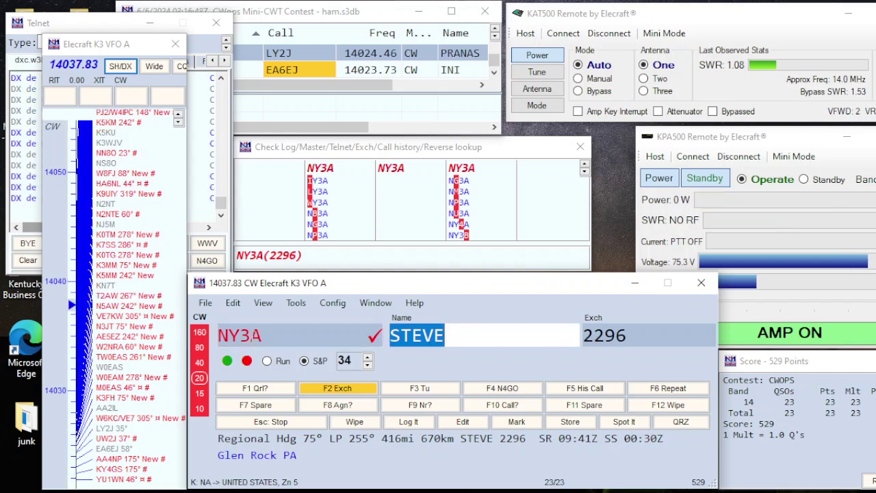
left_click(604, 335)
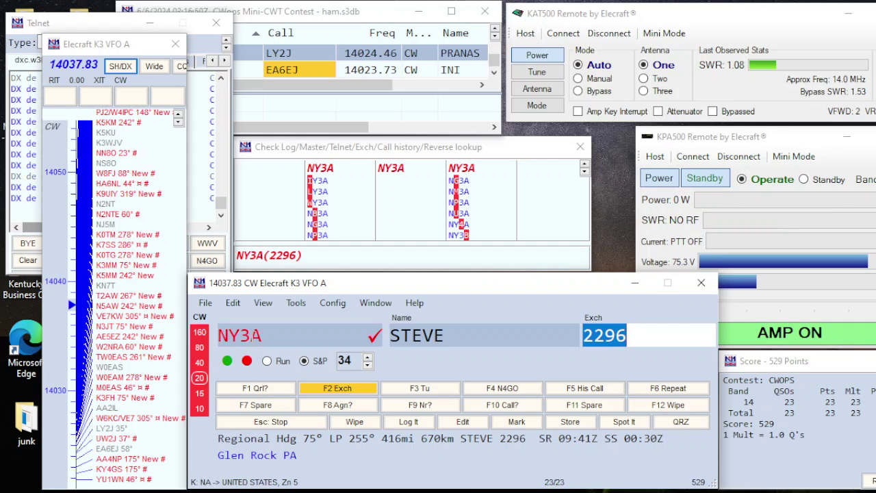
key("Return")
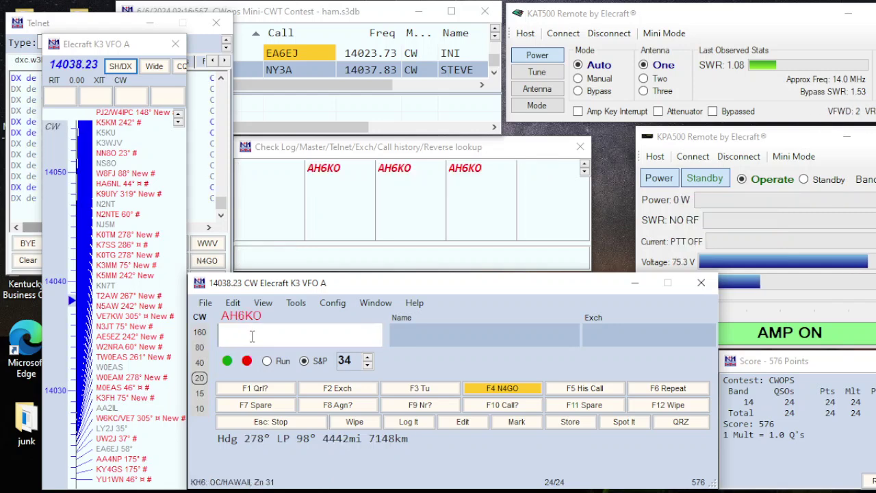
key("space")
key("Return")
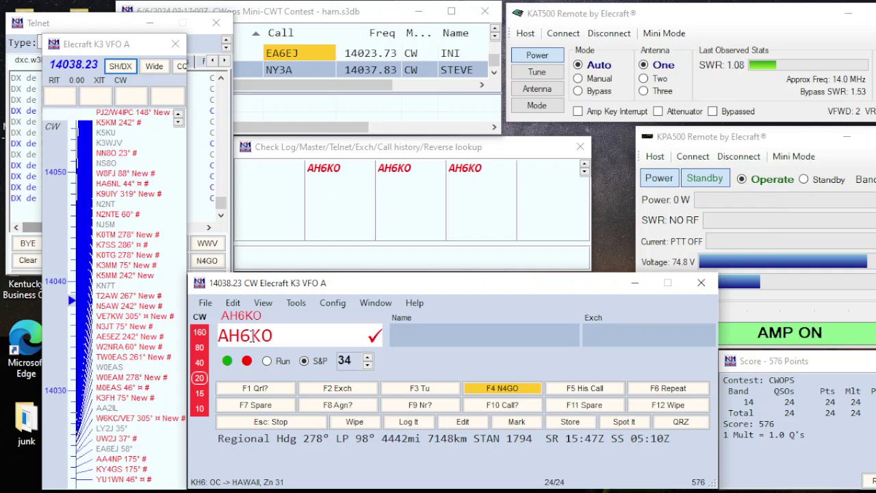
key("space")
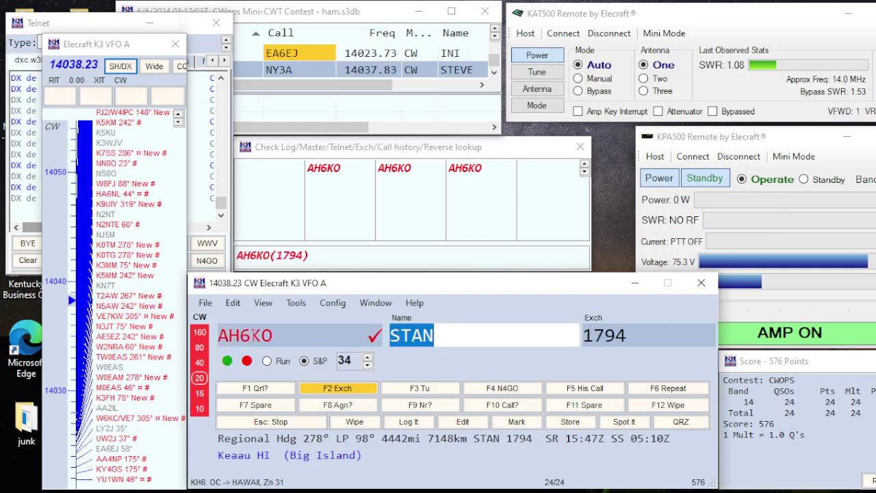
key("space")
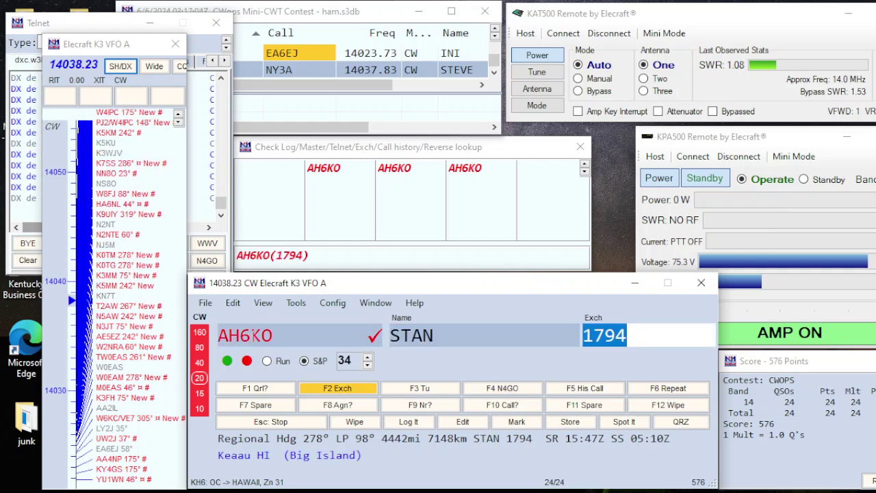
key("Return")
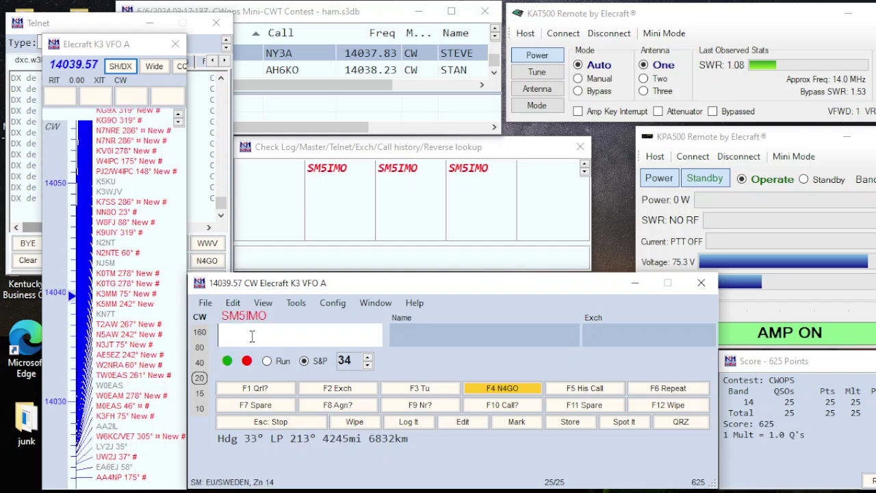
key("Return")
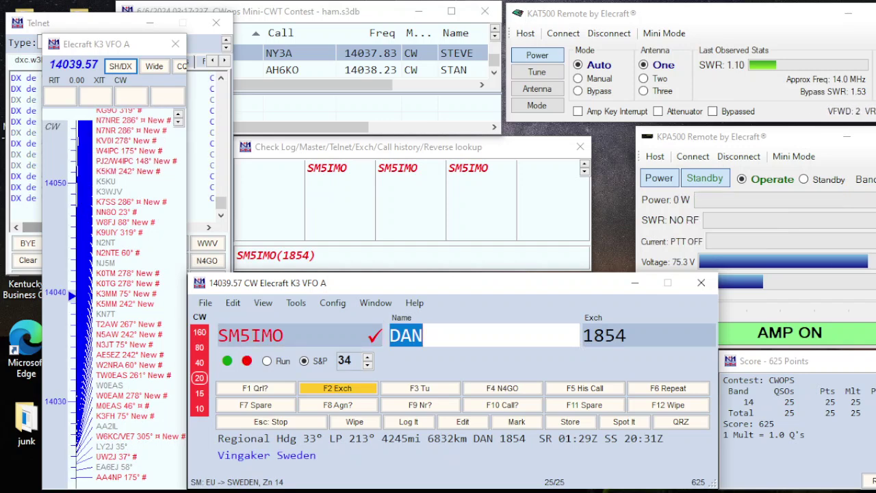
key("Return")
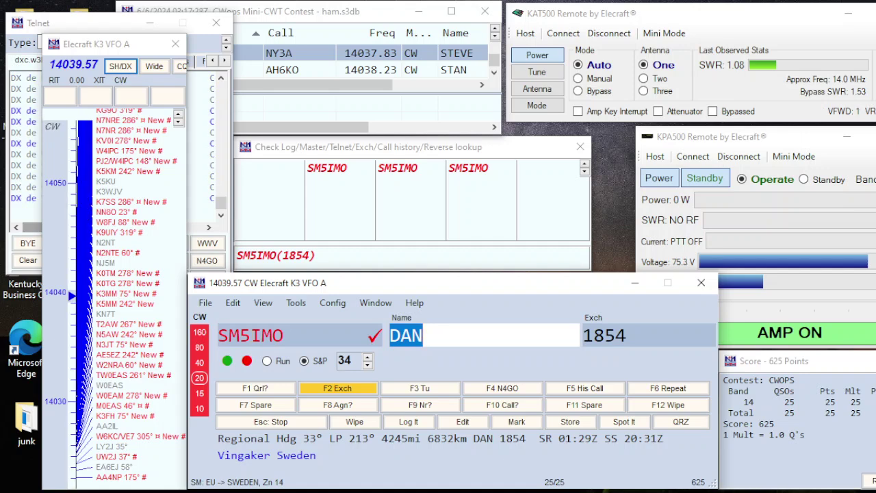
left_click(604, 336)
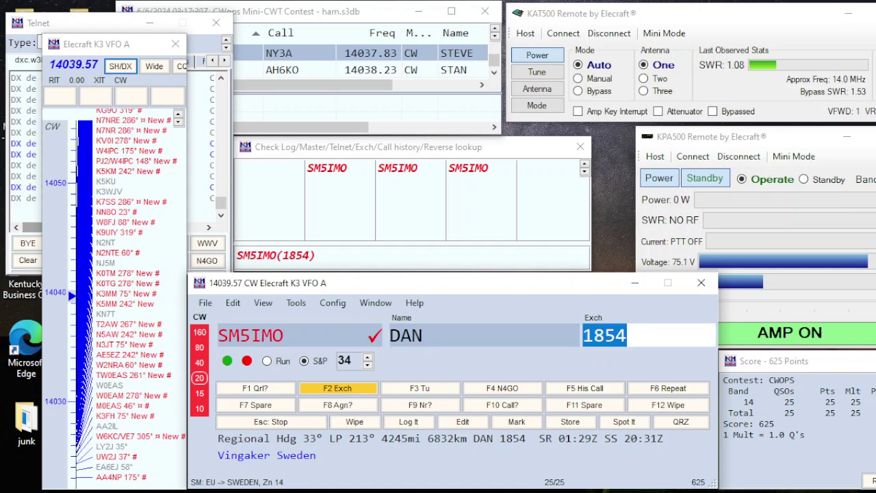
key("Return")
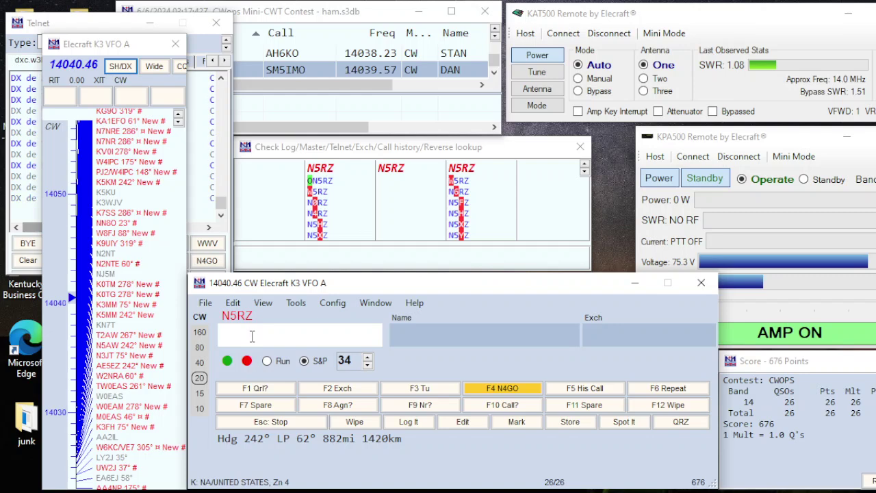
key("space")
key("Return")
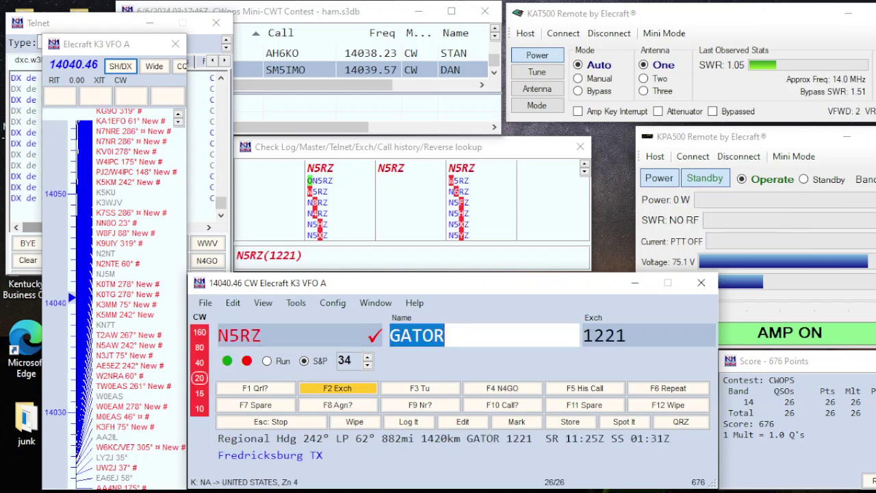
key("Tab")
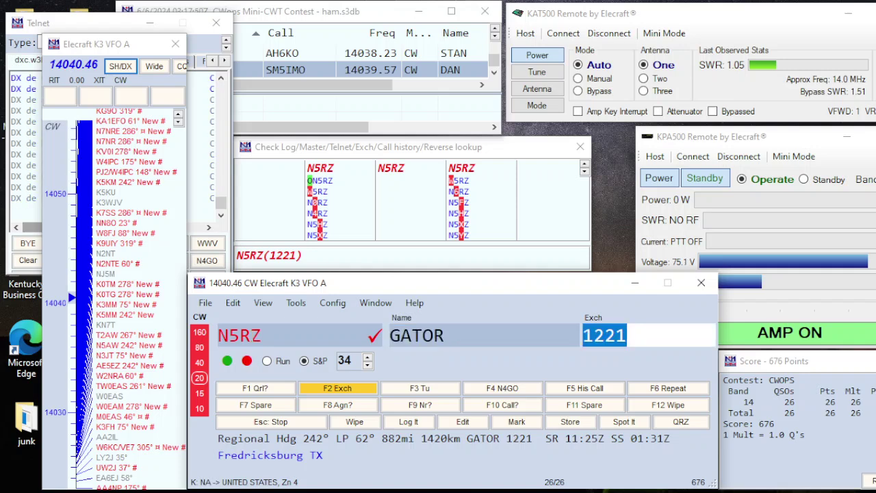
key("Return")
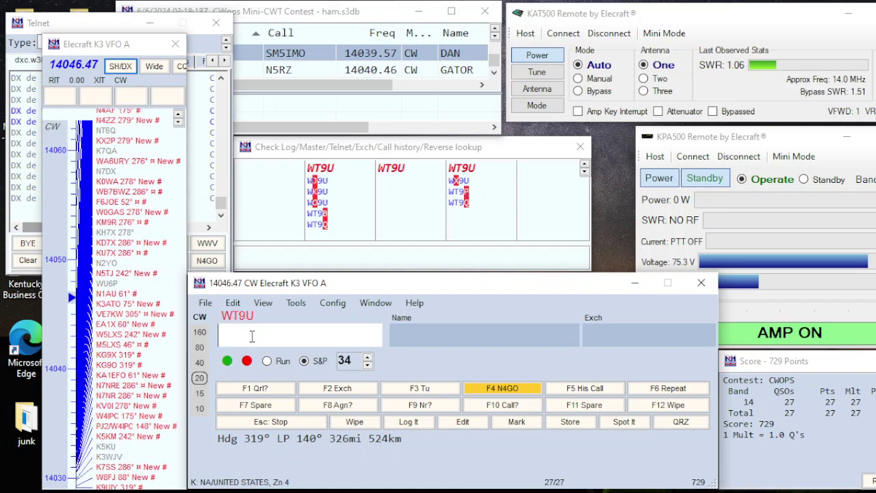
key("space")
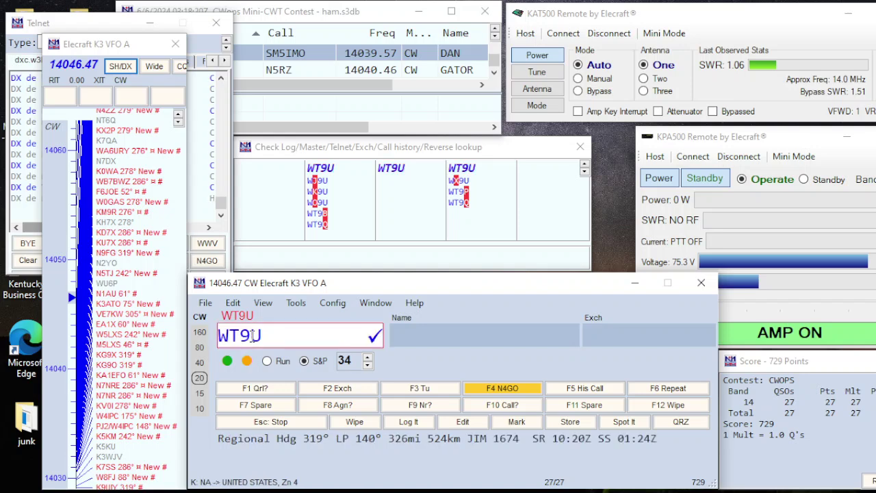
key("Return")
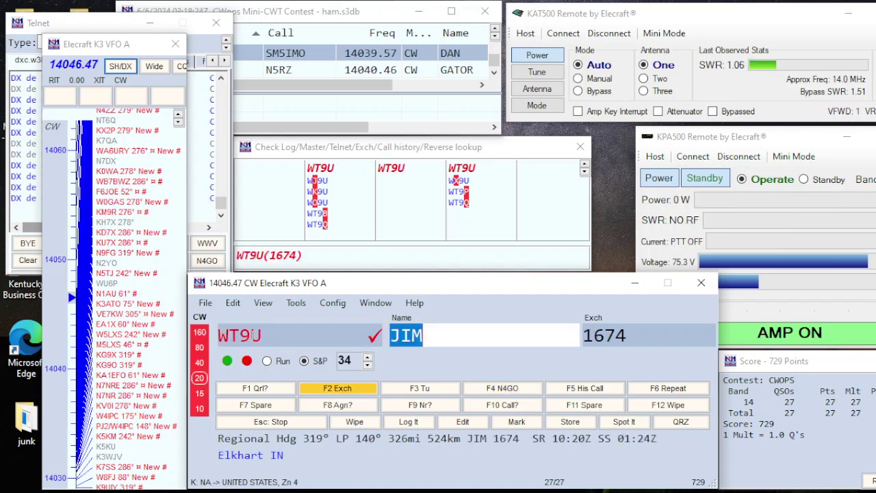
key("space")
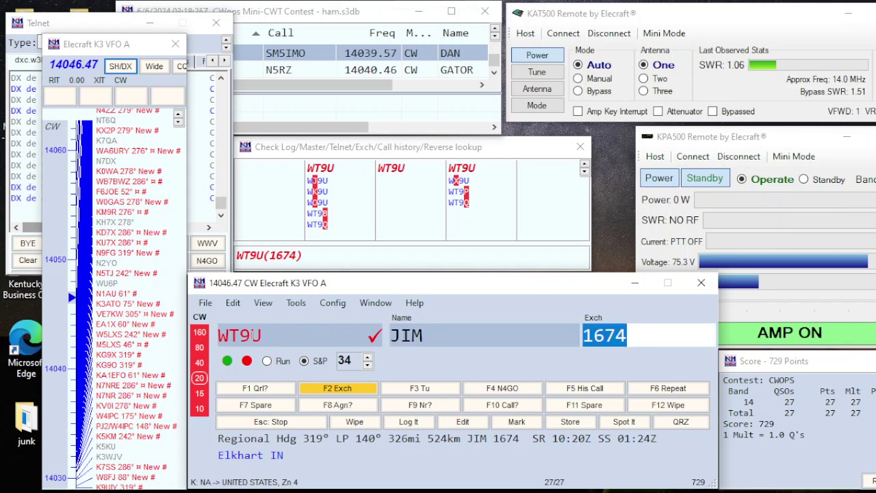
key("Return")
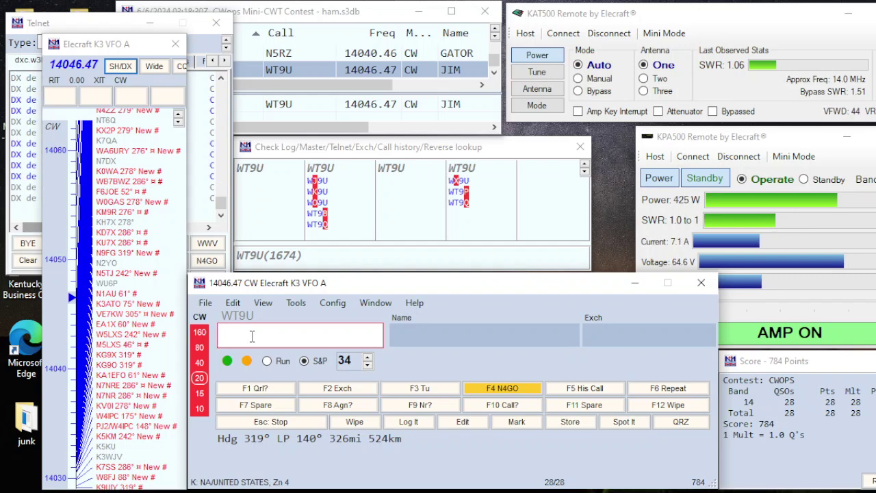
Tune to 14045.05, ask whether the frequency is in use, and call CQ there repeatedly in Run mode.
key("ctrl+Up")
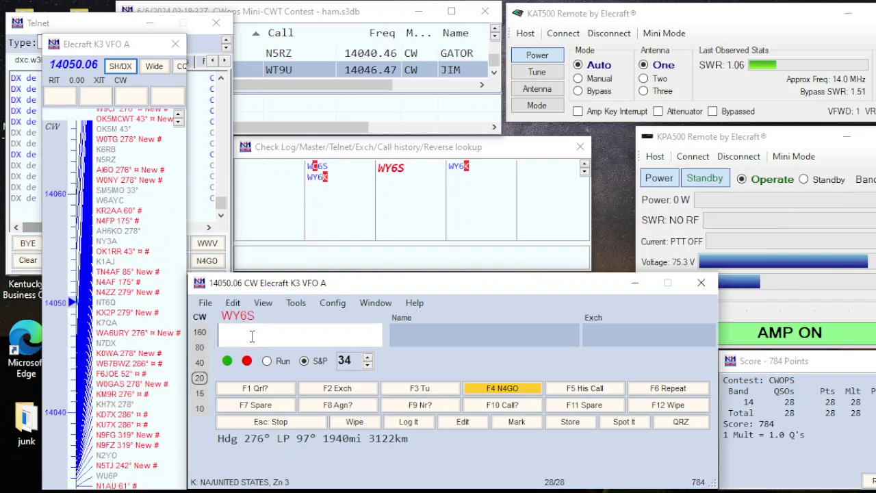
key("ctrl+Up")
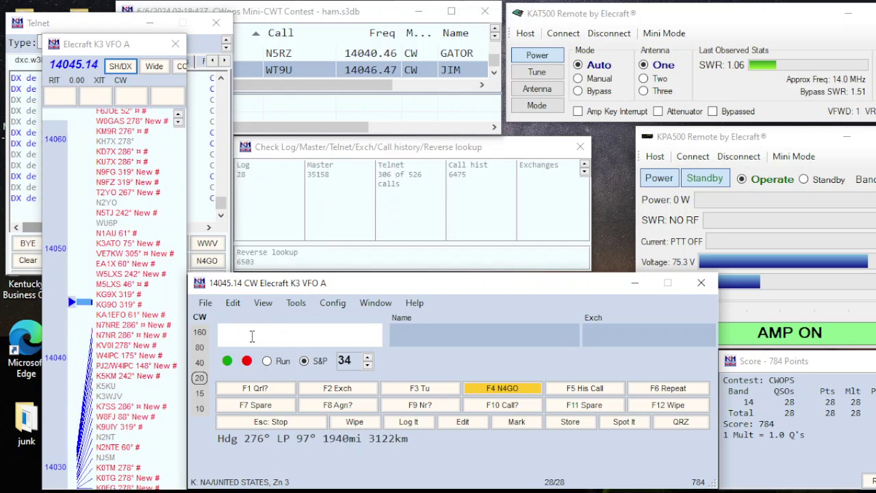
key("F1")
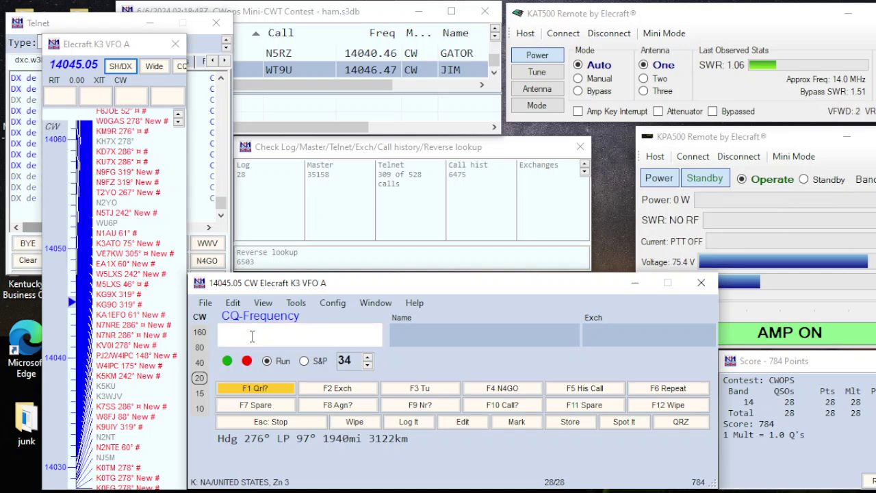
key("F1")
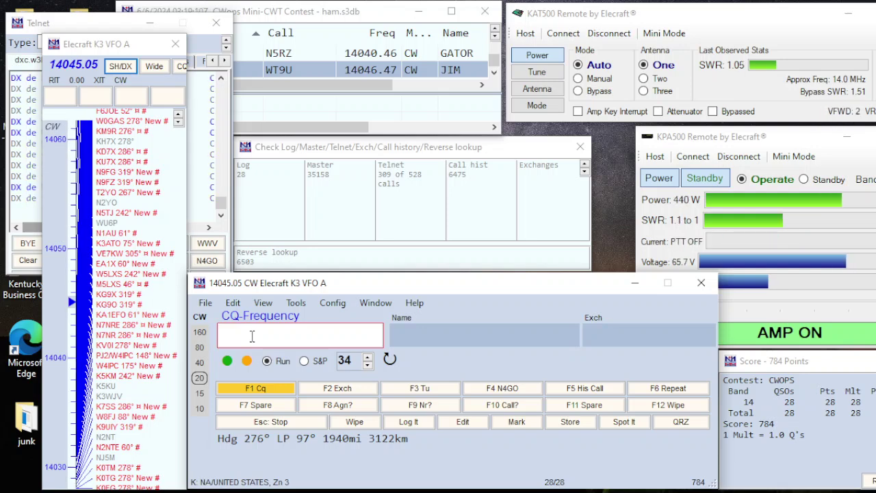
key("Escape")
key("F1")
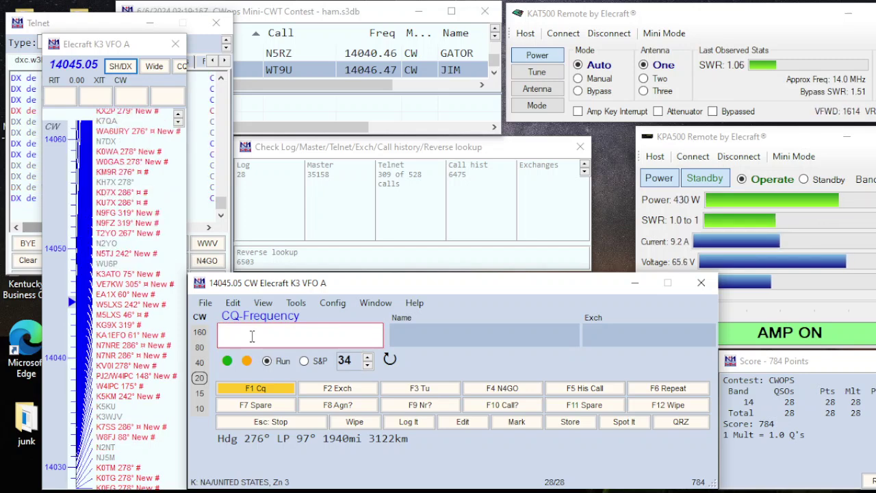
key("Escape")
key("F1")
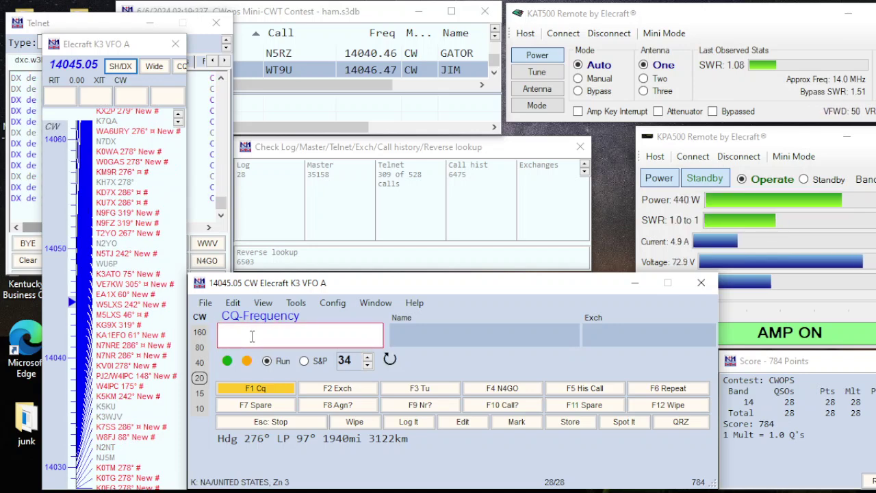
type("VA")
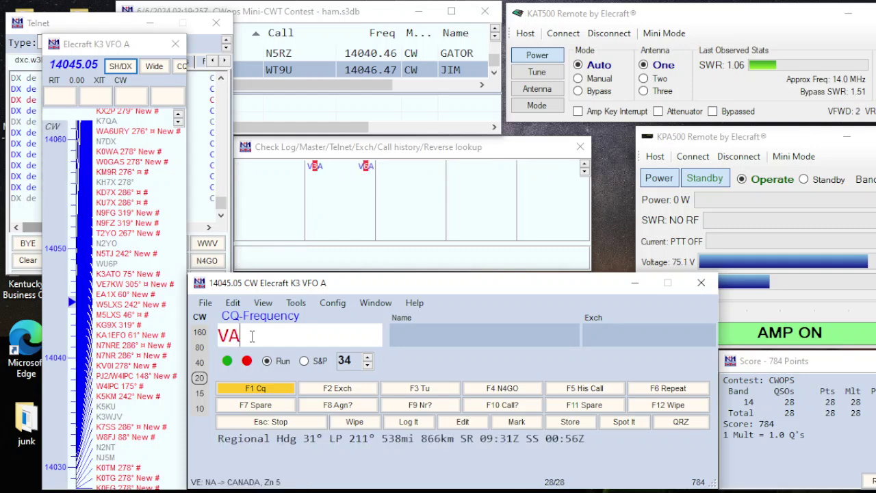
key("Return")
key("alt+w")
Call CQ at 14045.05, answer HA6NL with the exchange, and log the contact with its prefilled exchange.
key("F1")
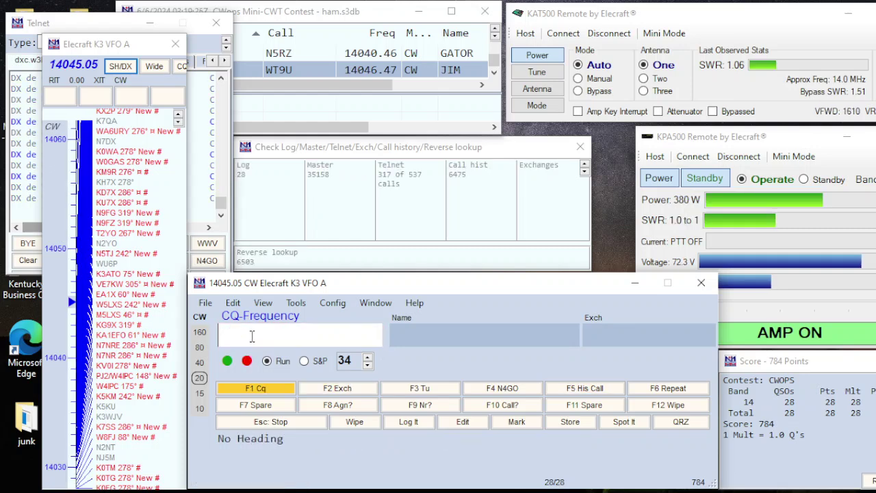
type("HA6NL")
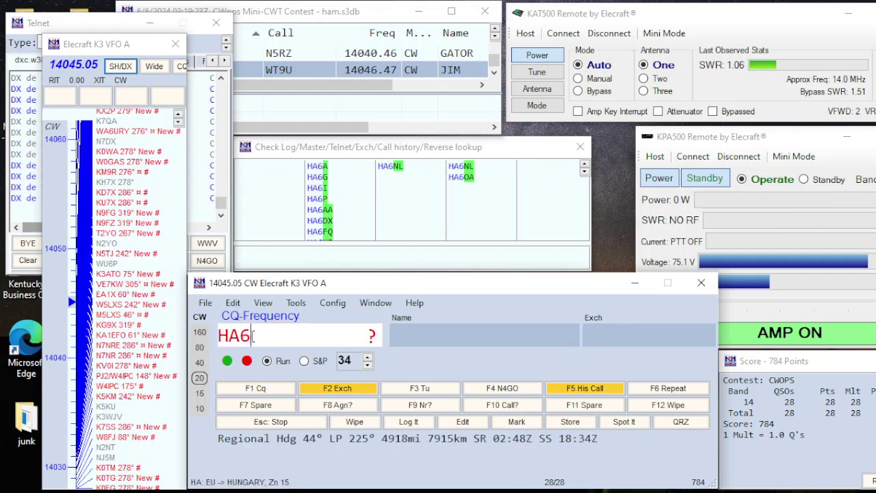
key("Return")
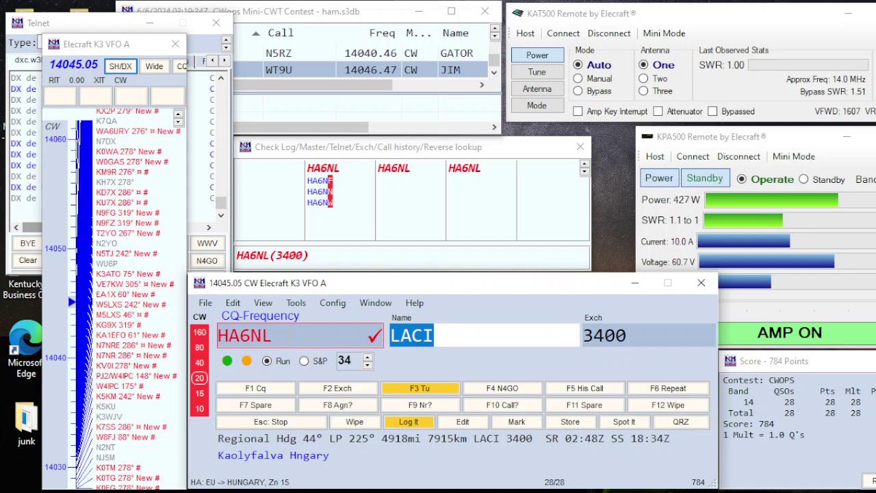
key("Tab")
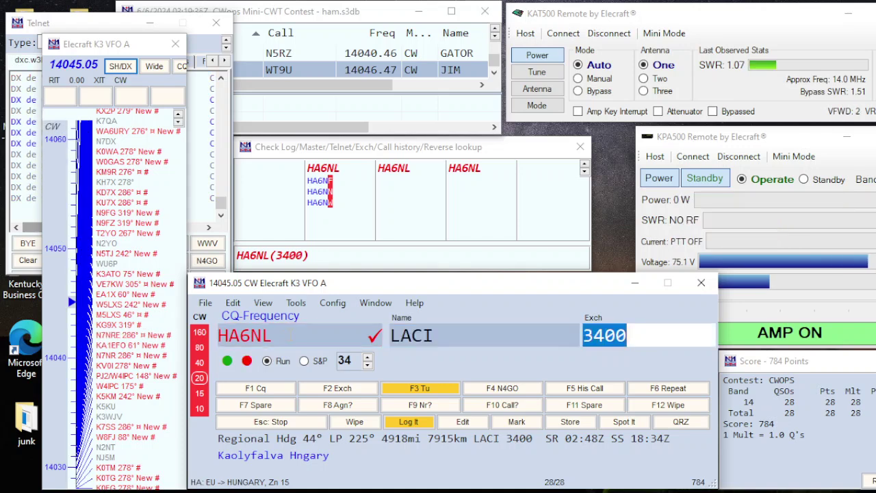
key("Return")
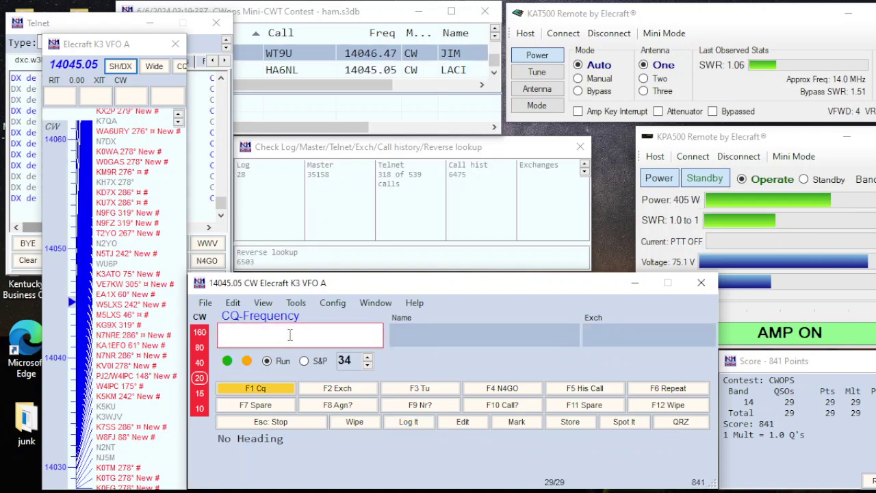
type("K")
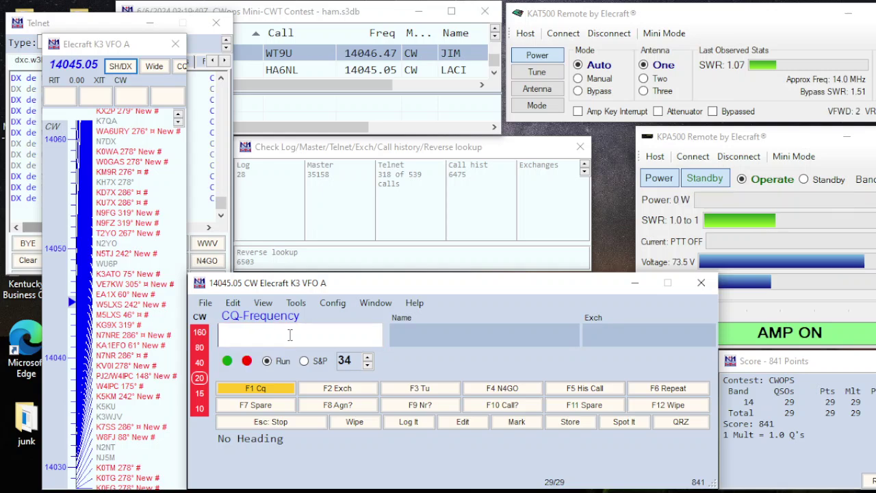
type("I6")
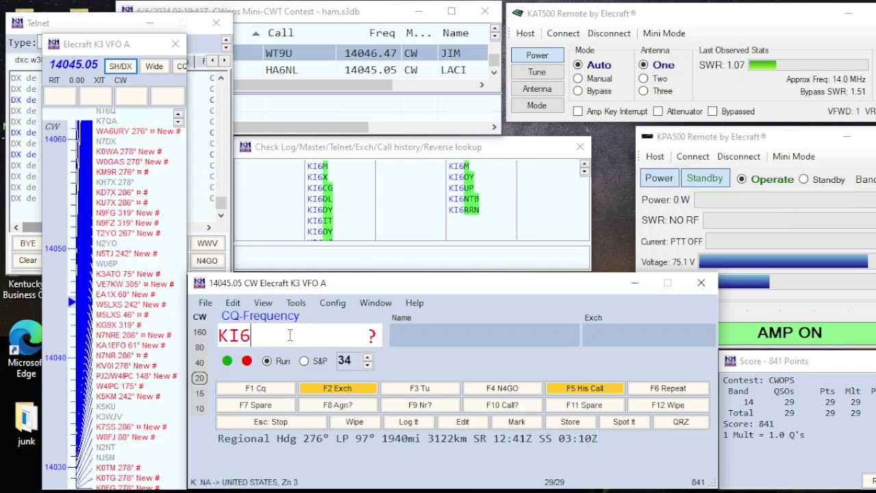
key("BackSpace")
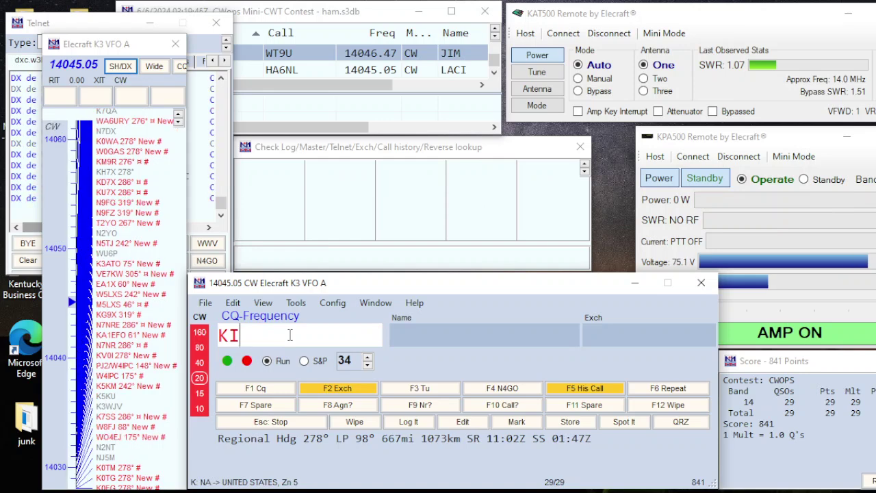
type("7Y")
key("Return")
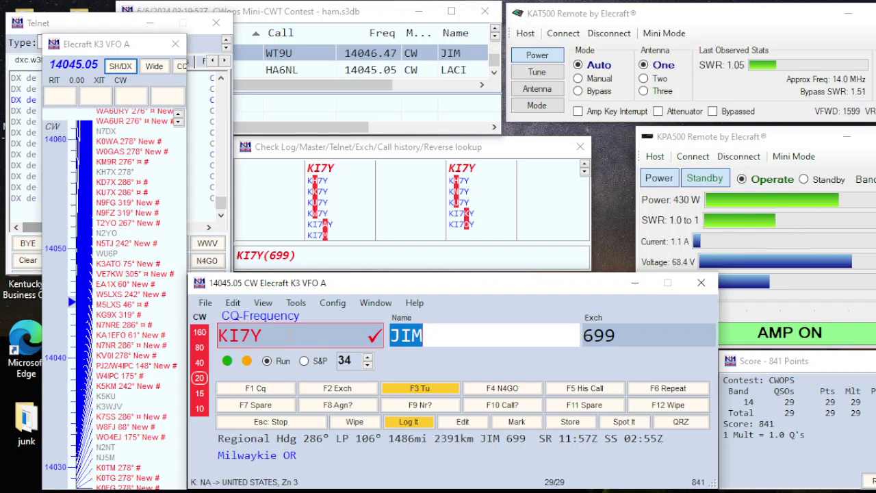
left_click(599, 335)
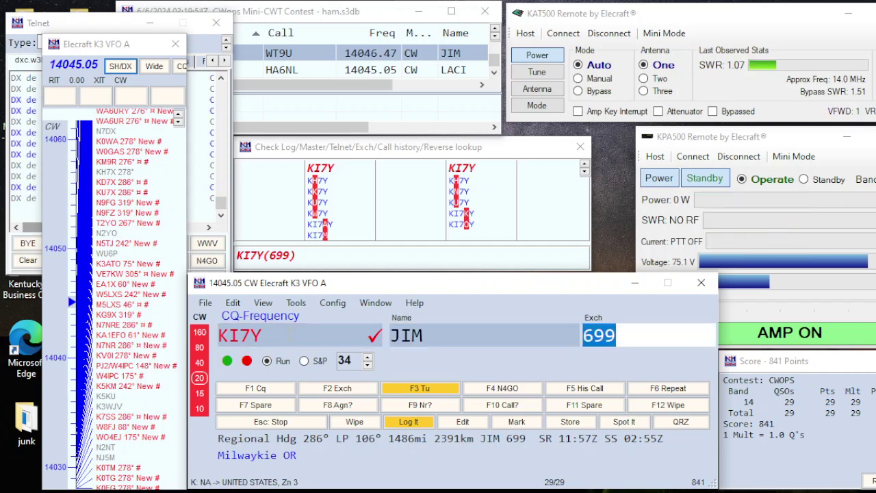
key("Return")
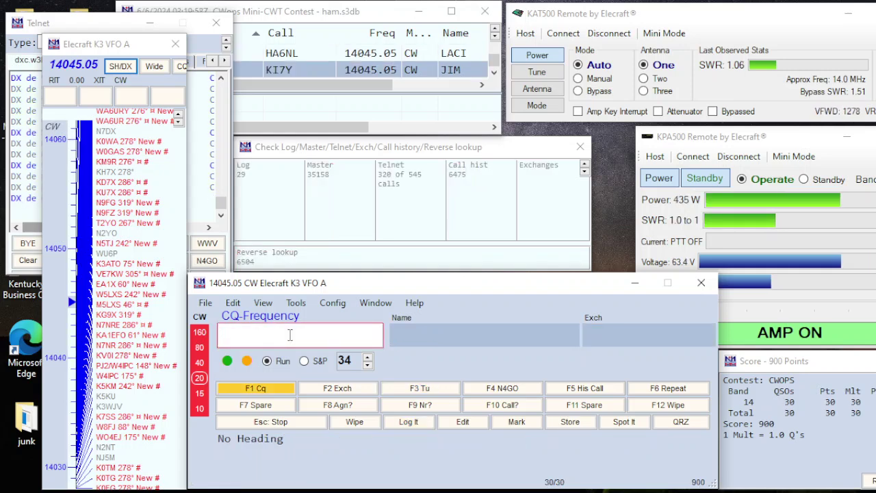
key("F1")
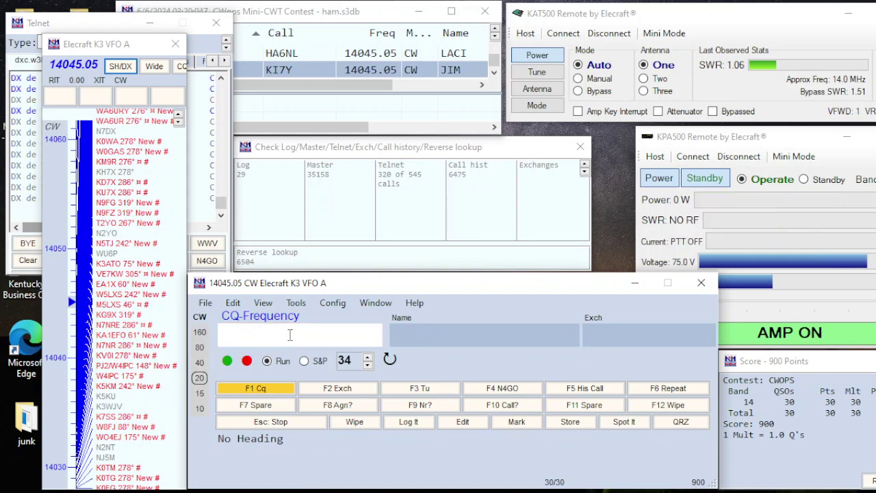
type("W8")
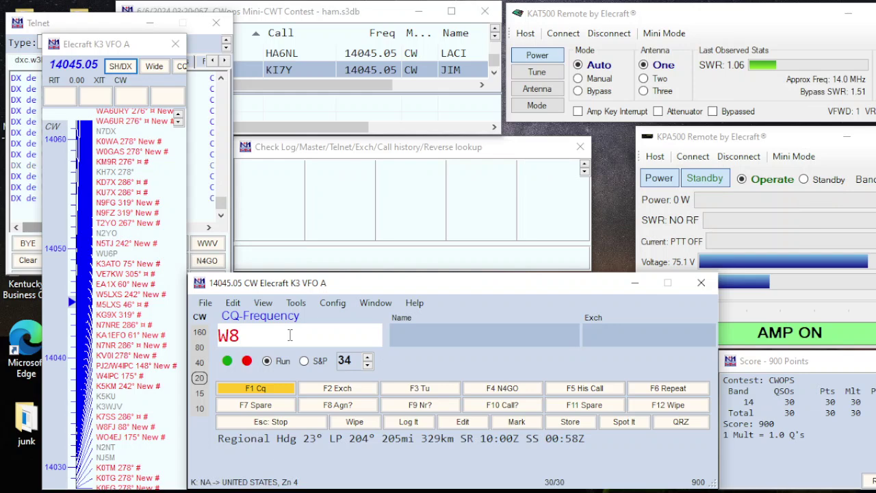
type("FJ")
key("Return")
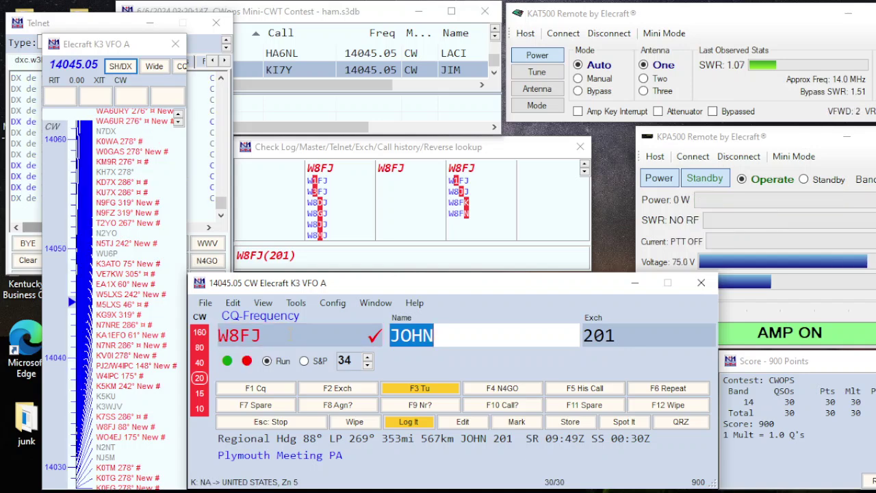
left_click(599, 335)
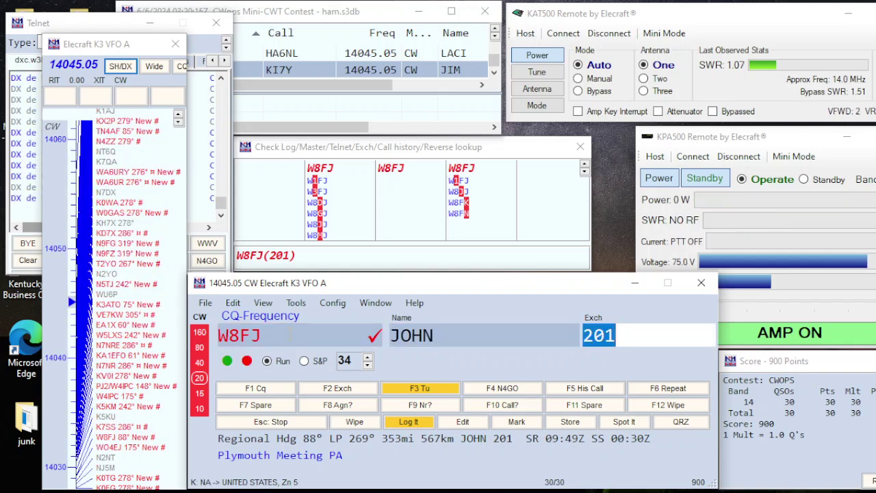
key("Return")
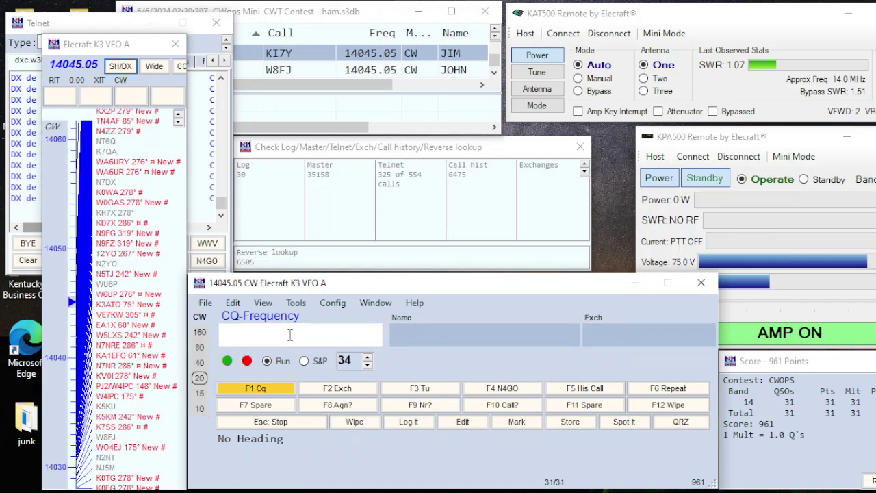
Repeat the CQ call on the 14045.05 run frequency.
key("F1")
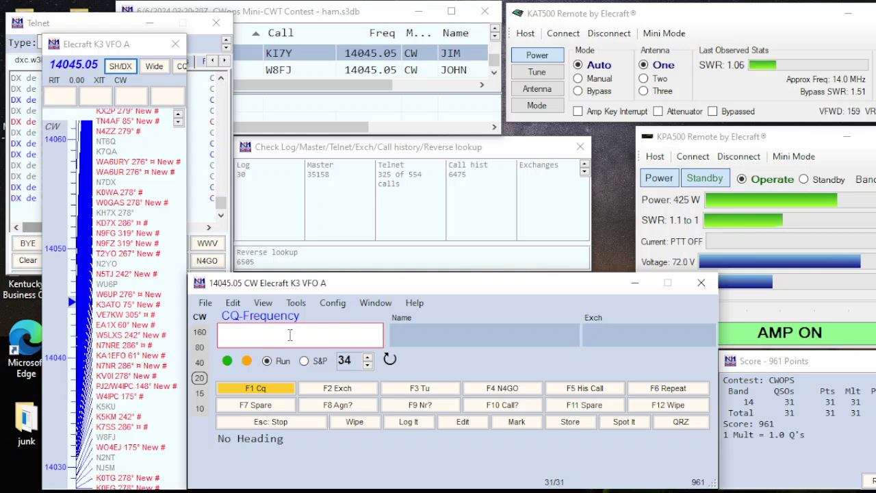
key("F1")
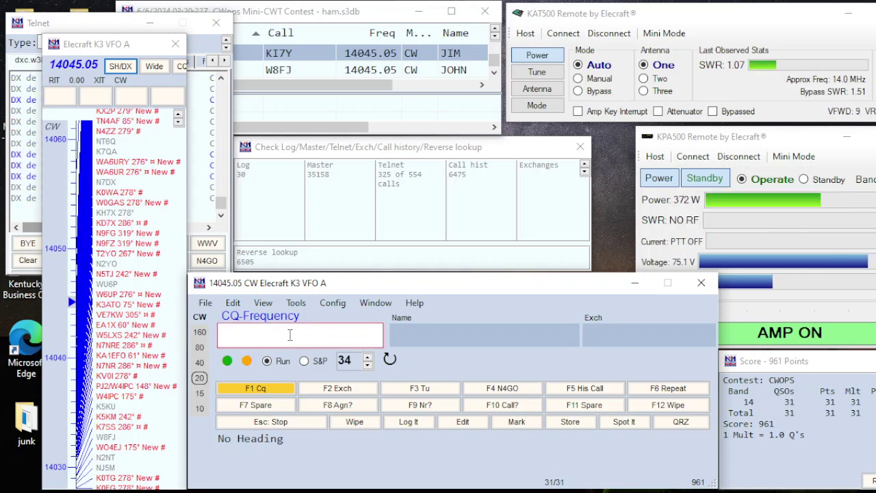
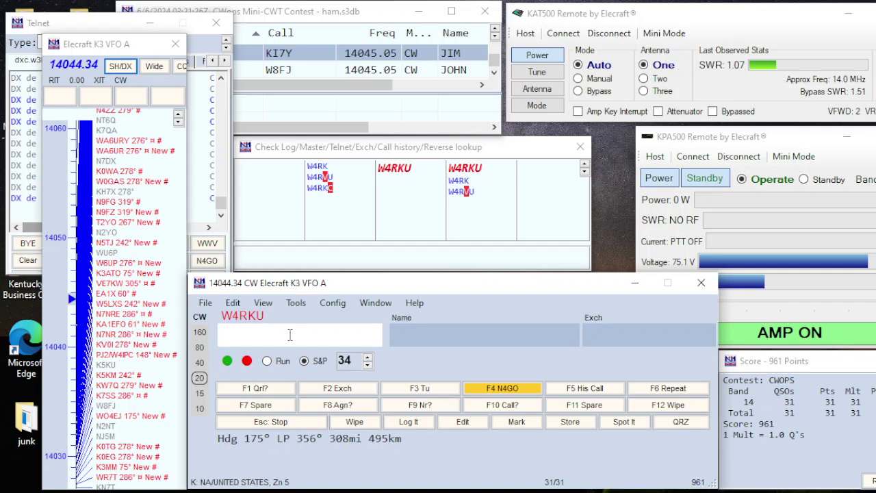
type("K6NR")
key("space")
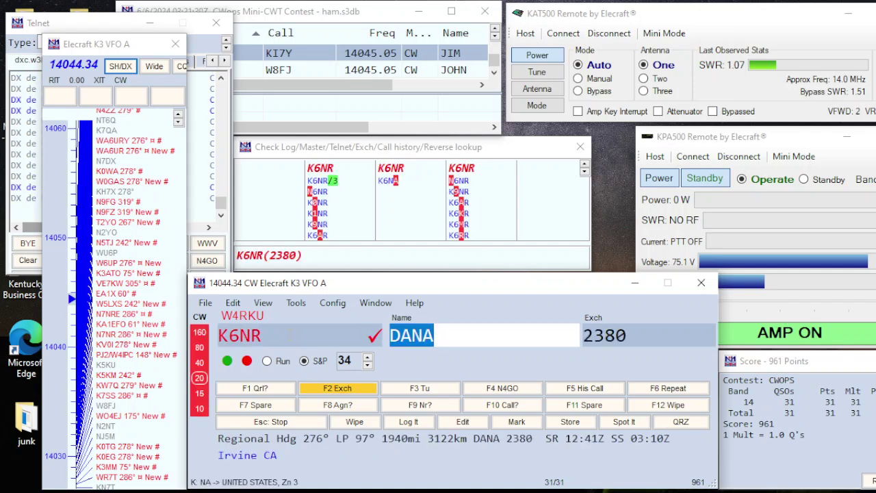
key("space")
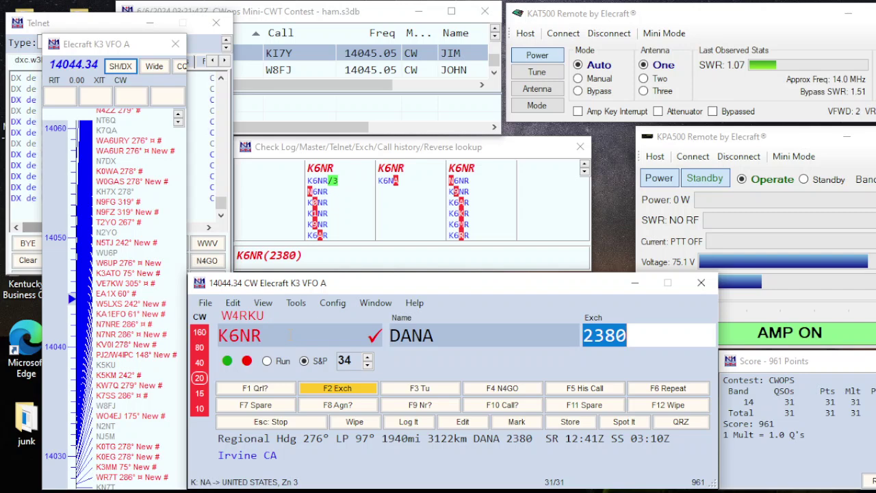
key("Return")
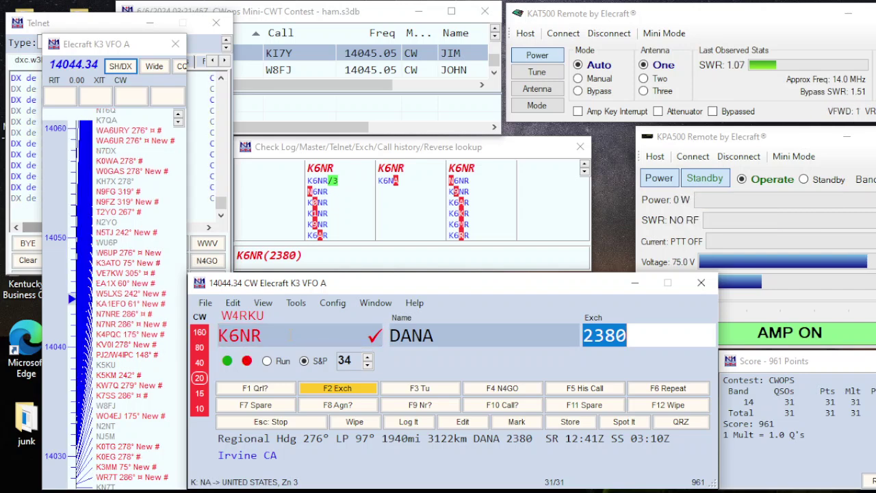
key("Return")
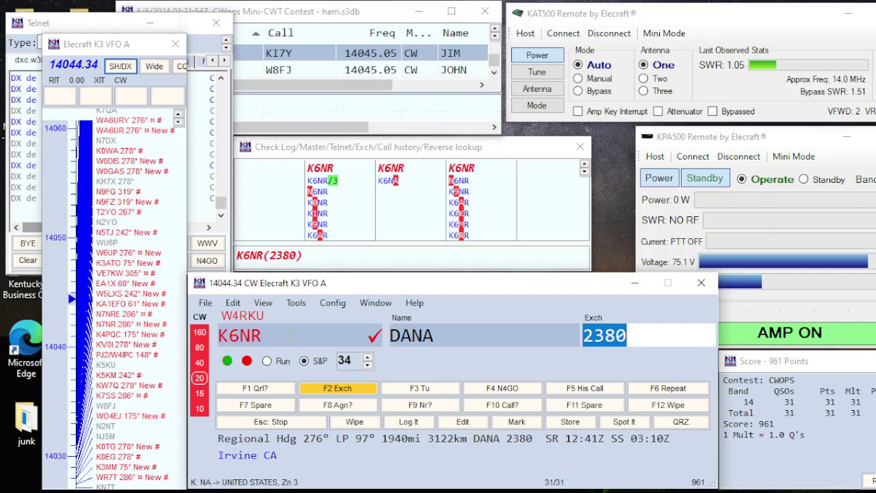
key("Return")
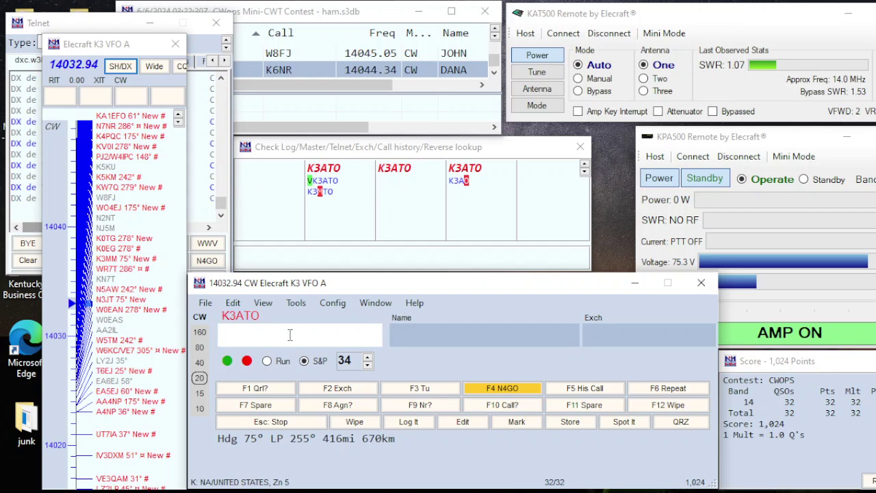
key("Return")
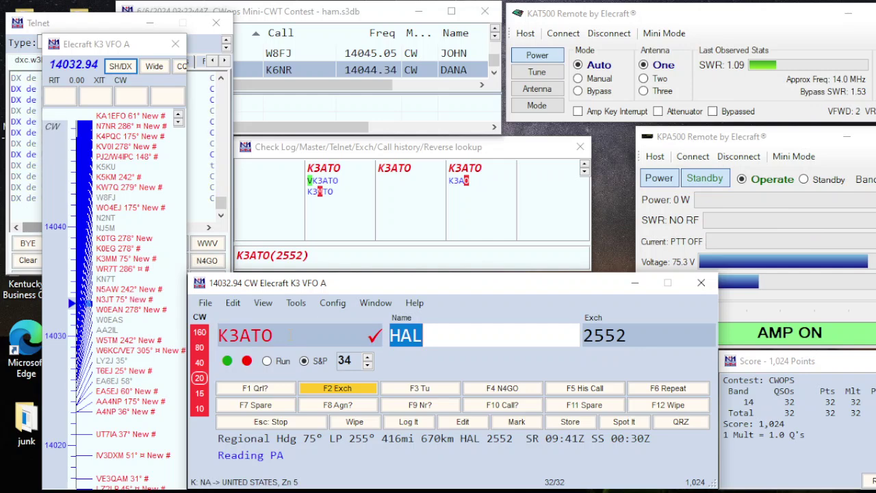
key("Return")
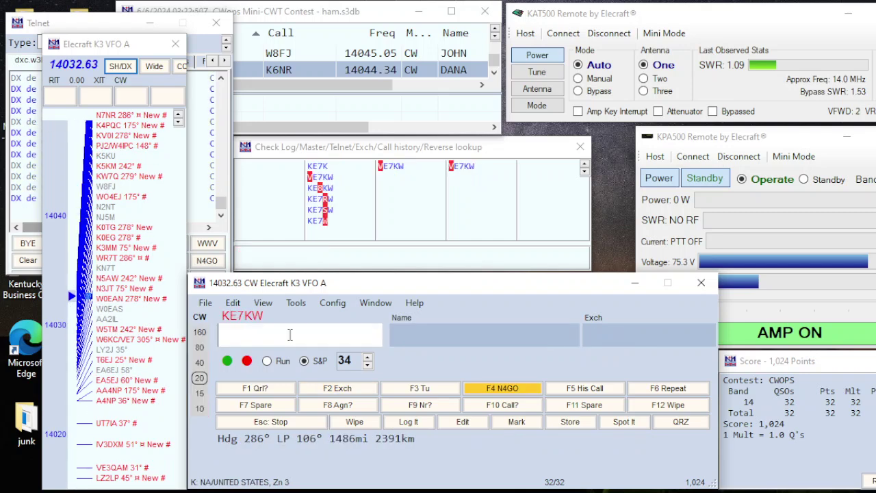
key("space")
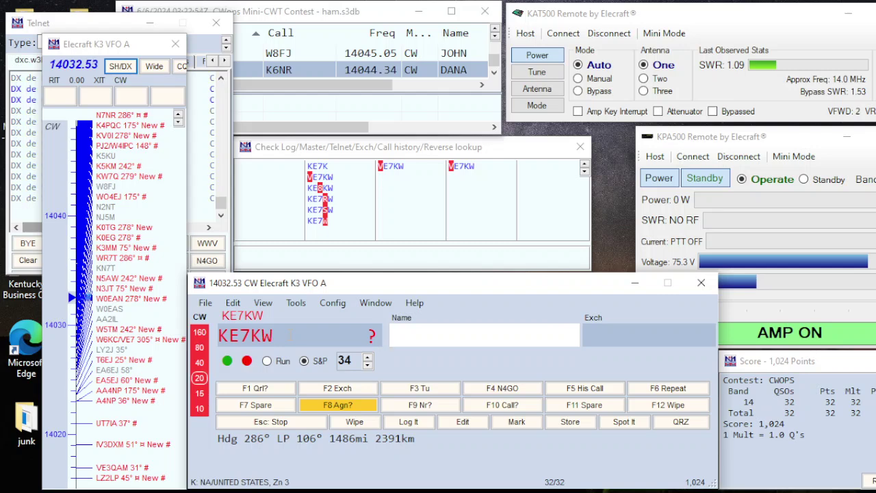
left_click(289, 335)
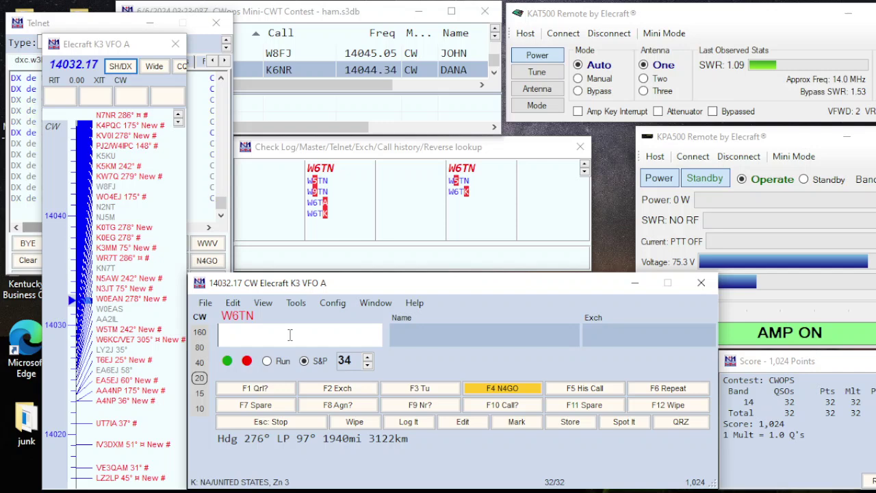
type("W5LXS")
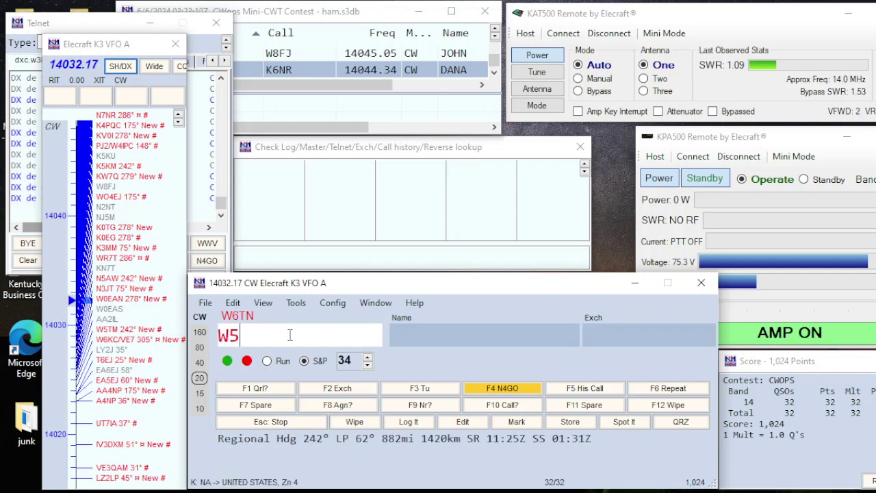
key("Return")
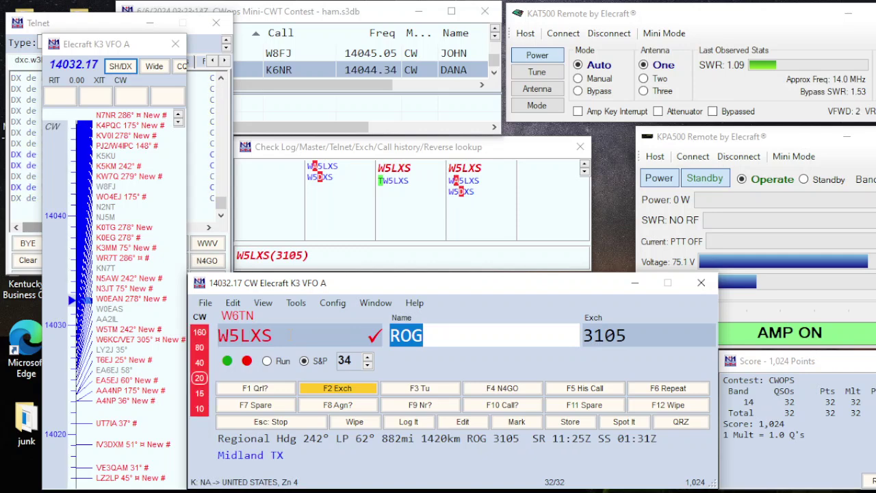
key("alt+w")
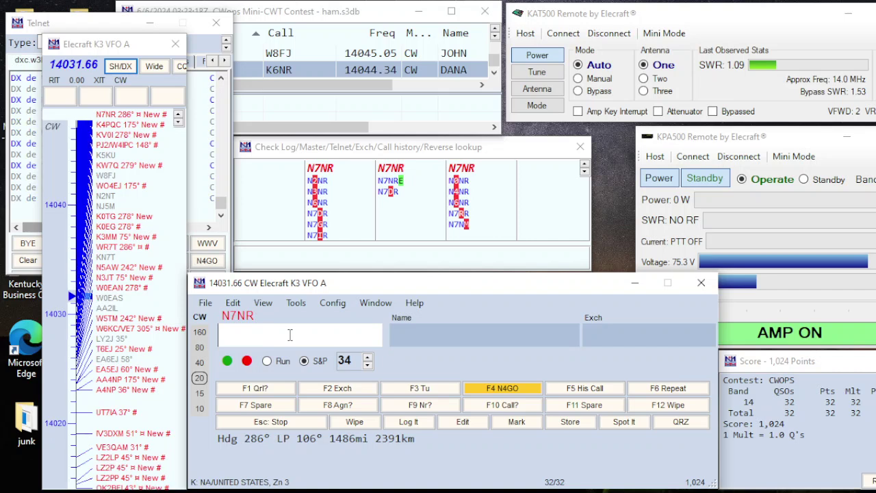
Fill the entry with the spotted N7NR at 14031.66 and set the CW speed to 35.
key("space")
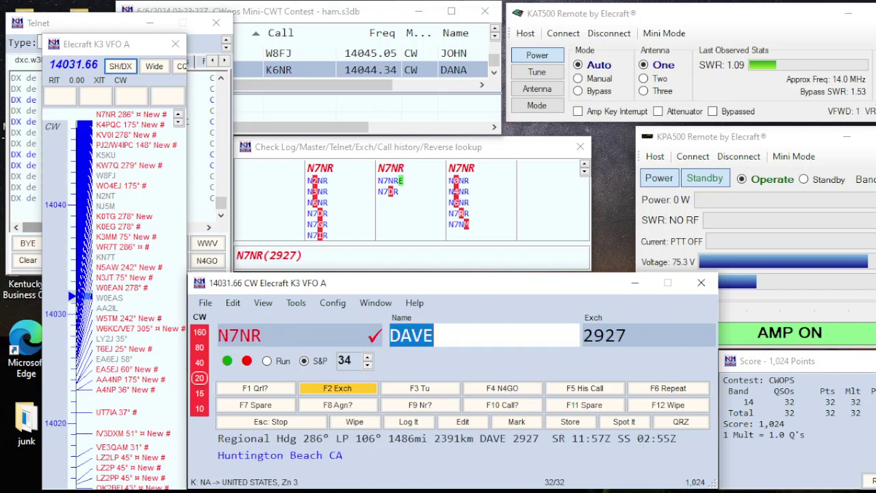
double_click(350, 360)
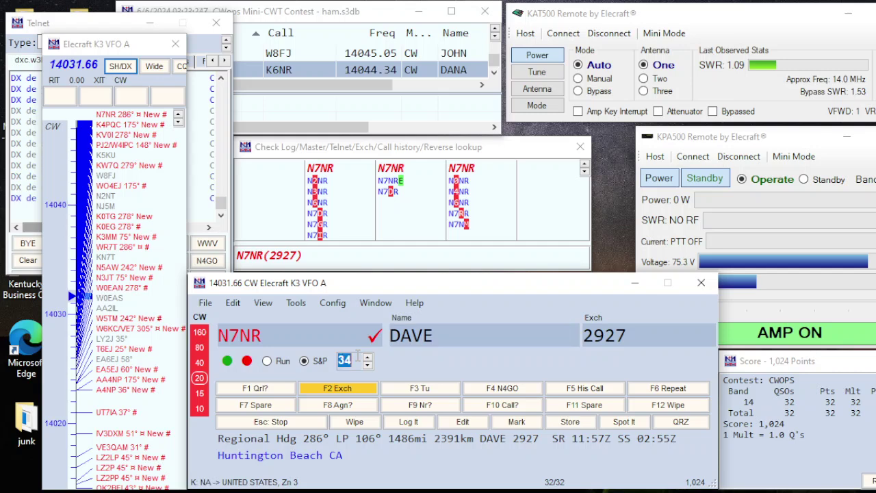
type("35")
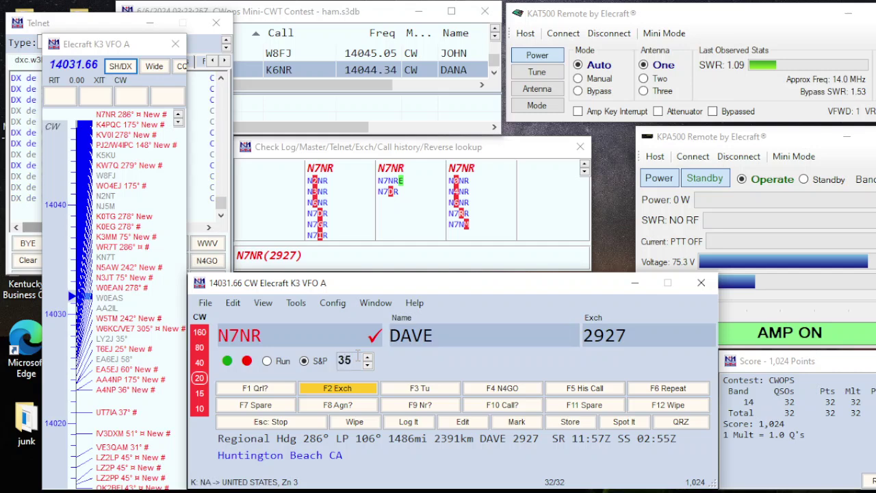
left_click(325, 330)
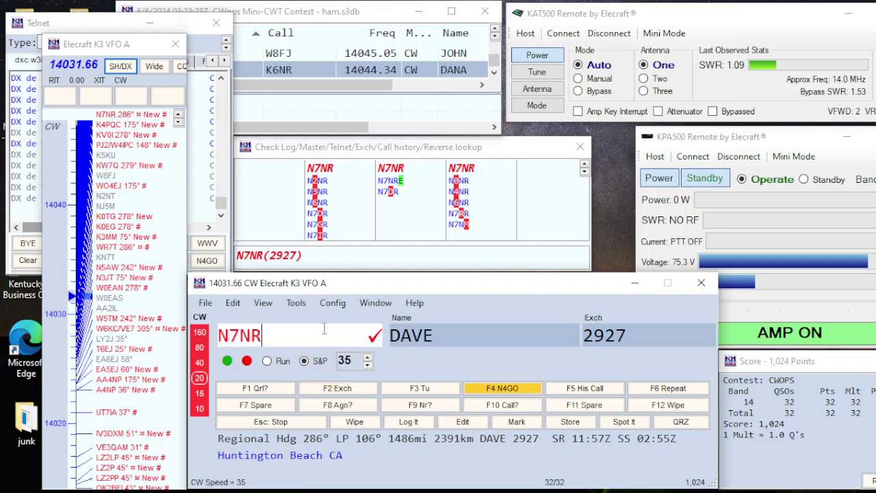
key("Return")
key("Return")
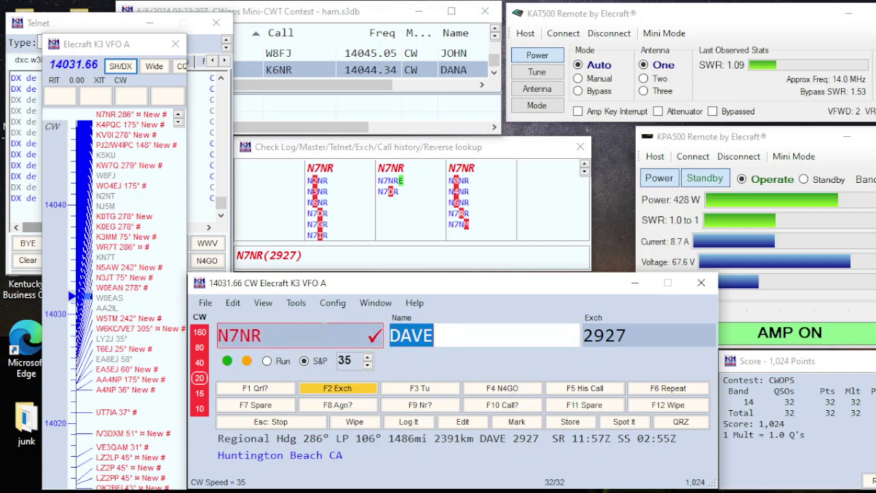
key("Tab")
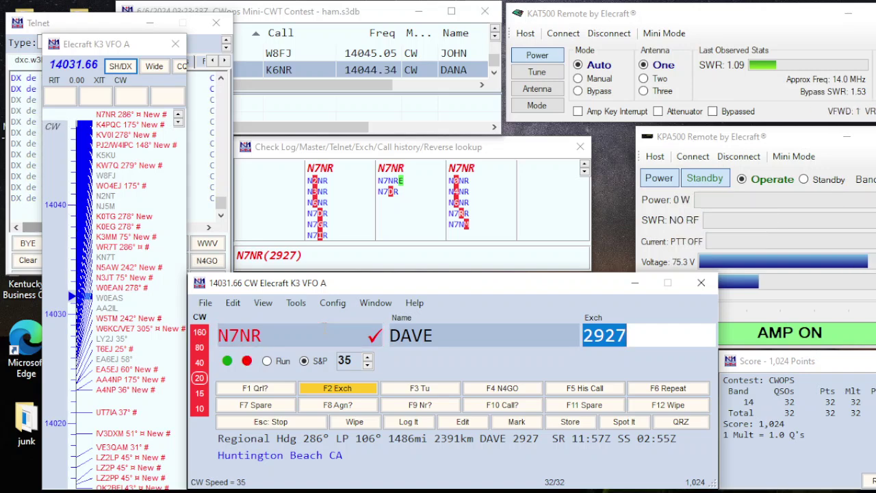
key("Return")
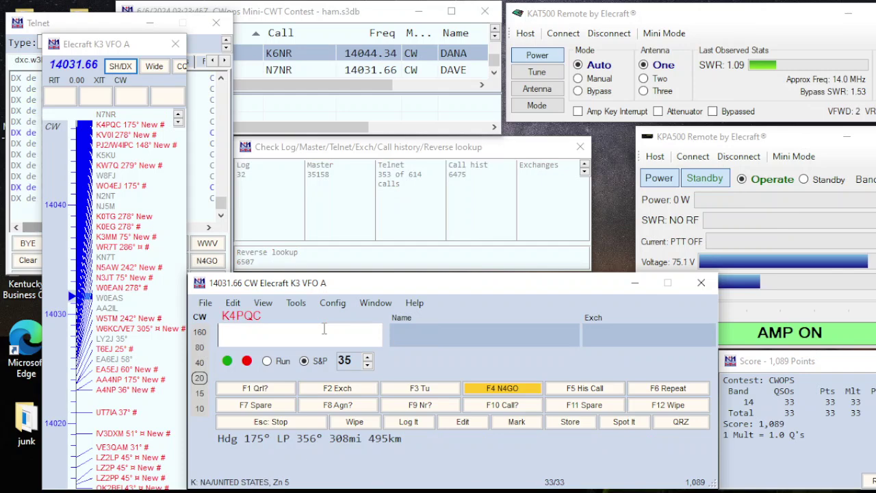
Tune down through the spots to K0TG at 14028.16, call repeatedly, and log the contact with its prefilled exchange.
key("ctrl+Down")
key("ctrl+Down")
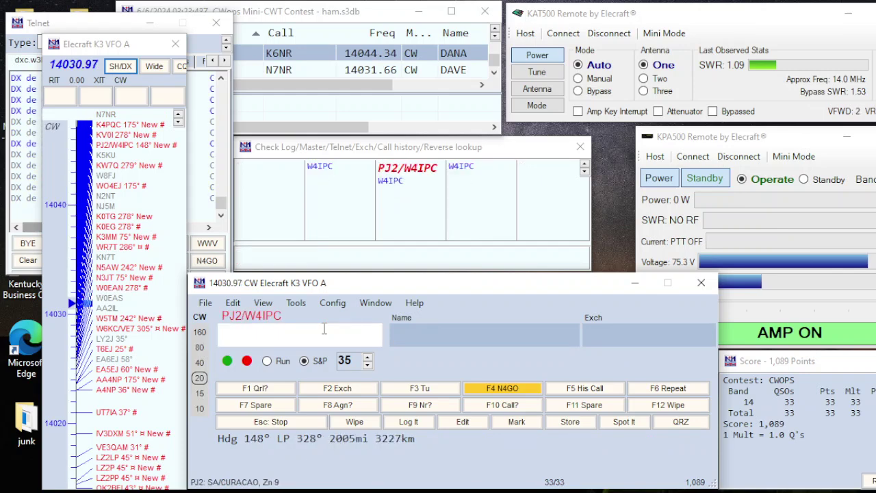
key("ctrl+Down")
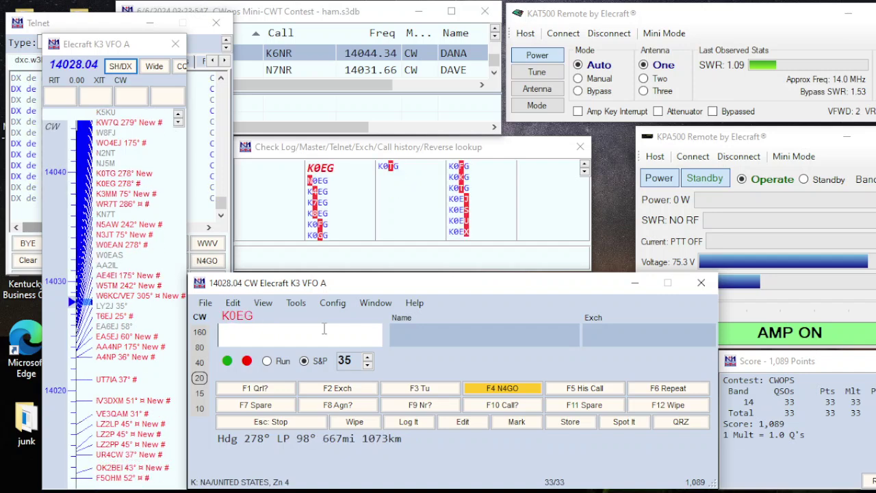
key("Return")
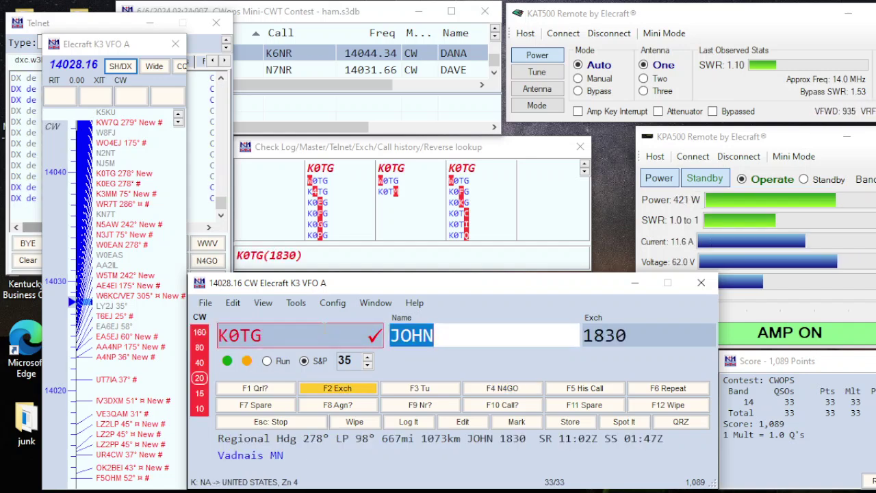
key("Return")
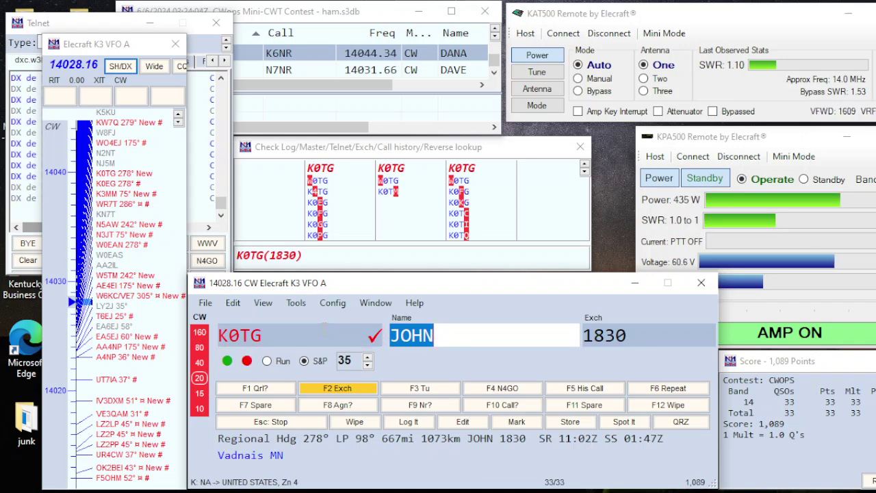
key("Return")
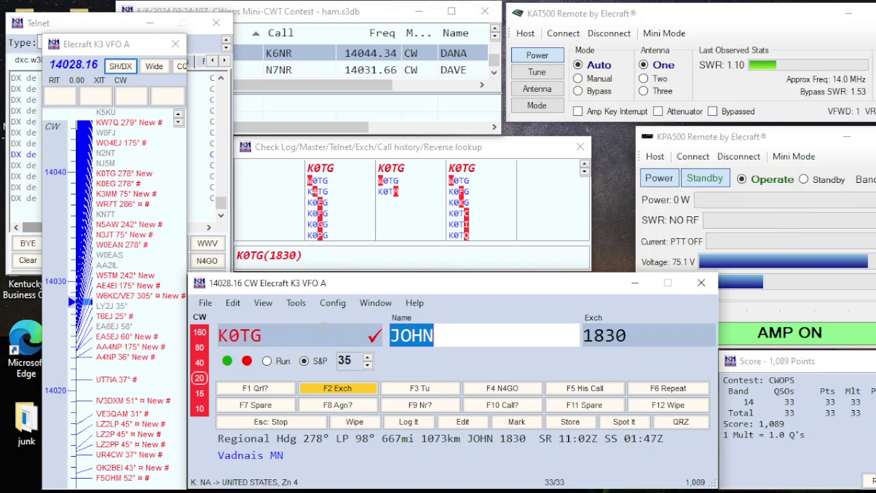
key("Return")
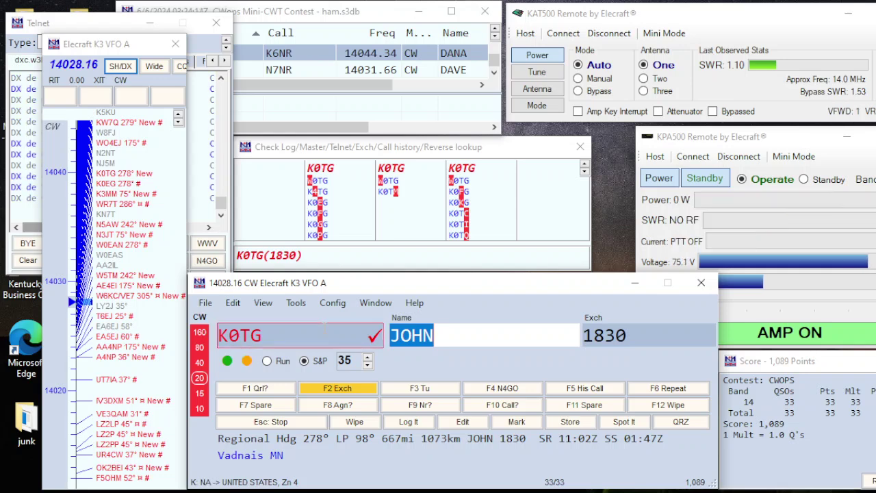
key("Return")
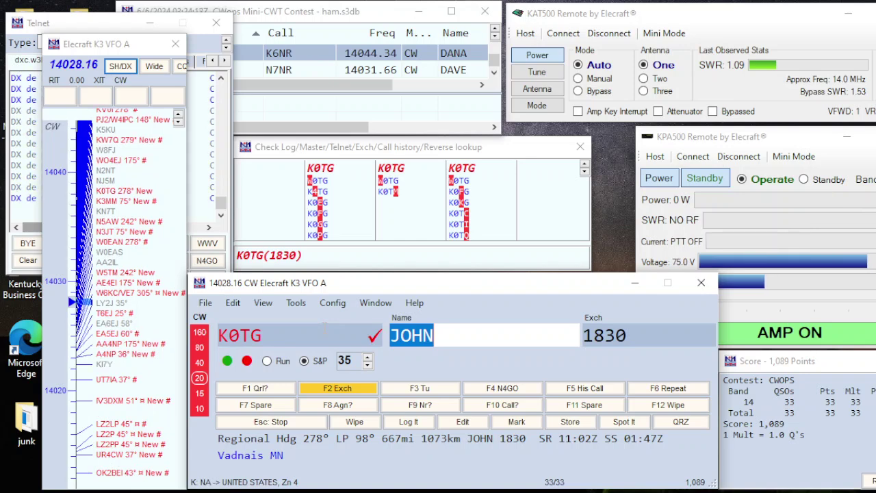
key("Tab")
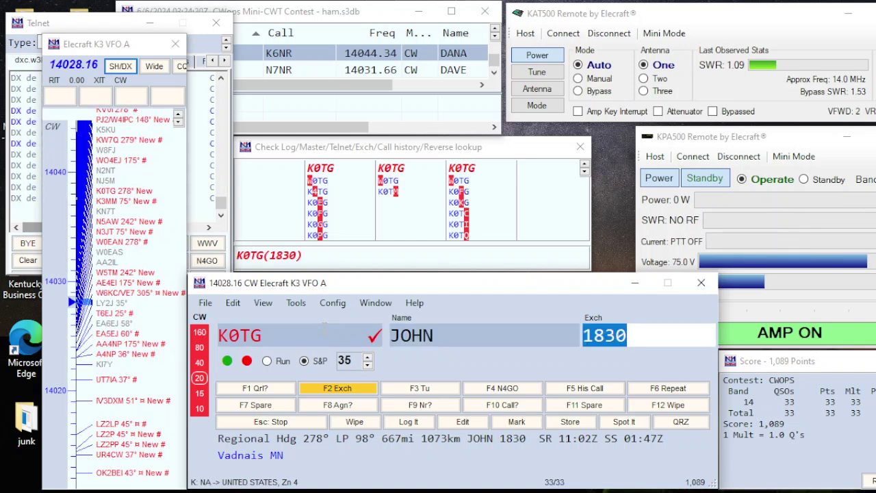
key("Return")
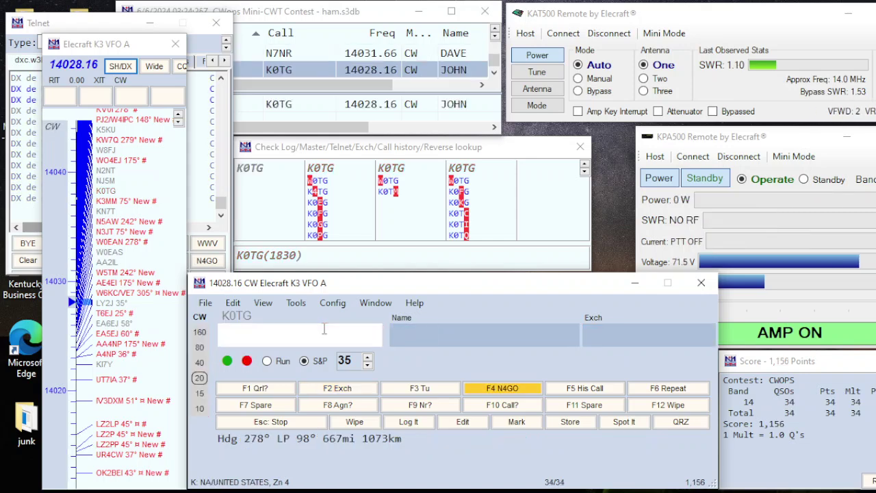
Try to work the spotted W5TM at 14025.36 and clear the unlogged entry.
key("ctrl+Down")
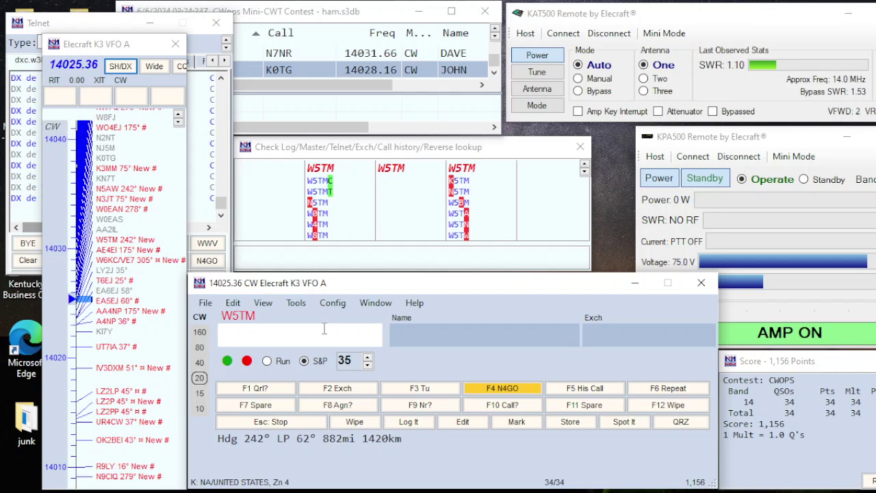
key("Return")
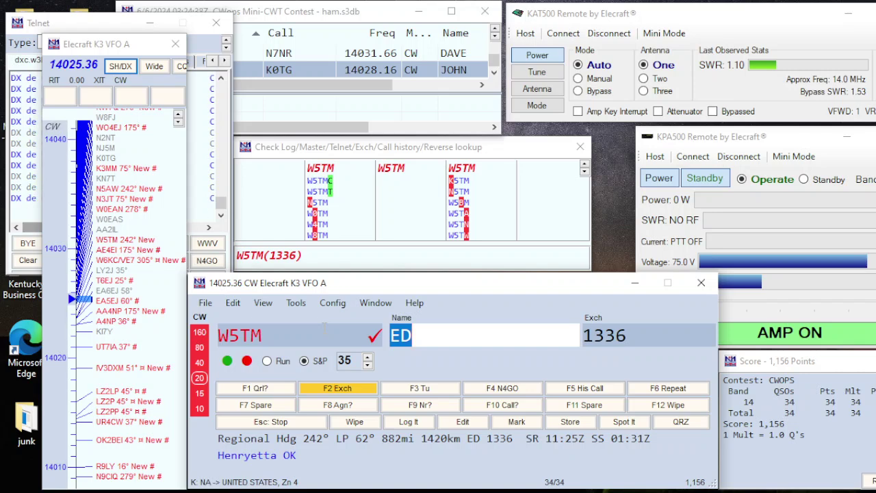
key("Return")
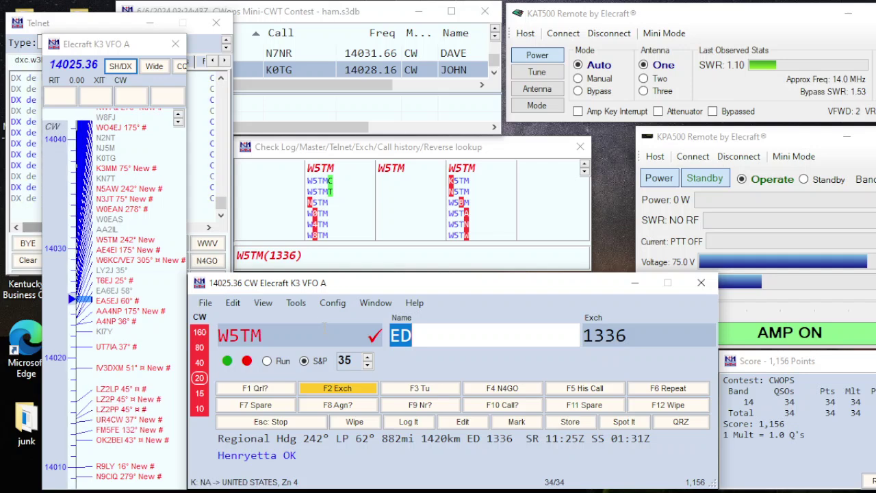
key("Return")
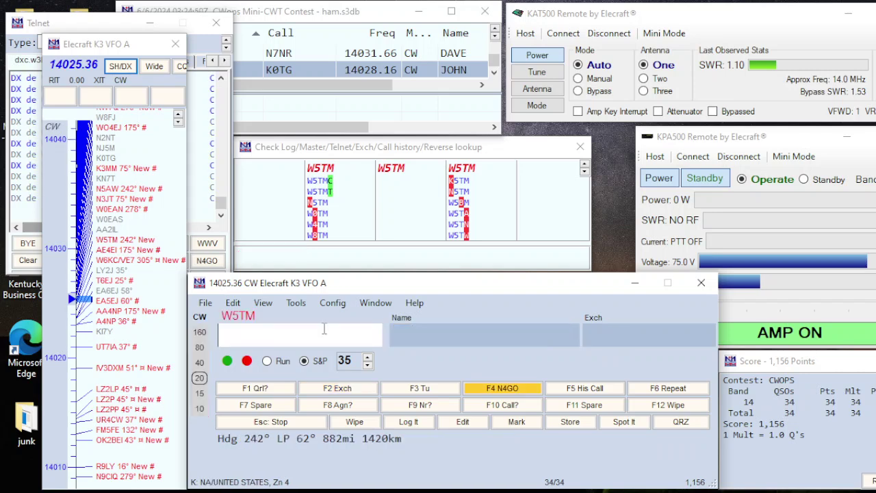
Move the radio to 7020 kHz on 40 meters and start a tune cycle on the KAT500 antenna tuner.
type("7020")
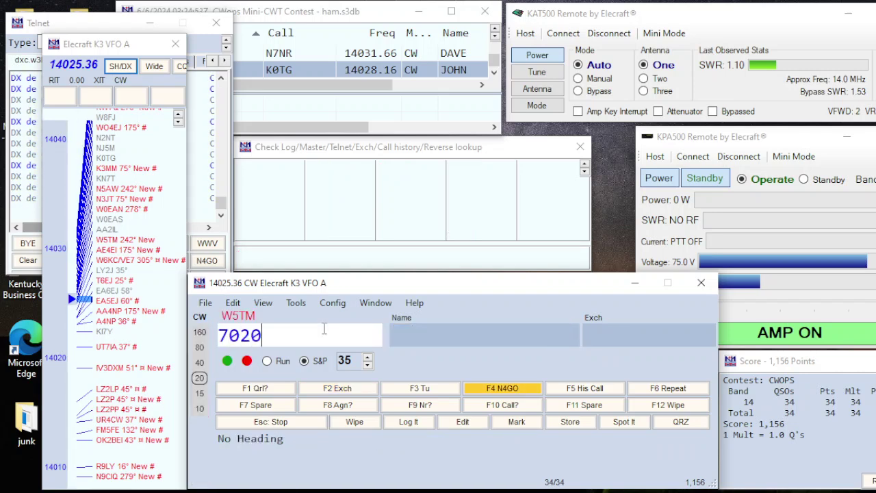
key("Return")
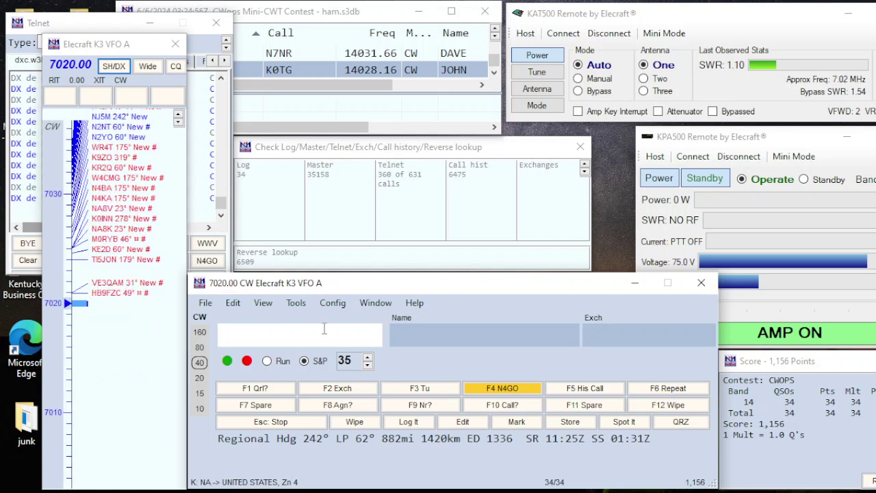
left_click(537, 73)
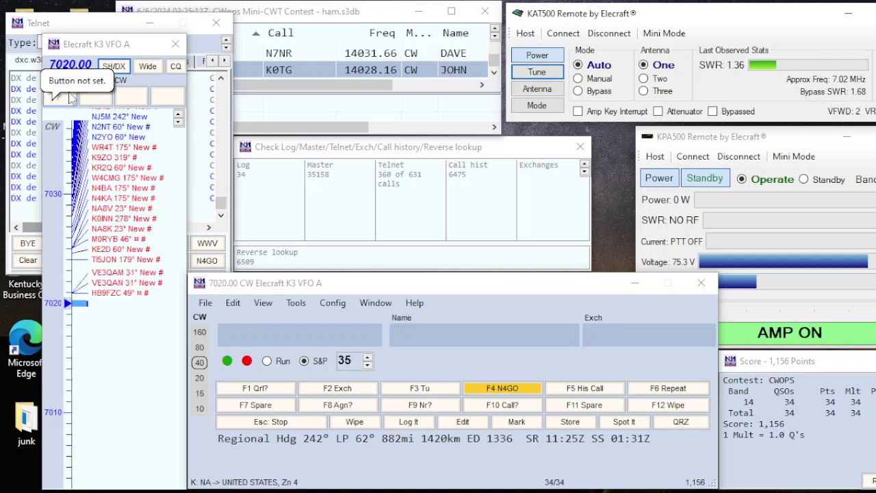
Request the recent DX spots from the cluster and tune to the K7RL spot at 7031.36.
left_click(113, 66)
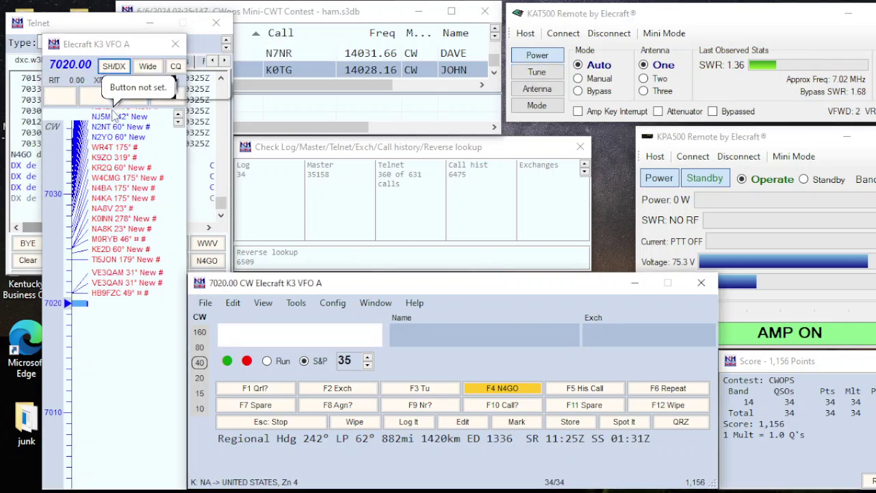
left_click(108, 147)
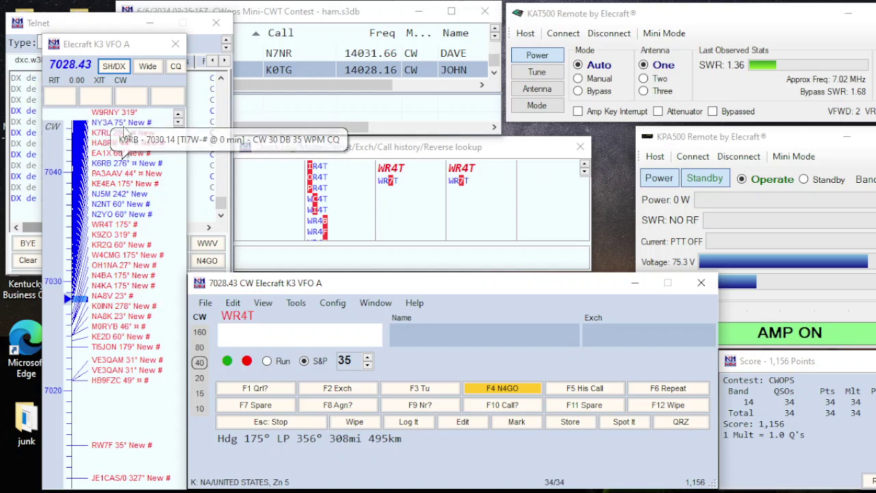
left_click(107, 134)
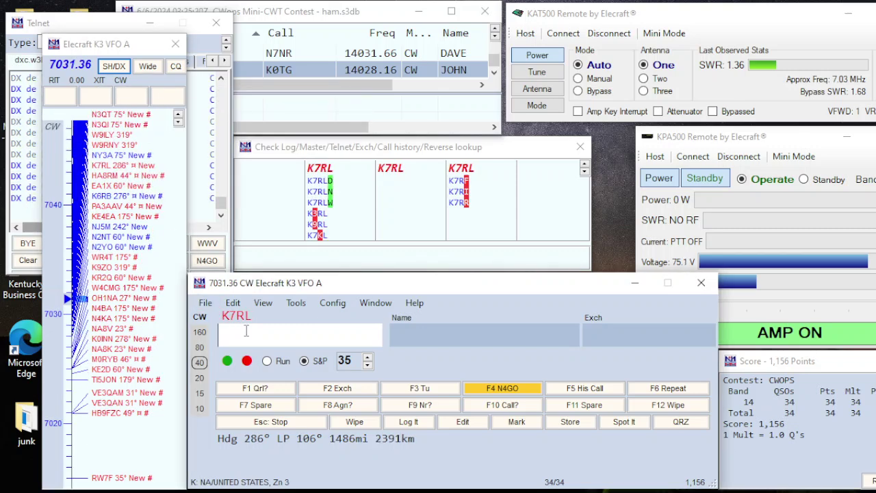
key("space")
key("Return")
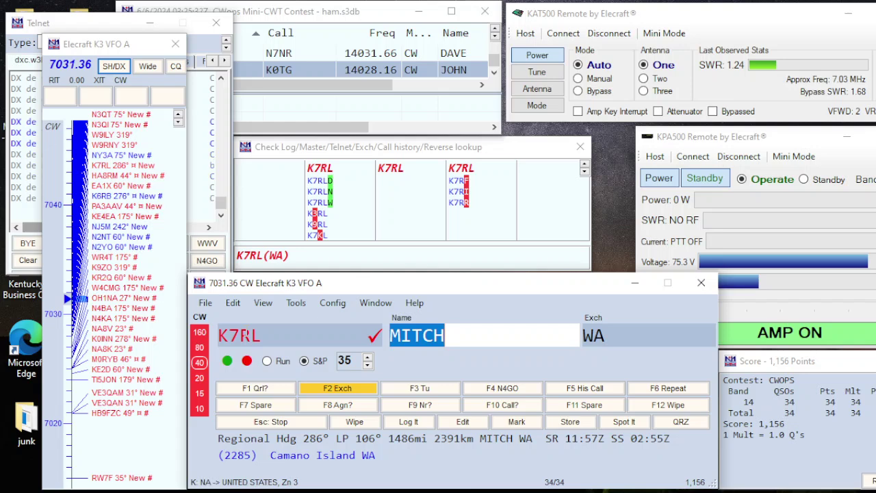
key("space")
key("Return")
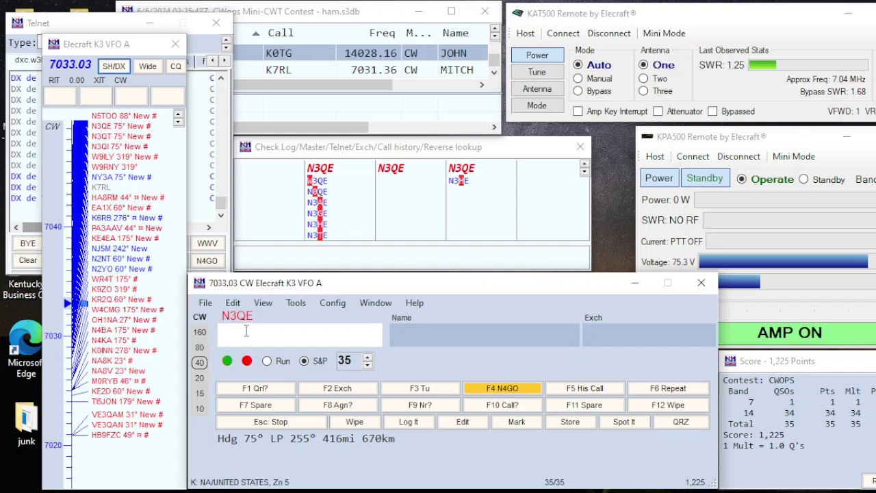
key("space")
key("Return")
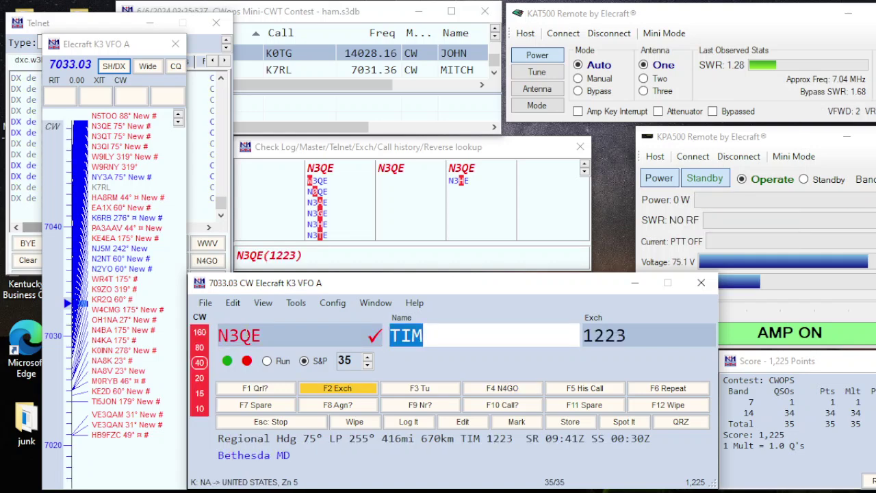
key("space")
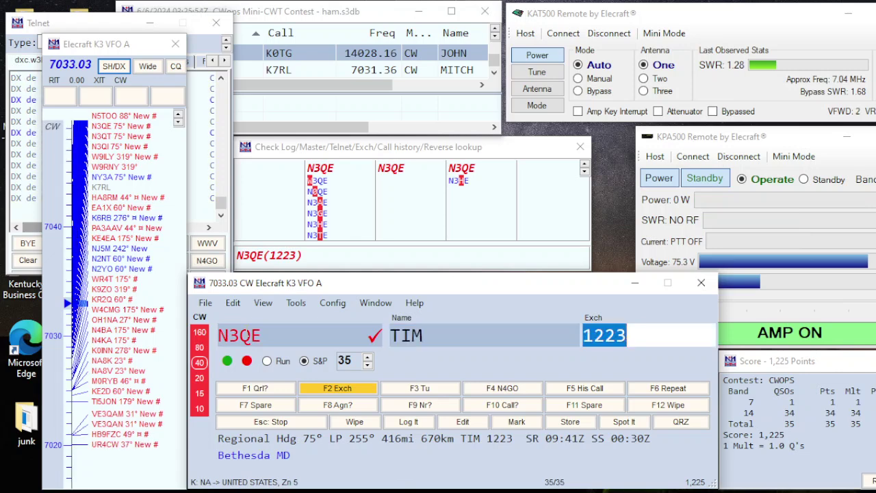
key("Return")
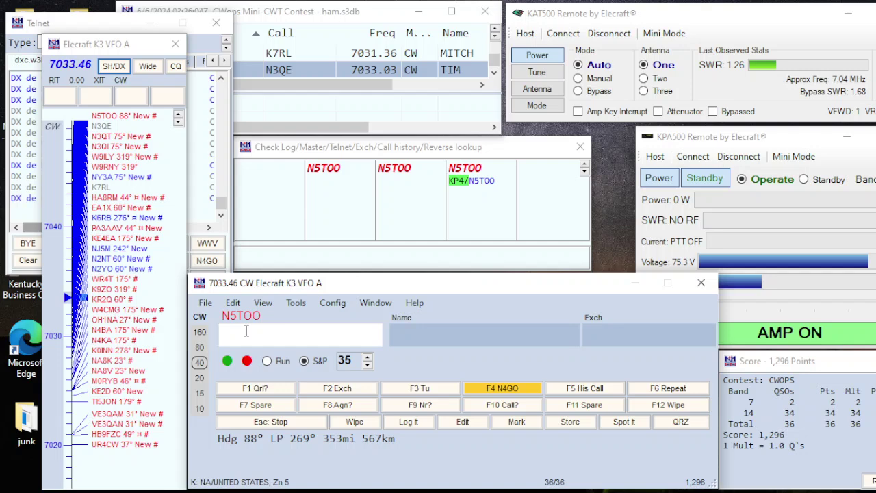
Call N5TOO at 7033.46, send the exchange, and log the contact with its prefilled exchange.
key("space")
key("Return")
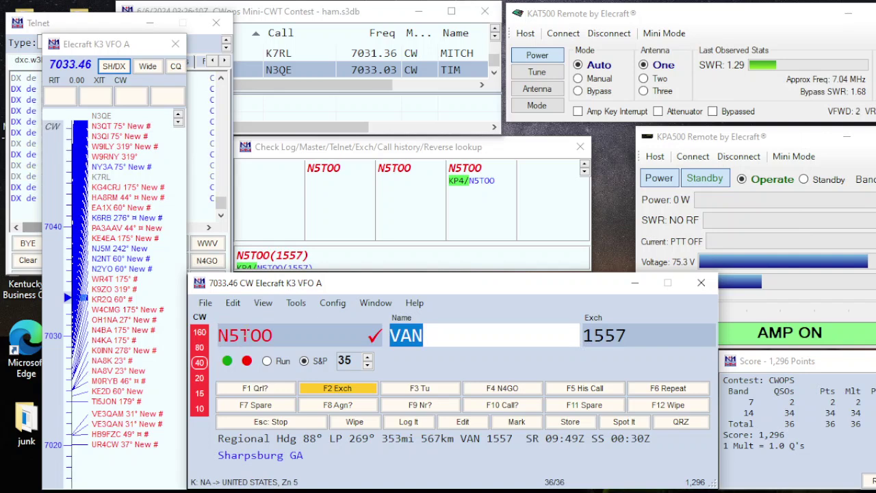
left_click(603, 335)
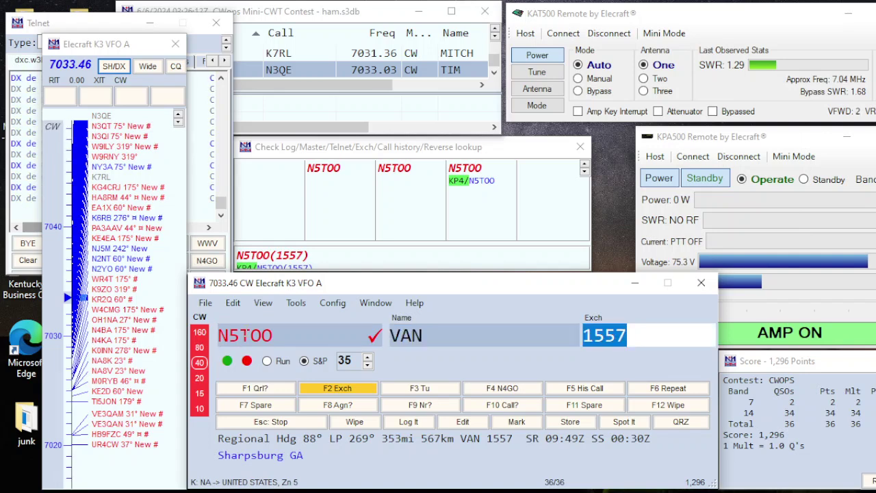
key("Return")
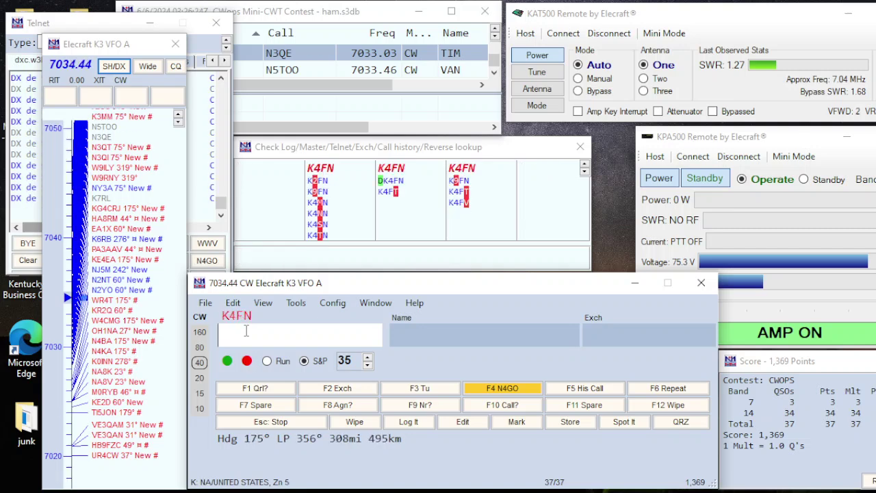
key("space")
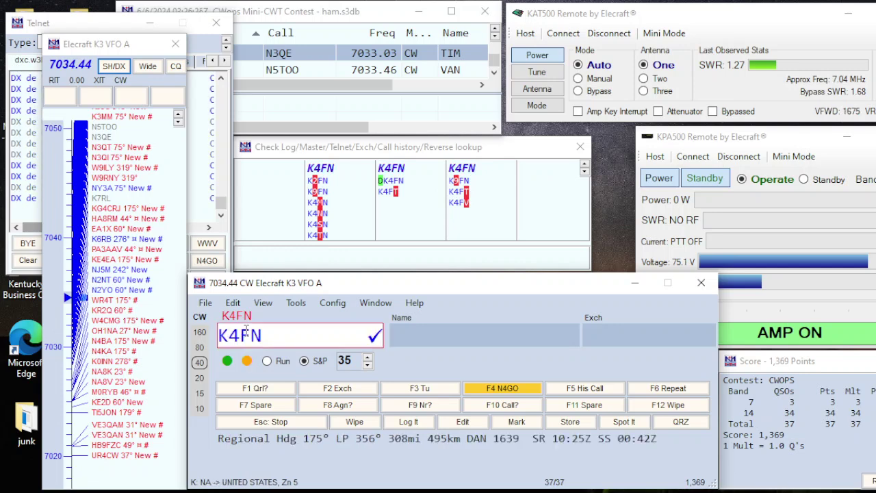
key("Return")
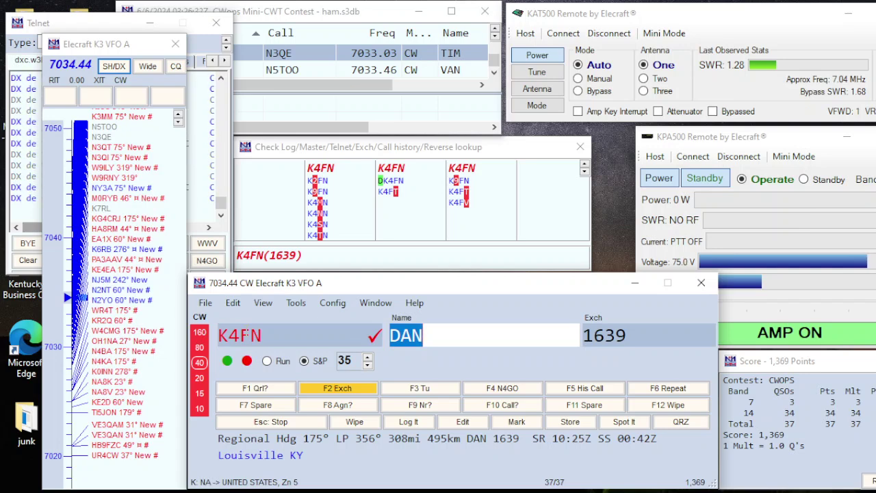
key("Tab")
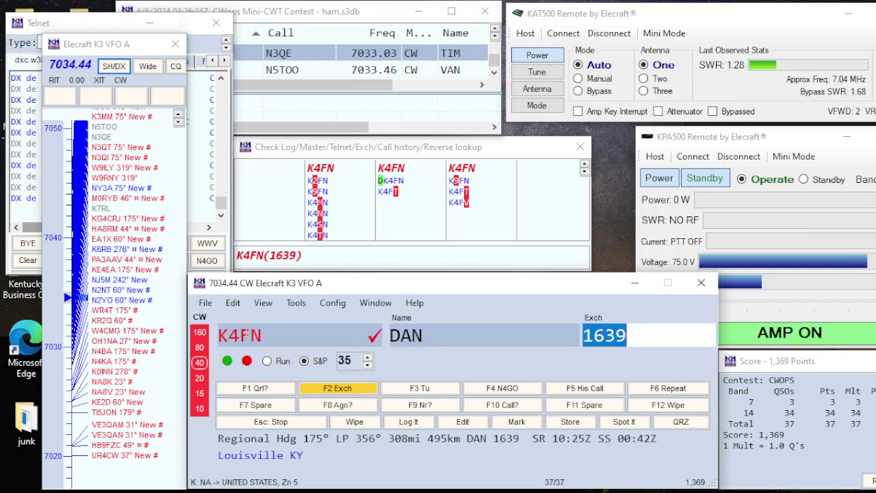
key("Return")
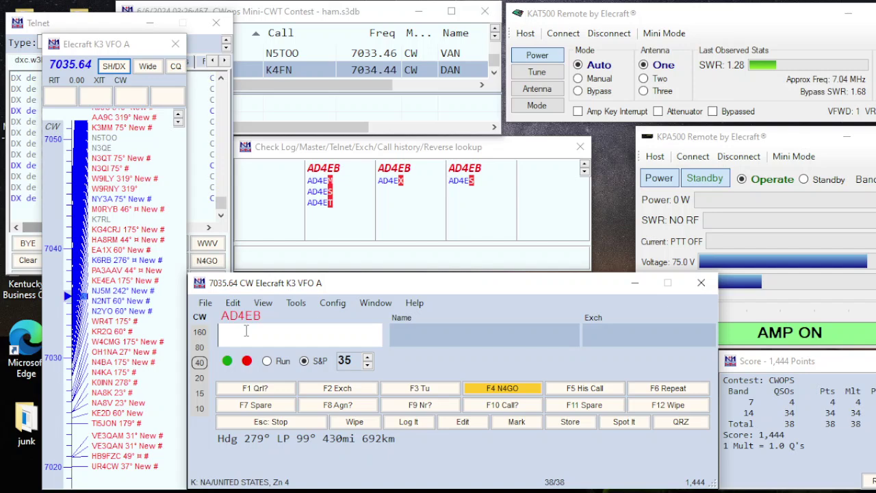
key("Return")
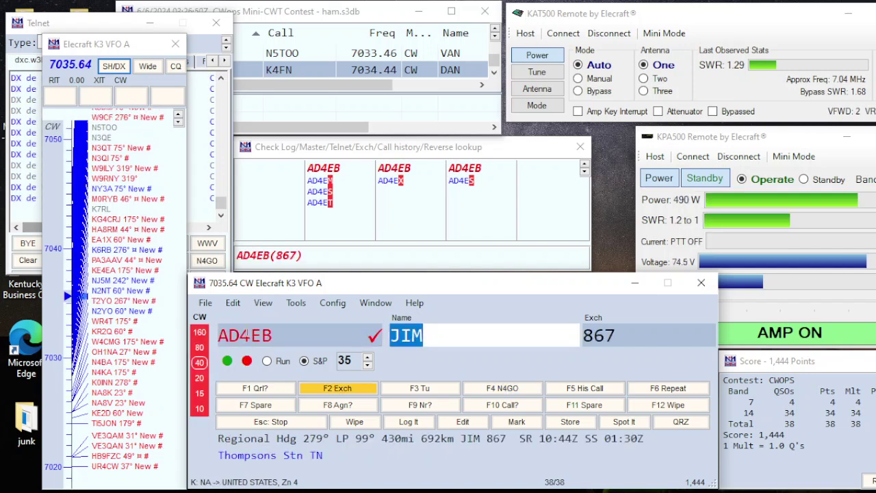
left_click(599, 336)
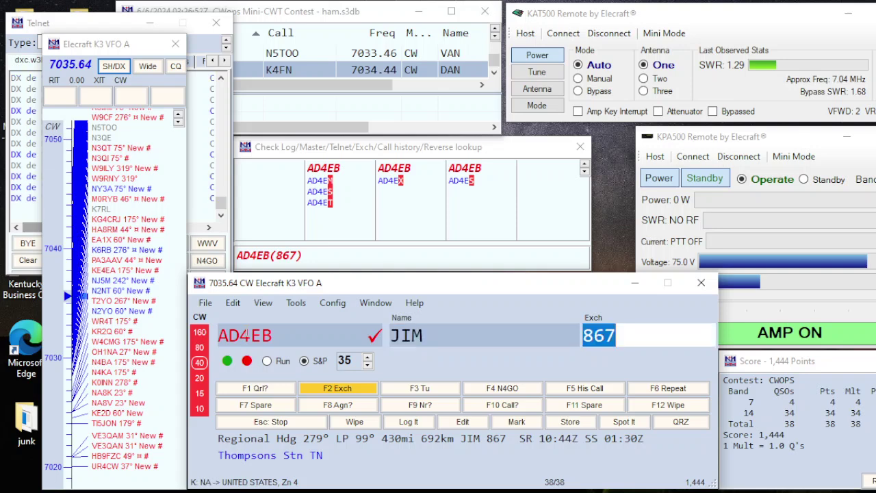
key("Return")
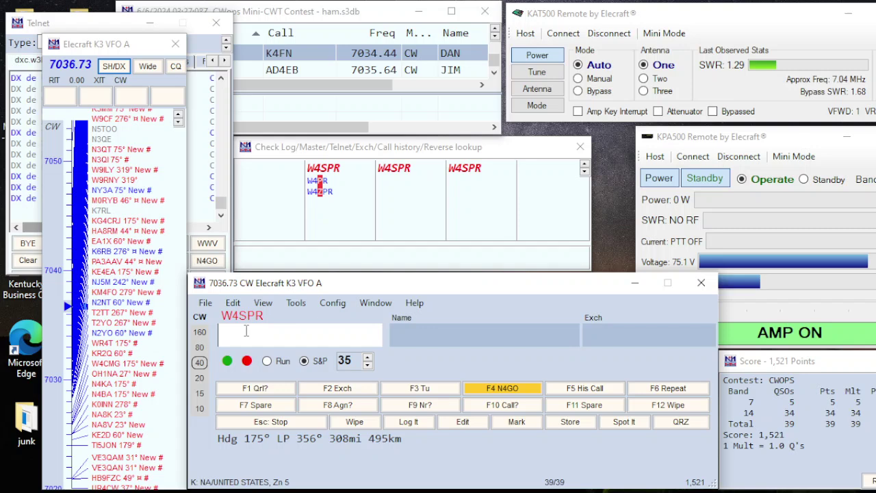
Pass over the W4SPR spot, call VE3KI at 7037.24 repeatedly, and log the contact with its prefilled exchange.
key("space")
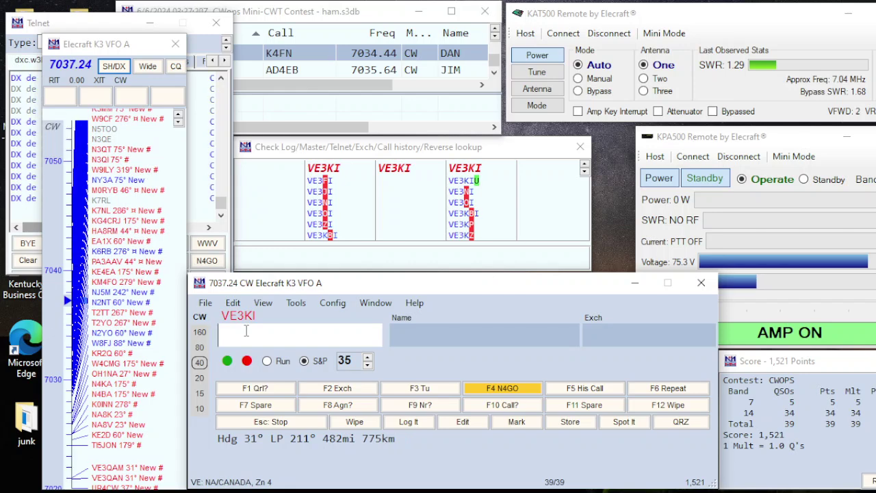
key("space")
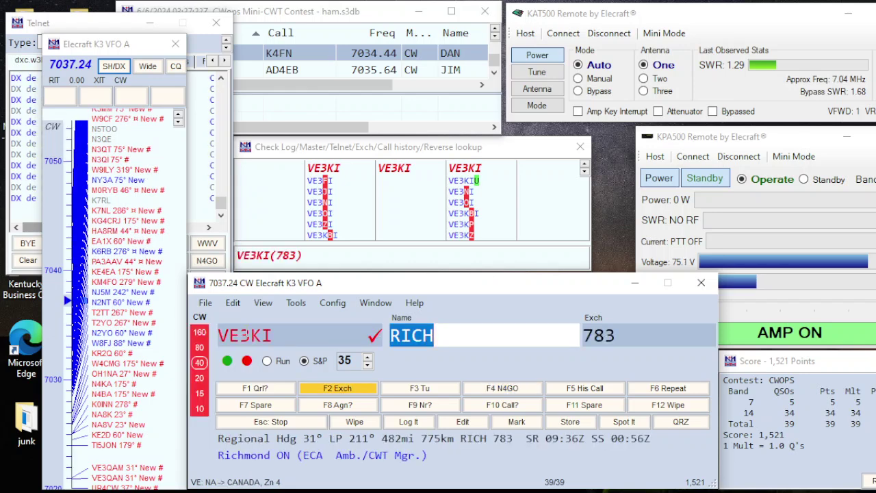
key("Return")
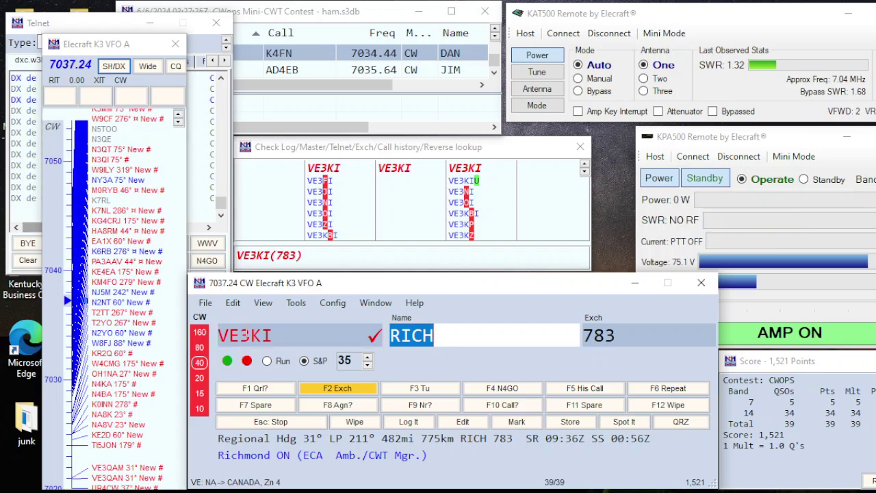
key("Return")
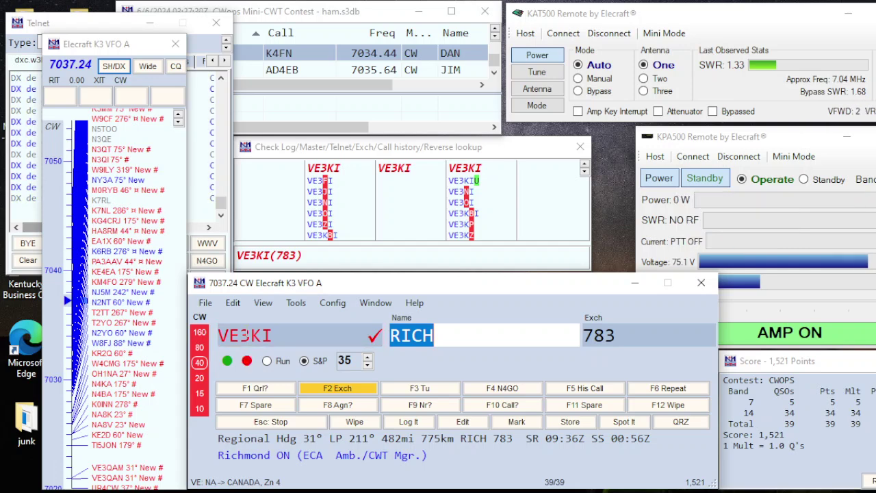
key("Tab")
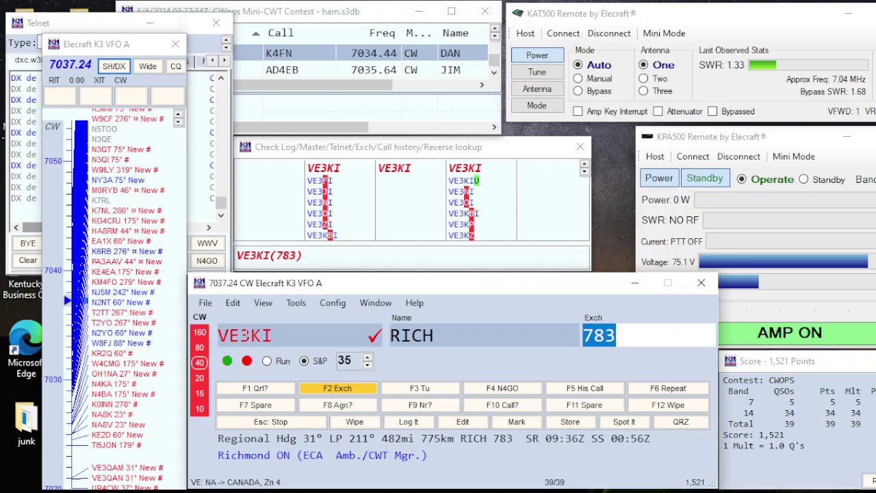
key("Return")
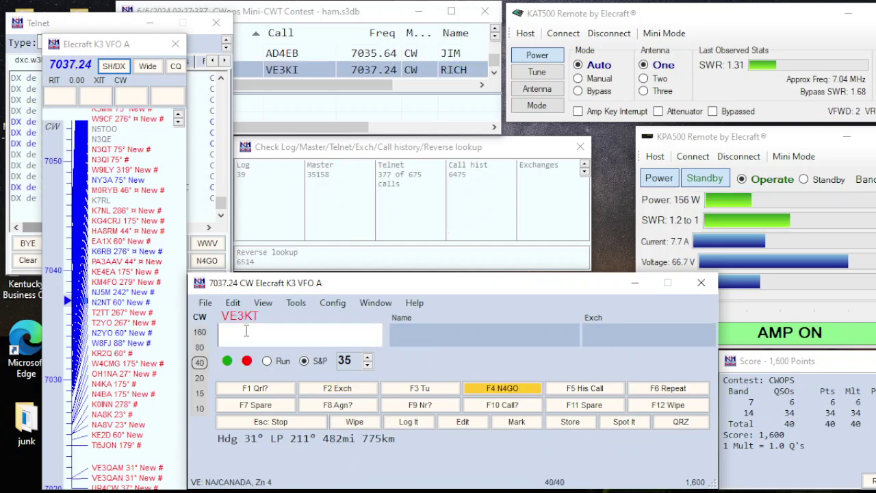
key("ctrl+Up")
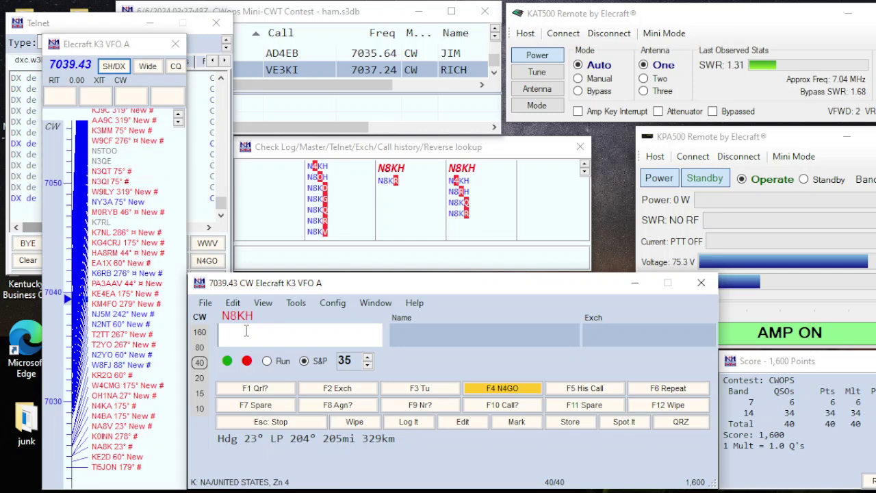
left_click(112, 304)
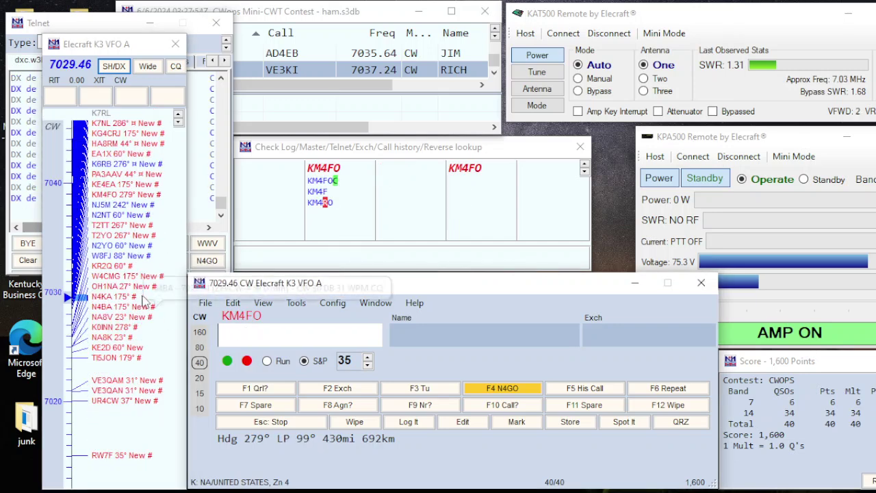
left_click(118, 275)
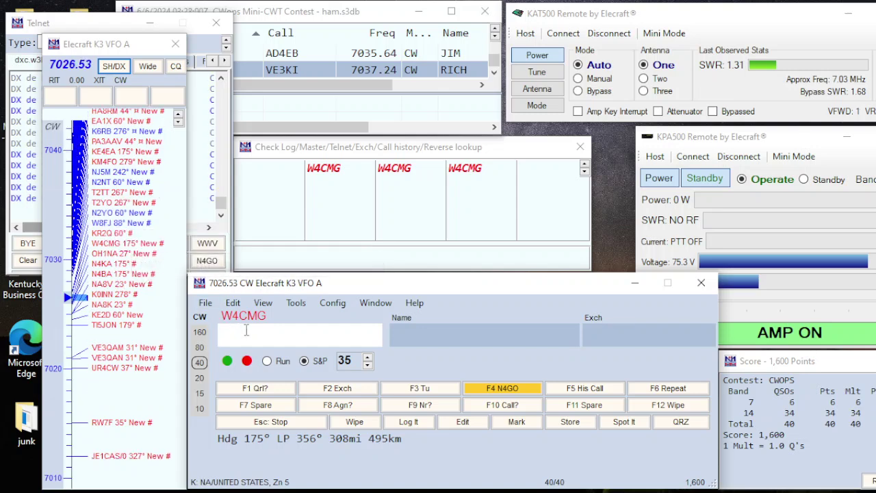
key("Return")
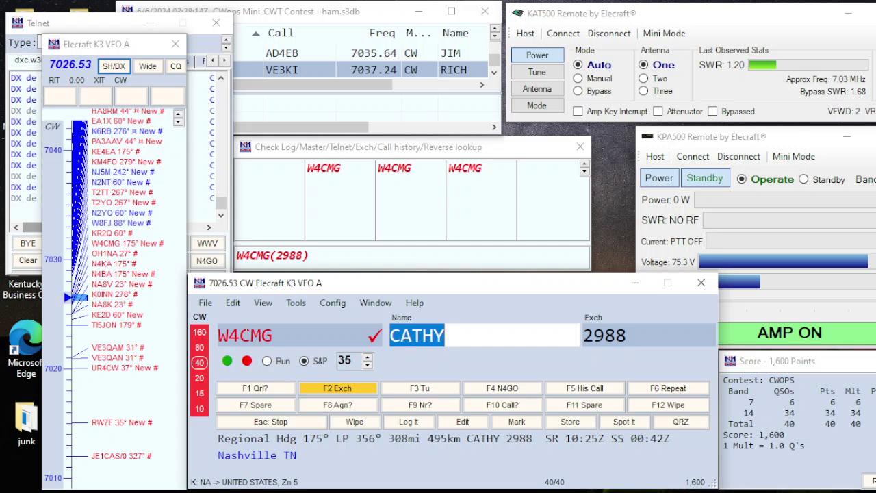
key("Return")
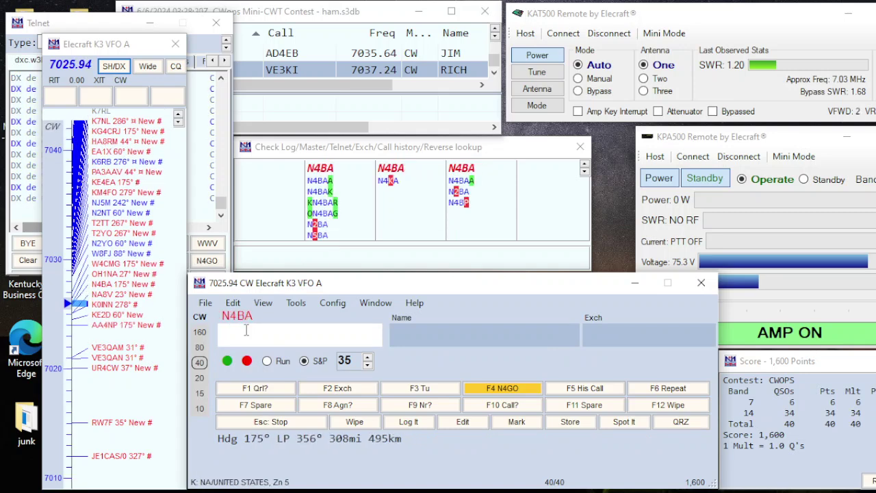
Try to work the spotted N4BA at 7025.96 and clear the unlogged entry.
key("space")
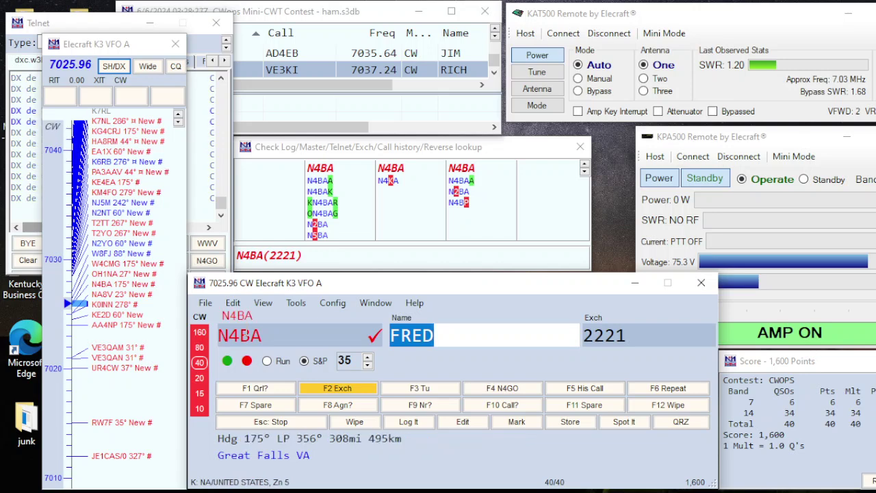
key("Return")
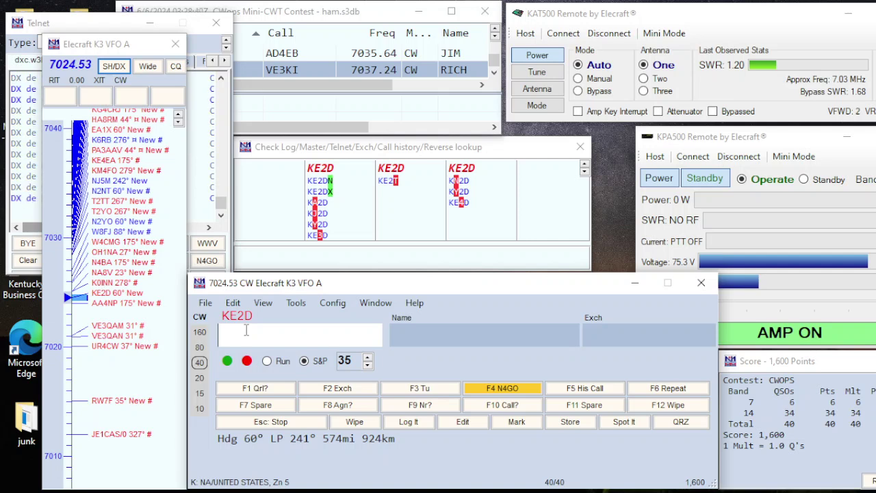
Call KE2D at 7024.53, log the contact with its prefilled exchange, and tune down to the AA4NP spot at 7023.97.
key("space")
key("Return")
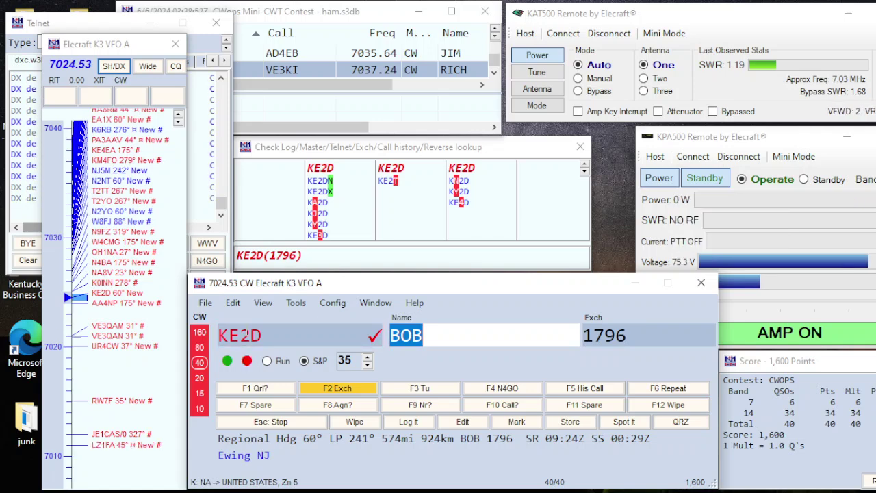
key("Tab")
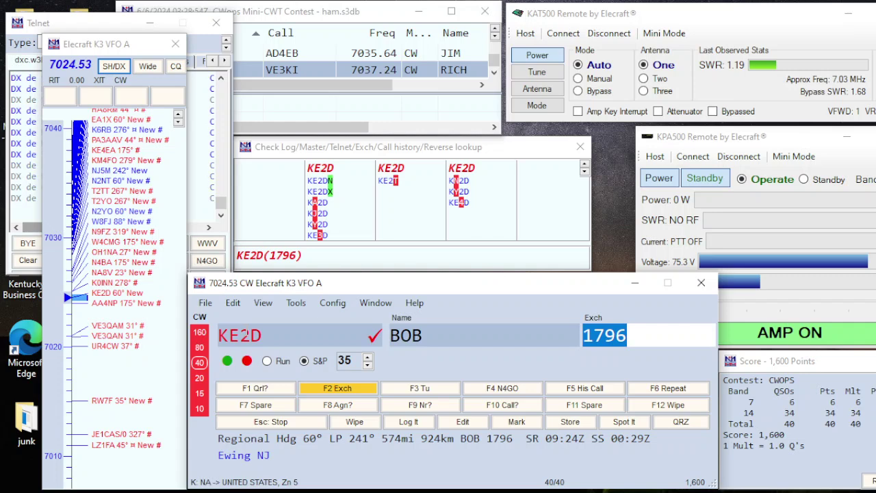
key("Return")
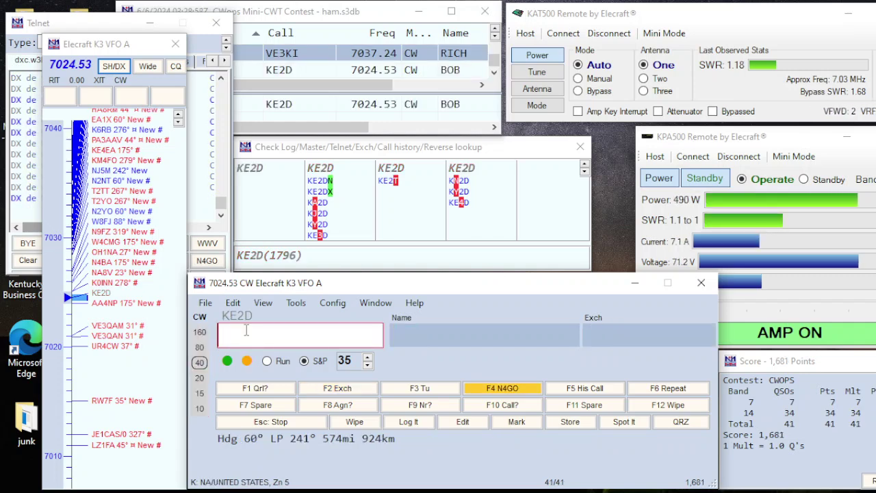
key("ctrl+Down")
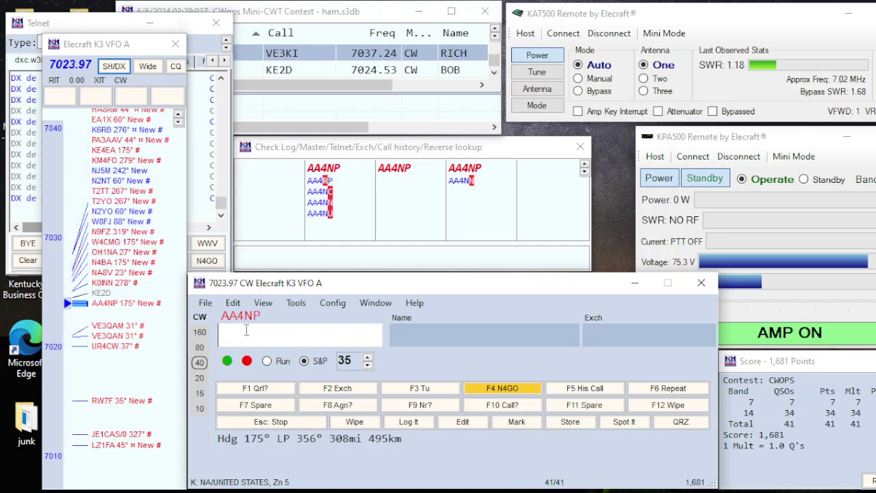
key("space")
key("Return")
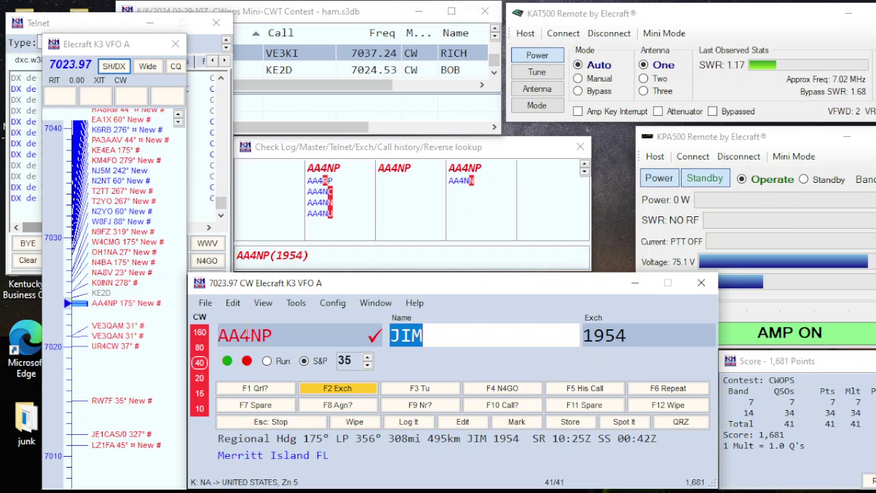
key("F2")
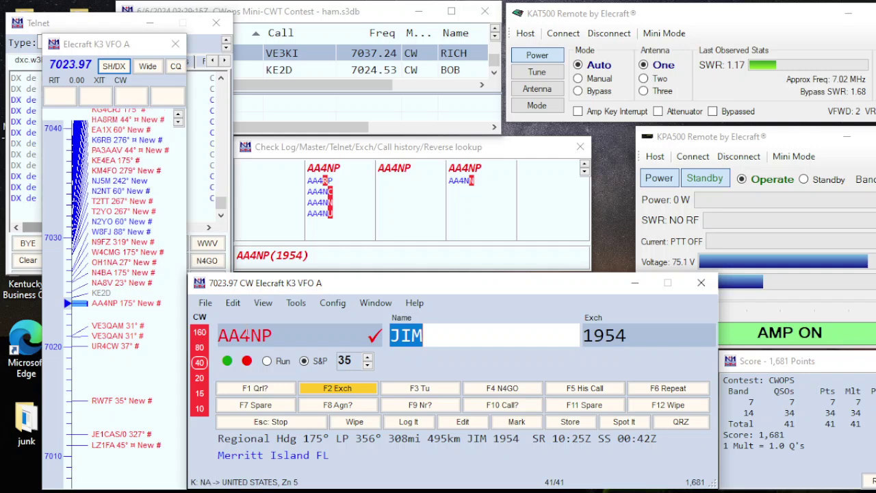
key("Tab")
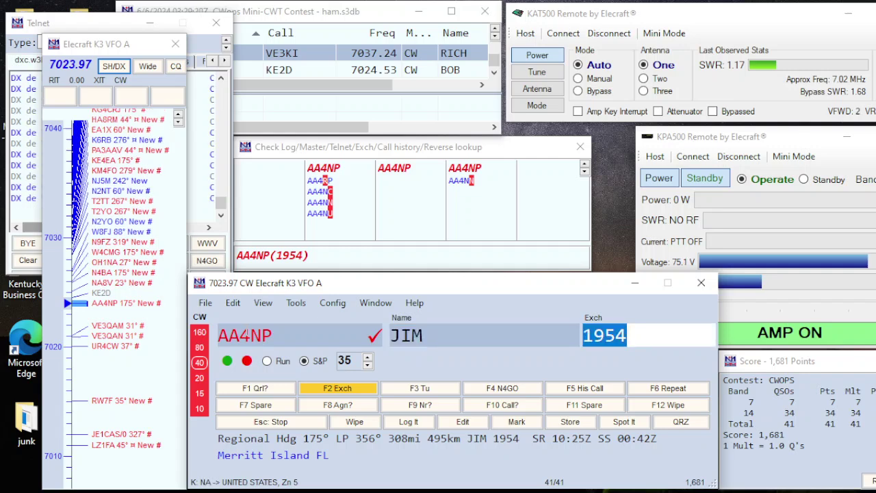
key("Return")
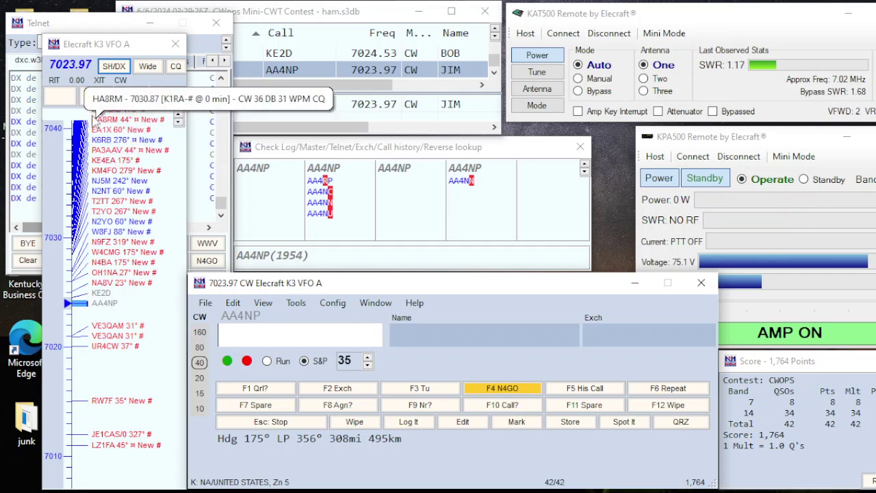
Tune to the HA8RM spot at 7030.87, work the station, and log the contact with its prefilled exchange.
left_click(106, 119)
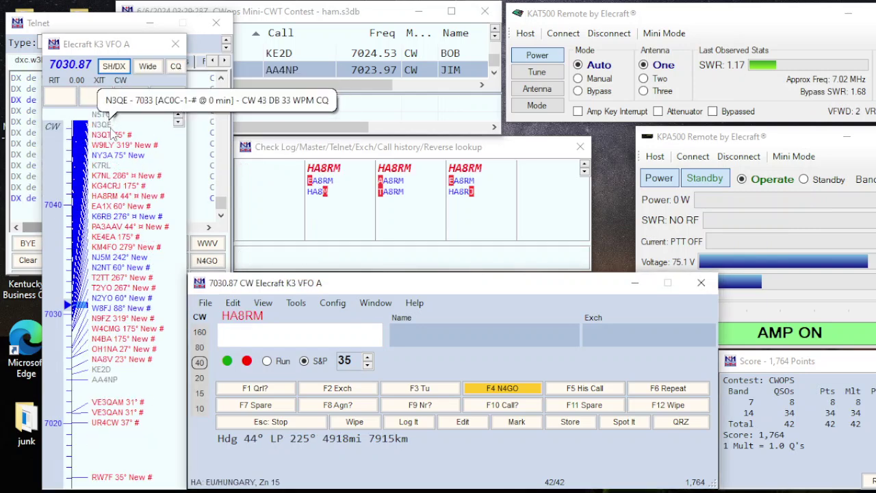
key("Return")
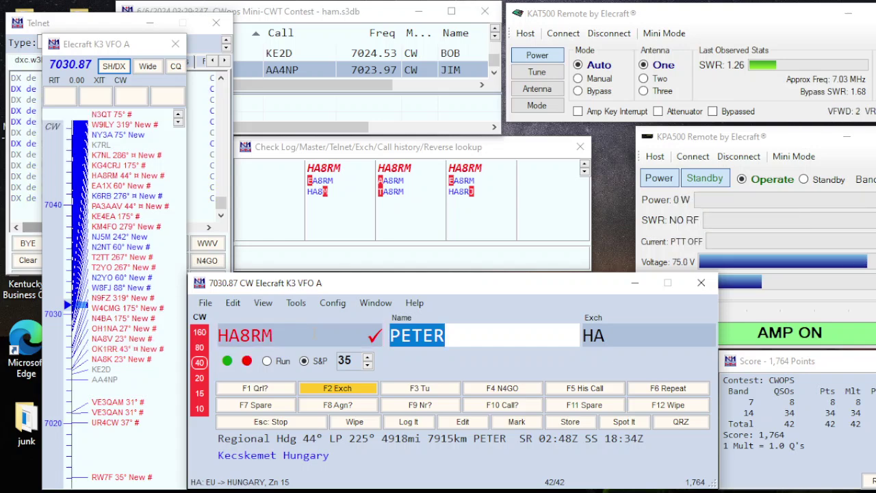
key("Return")
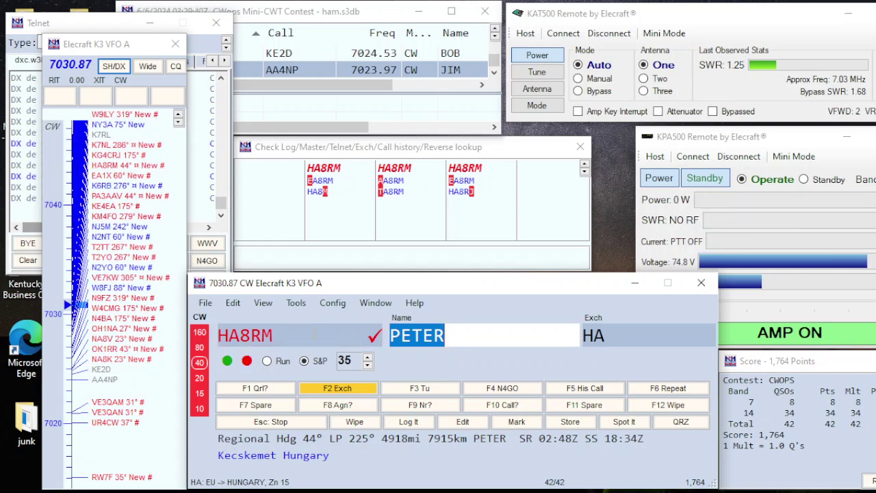
key("Tab")
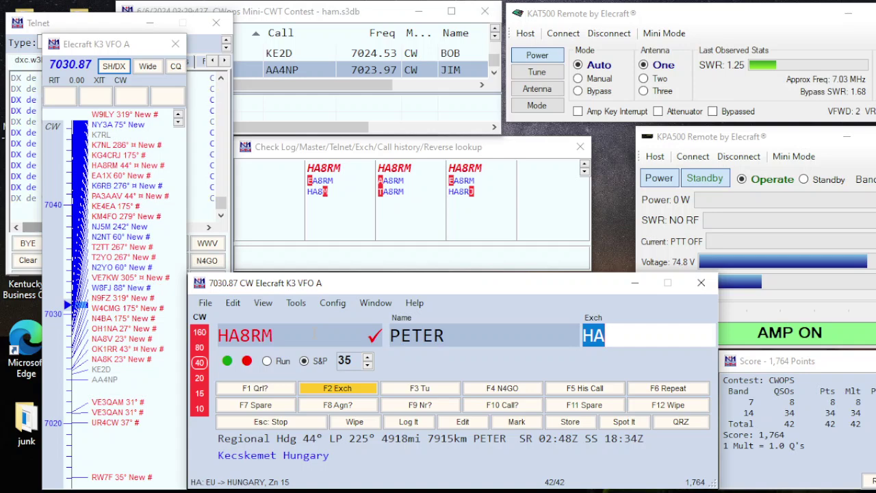
key("Return")
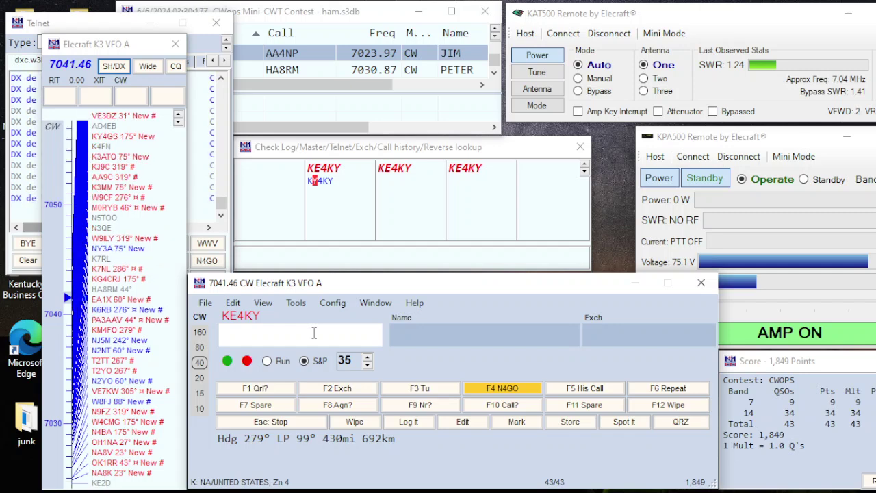
type("KG5U")
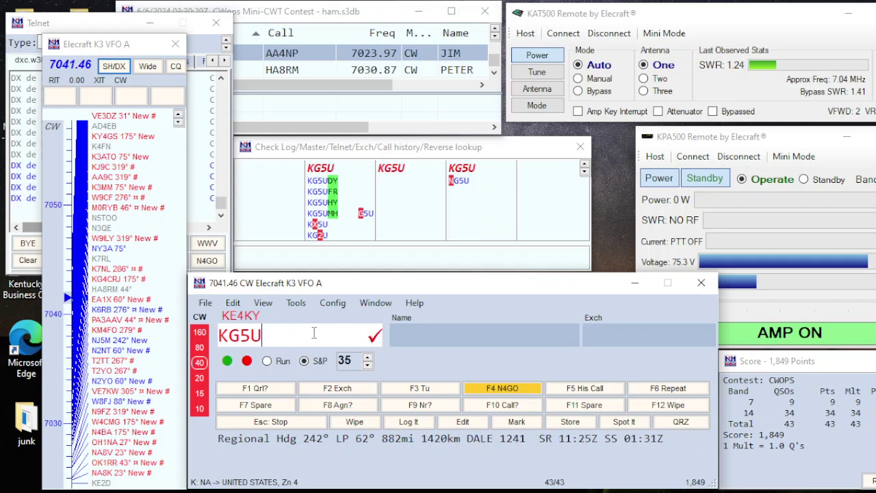
key("Return")
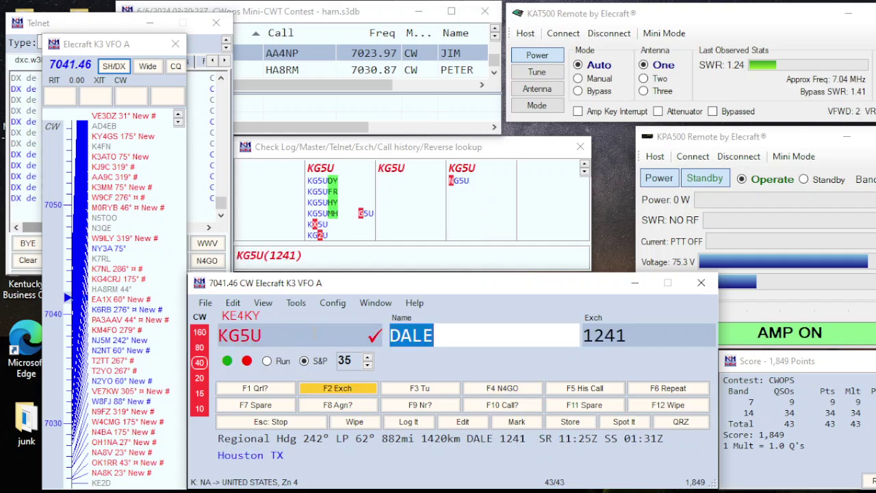
key("Tab")
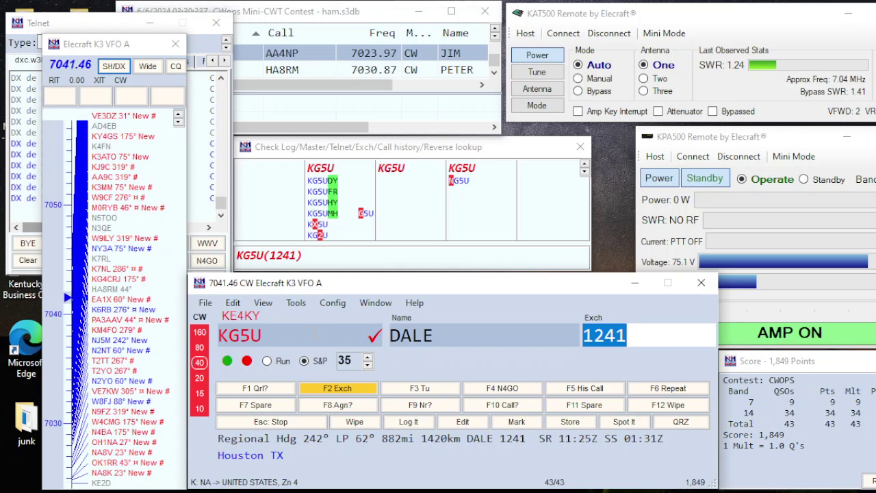
key("Return")
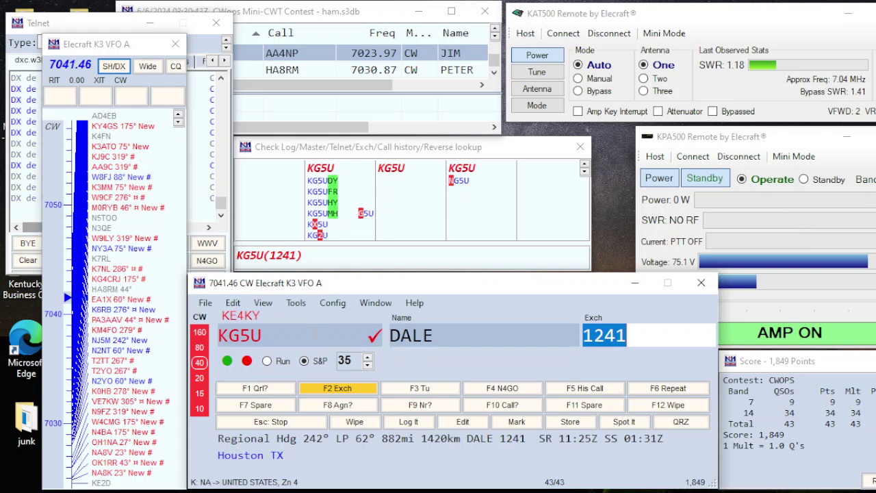
key("Return")
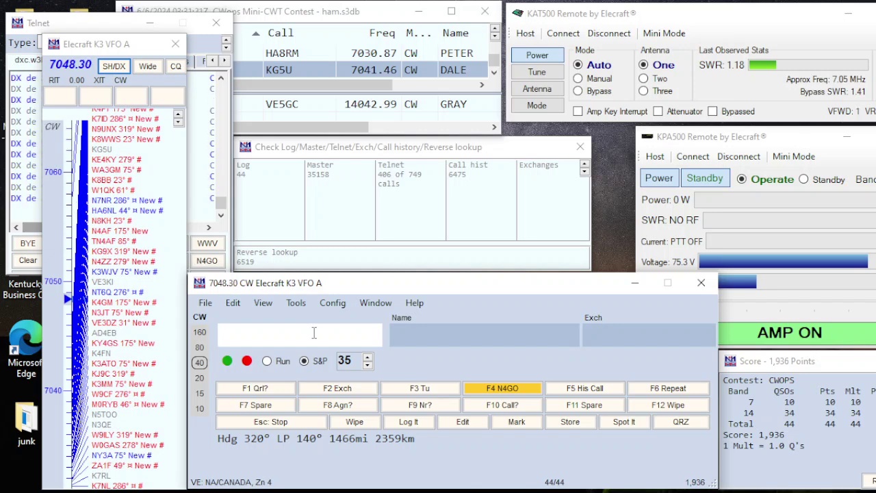
key("F1")
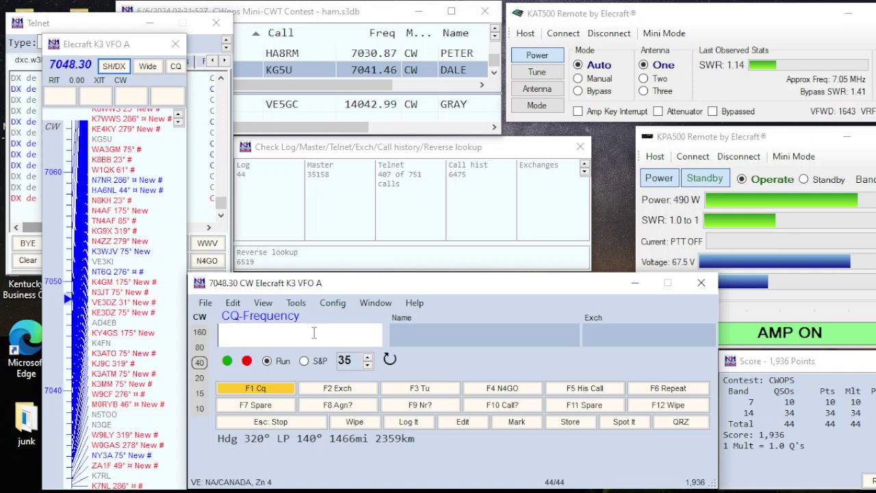
type("K")
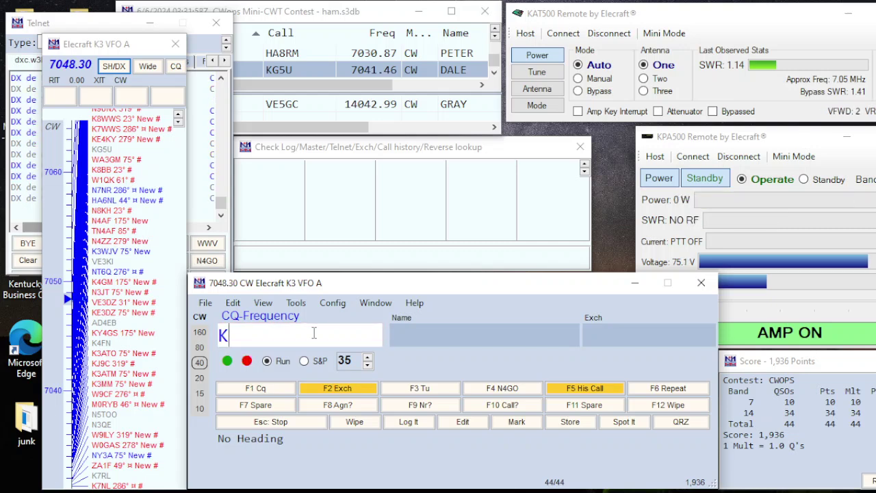
type("8DB")
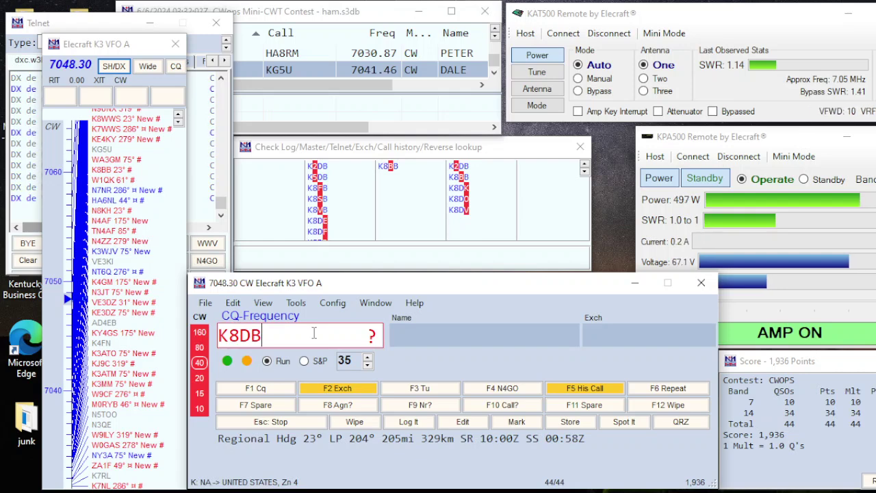
key("Return")
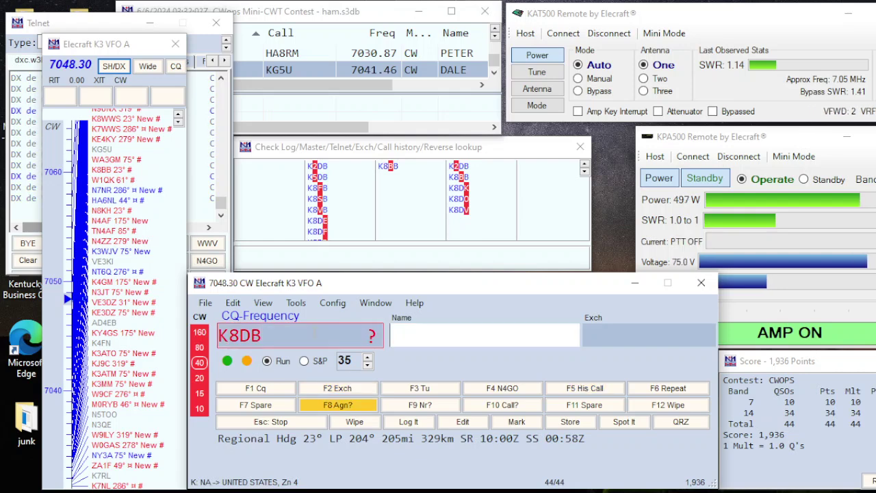
left_click(288, 334)
key("BackSpace")
key("BackSpace")
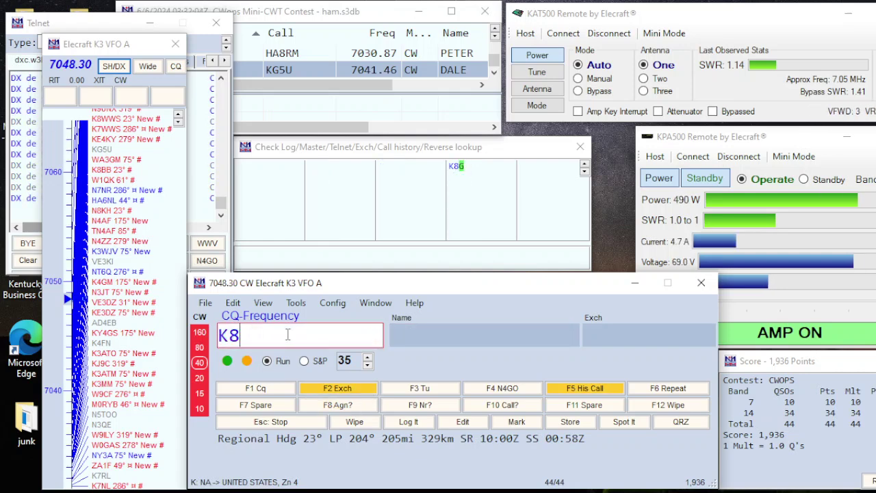
type("BB")
key("Return")
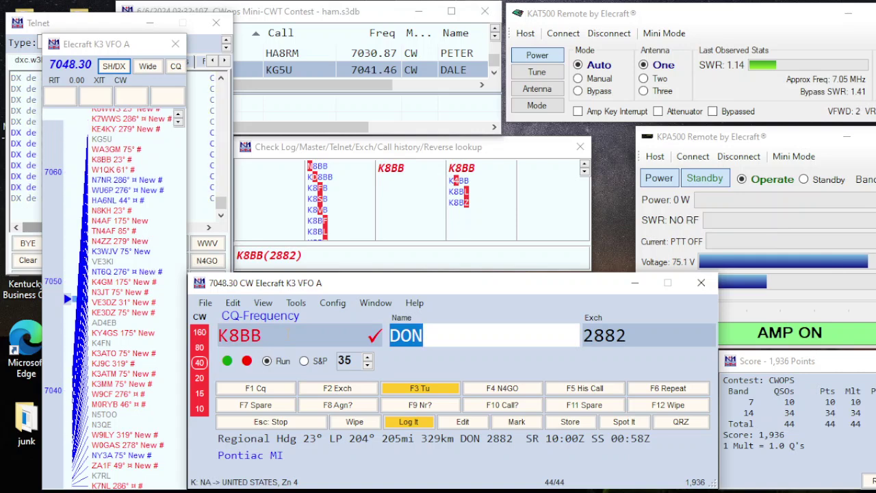
key("Return")
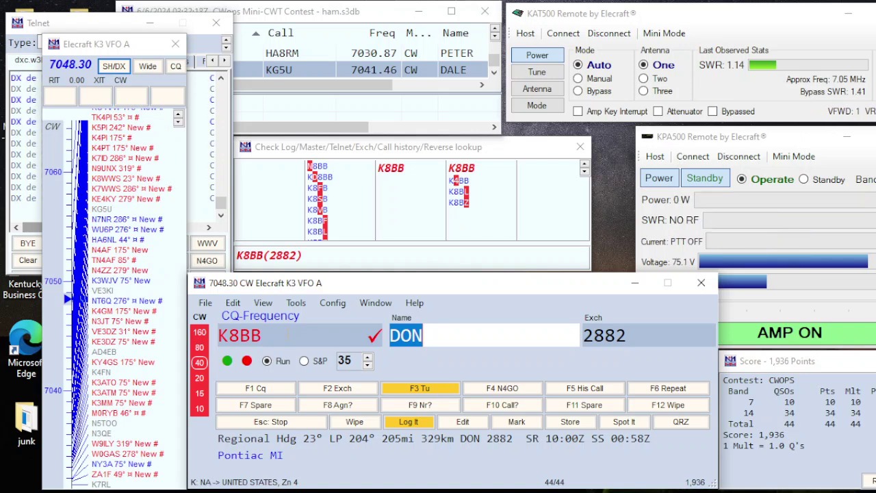
key("Tab")
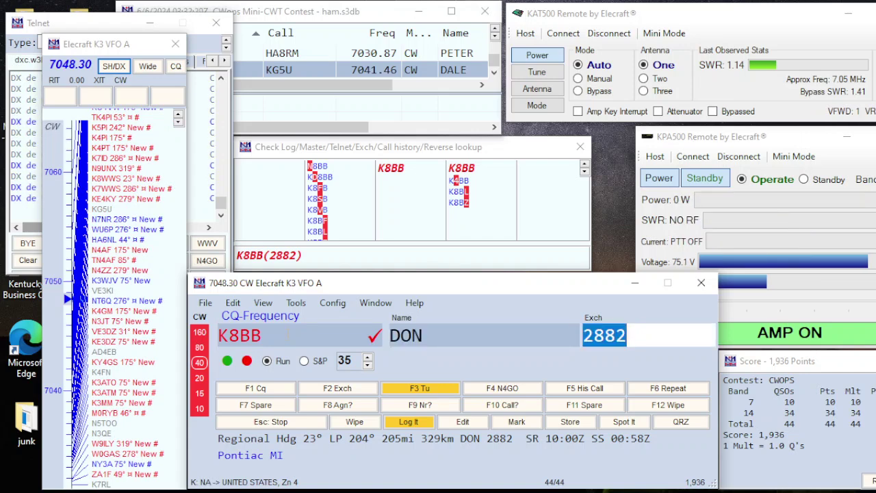
key("Return")
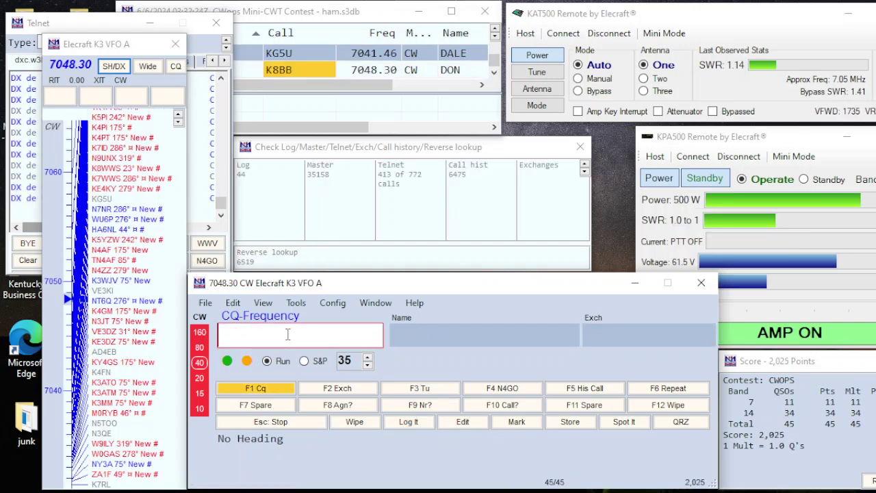
Begin entering the next caller's callsign, starting with K, on the CQ frequency 7048.30.
type("K")
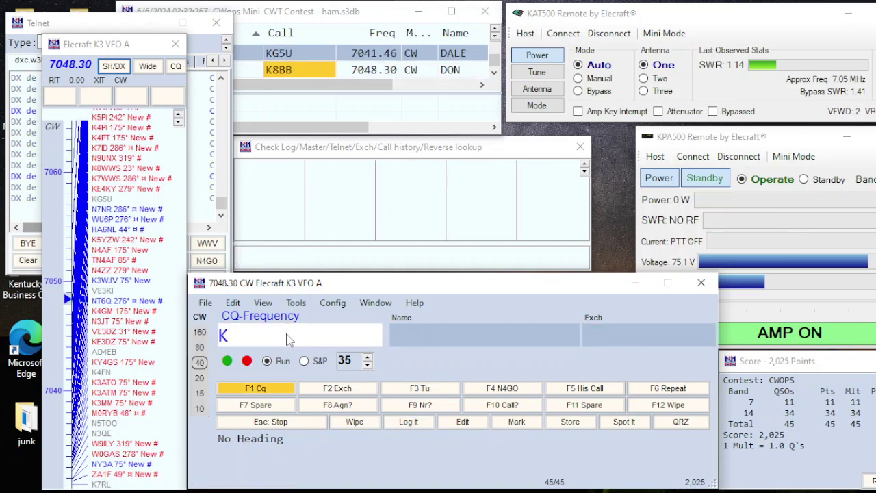
type("G9X")
key("Return")
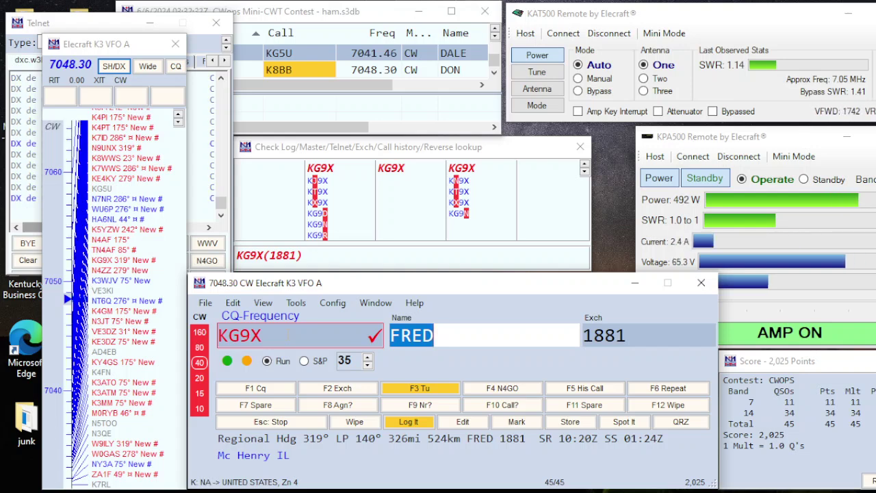
key("Tab")
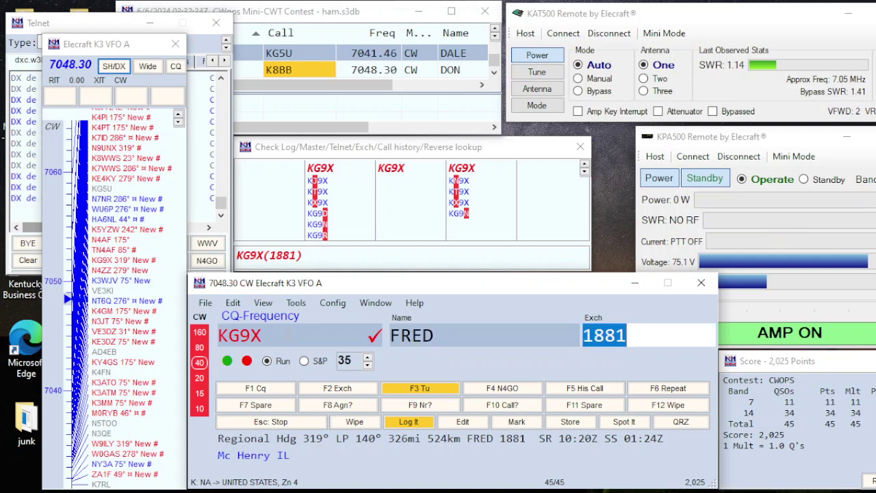
key("Return")
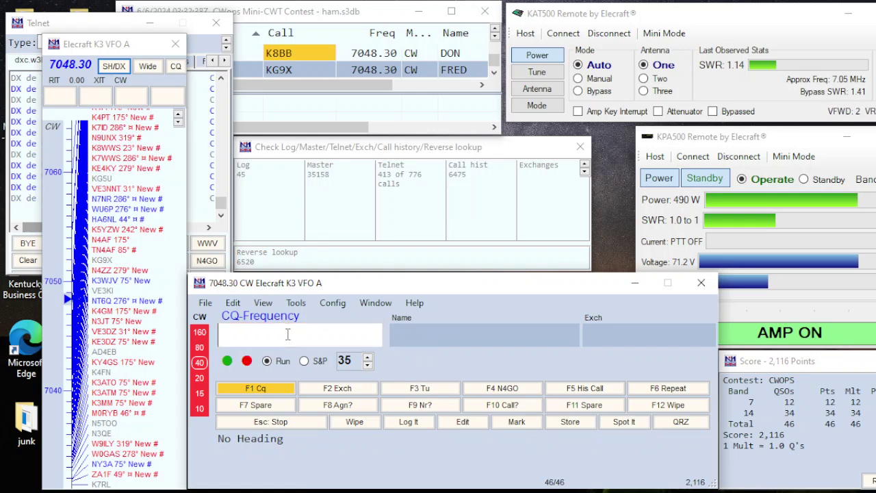
type("K")
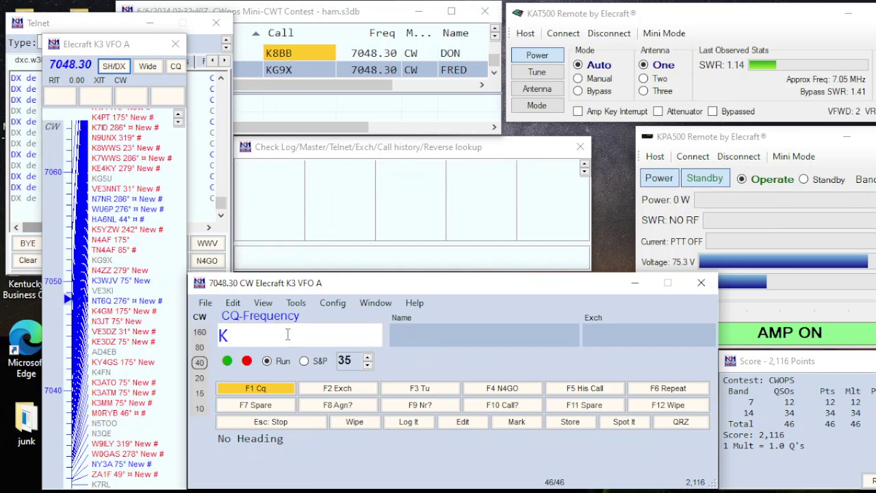
type("T")
key("BackSpace")
key("BackSpace")
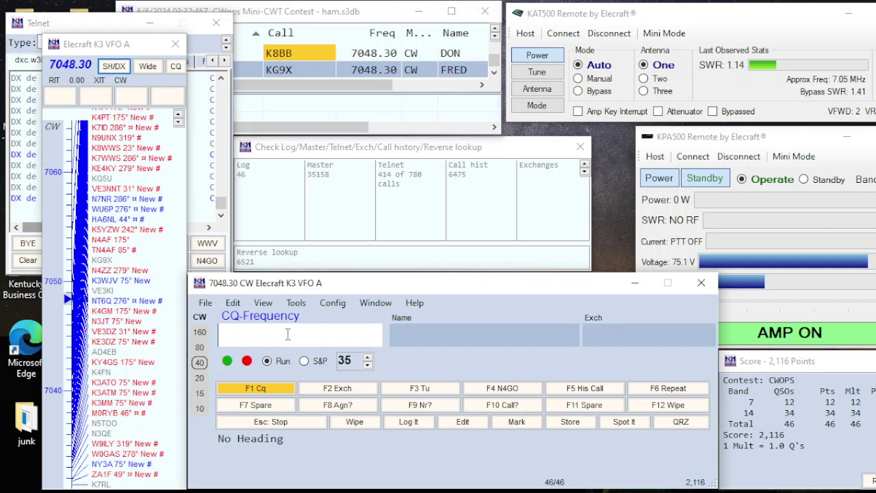
type("K")
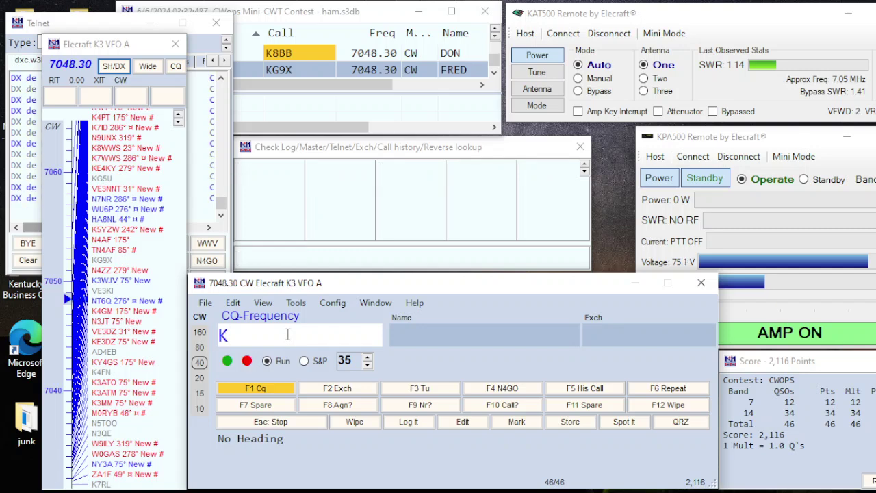
type("M4FO")
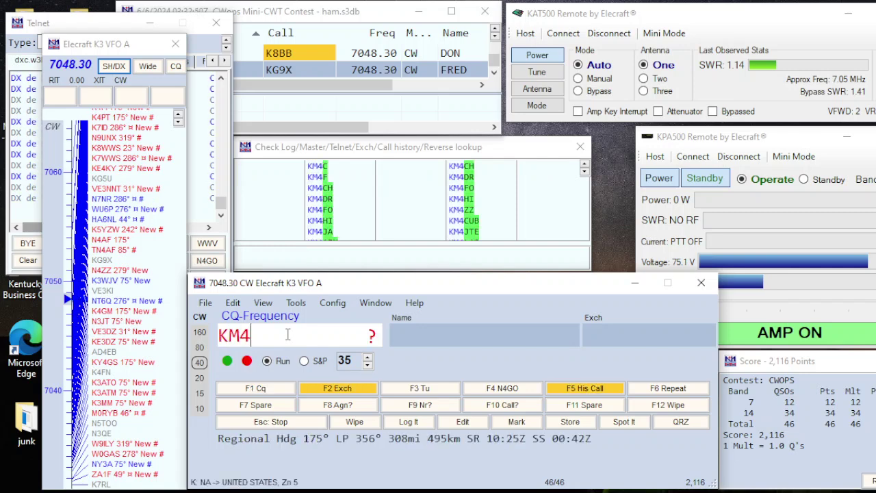
key("Return")
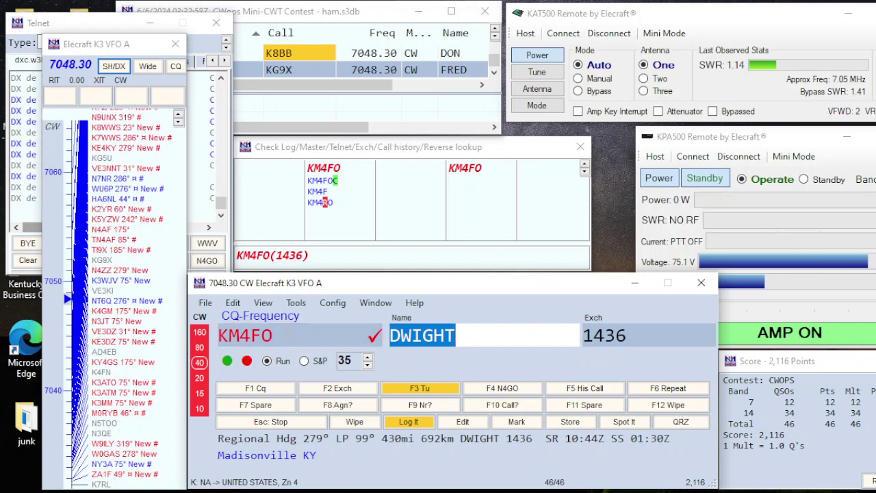
key("ctrl+k")
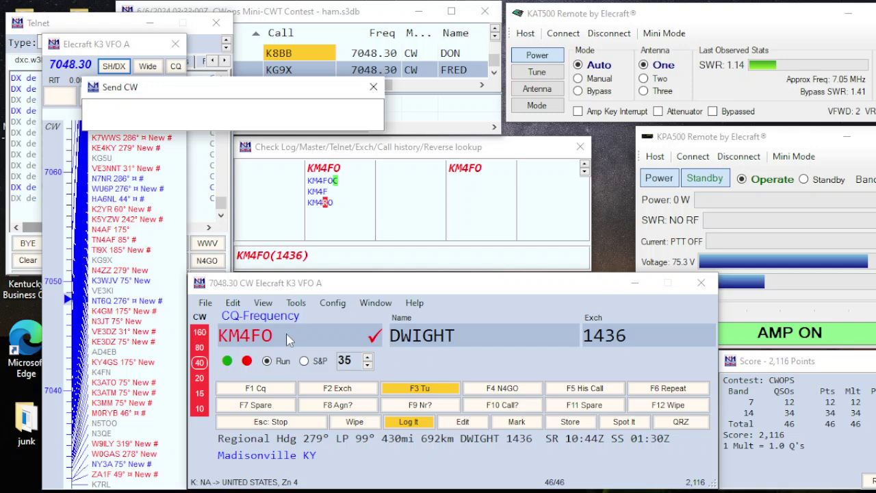
type("73")
key("Return")
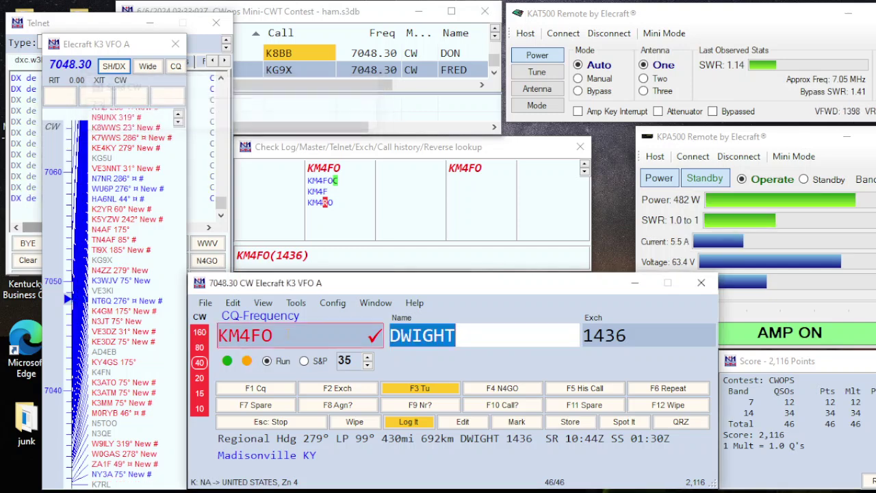
key("Return")
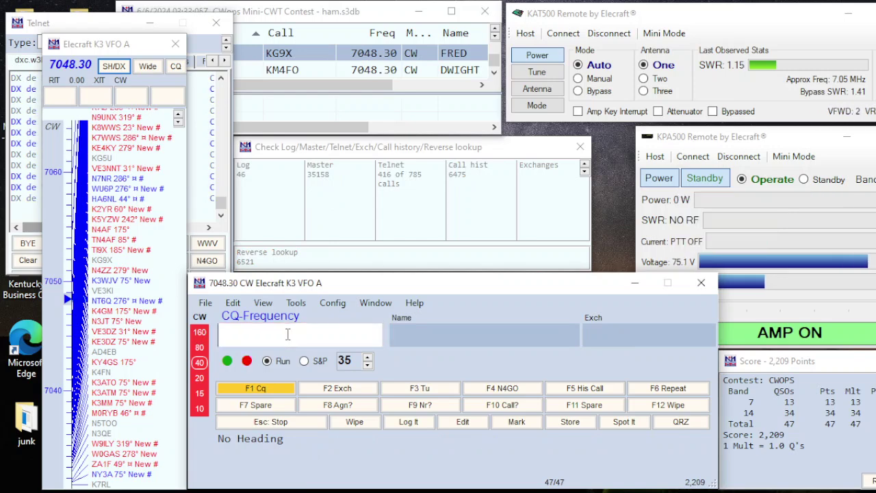
Try answering the next caller with the partial callsign W8.
type("W8")
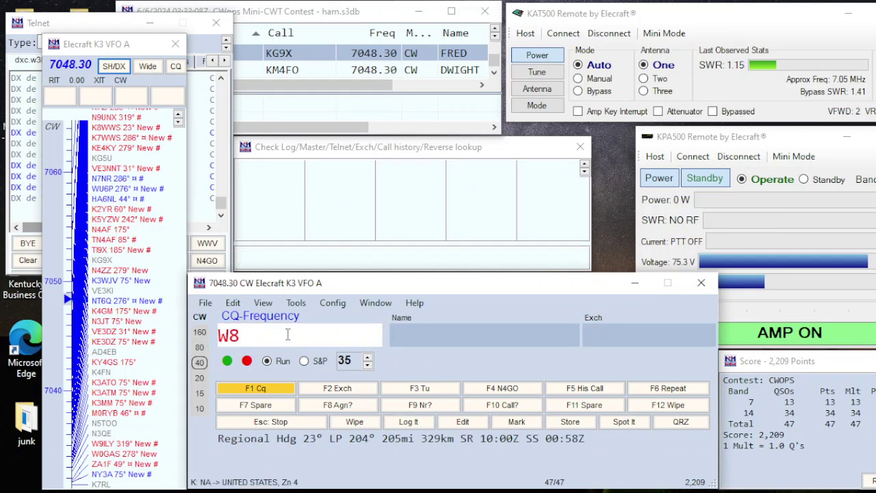
key("Return")
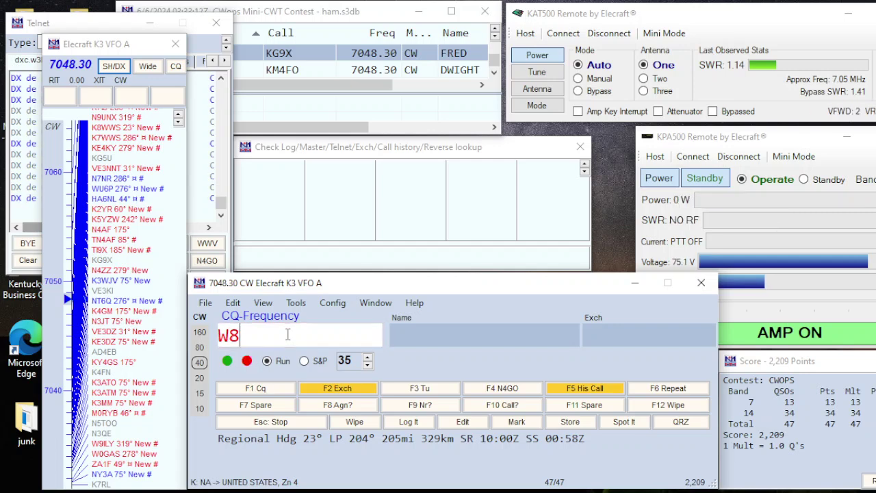
key("BackSpace")
key("BackSpace")
type("N8")
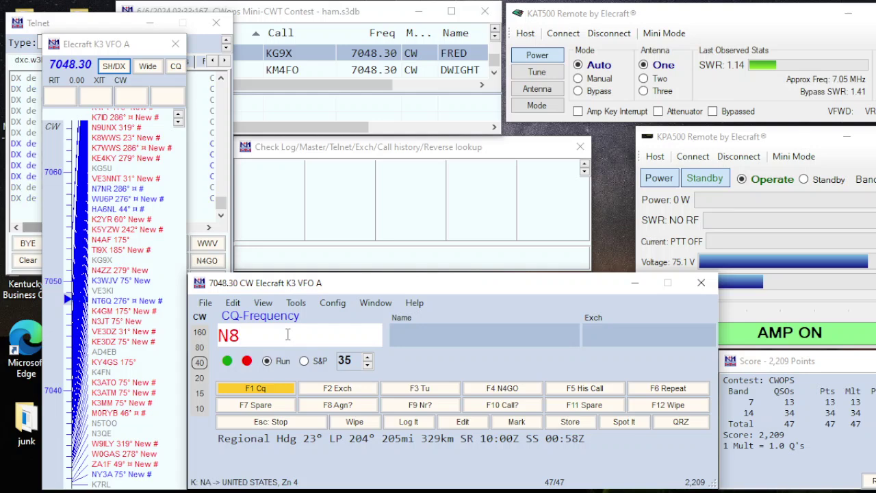
type("RE")
key("BackSpace")
key("BackSpace")
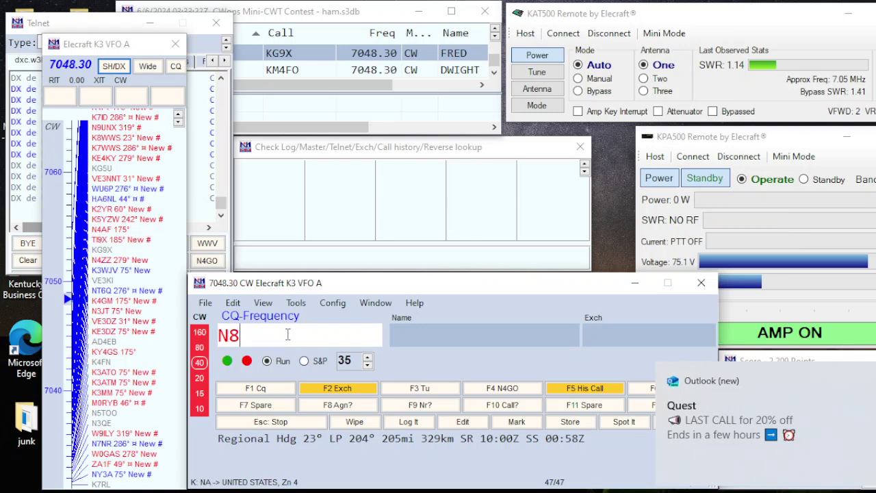
type("PE")
key("Return")
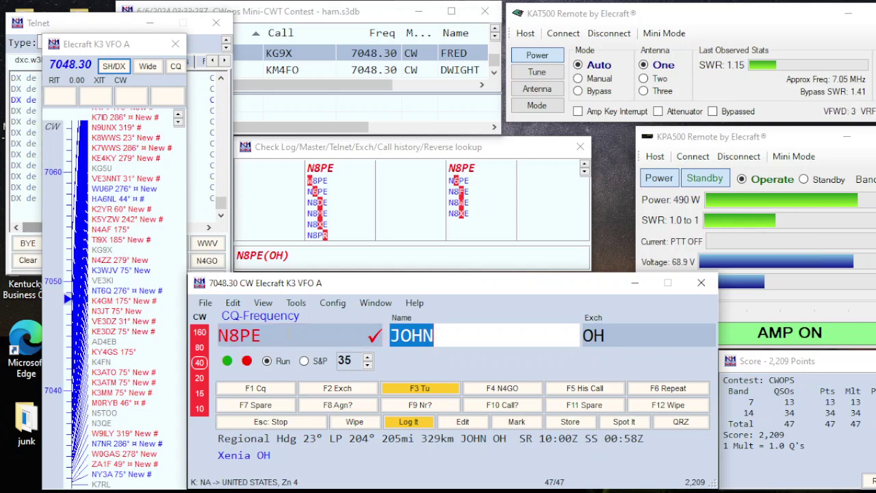
key("Tab")
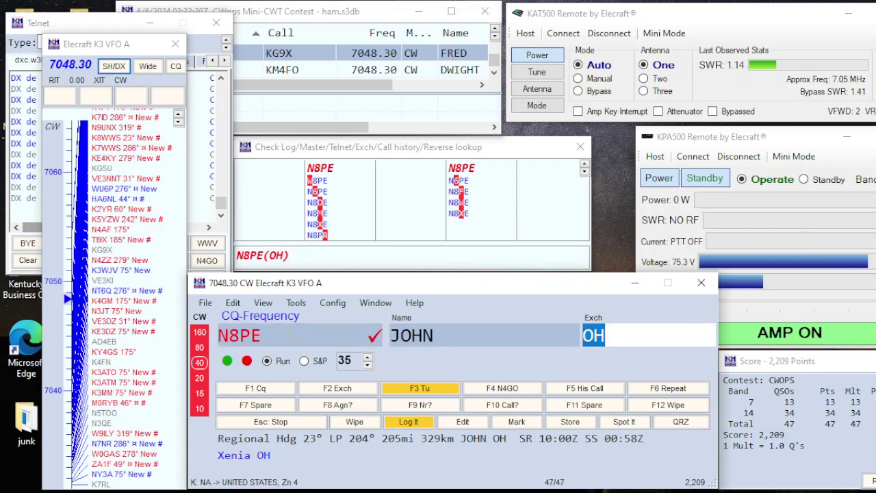
key("Return")
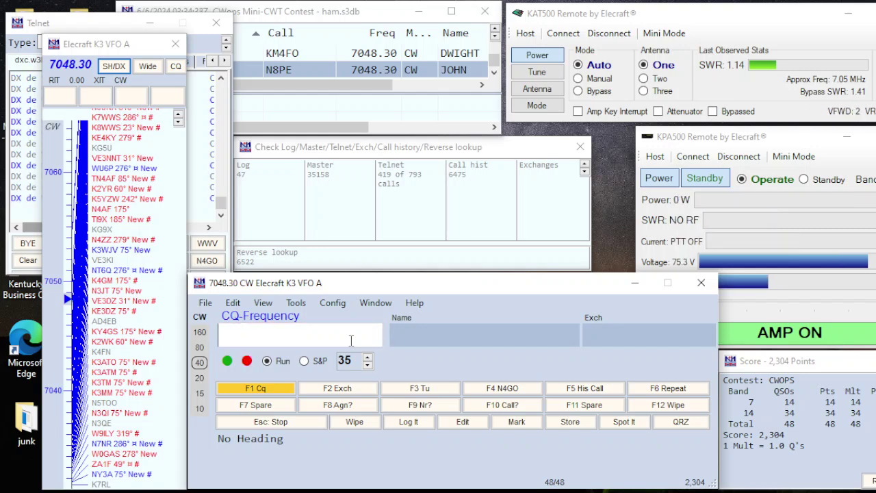
type("N")
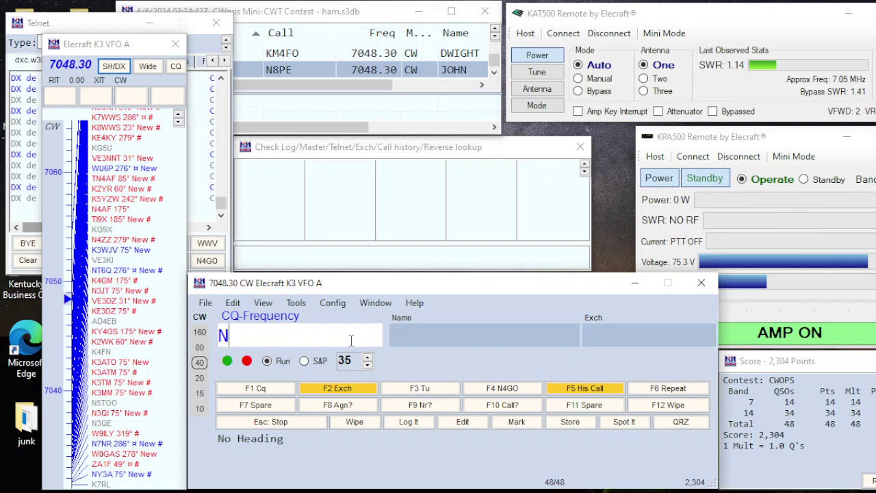
type("8KT?")
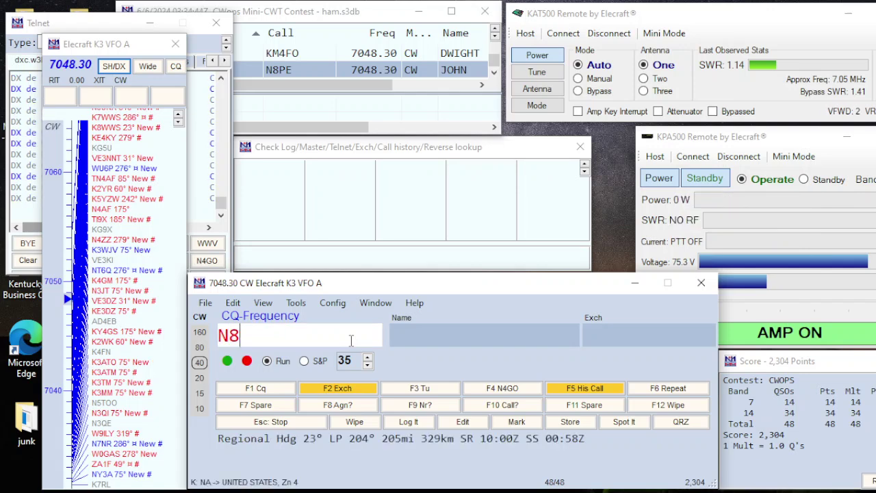
key("Return")
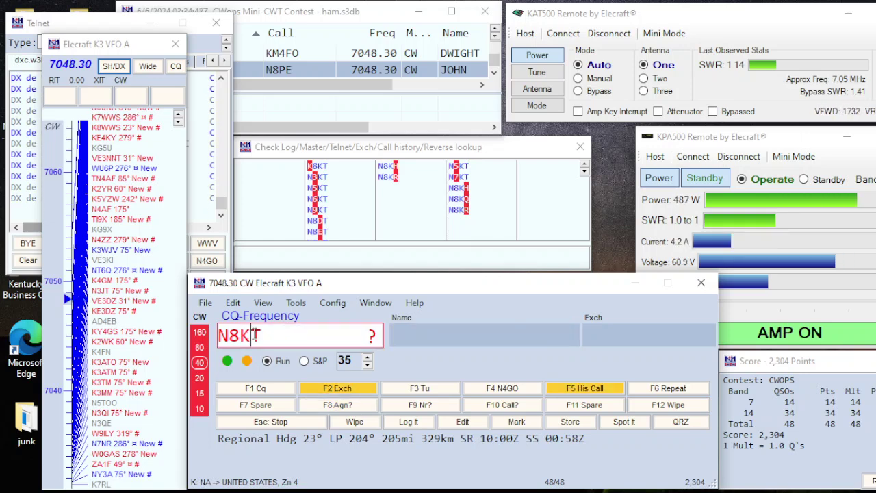
key("Left")
key("BackSpace")
type("C")
key("space")
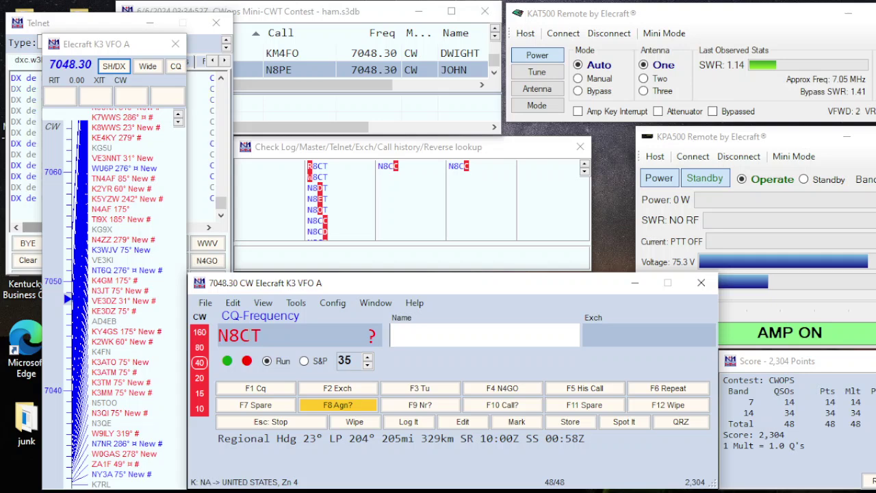
left_click(251, 335)
key("BackSpace")
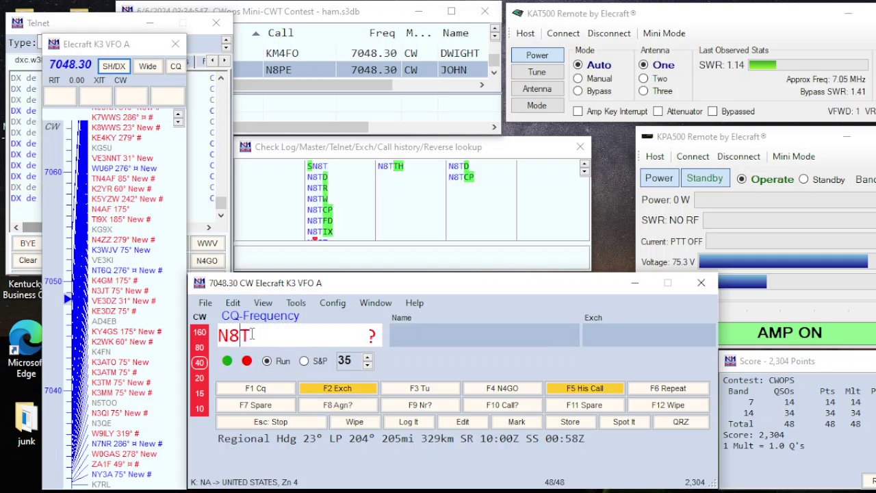
type("K")
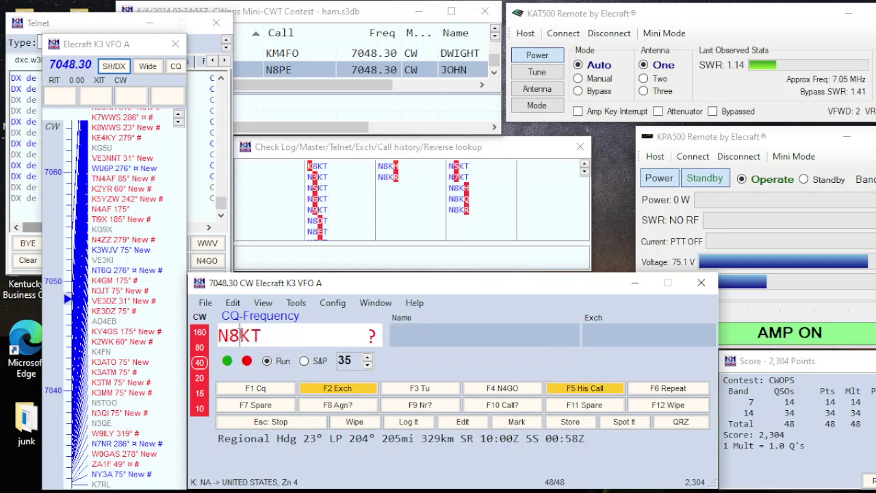
key("BackSpace")
type("7")
key("Return")
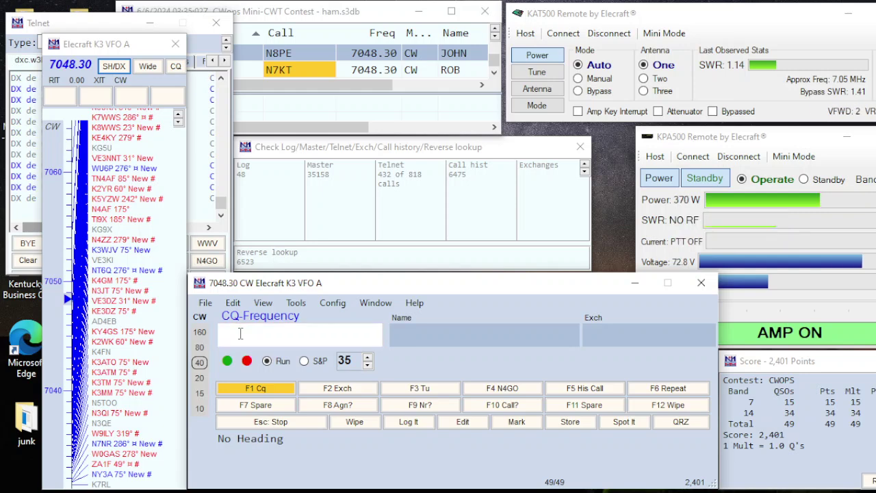
Work WA3GM, log the contact with exchange 1827, and call CQ again.
type("WA3")
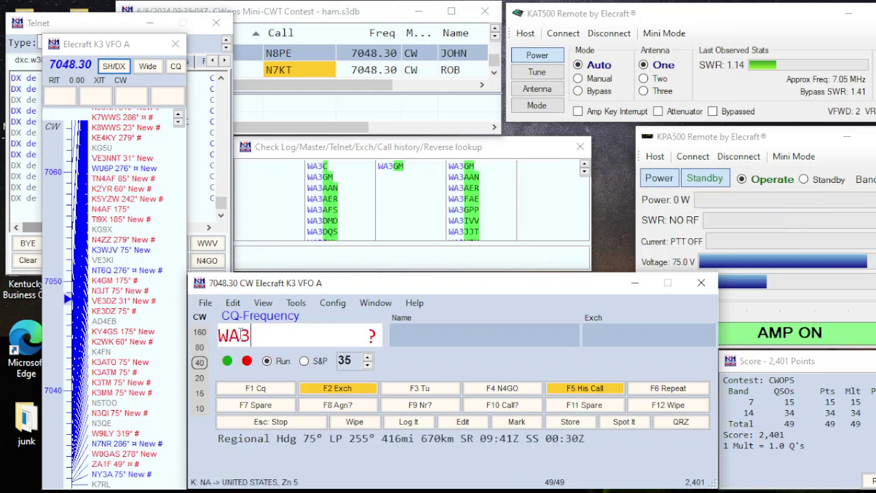
type("GM")
key("Return")
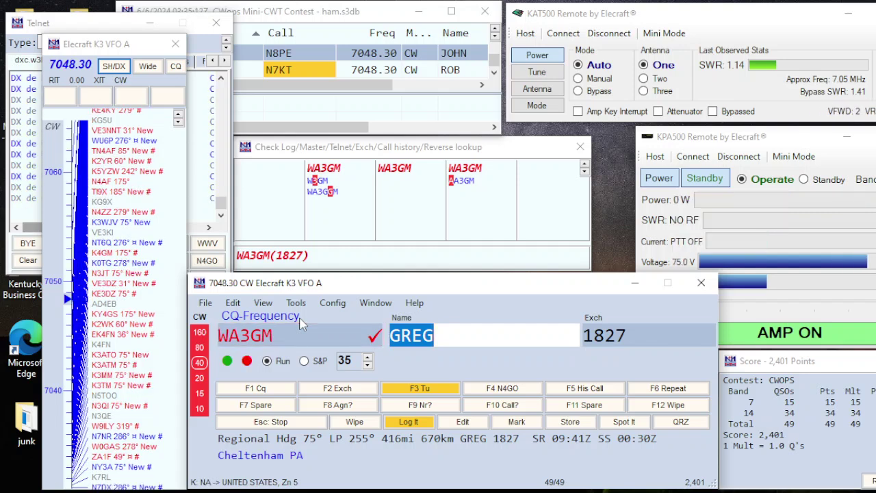
key("Tab")
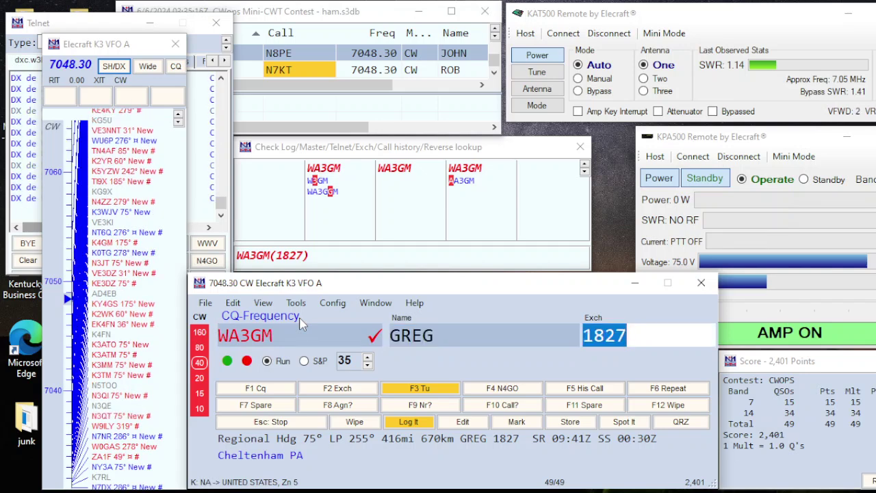
key("Return")
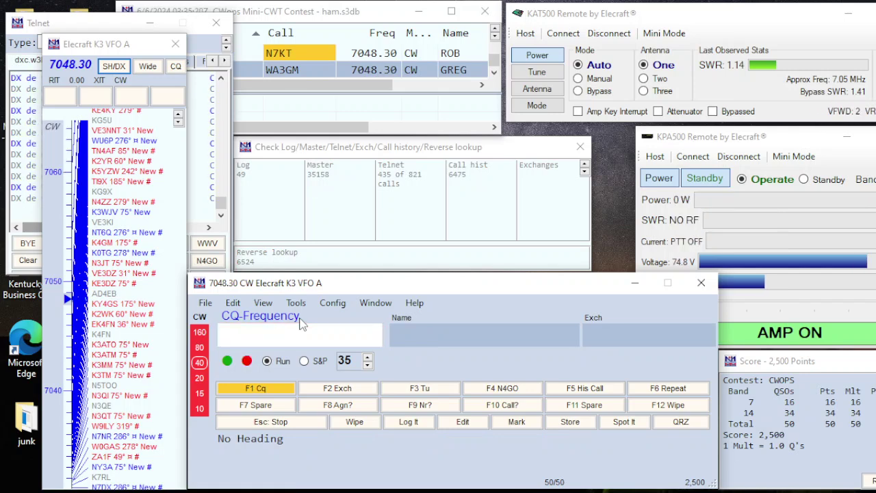
key("F1")
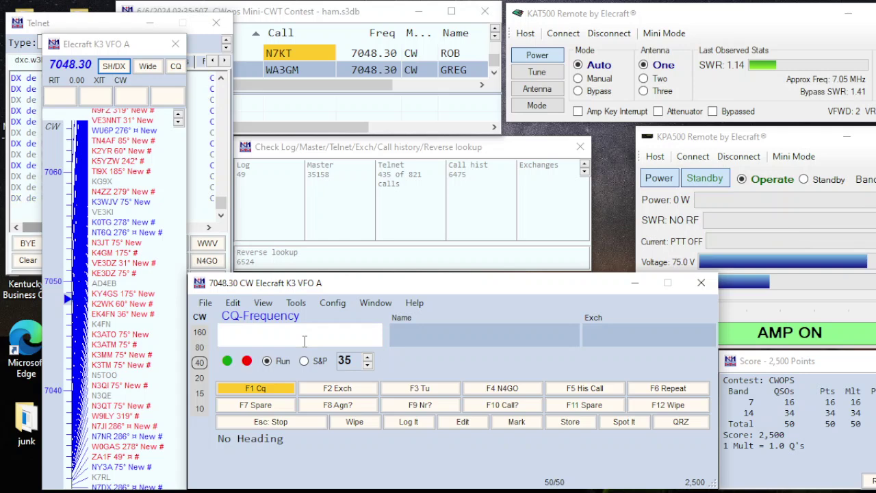
Spot N4GO to the DX cluster, clear the callsign entry and resume calling CQ.
type("N4GO")
key("Return")
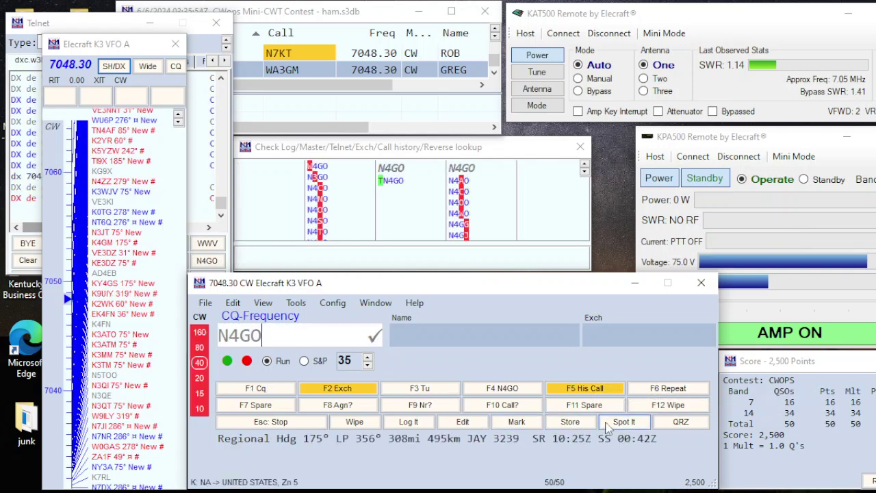
double_click(296, 336)
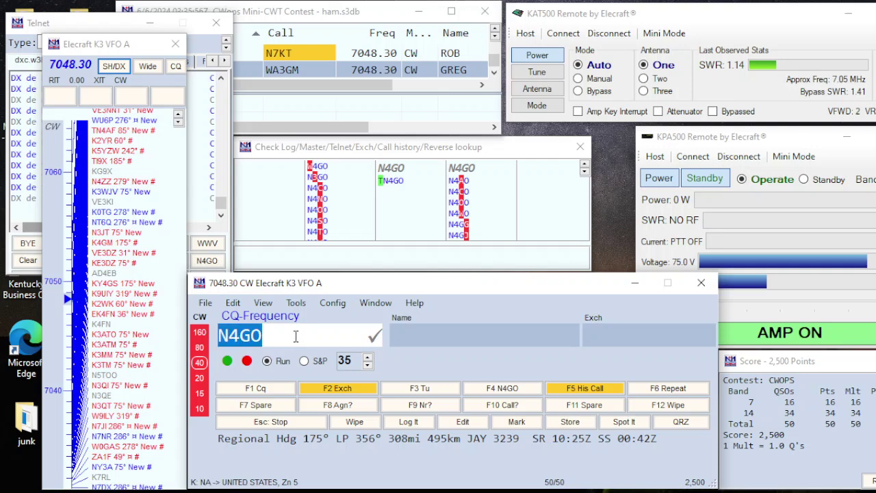
key("Delete")
key("F1")
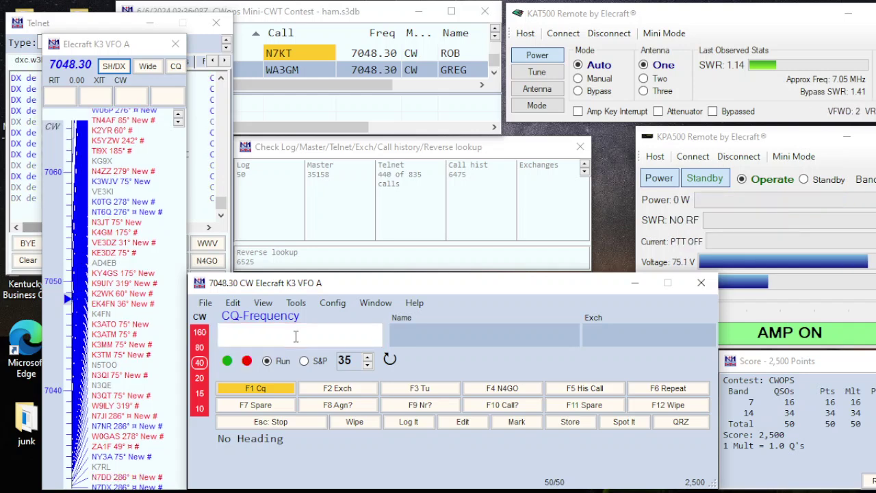
Try to answer the partial callsign 1Y, clear the entry and call CQ again.
type("K")
key("BackSpace")
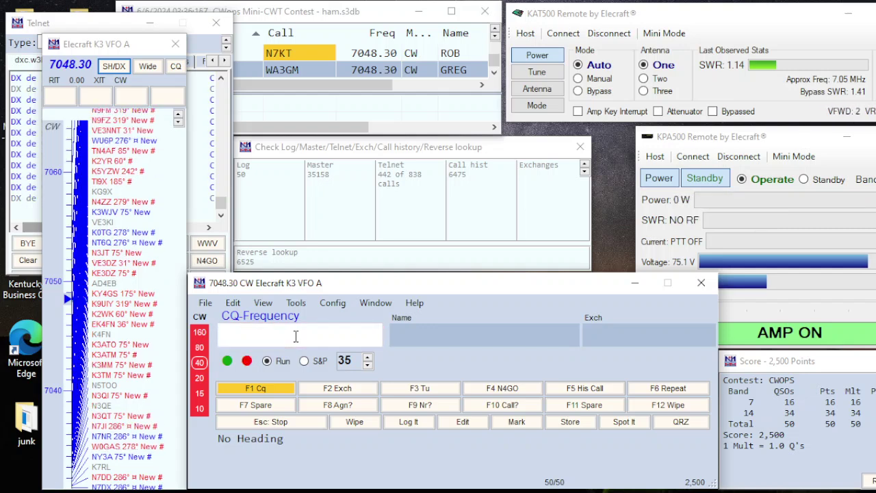
type("1Y")
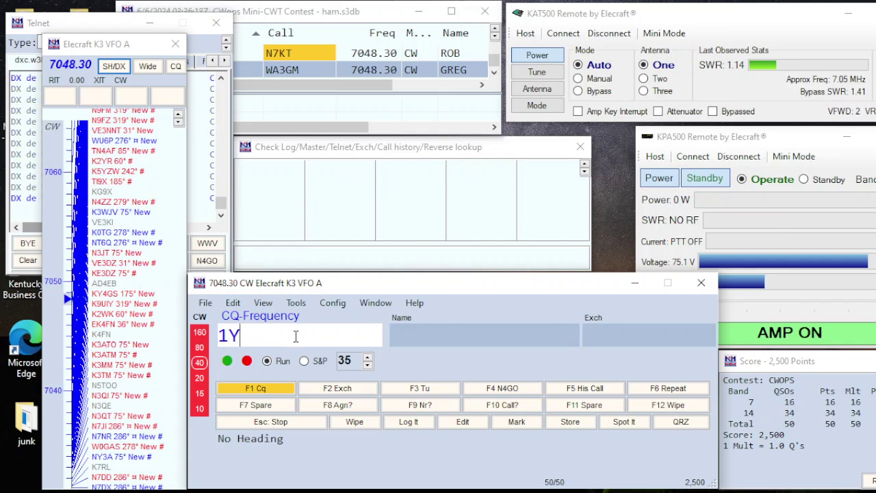
key("Return")
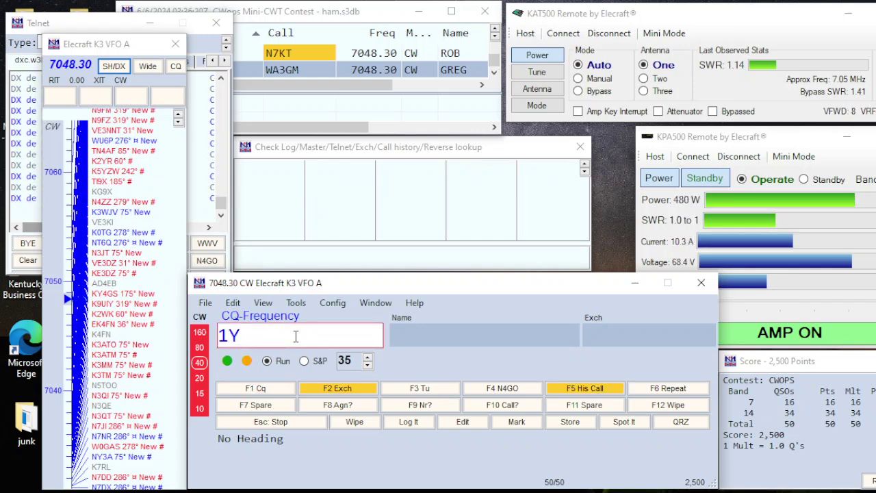
key("BackSpace")
key("BackSpace")
key("Return")
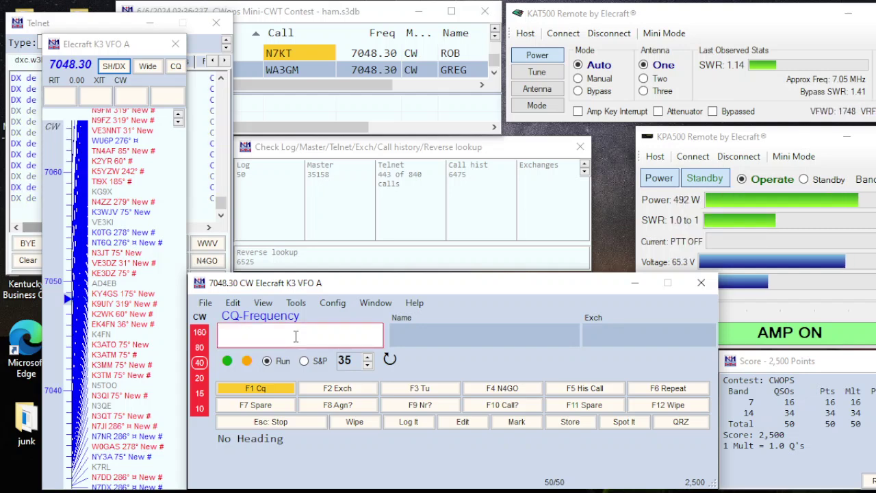
Work KJ9C, log the contact with exchange 898, and call CQ again.
type("K")
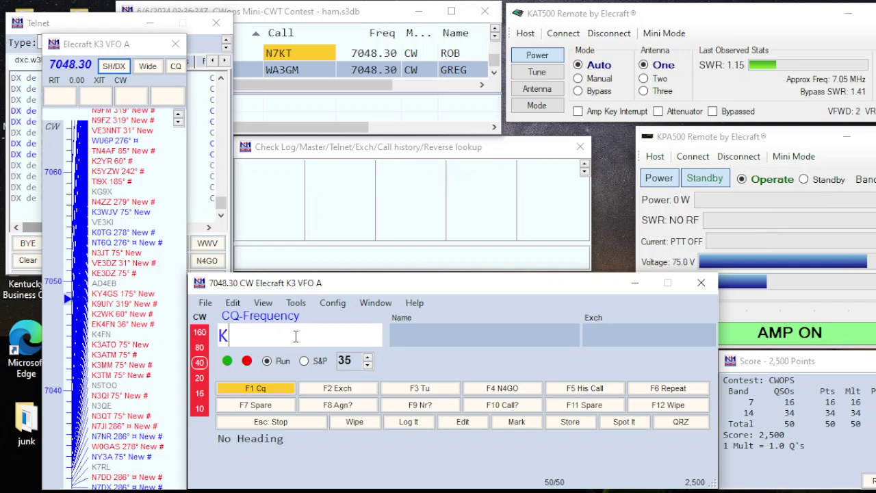
type("J")
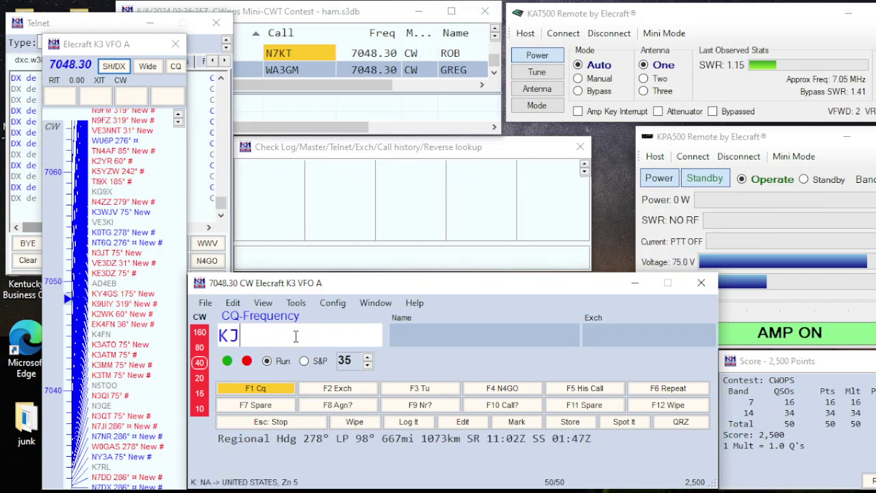
type("9C")
key("Return")
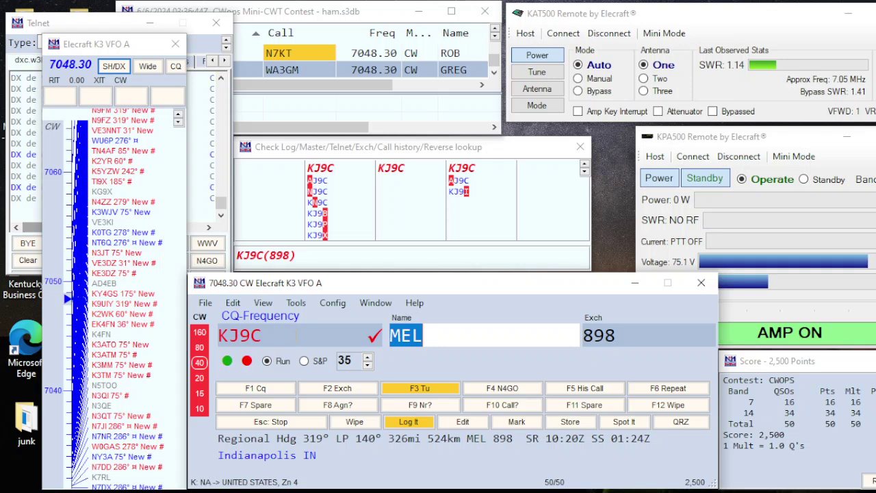
key("space")
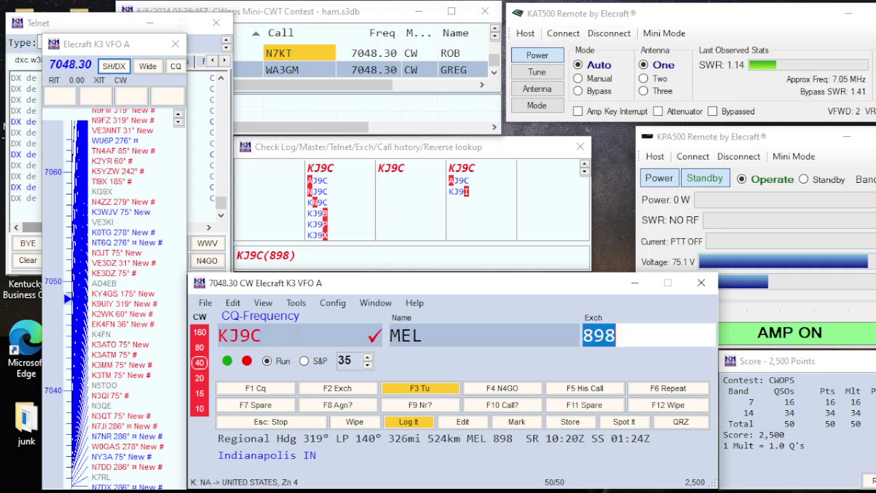
key("Return")
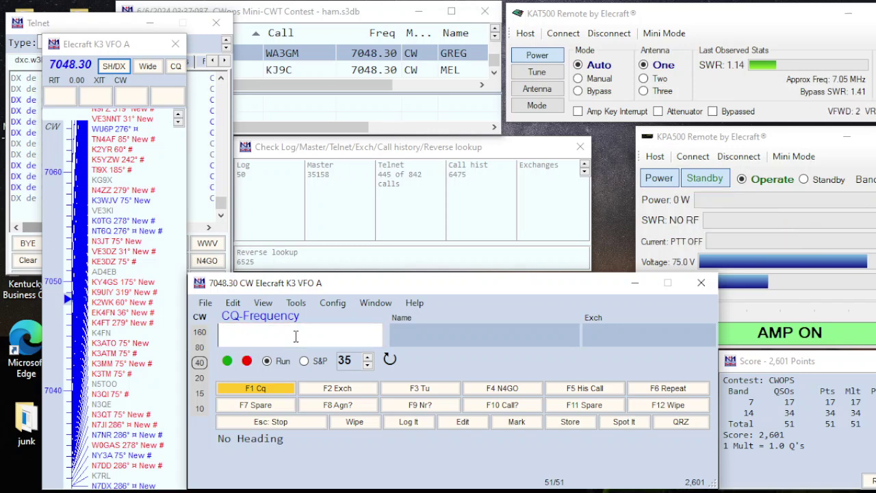
key("F1")
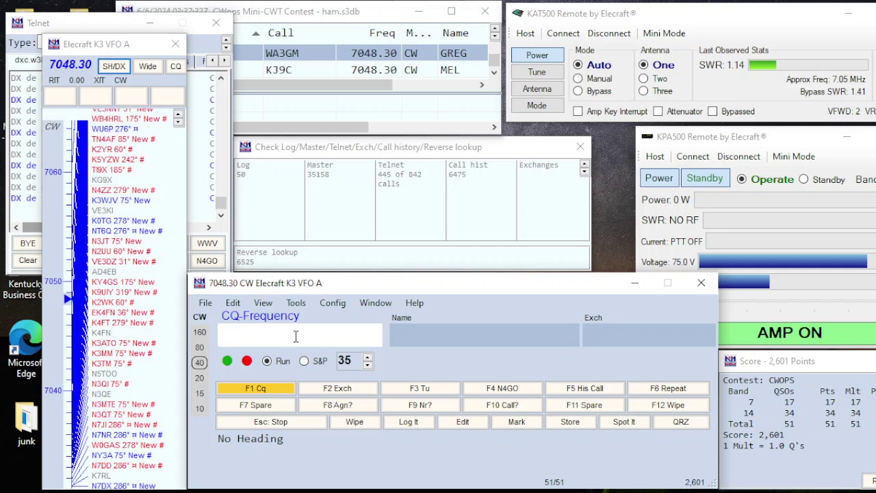
Leave the run frequency for the lower spots, work N5EE on 7044.94 kHz and log the contact with exchange 1766.
key("ctrl+Down")
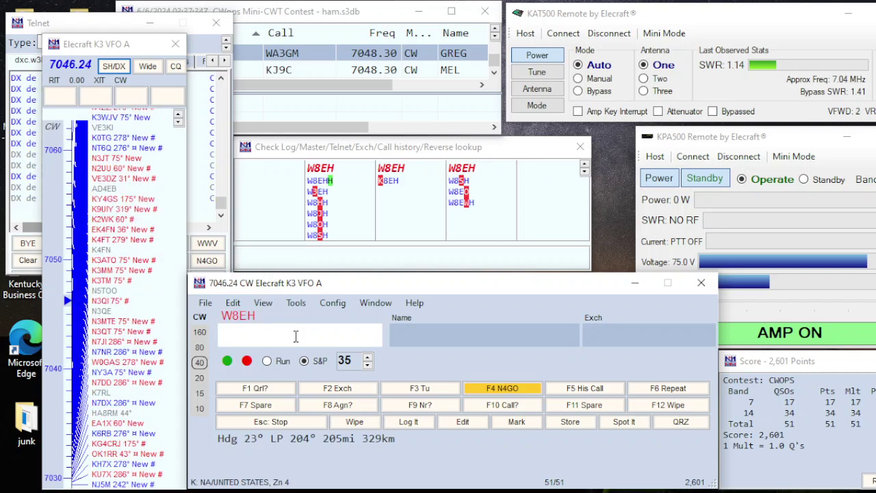
key("ctrl+Down")
key("ctrl+Down")
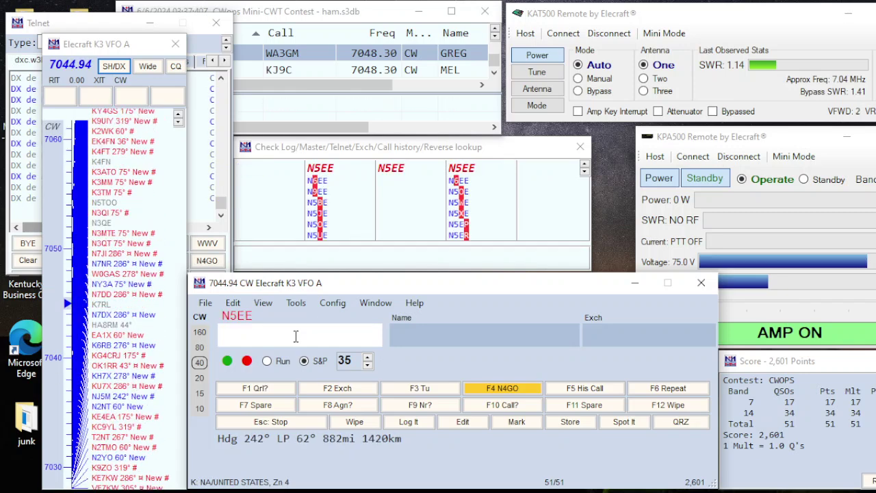
key("space")
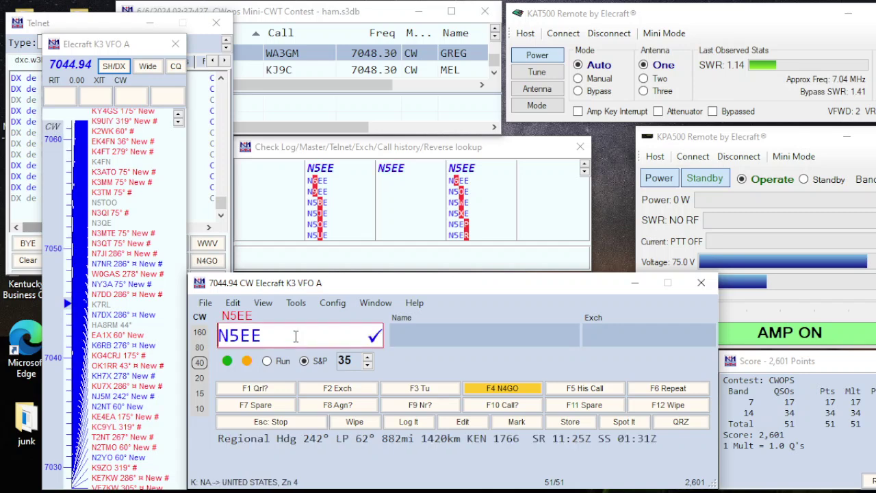
key("Return")
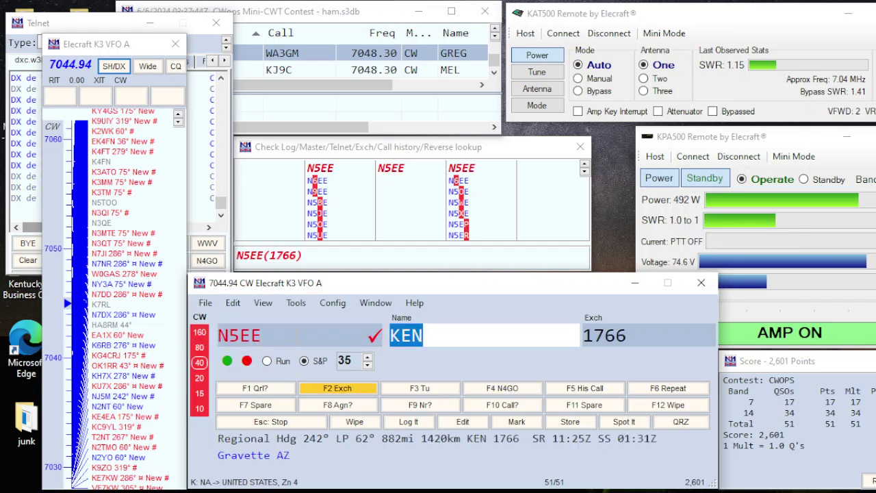
key("space")
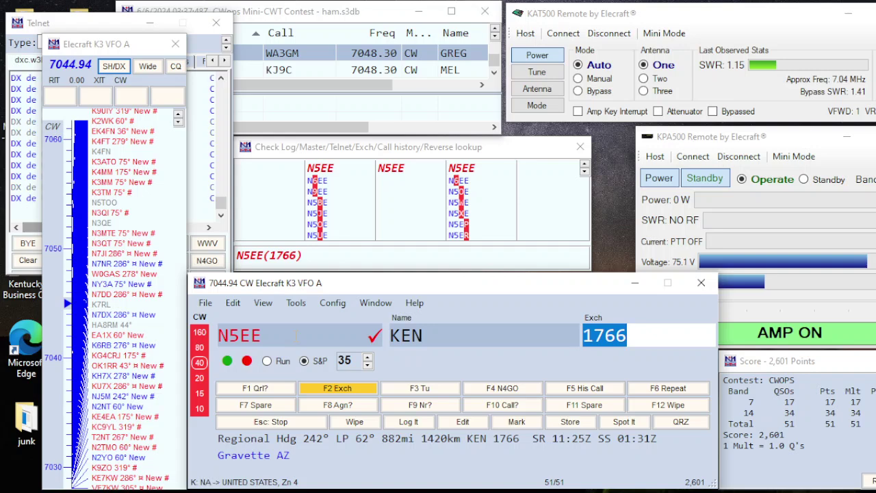
key("Return")
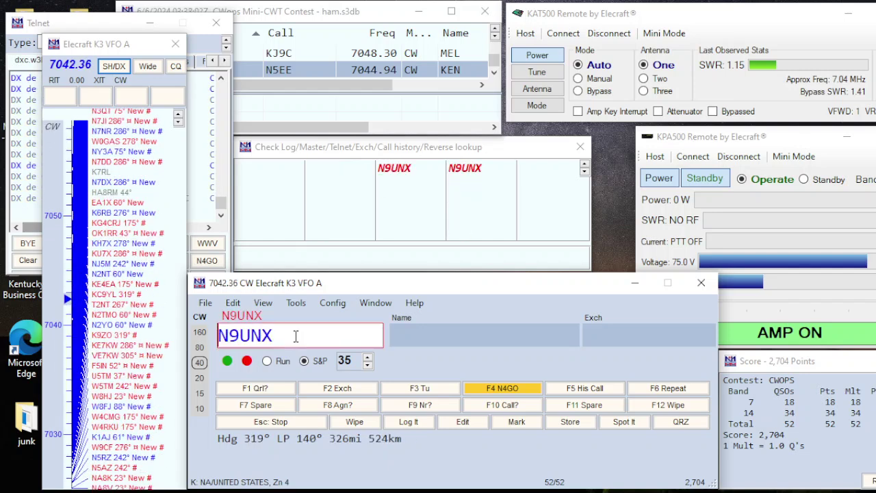
Answer N9UNX on 7042.36 kHz and log the contact with exchange 3151.
key("space")
key("Return")
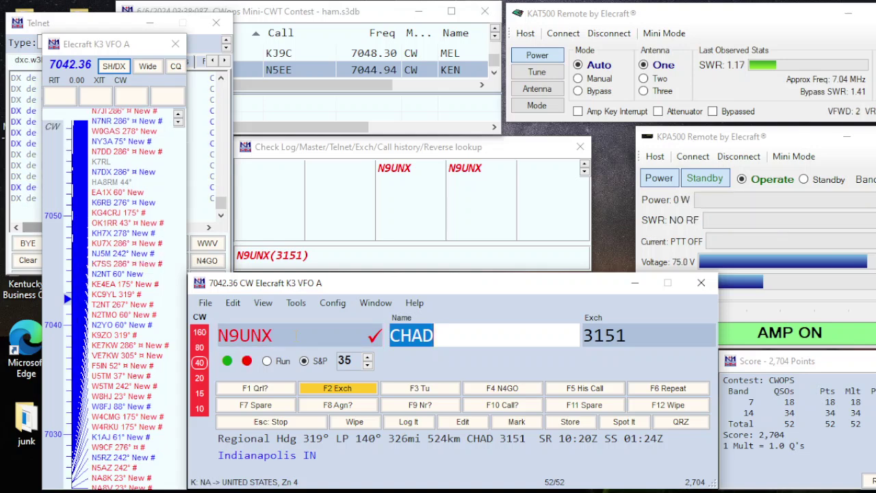
key("space")
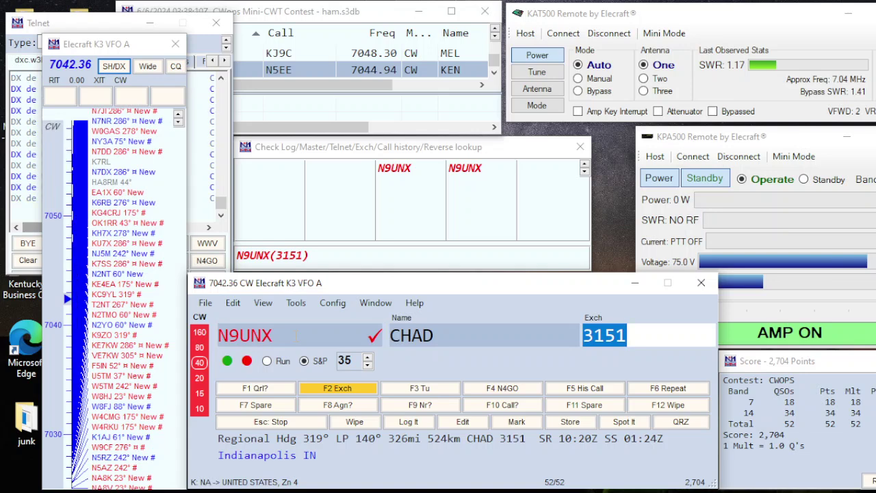
key("Return")
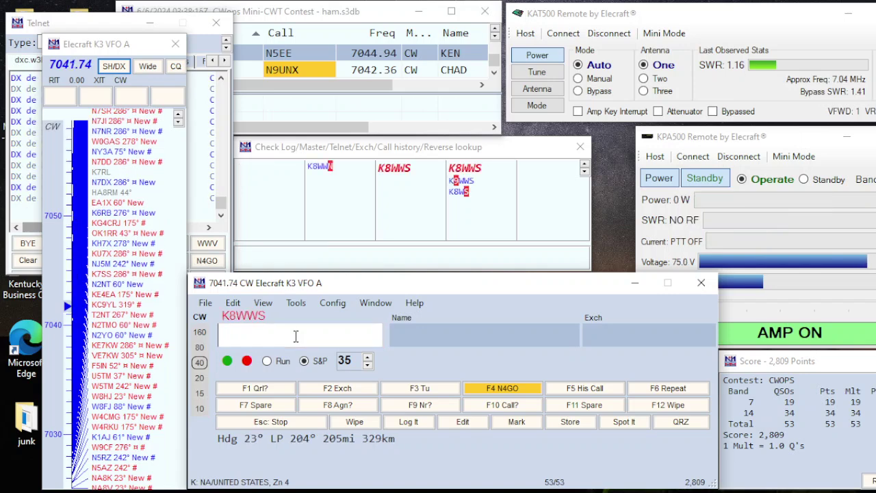
key("space")
key("Return")
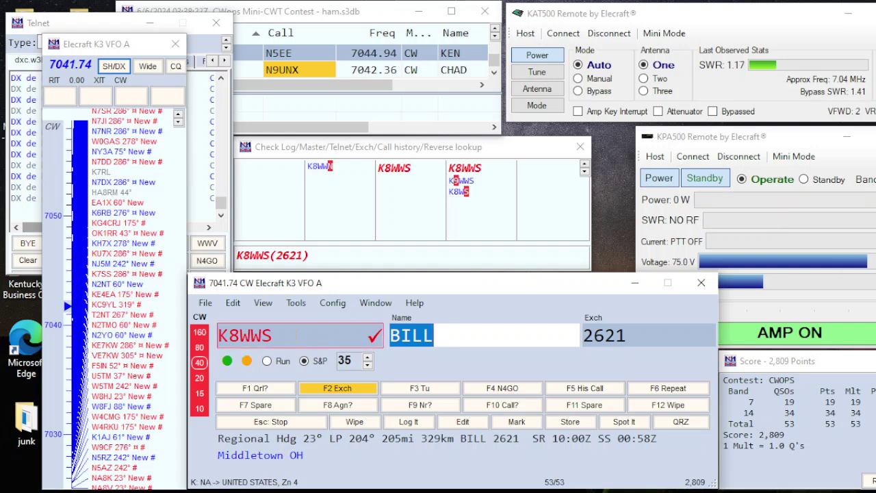
key("Return")
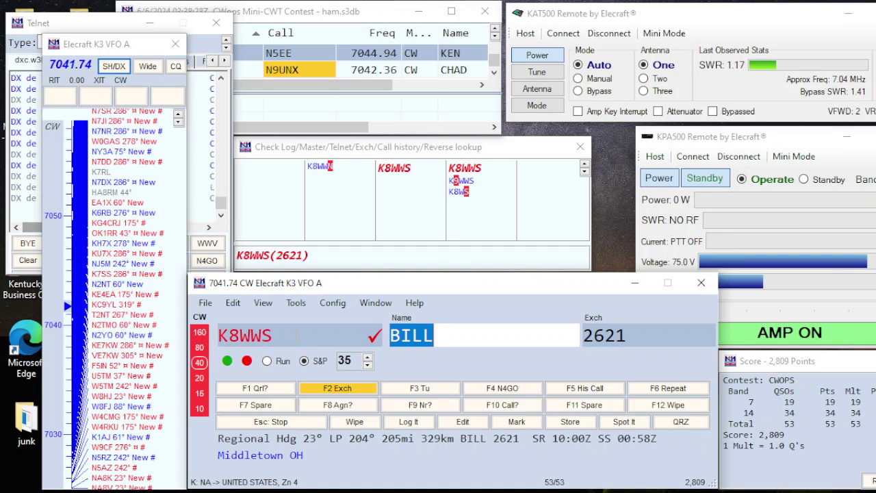
key("Tab")
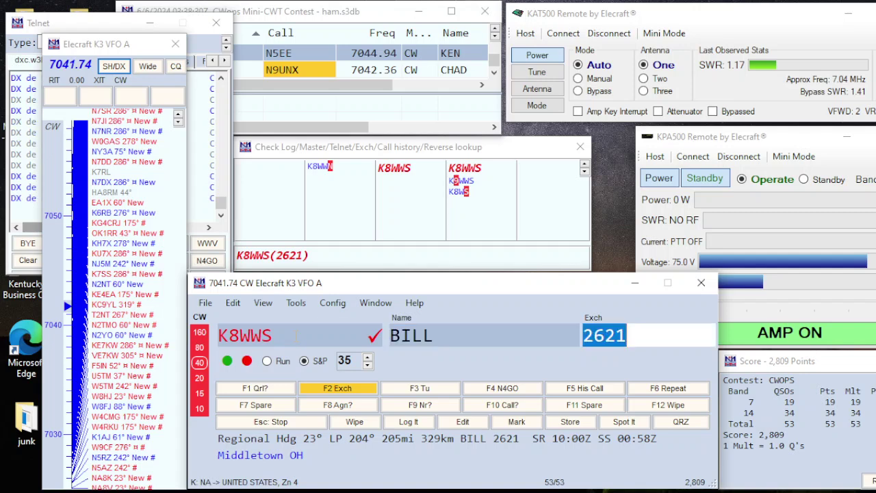
key("Return")
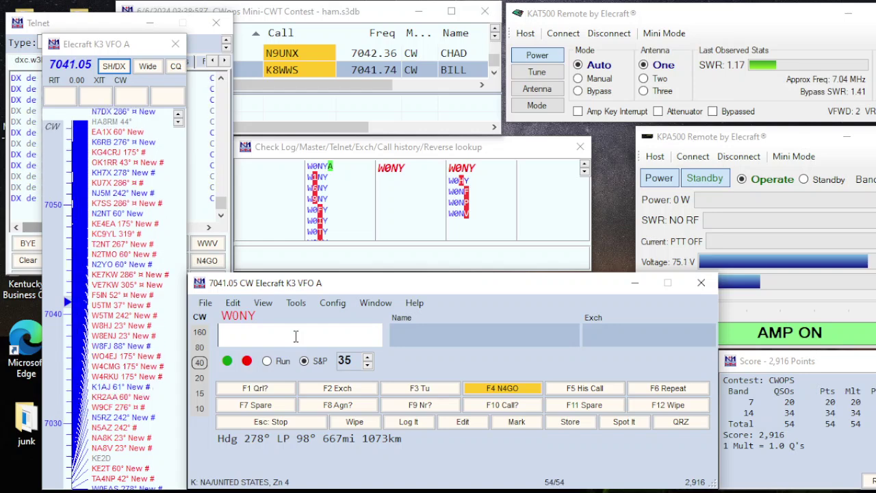
Enter N9FZ instead of the spotted W0NY on 7041.05 kHz and log the contact with exchange 3412.
type("N")
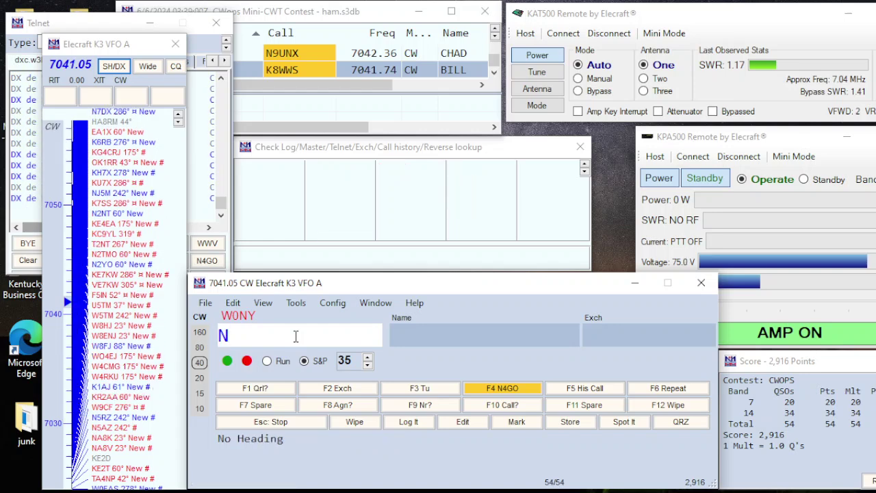
type("9FZ")
key("space")
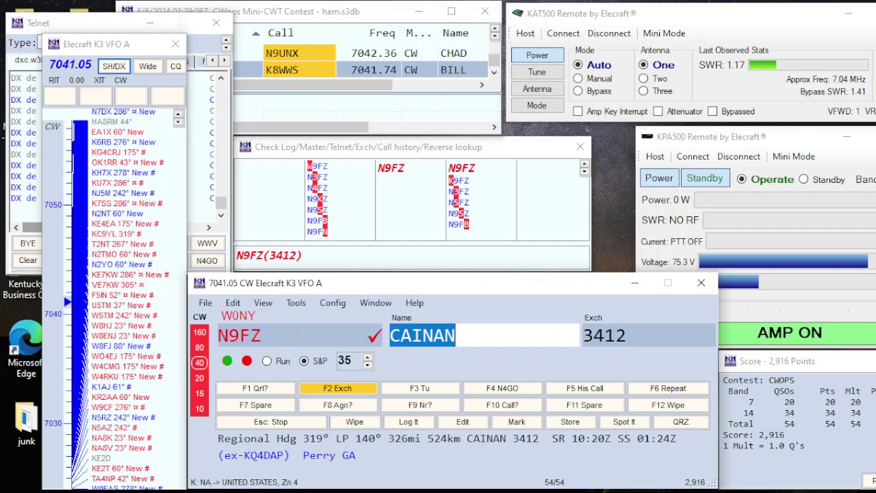
key("space")
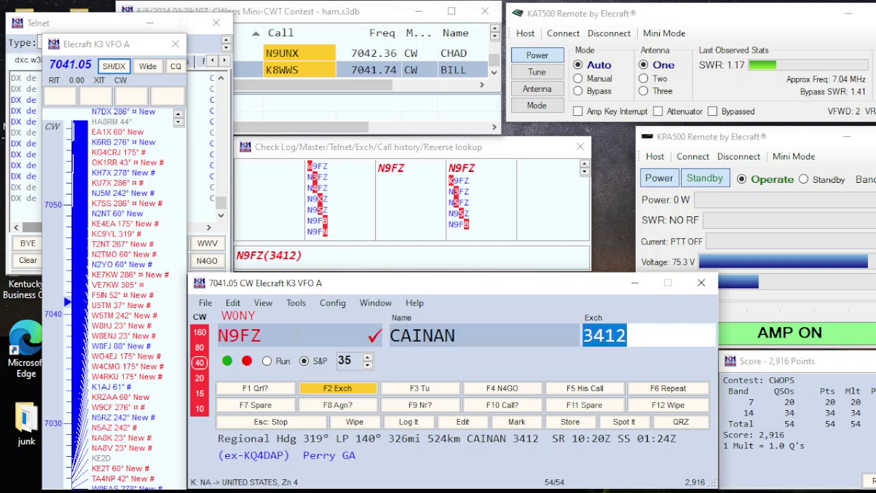
key("Return")
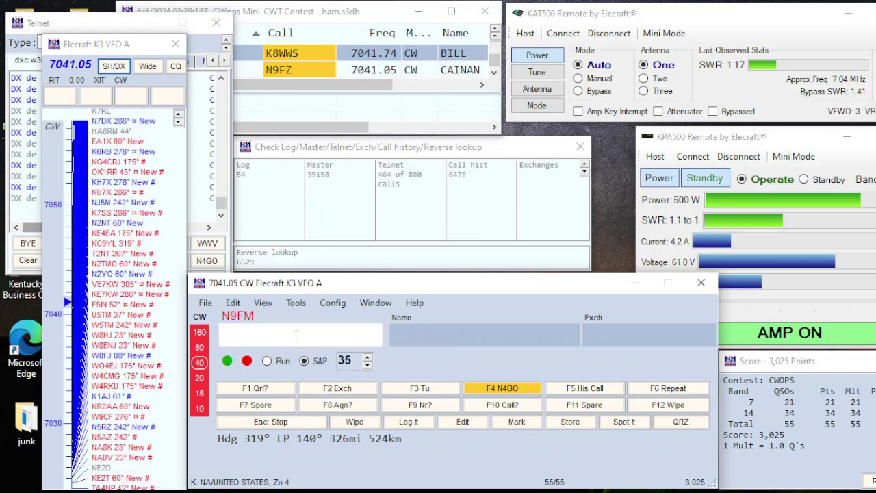
key("space")
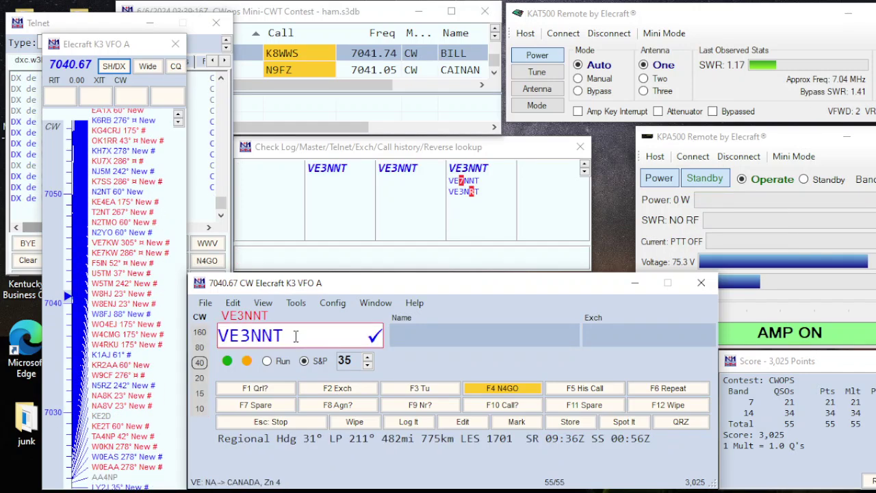
key("Return")
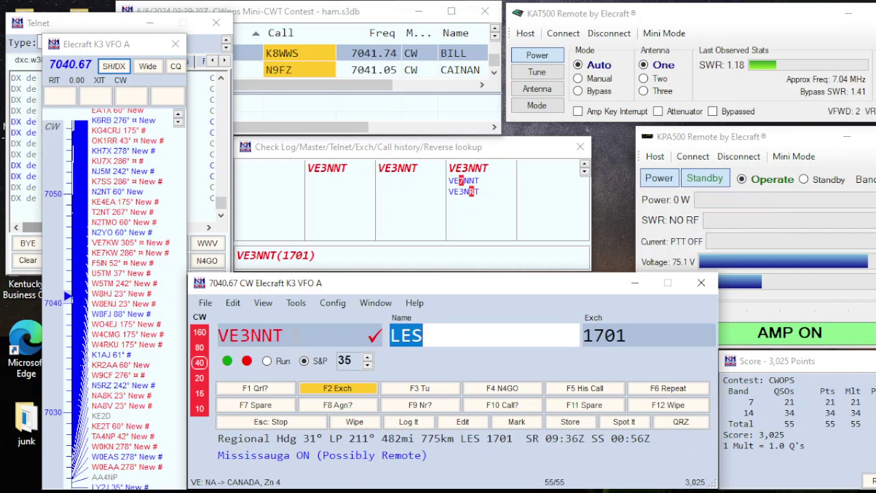
left_click(603, 335)
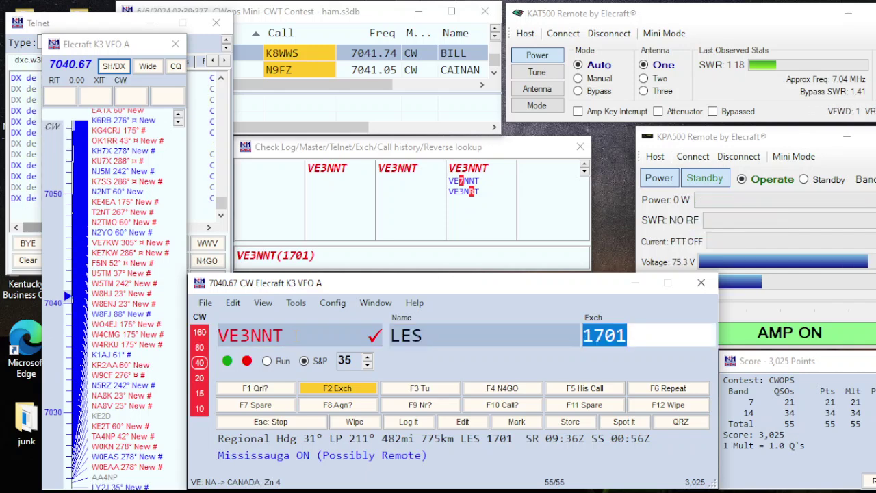
key("Return")
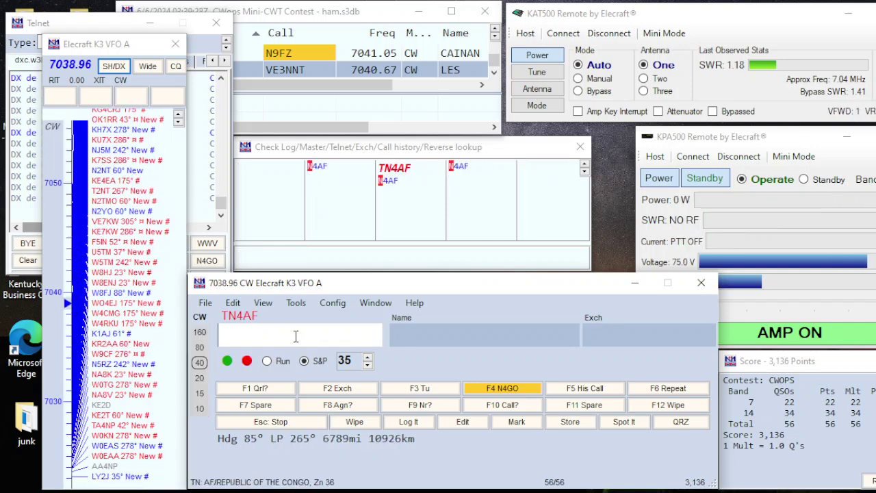
Skip the TN4AF spot, answer N4ZZ on 7038.03 kHz and log the contact with exchange 902.
key("space")
key("Return")
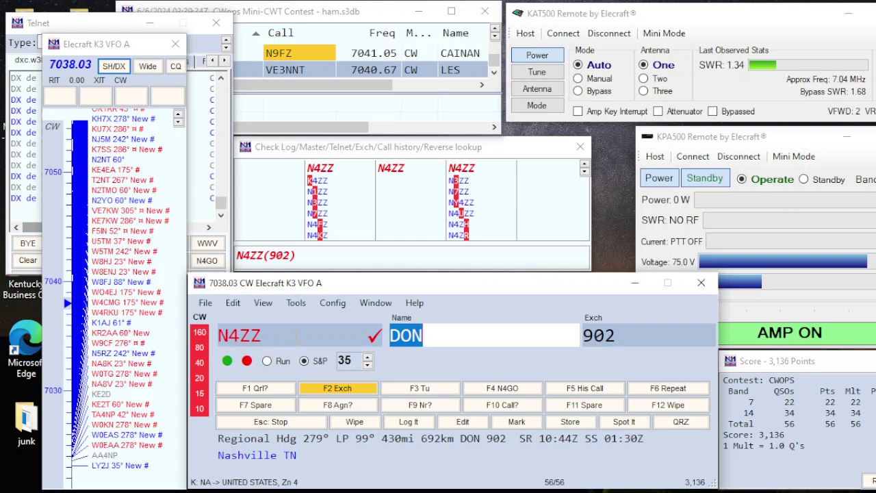
key("space")
key("Return")
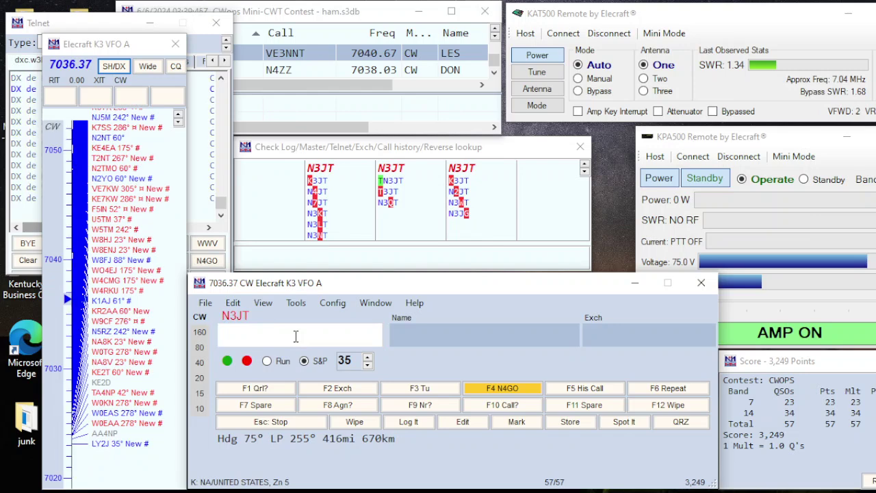
Answer N3JT on 7036.37 kHz and log the contact with exchange 1.
key("Return")
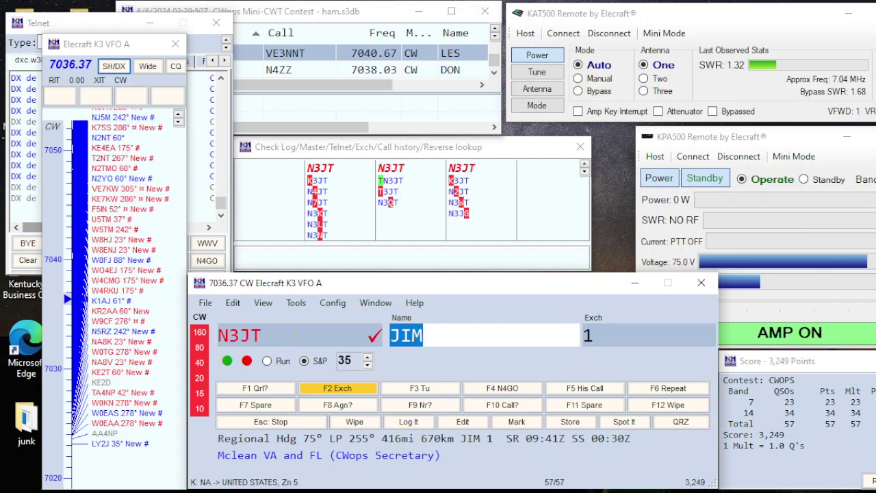
key("Tab")
key("Return")
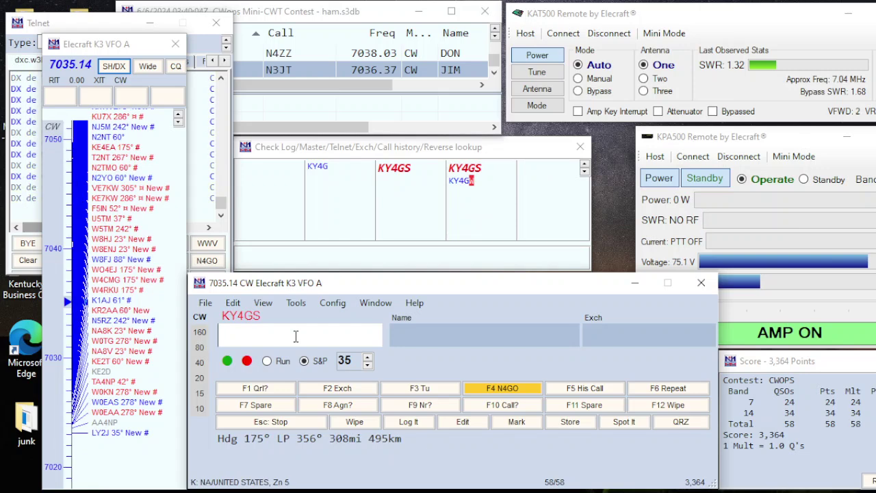
type("KY4GS")
key("Return")
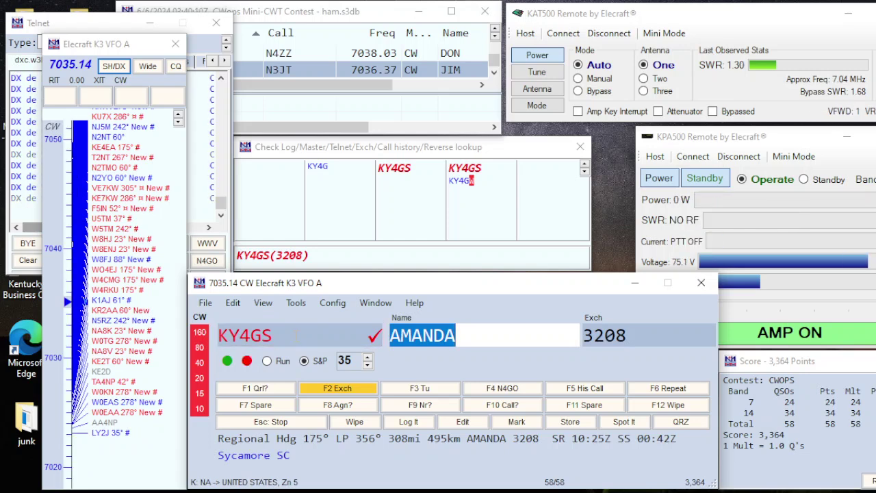
key("F4")
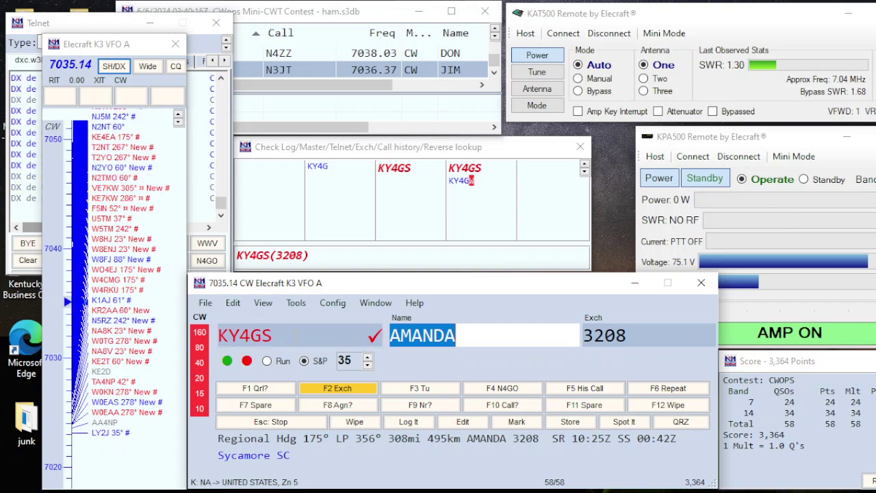
key("Tab")
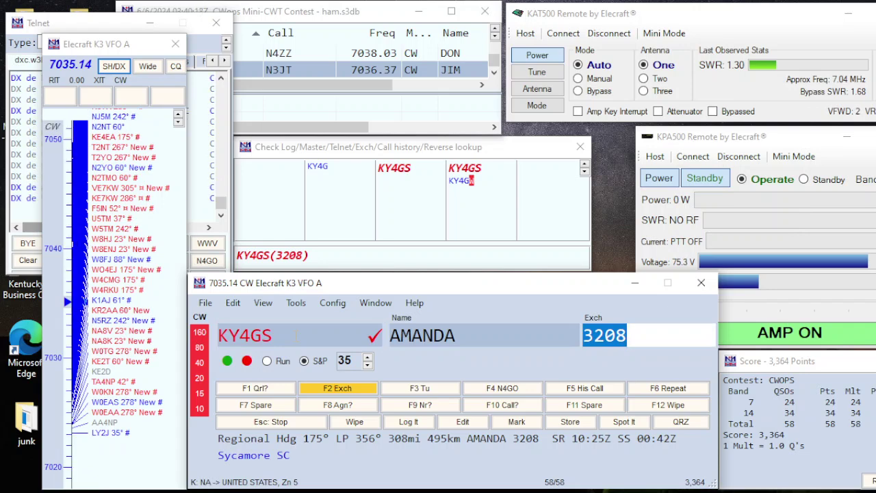
key("Return")
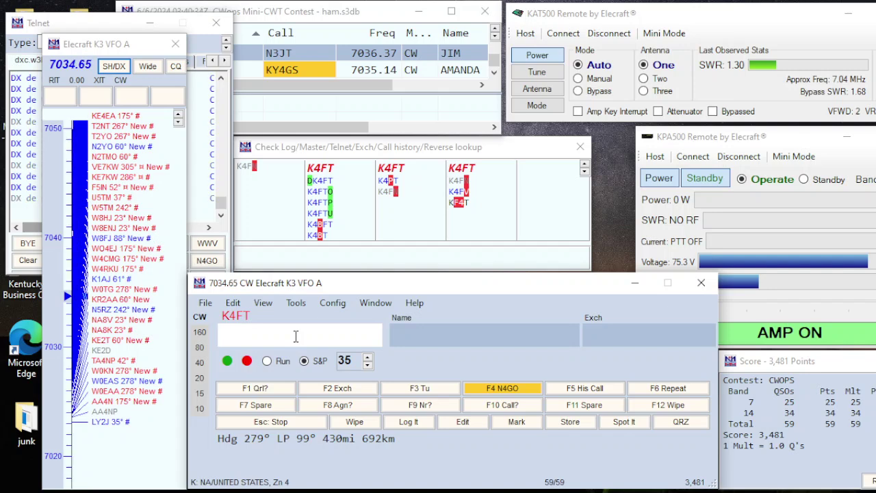
type("K4FT")
key("space")
key("Return")
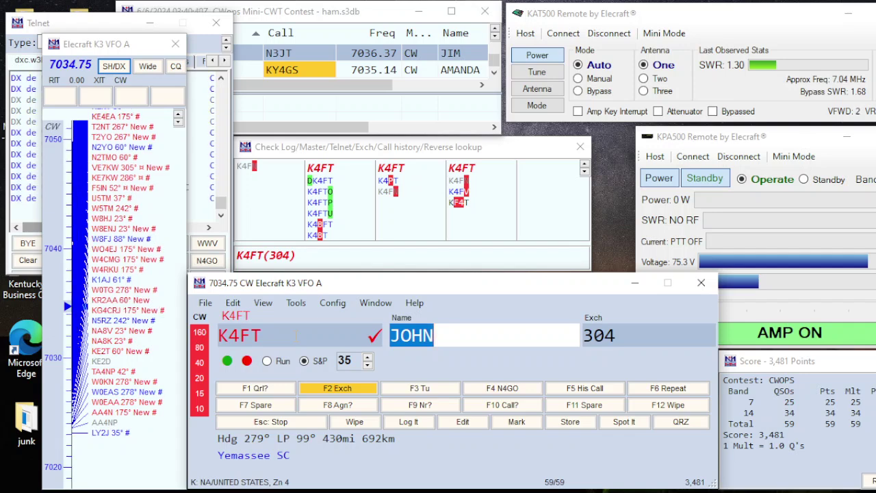
key("alt+w")
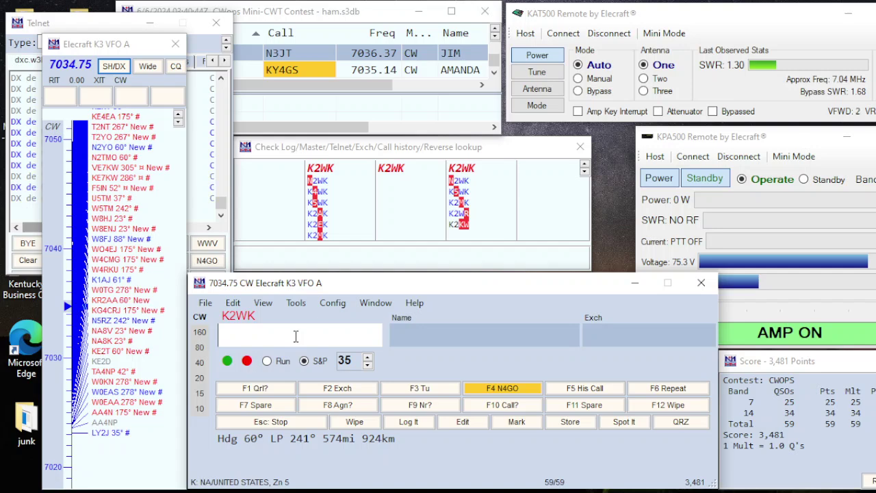
Answer the spotted station K2WK on 7034.75 kHz and log the contact with exchange 444.
key("space")
key("Return")
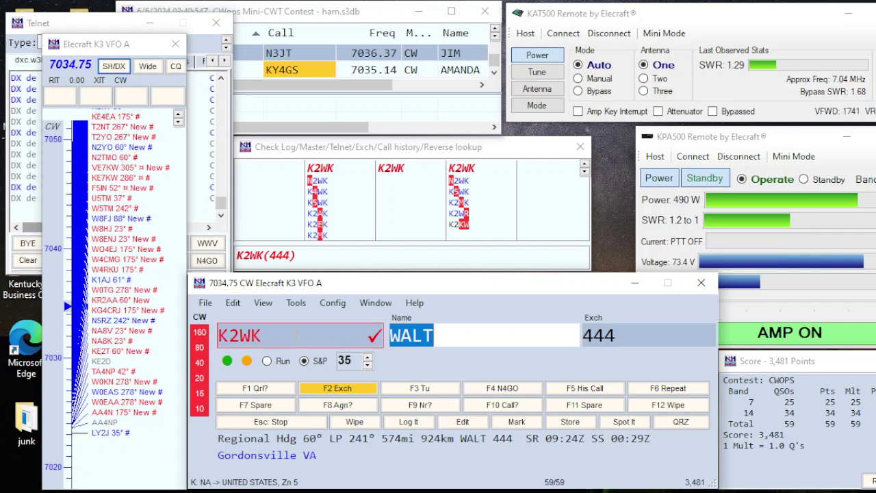
key("Tab")
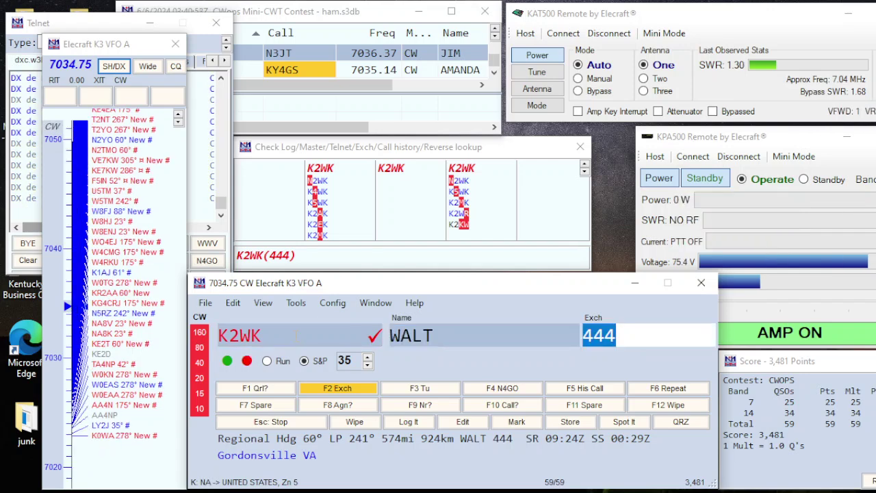
key("Return")
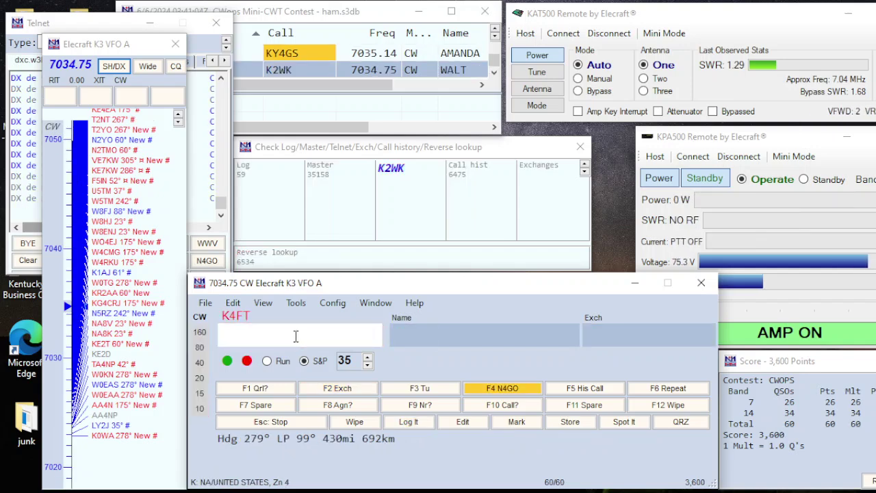
key("space")
key("Return")
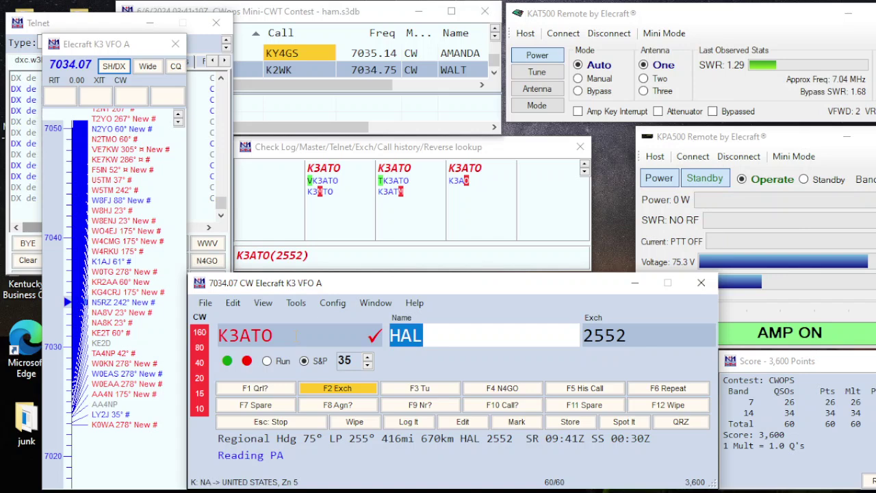
key("Tab")
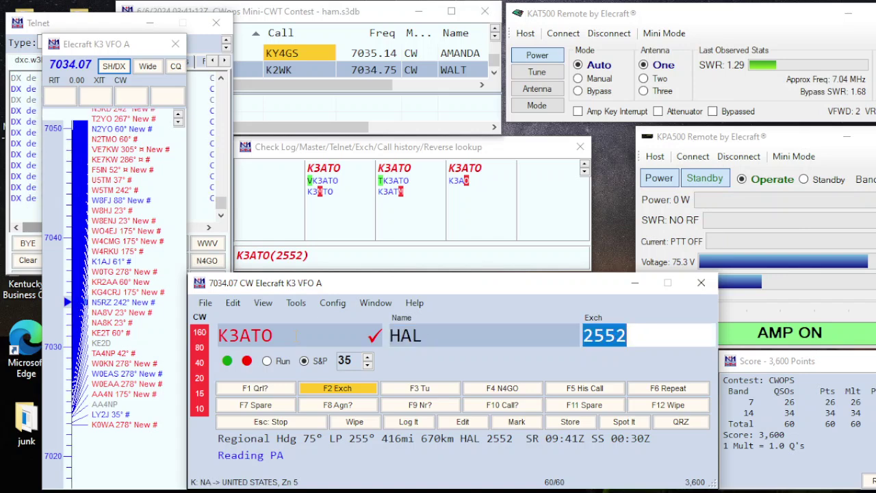
key("Return")
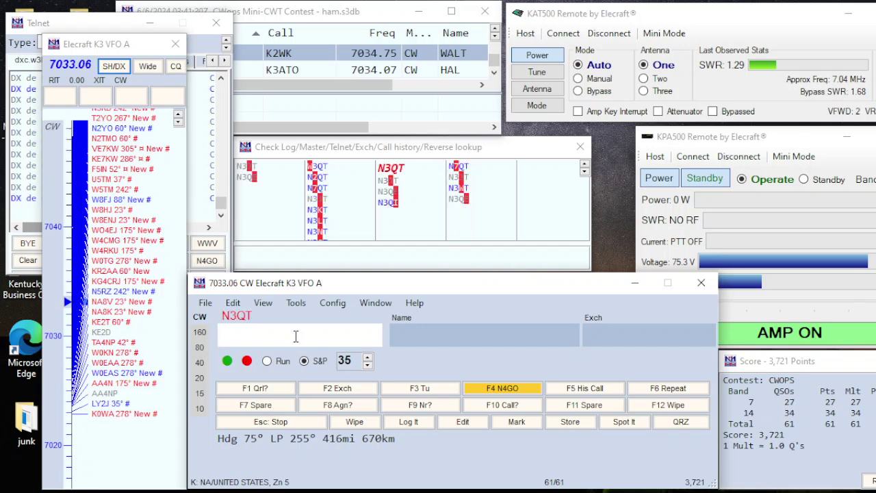
key("space")
key("alt+w")
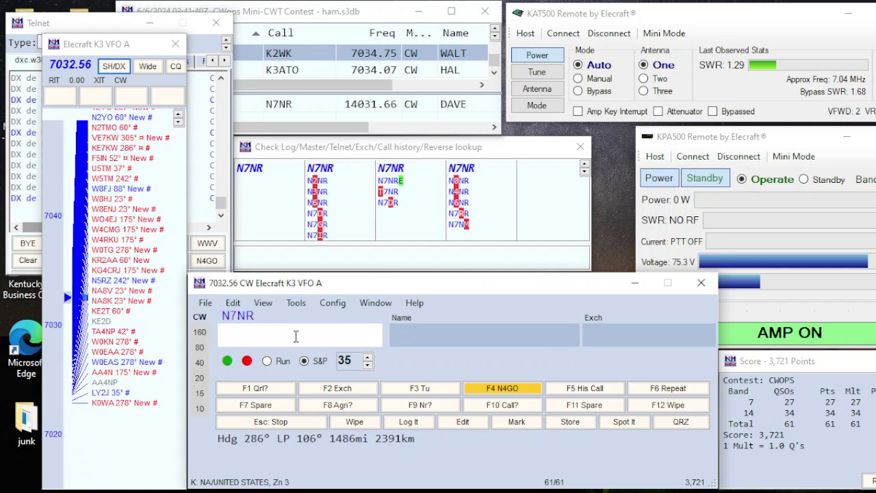
key("space")
key("F2")
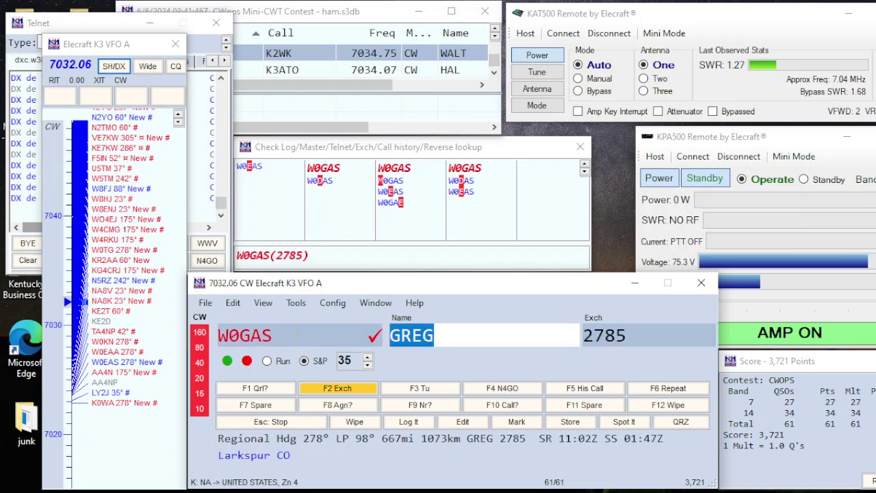
key("F2")
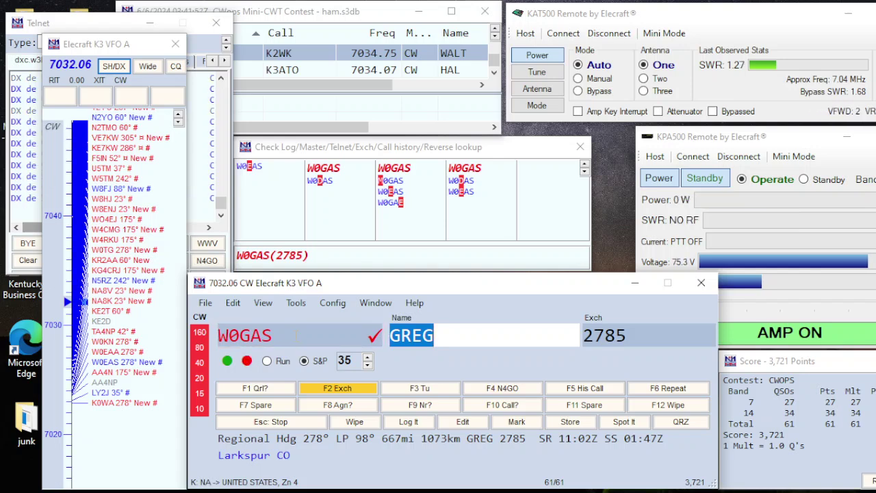
key("F2")
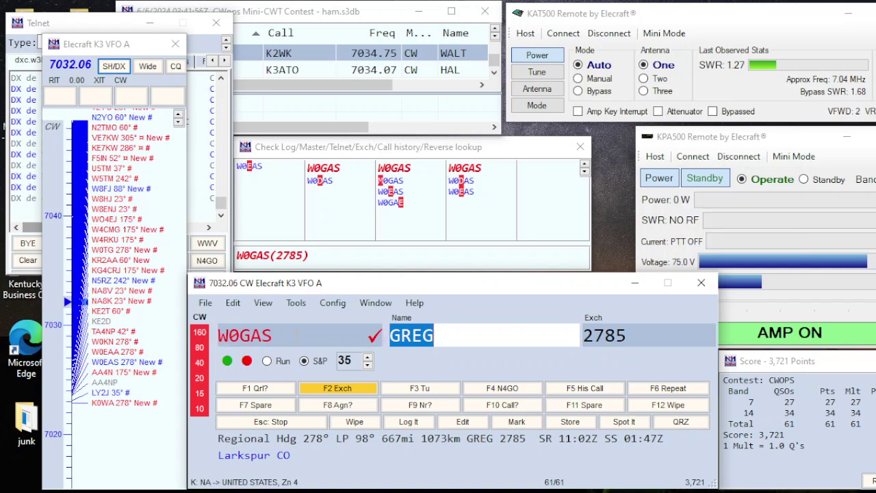
key("F2")
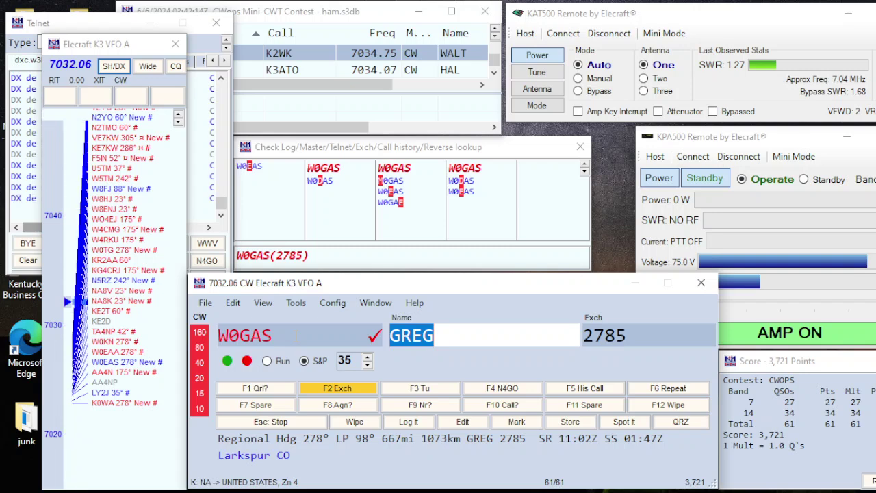
key("Return")
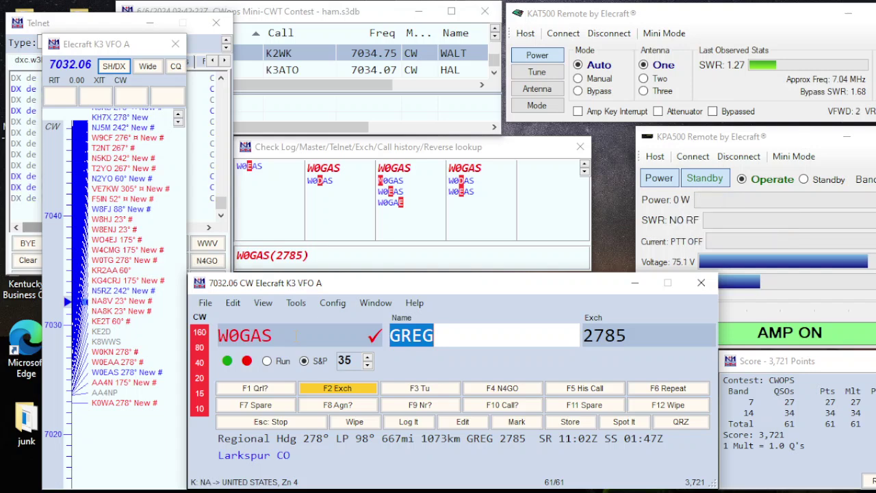
key("Return")
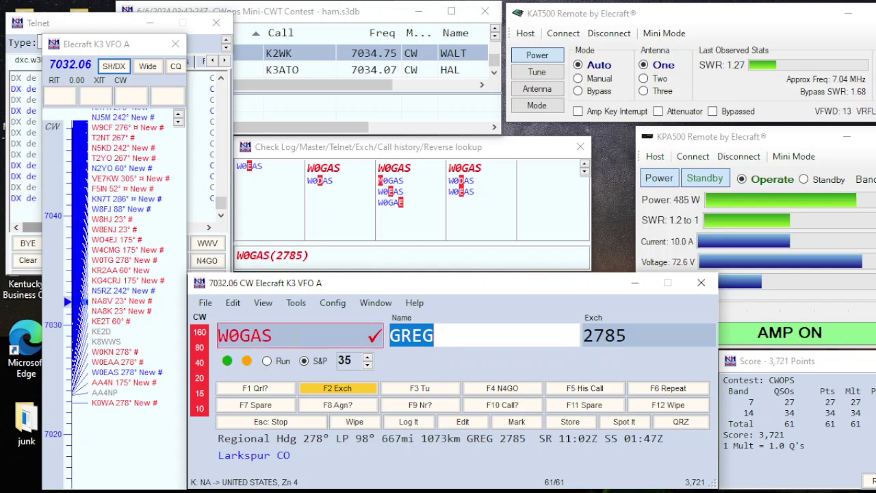
key("Tab")
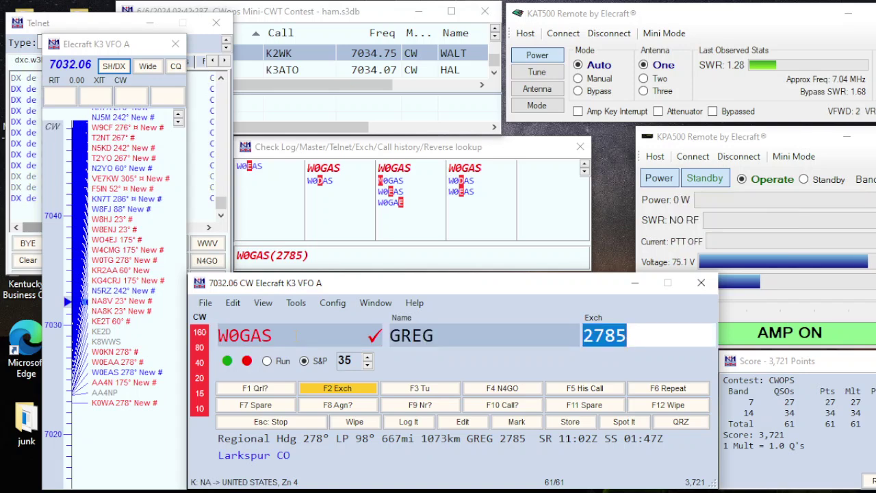
key("Return")
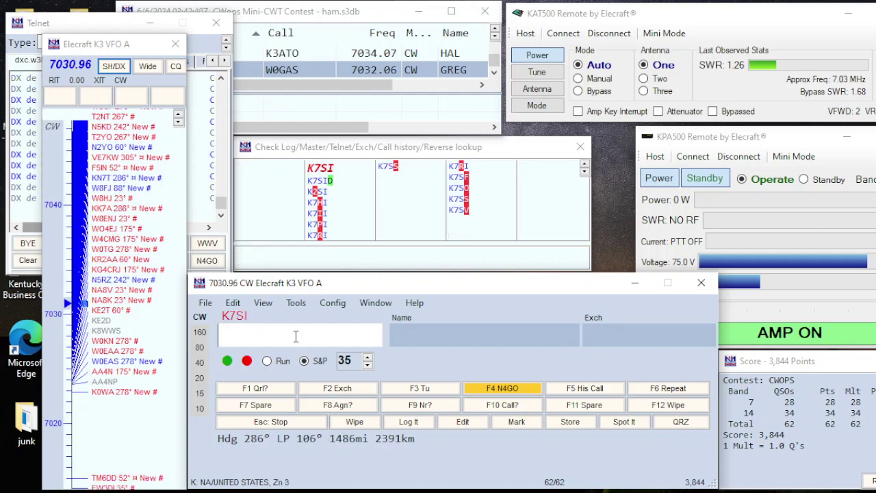
key("space")
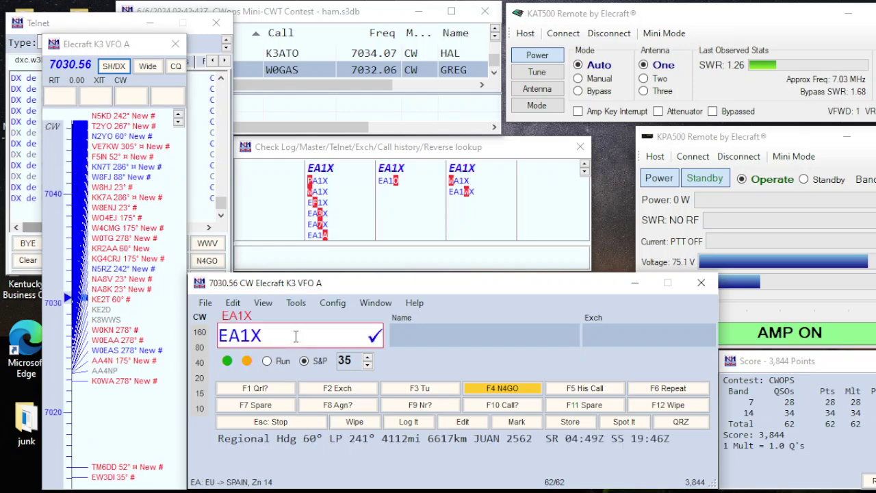
key("Return")
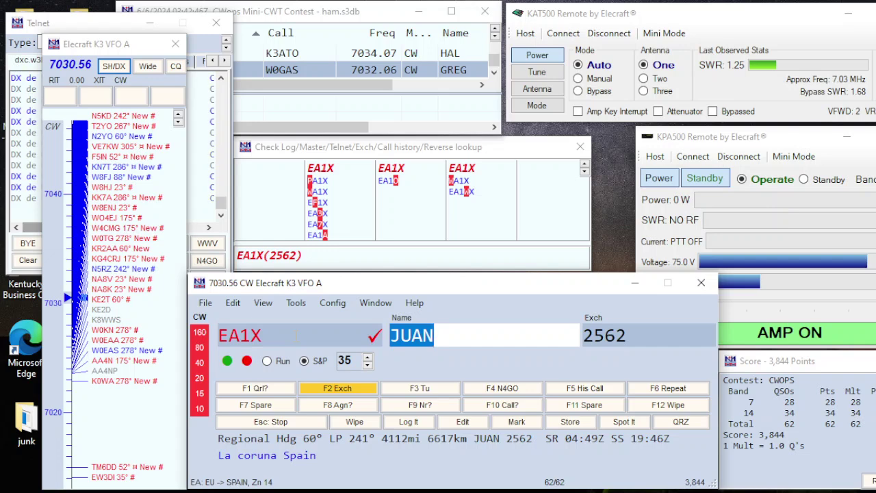
key("space")
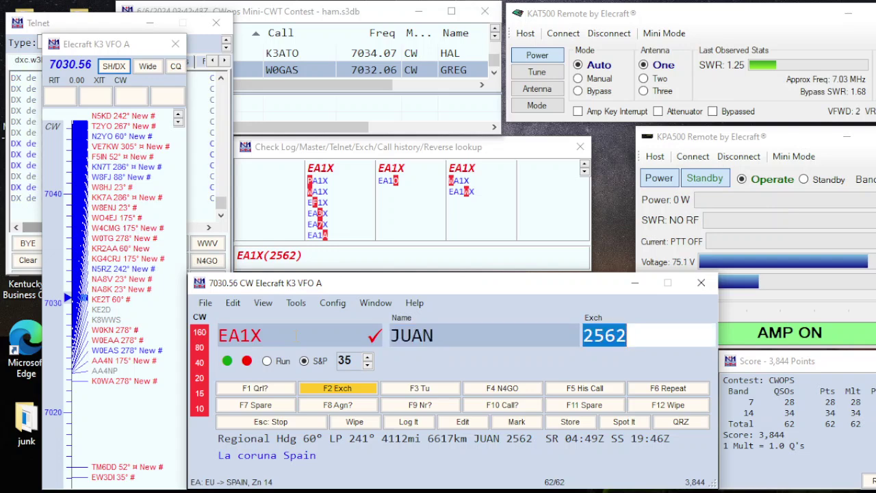
key("Return")
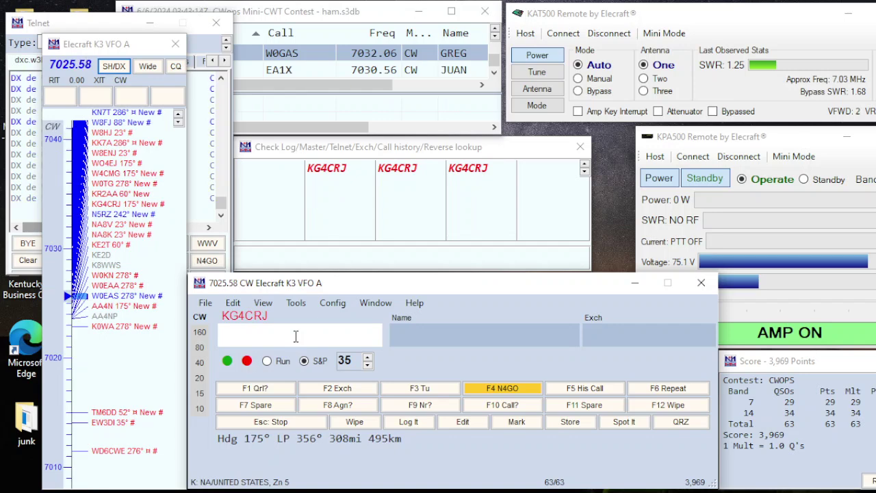
Clear the KG4CRJ entry on 7025.58 kHz and start calling CQ in Run mode on 7022.64 kHz.
key("space")
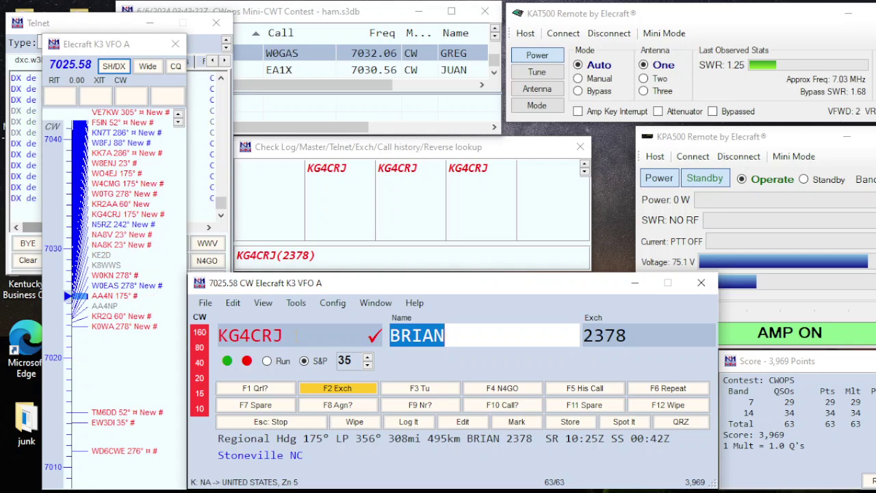
key("alt+w")
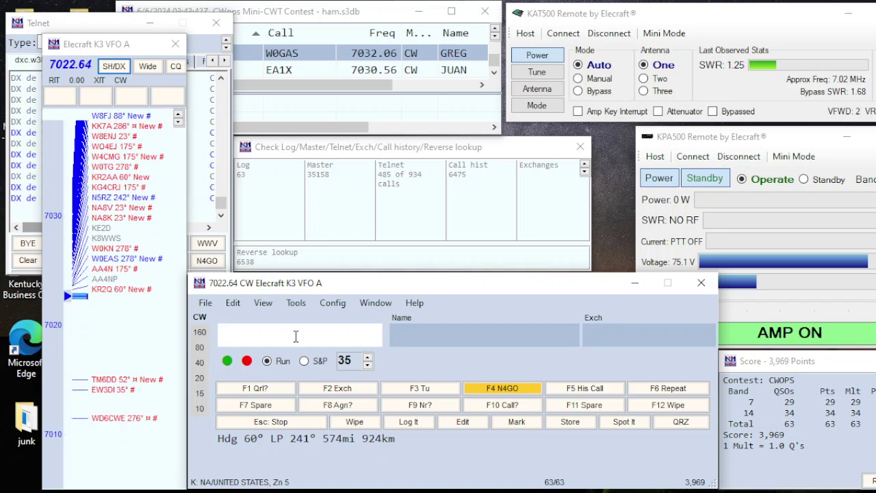
key("F1")
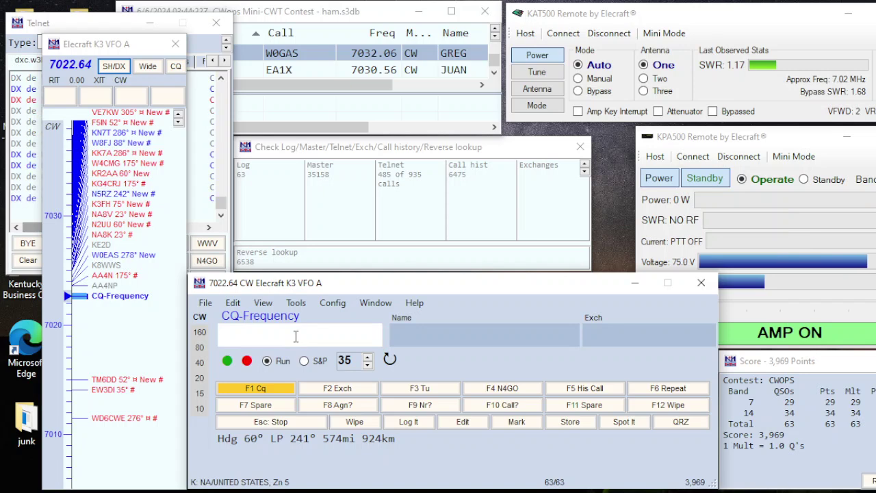
type("AE5")
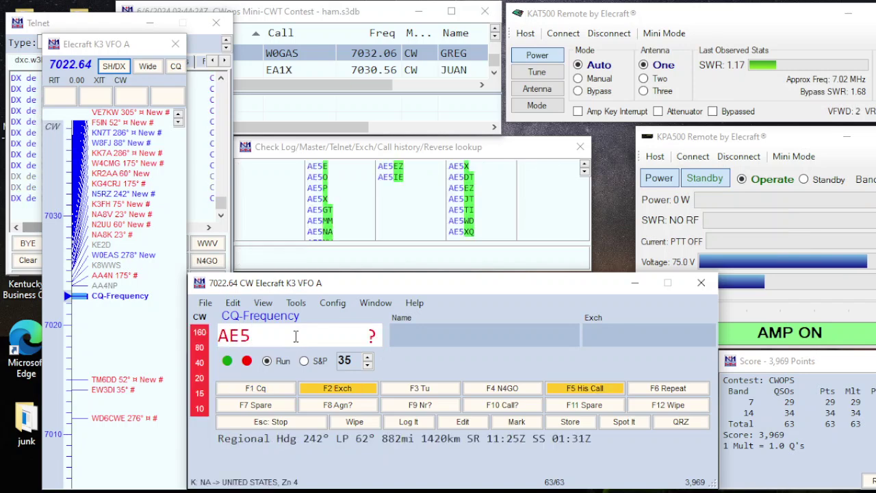
type("EZ")
key("Return")
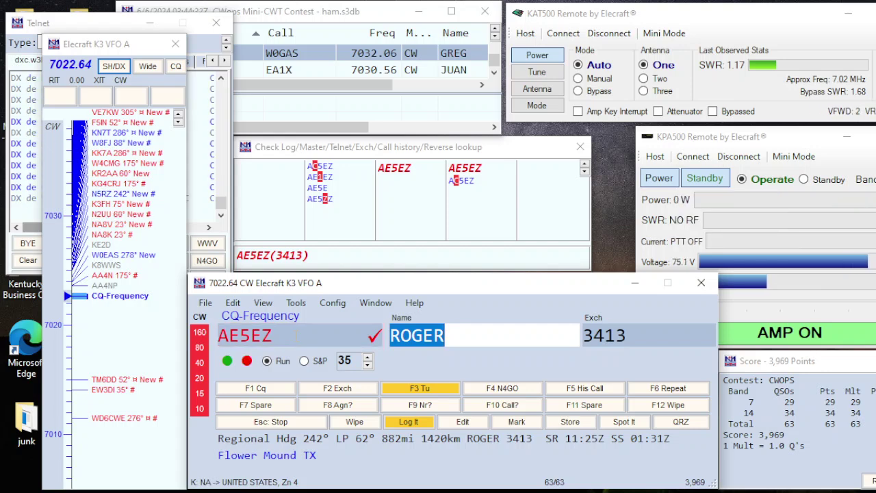
key("Tab")
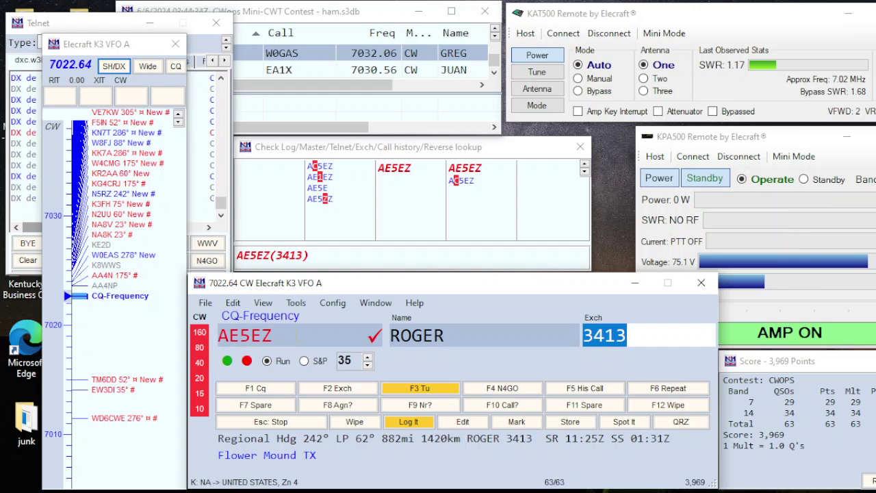
key("Return")
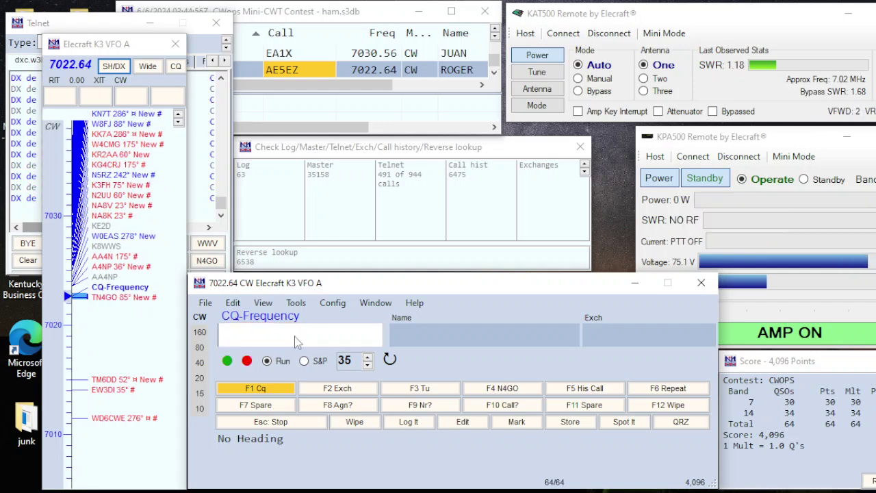
type("K1DW")
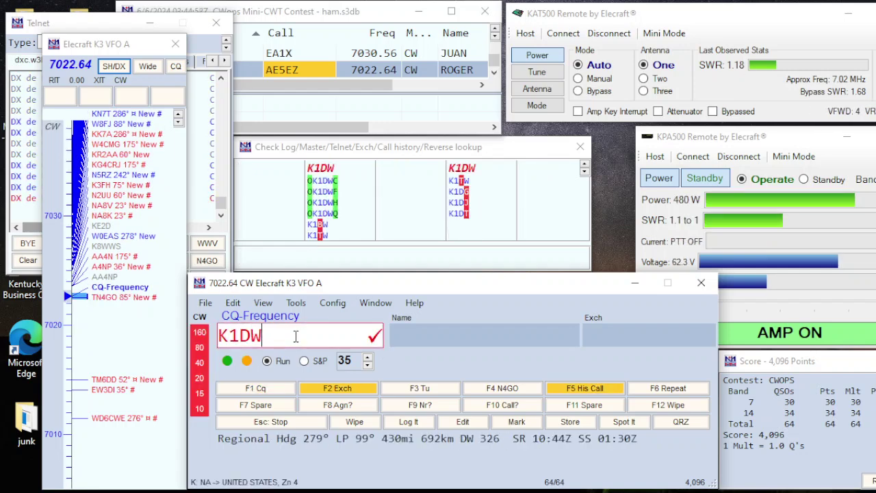
key("Return")
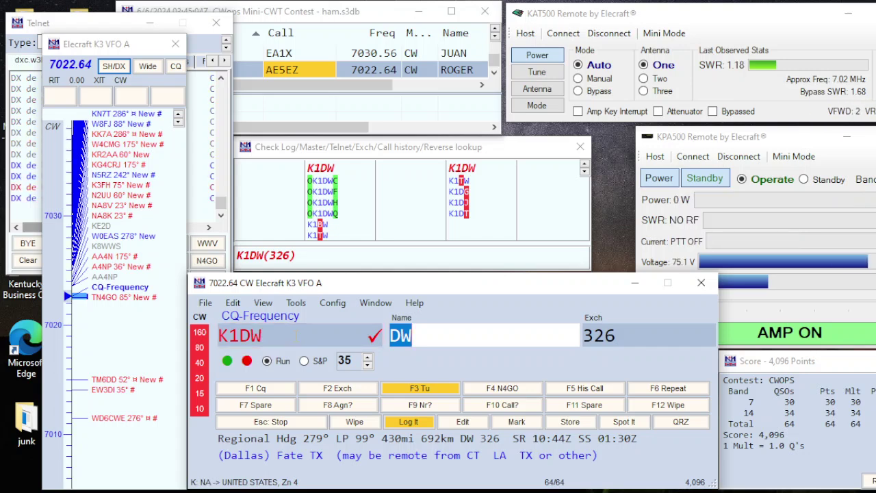
key("Tab")
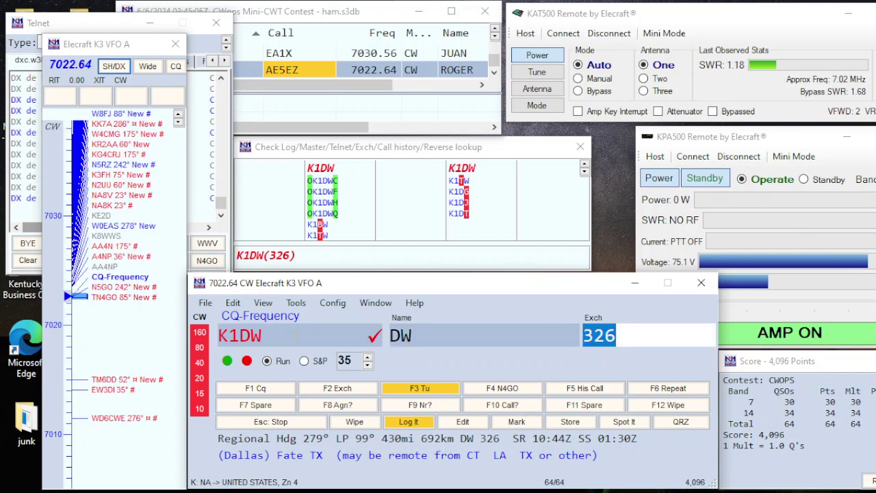
key("Return")
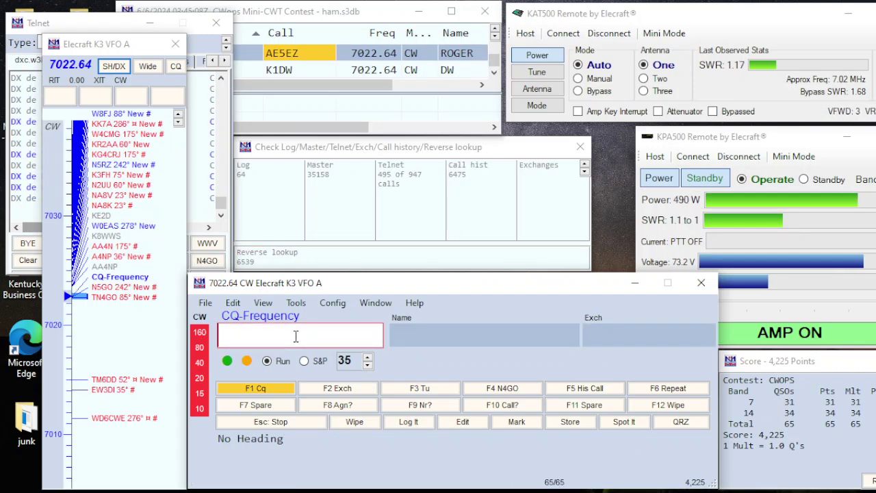
Answer the caller KV0I on 7022.64 kHz and log the contact with exchange 2265.
type("K")
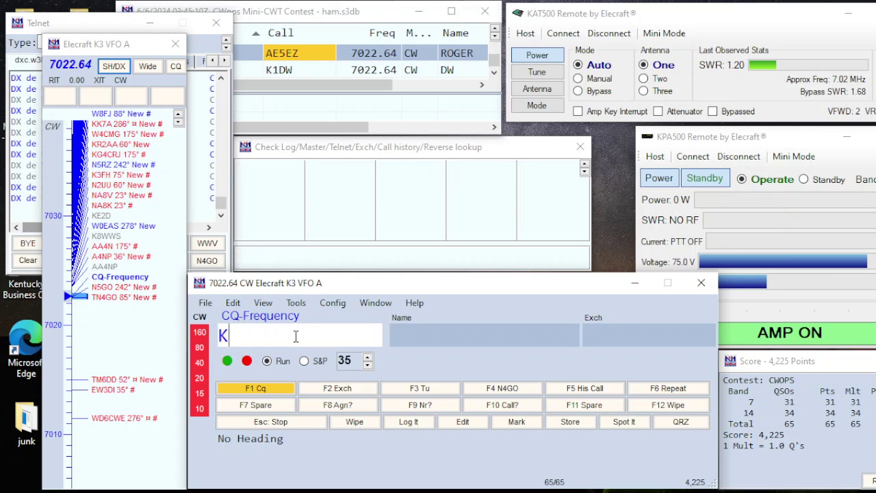
type("V0I")
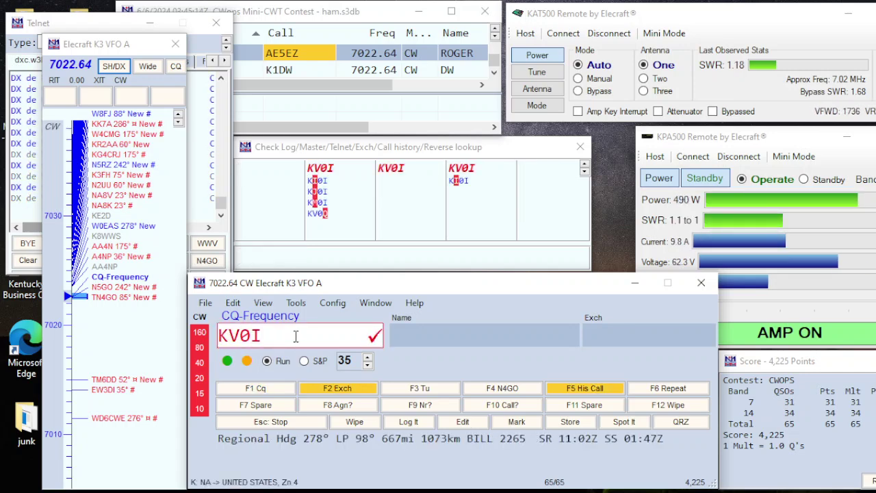
key("Return")
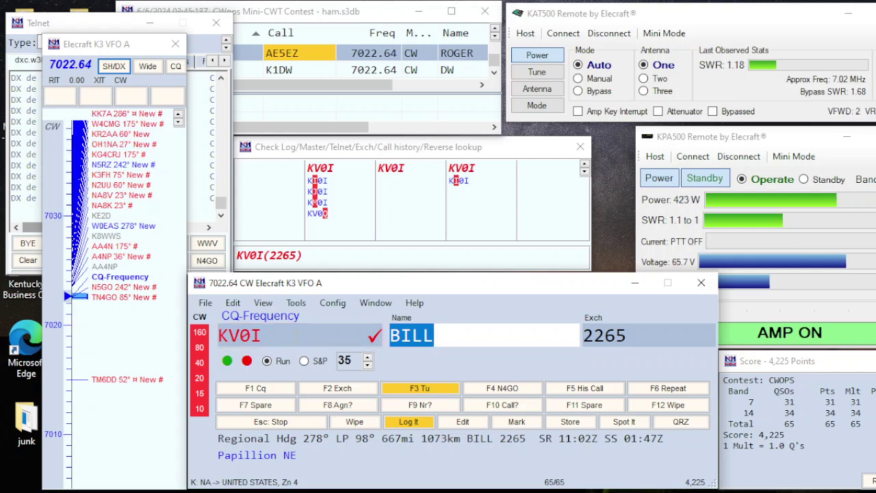
key("Tab")
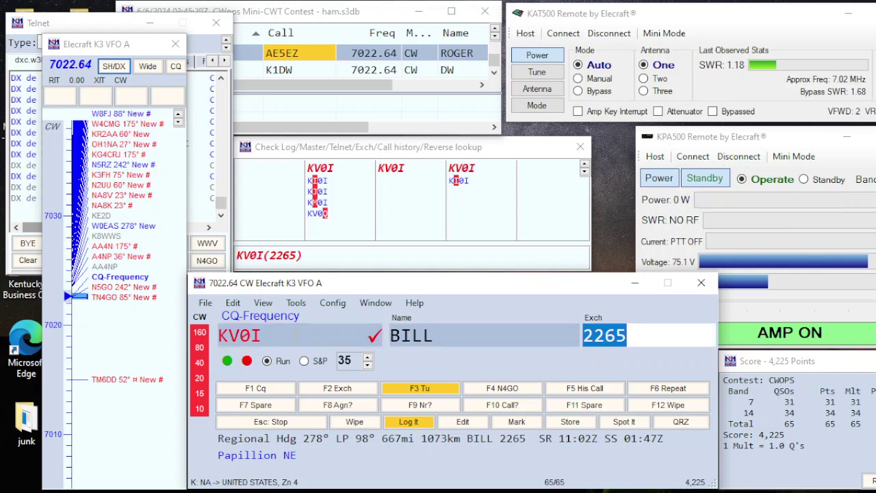
key("Return")
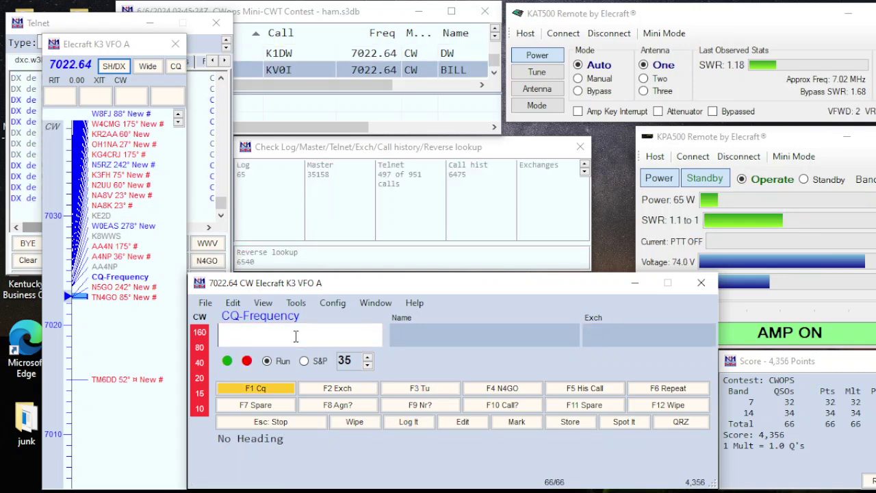
type("K3")
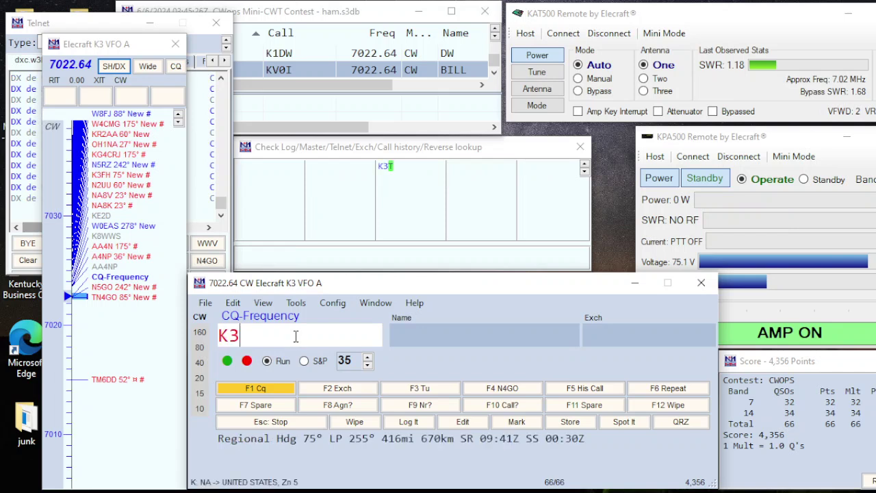
type("FHK")
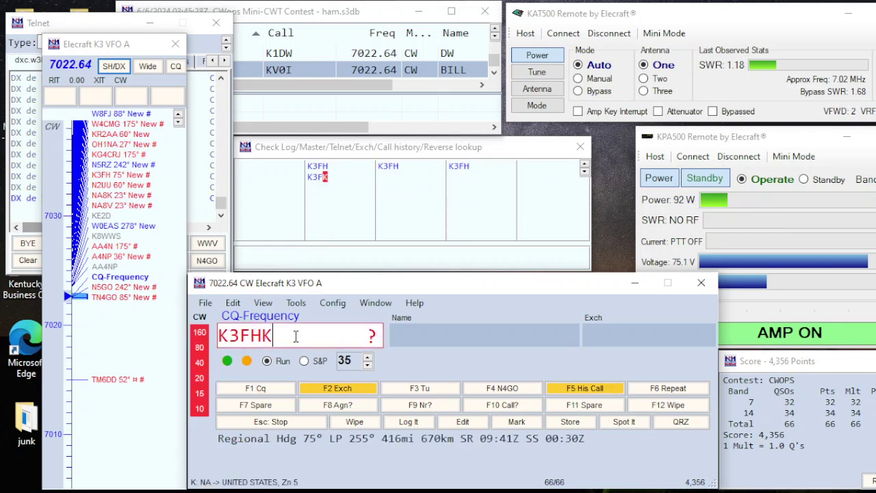
key("BackSpace")
key("Return")
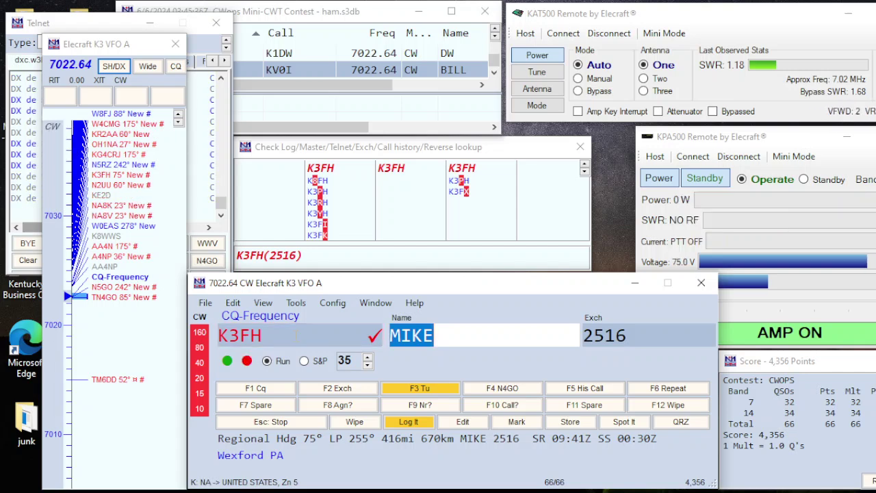
key("Tab")
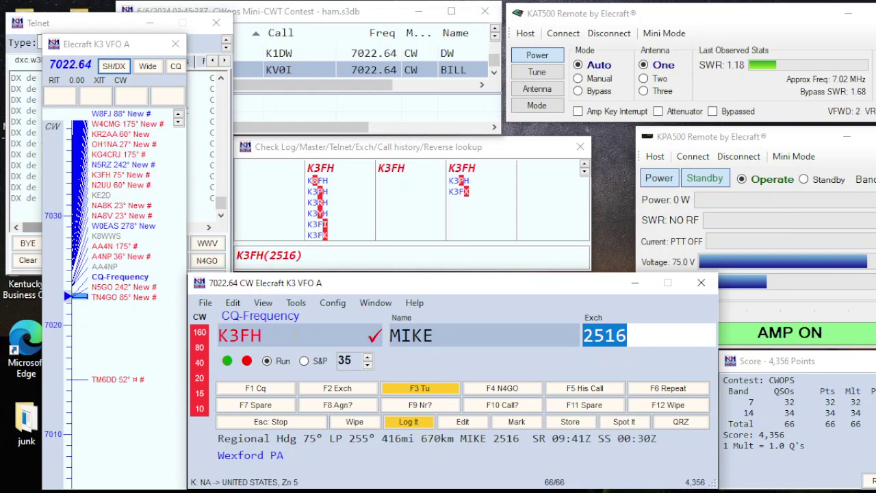
key("Return")
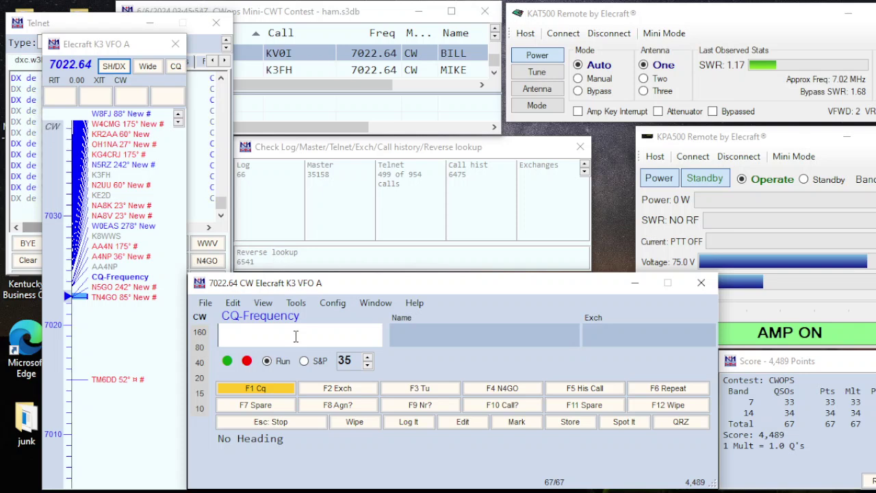
Complete the partial callsign NL to HA6NL, send the exchange, and log the contact with exchange 3400.
type("NL")
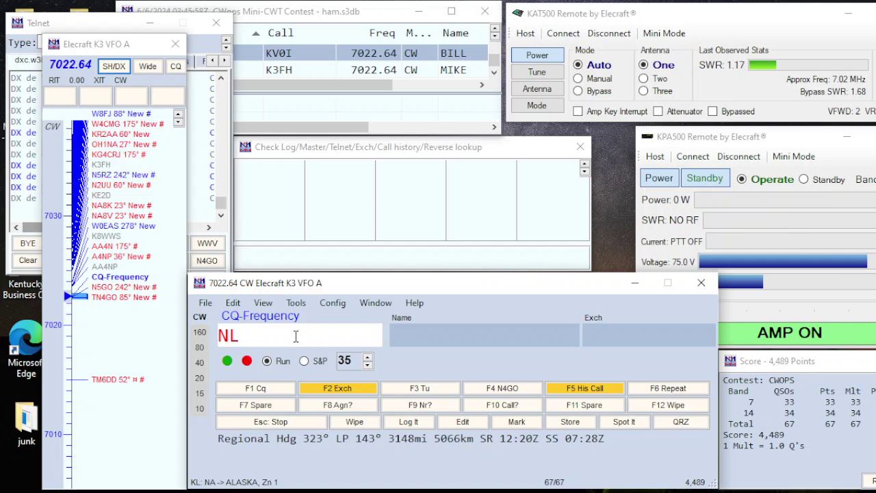
key("Home")
type("HA6")
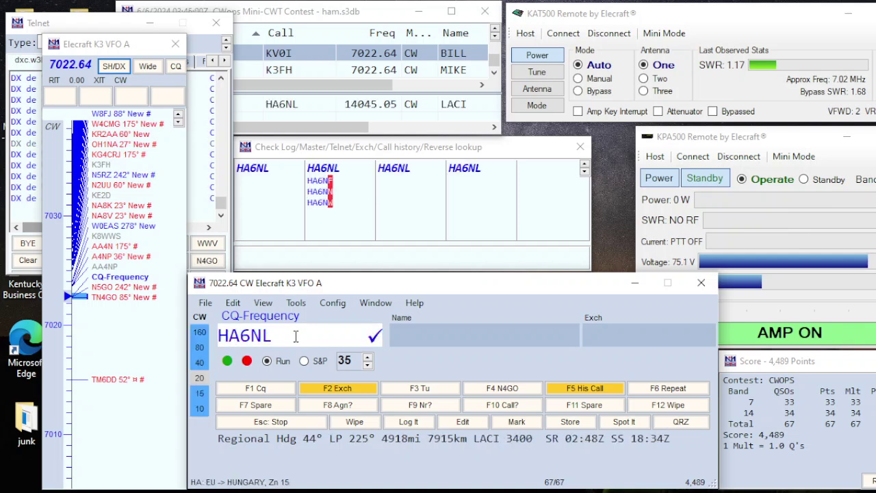
key("Return")
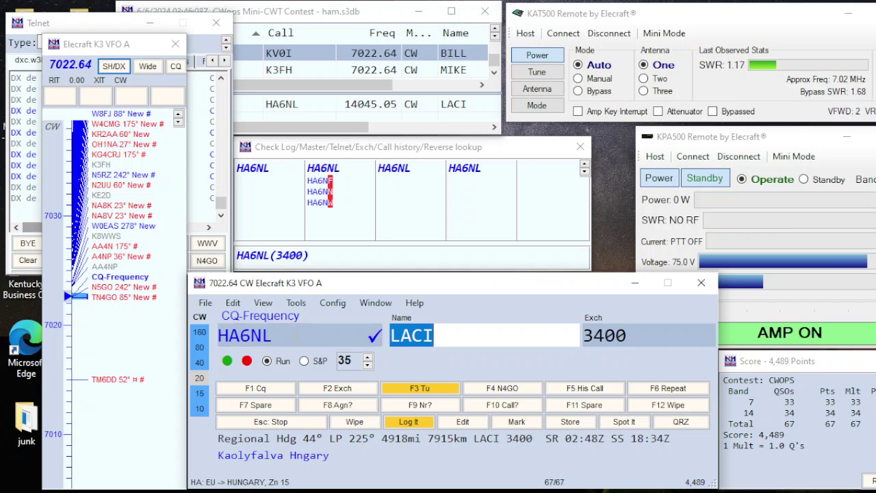
key("Tab")
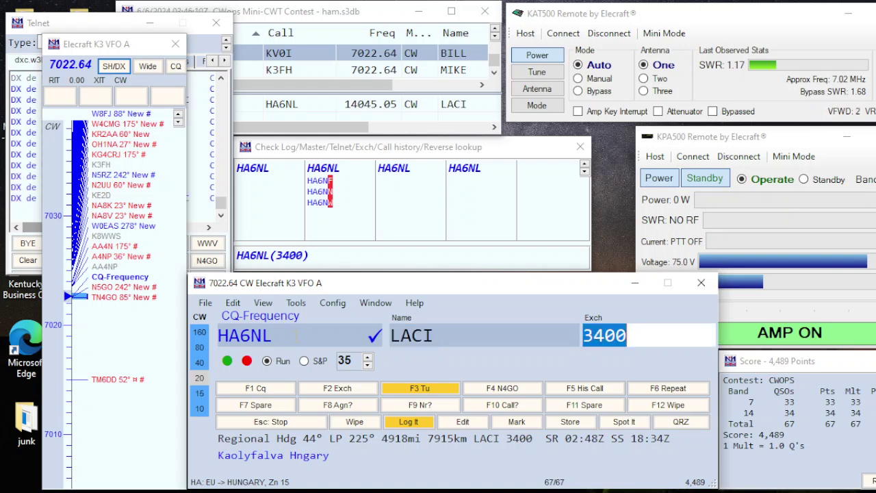
key("Return")
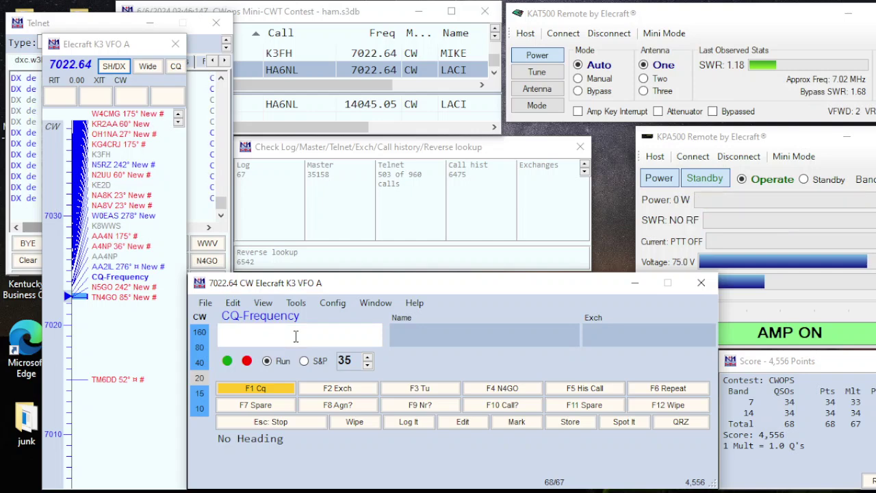
Answer AG9G, send a manual CW message of 73, and log the contact with exchange WI.
type("AG")
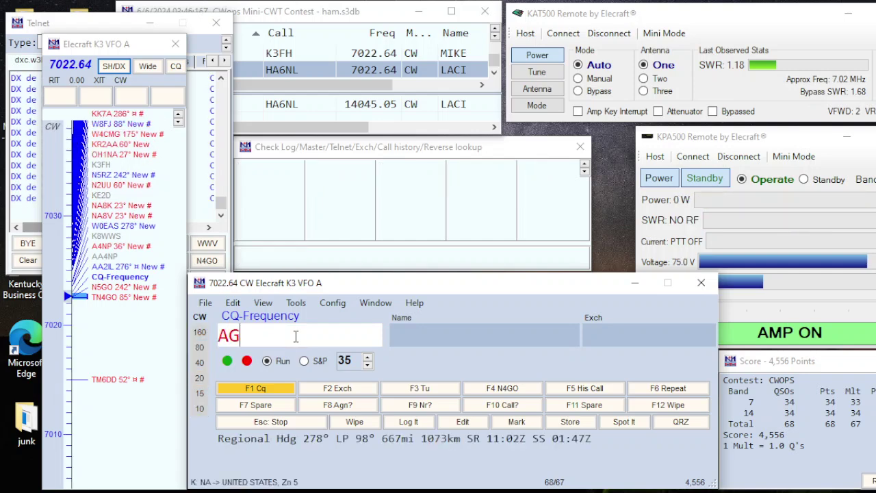
type("9")
type("G")
key("Return")
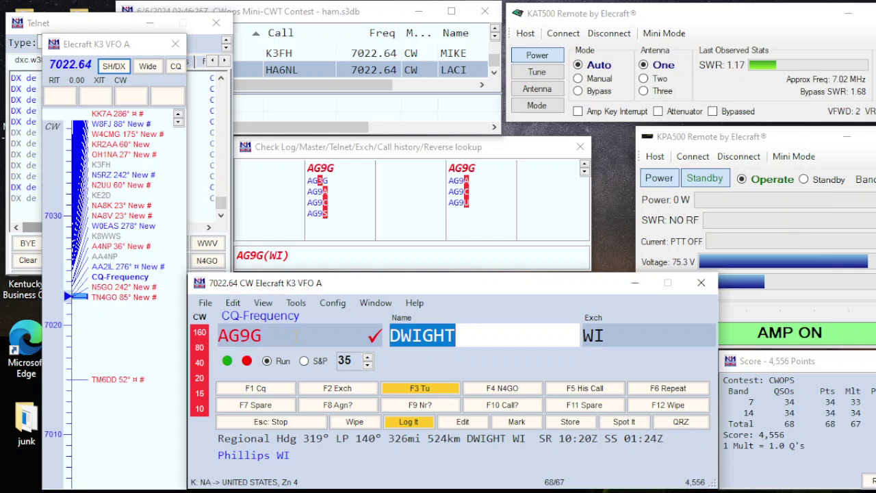
key("space")
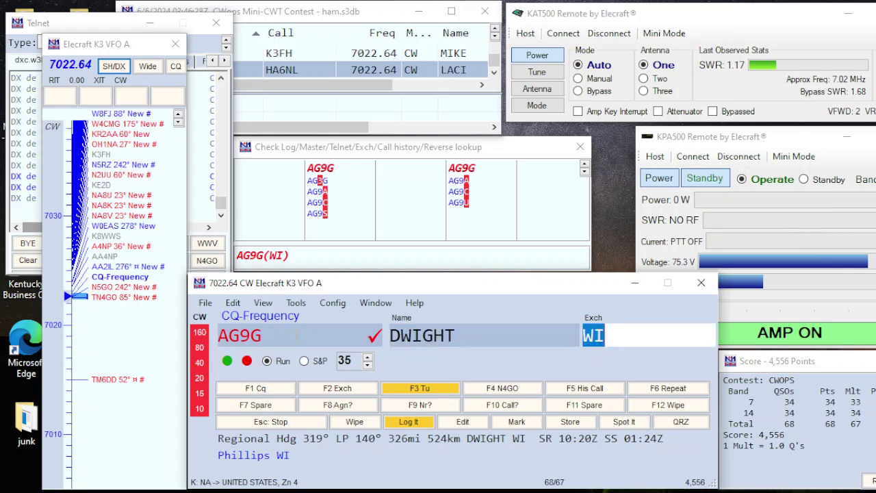
left_click(294, 336)
key("ctrl+k")
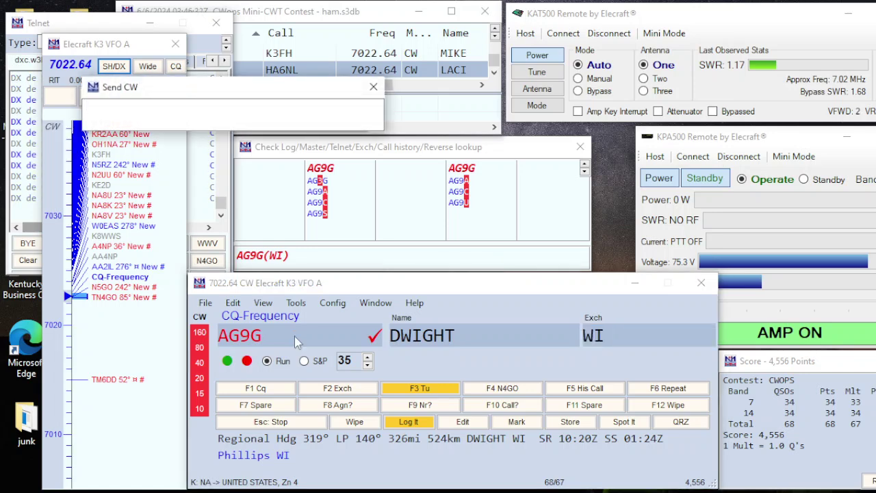
type("73")
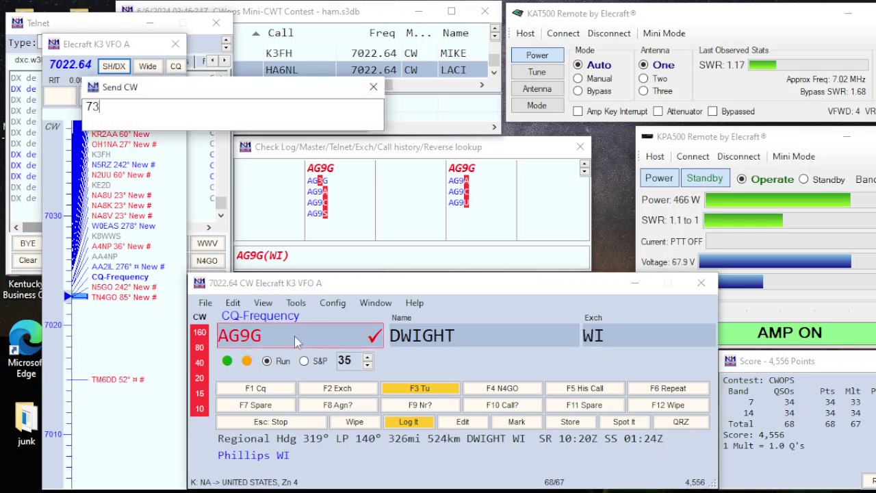
key("Return")
key("Return")
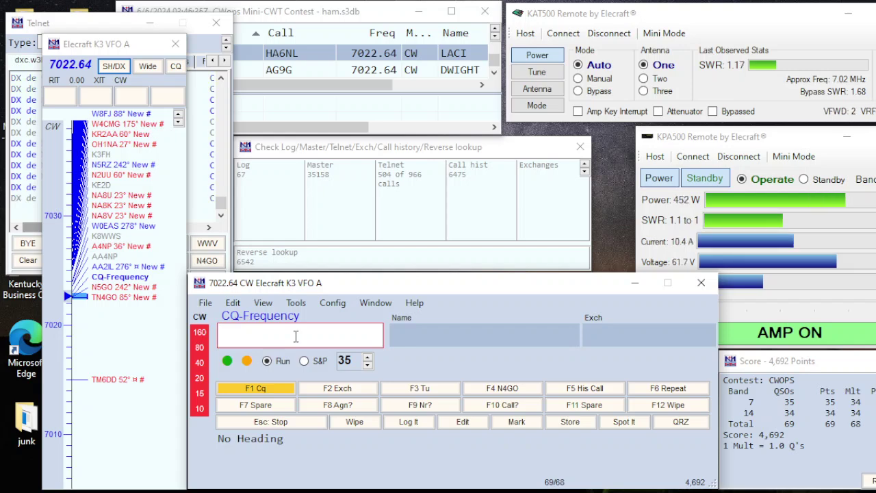
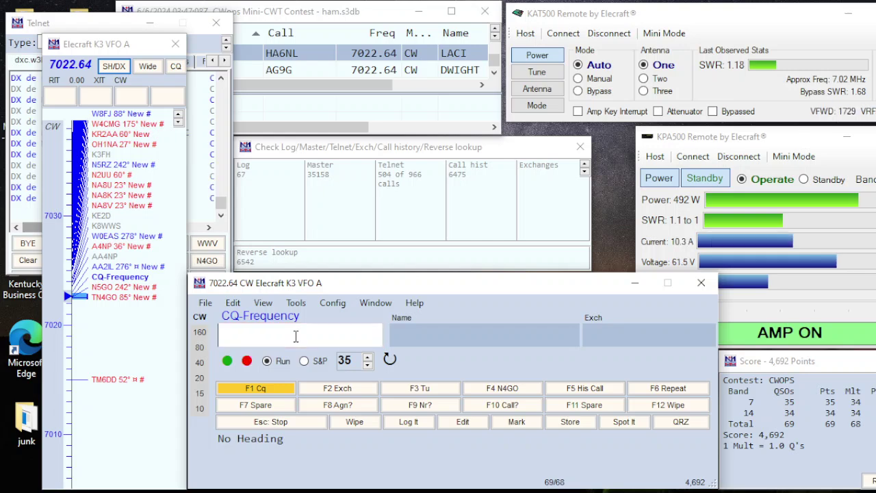
key("Return")
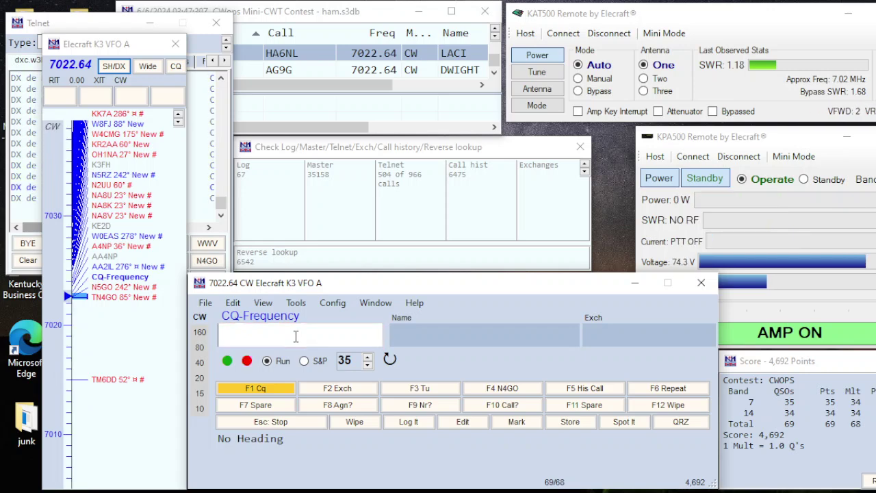
type("N")
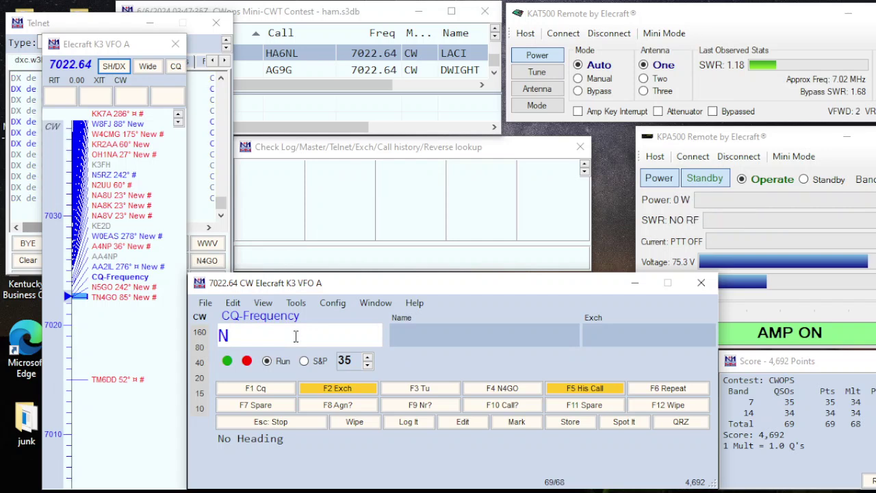
type("N4K")
key("Return")
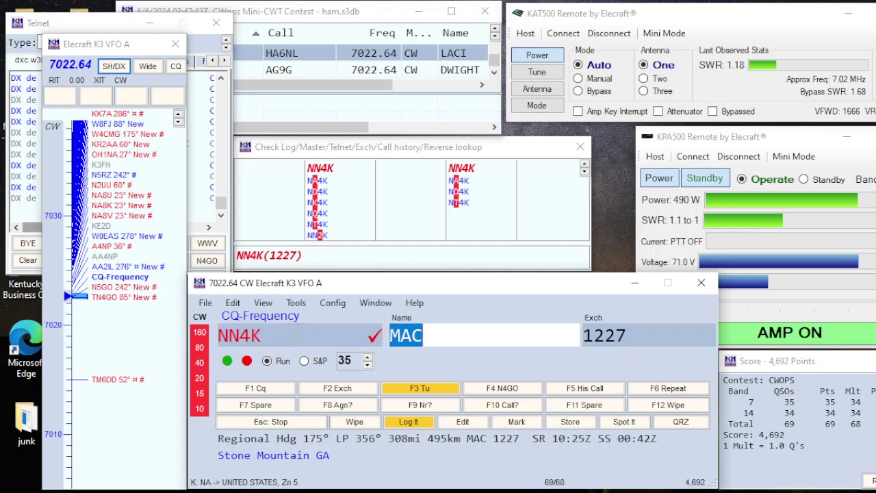
key("Tab")
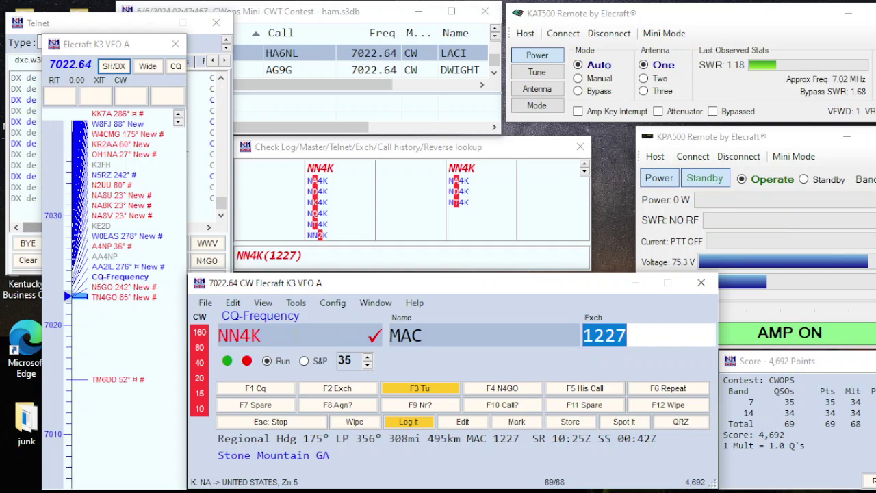
key("Return")
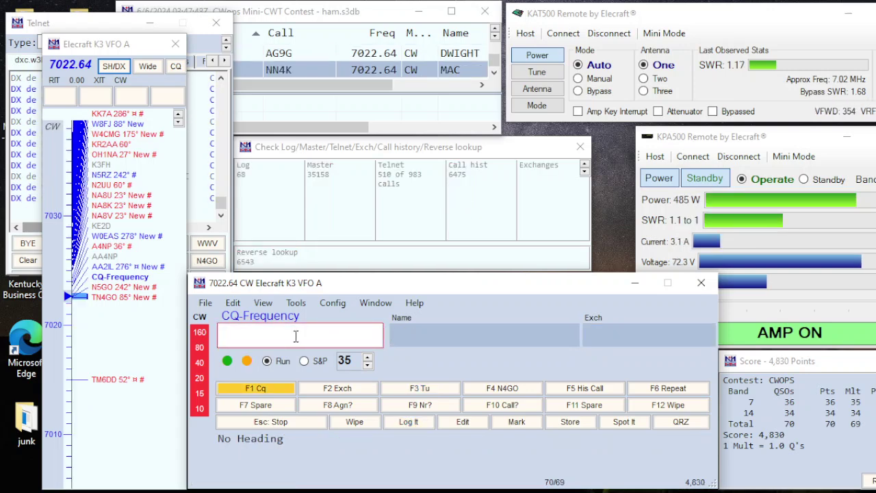
type("K")
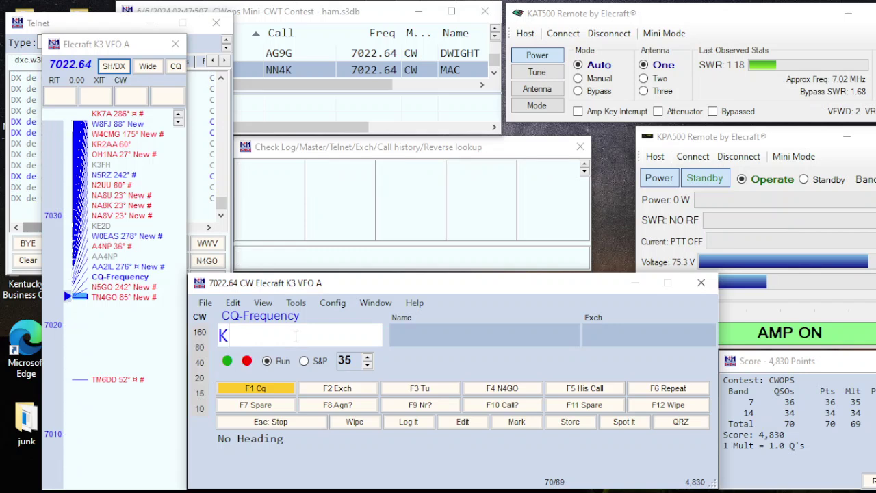
type("4")
key("Return")
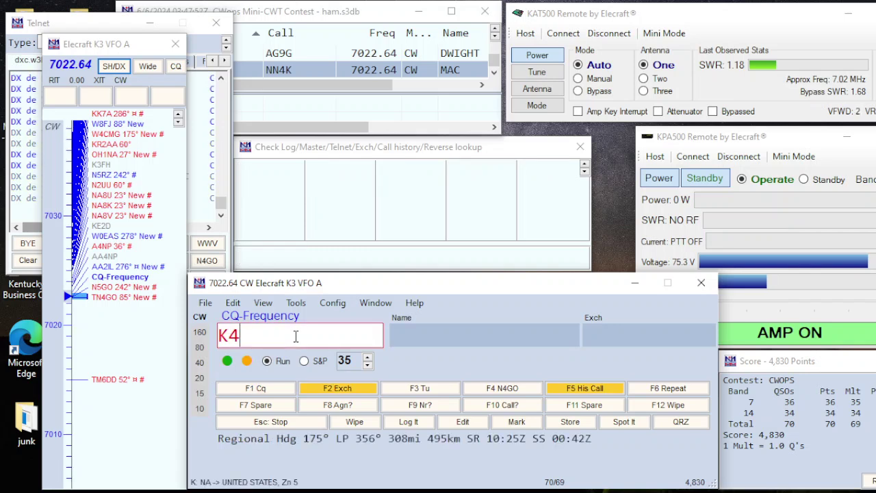
key("BackSpace")
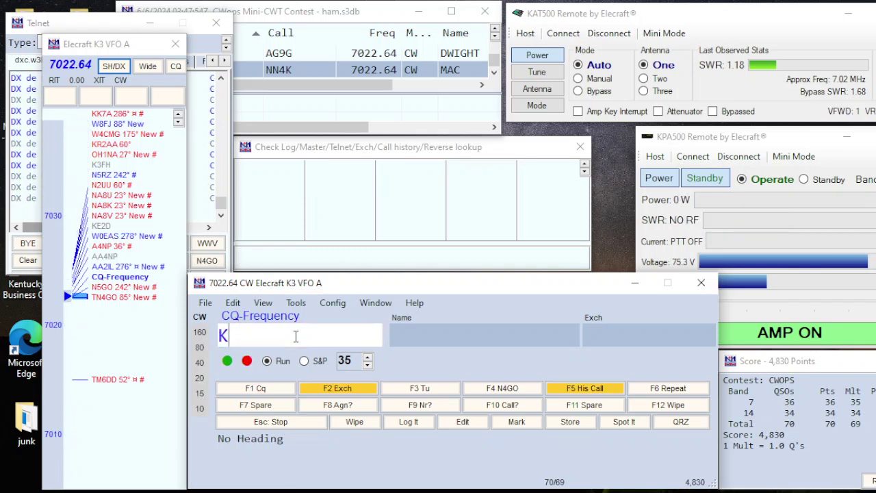
type("E4EA")
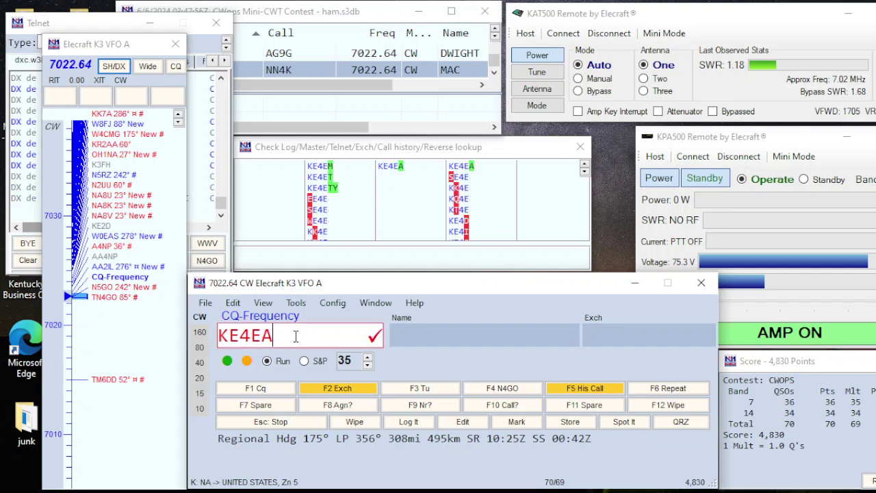
key("Return")
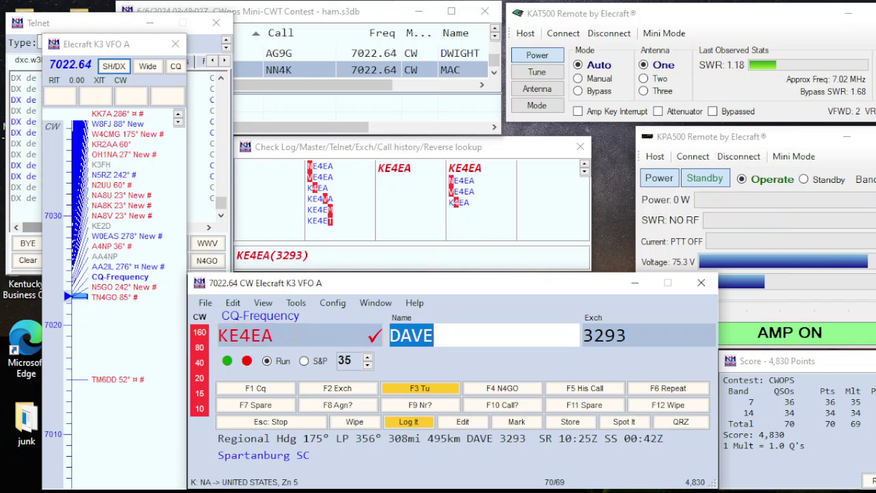
key("Tab")
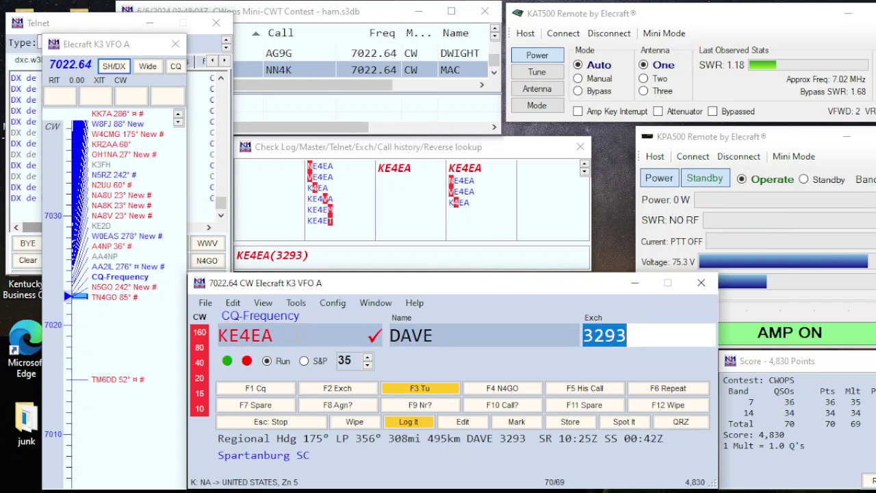
key("Return")
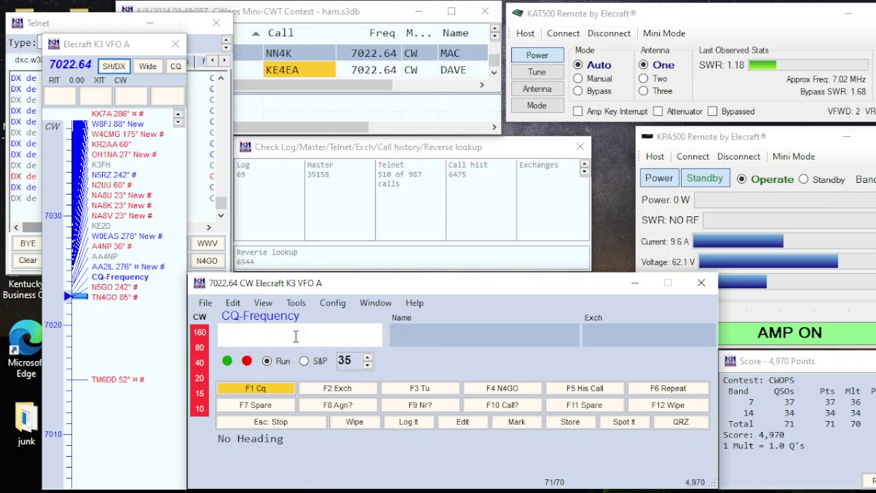
type("W")
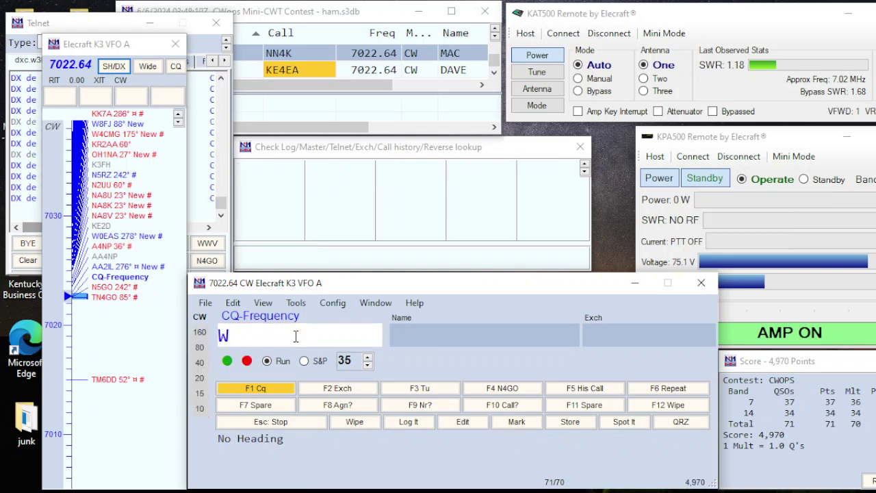
type("9LEY")
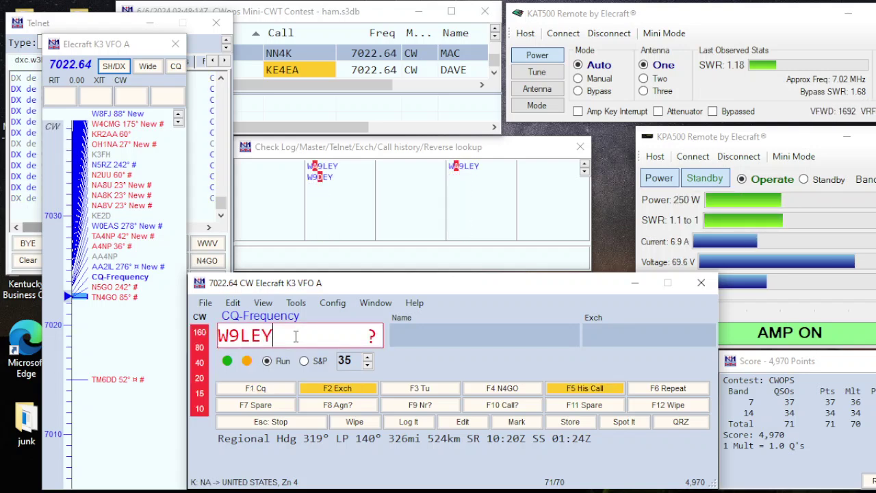
key("Return")
left_click(232, 333)
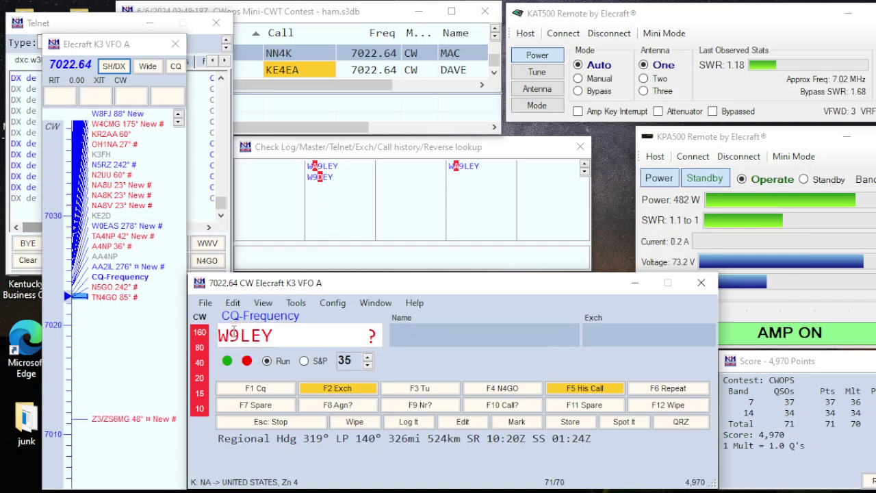
type("A")
key("Return")
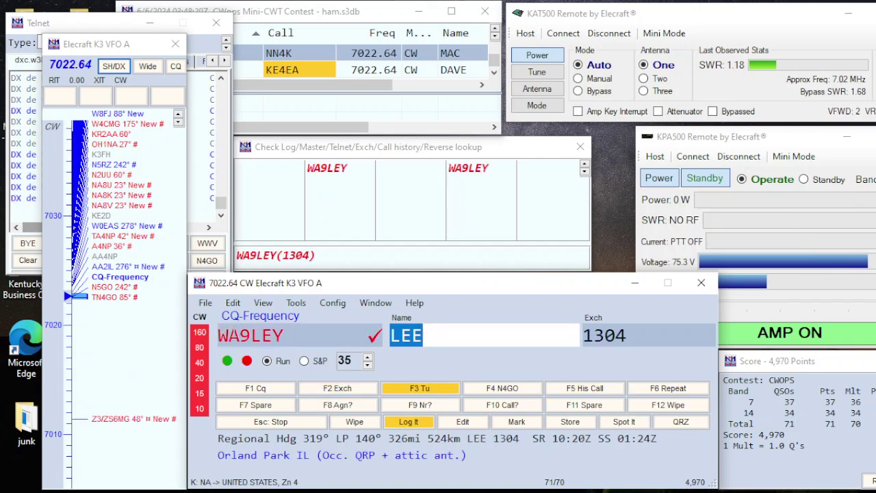
key("Tab")
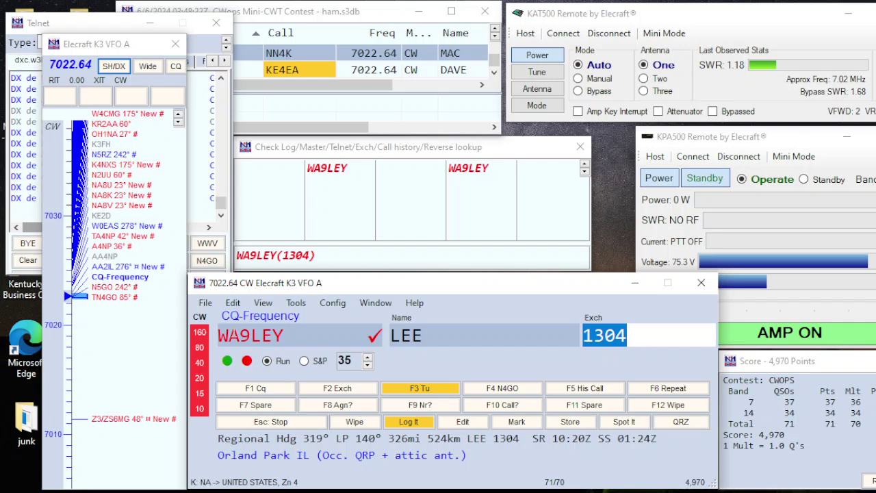
key("Return")
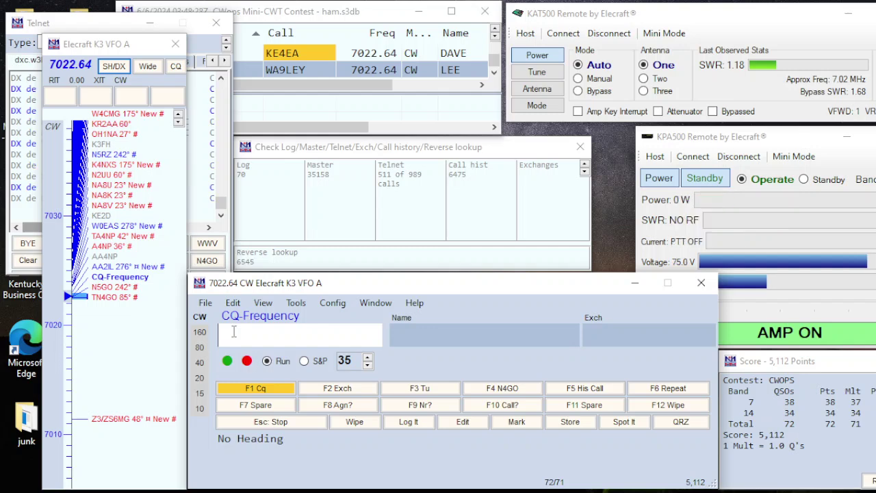
Answer K9WO, send the exchange, and log the contact with exchange 2992.
type("K9")
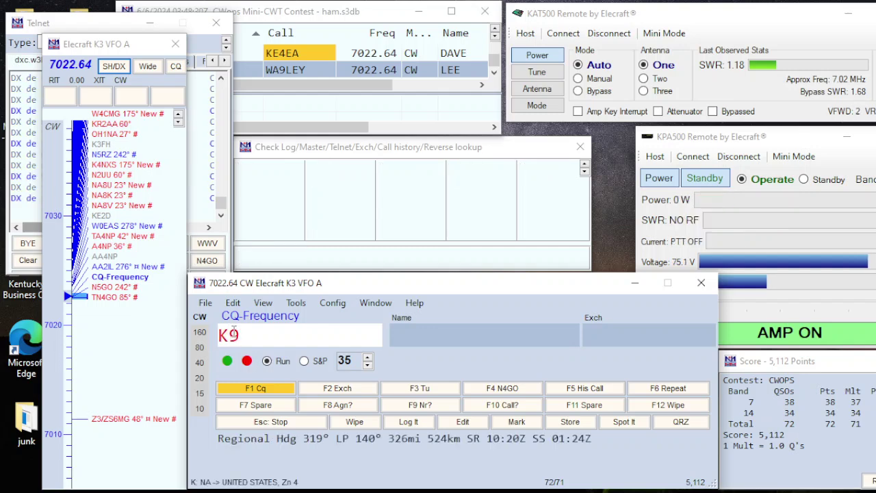
type("WO")
key("Return")
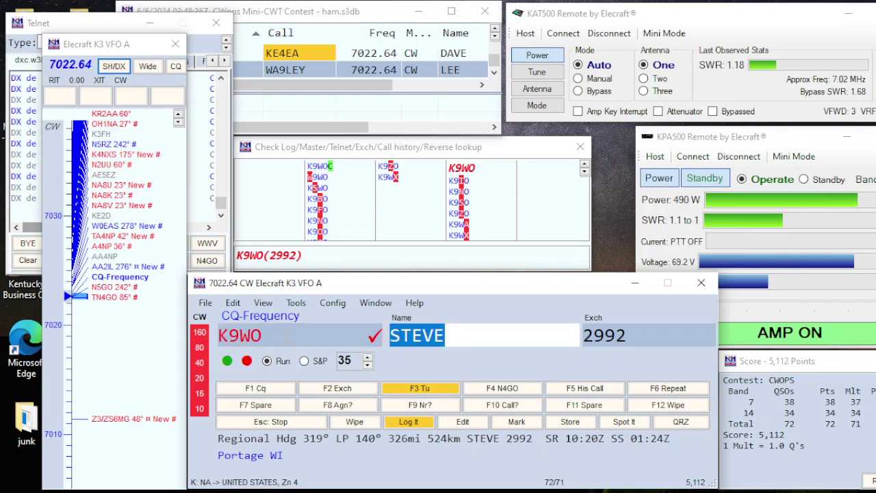
left_click(605, 336)
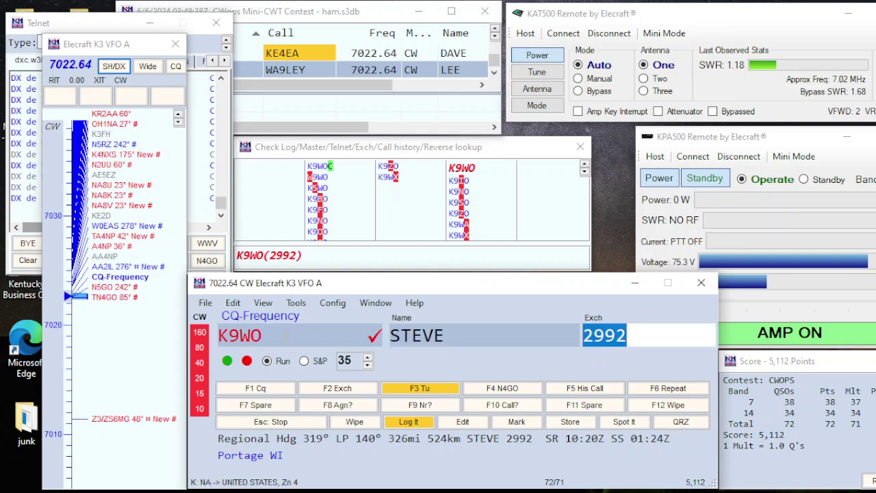
key("Return")
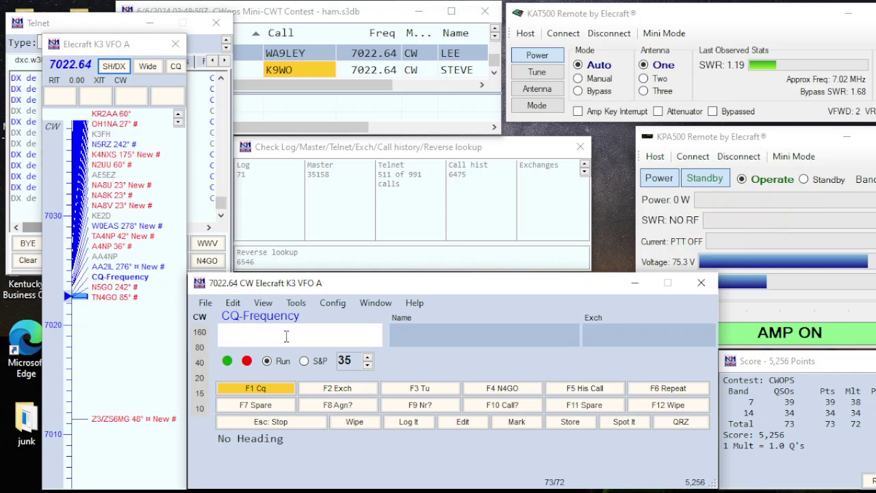
Answer the next caller as W8, correct the partial callsign to WU, and send it twice to prompt for the full call.
type("W8")
key("Return")
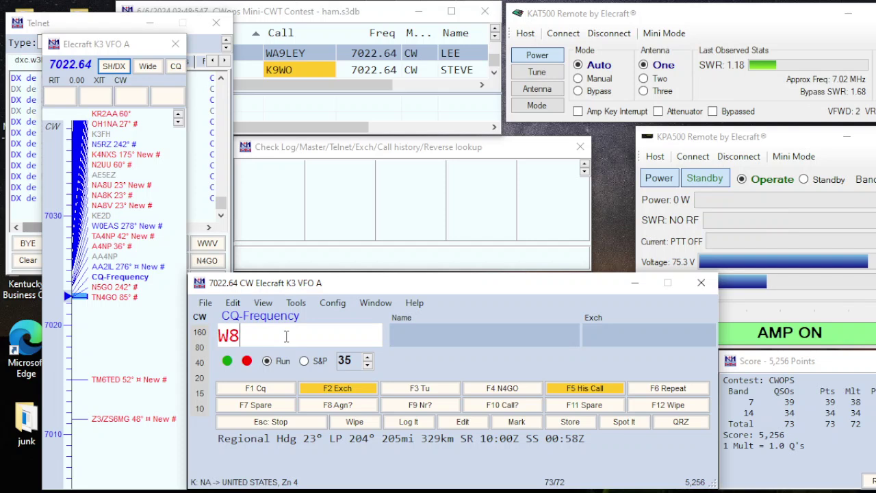
key("BackSpace")
type("U")
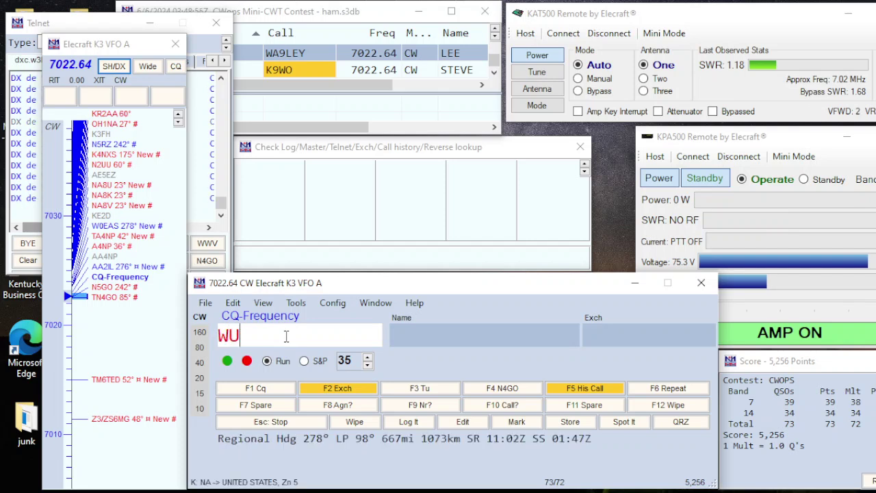
key("F5")
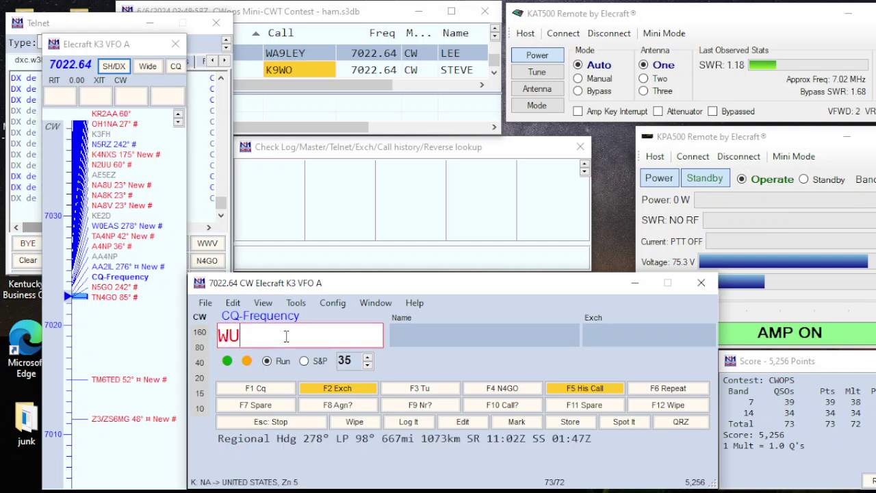
key("F5")
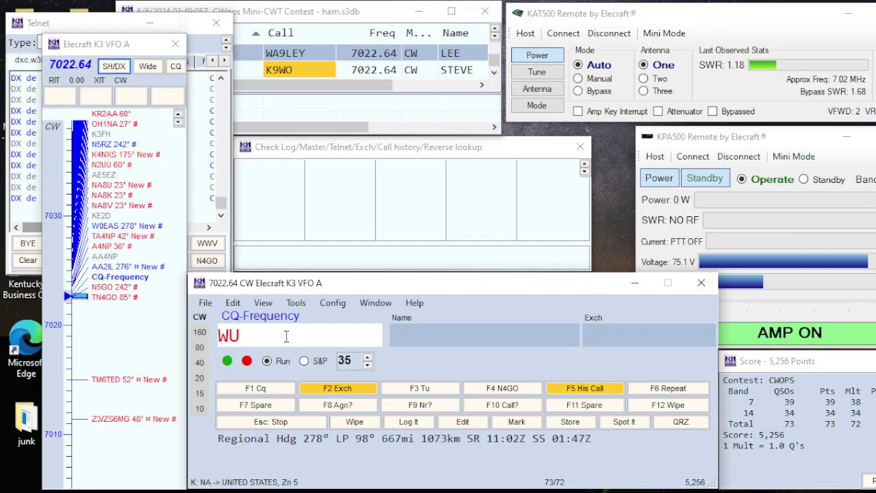
type("8TYQ")
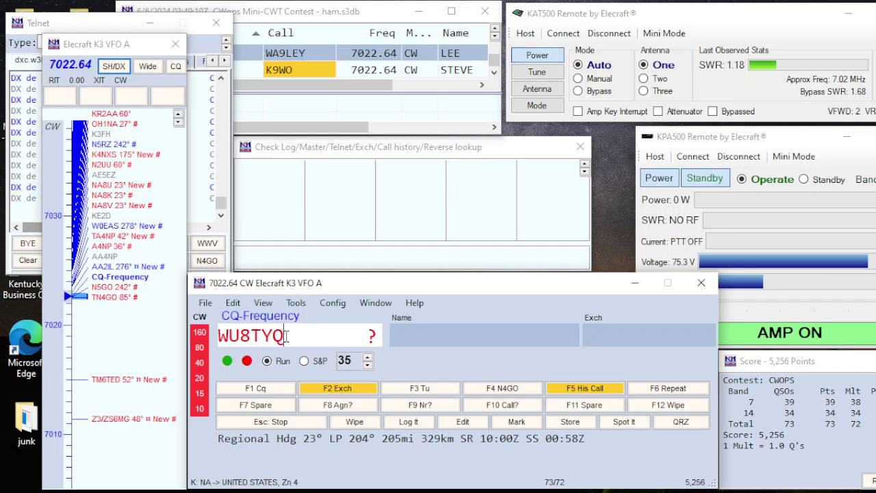
key("Return")
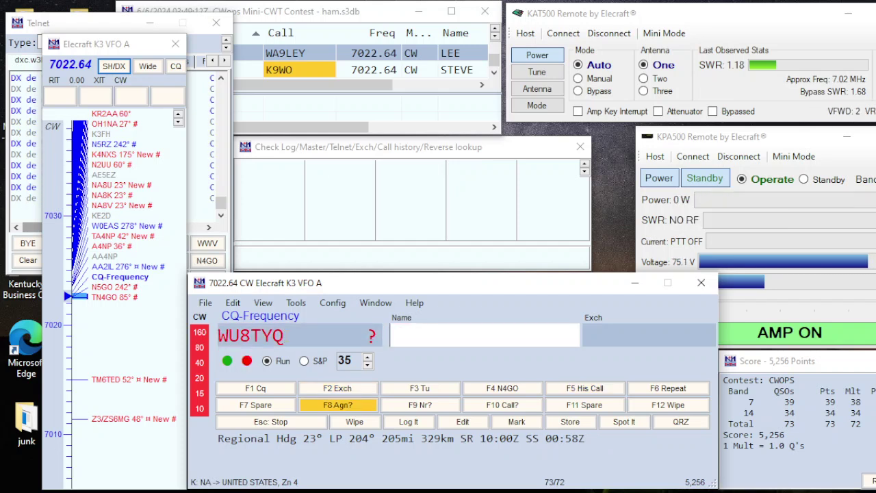
left_click(287, 335)
key("BackSpace")
key("BackSpace")
key("BackSpace")
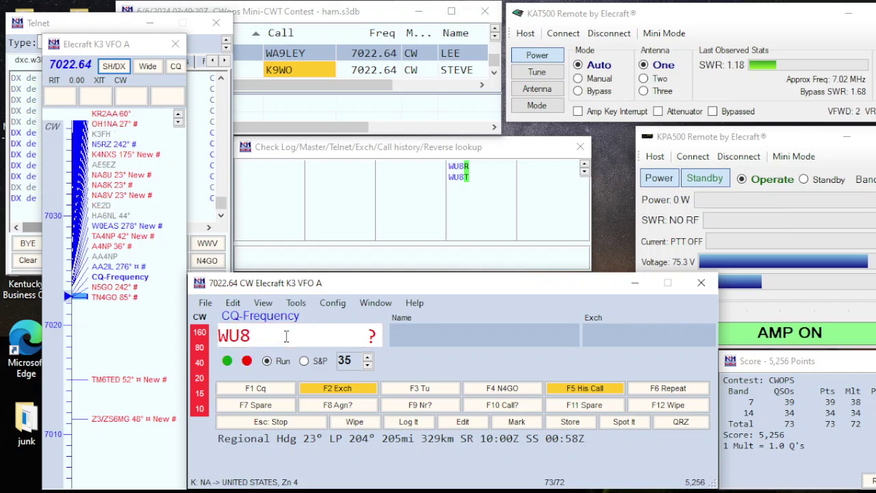
type("T")
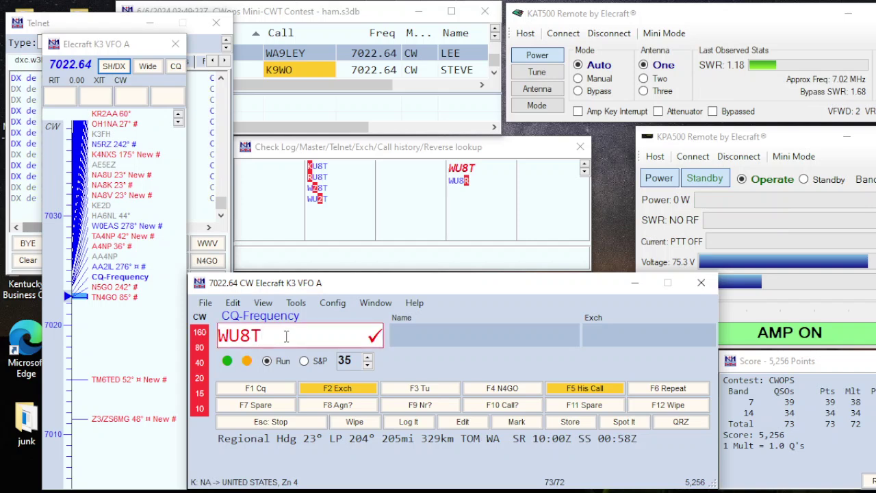
key("Return")
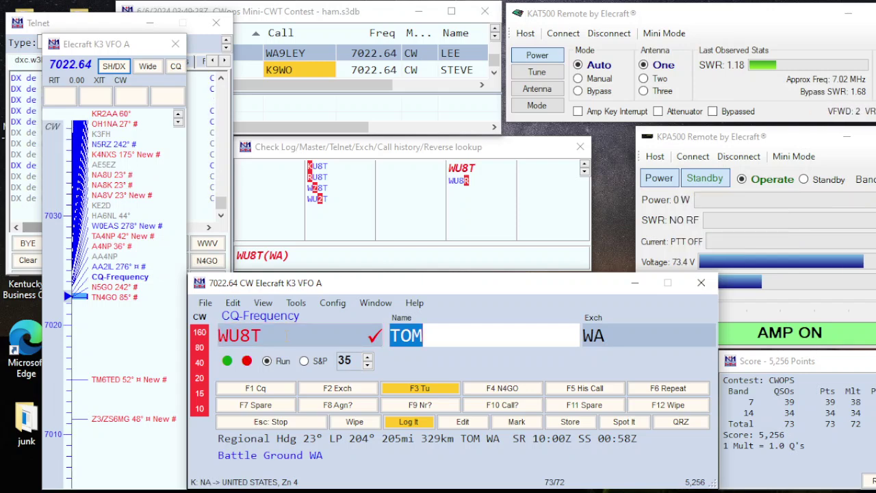
key("Tab")
key("Return")
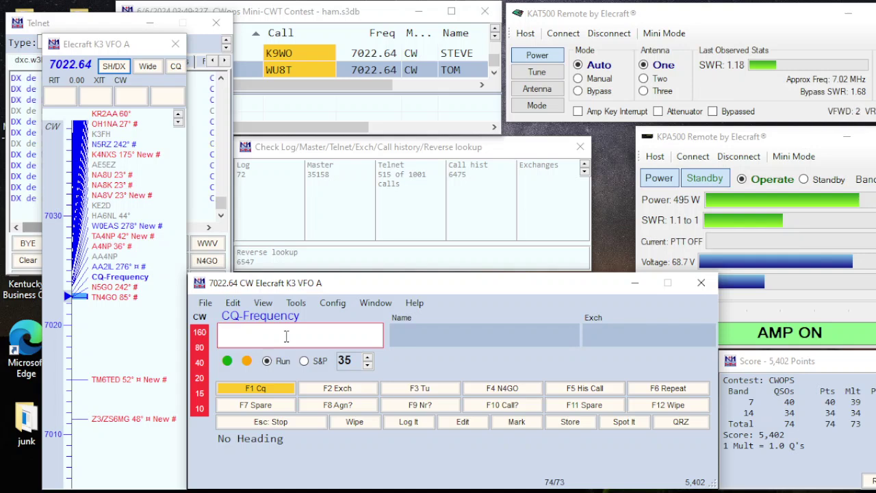
Answer KG7MV, complete the callsign entry to KG7MVH, and log the contact with exchange WA.
type("K")
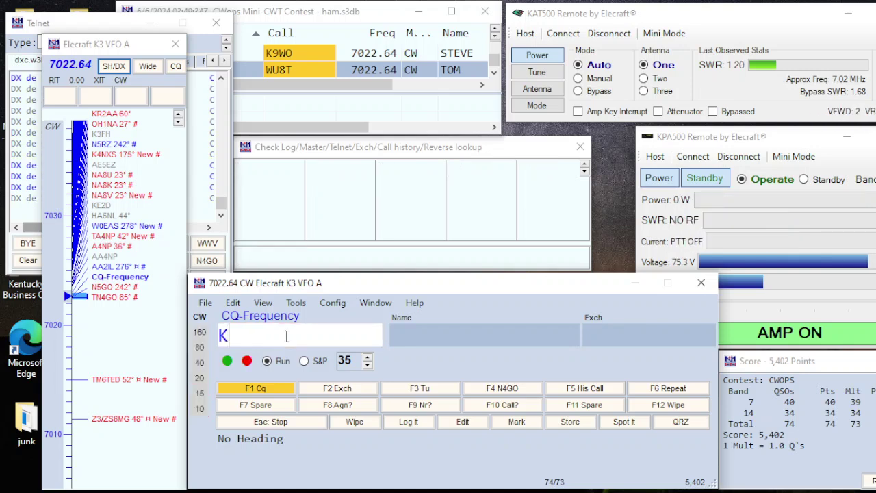
type("G7MV")
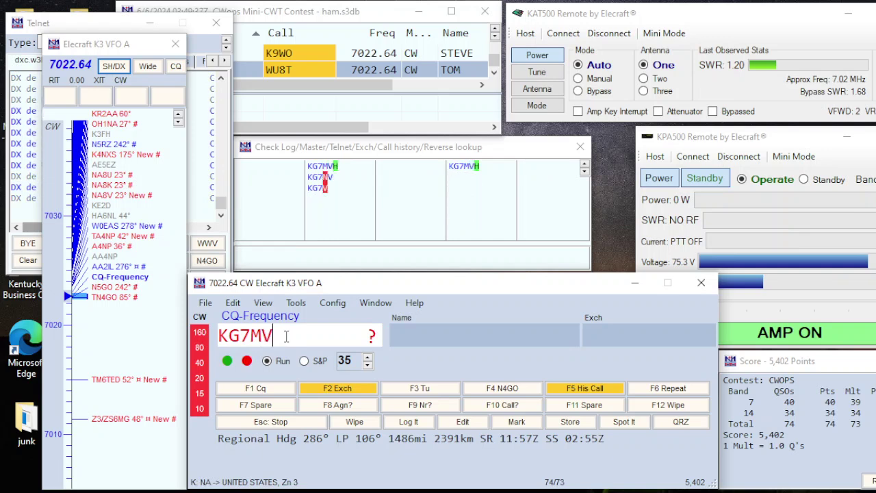
key("Return")
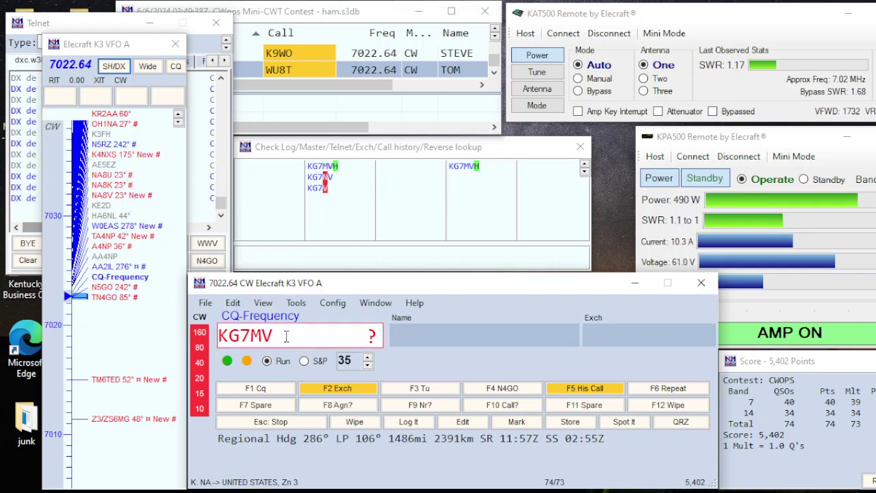
type("H")
key("Return")
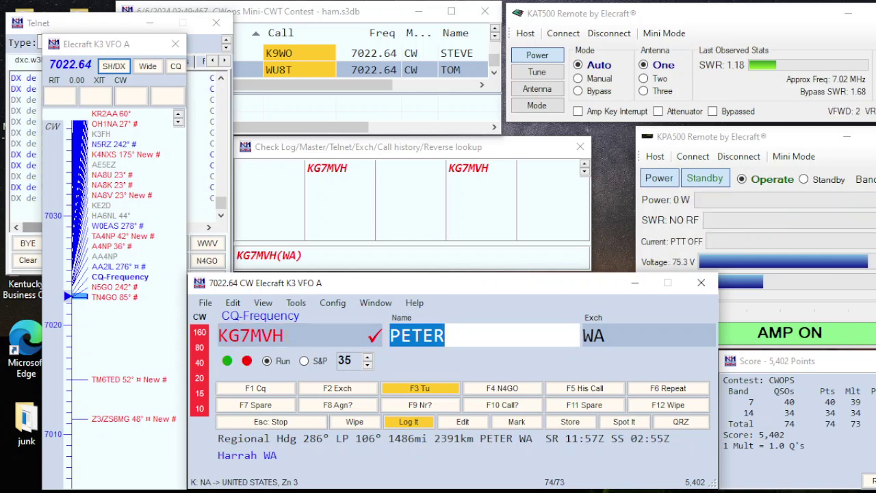
key("Tab")
key("Return")
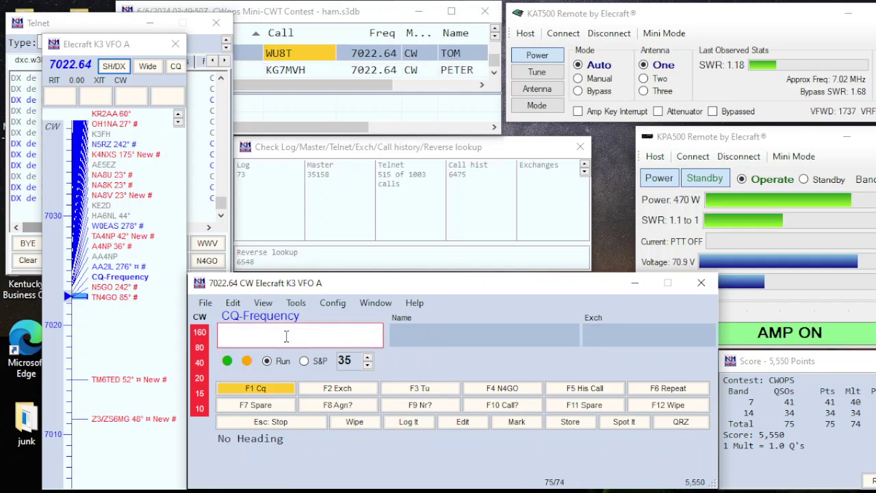
type("N1RU")
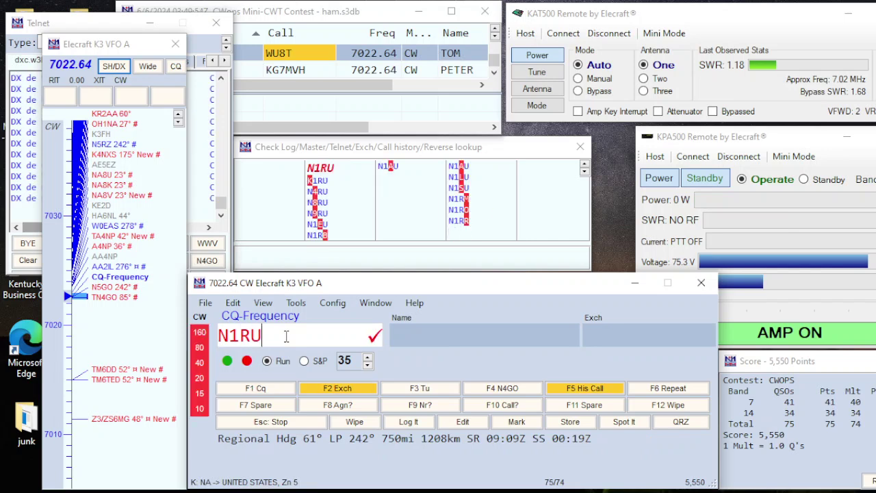
key("Return")
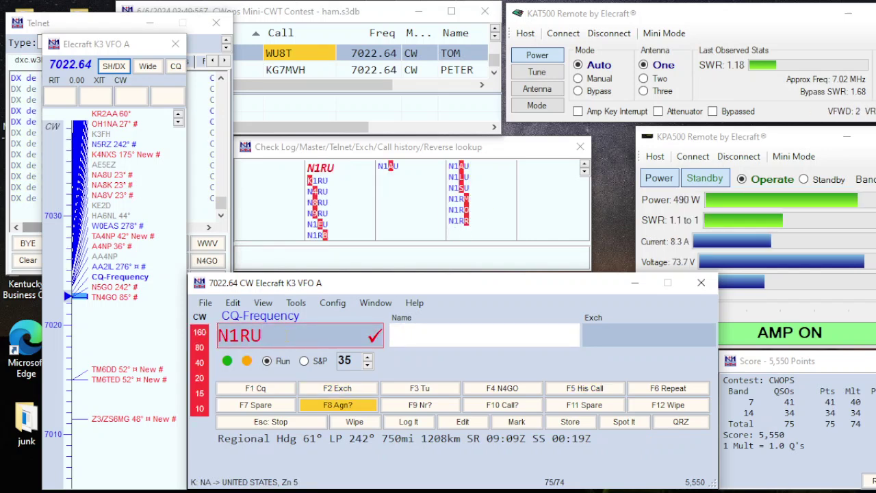
left_click(283, 336)
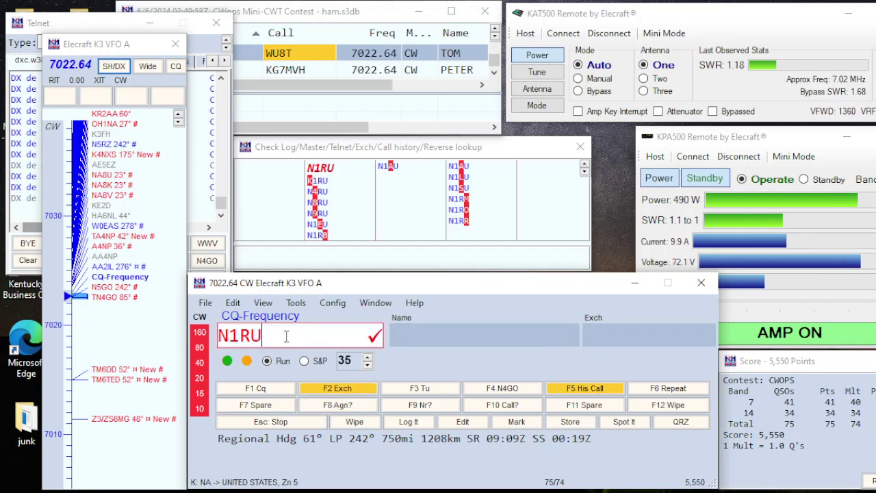
key("BackSpace")
key("BackSpace")
type("AU")
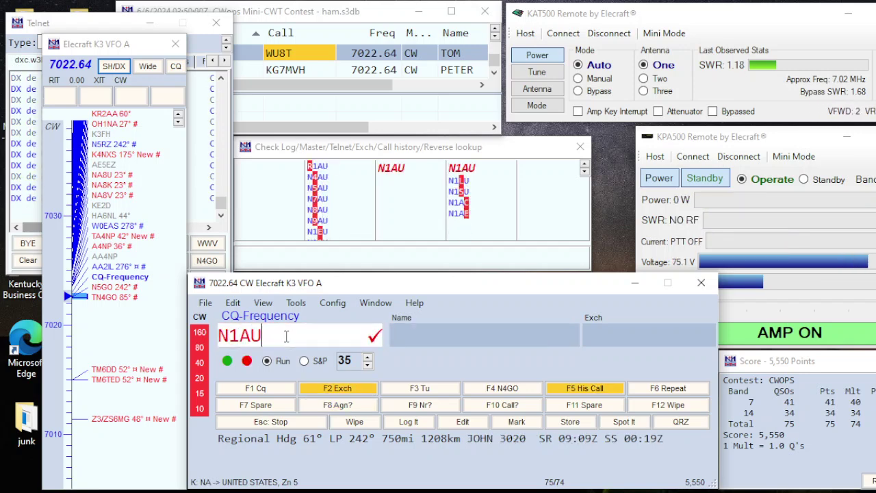
key("space")
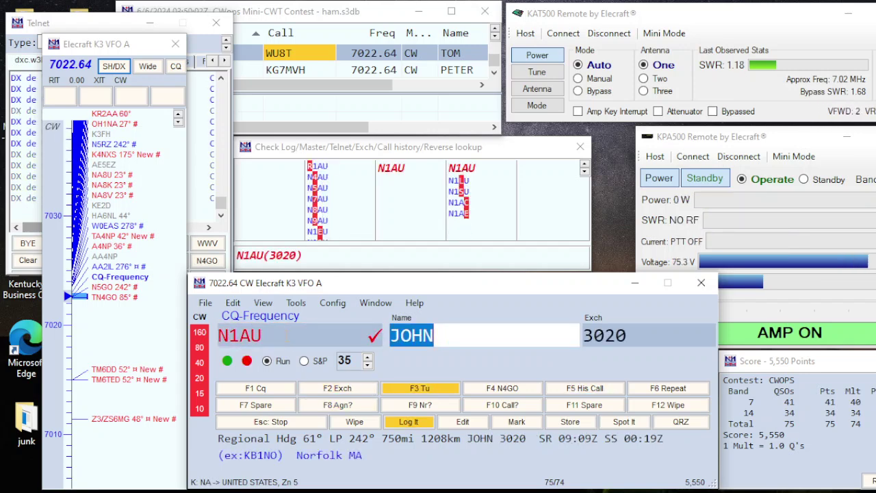
key("Return")
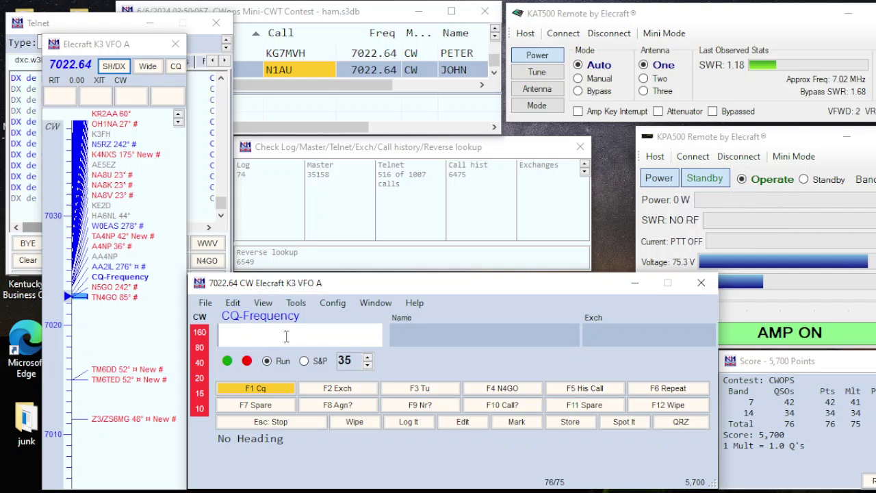
key("F1")
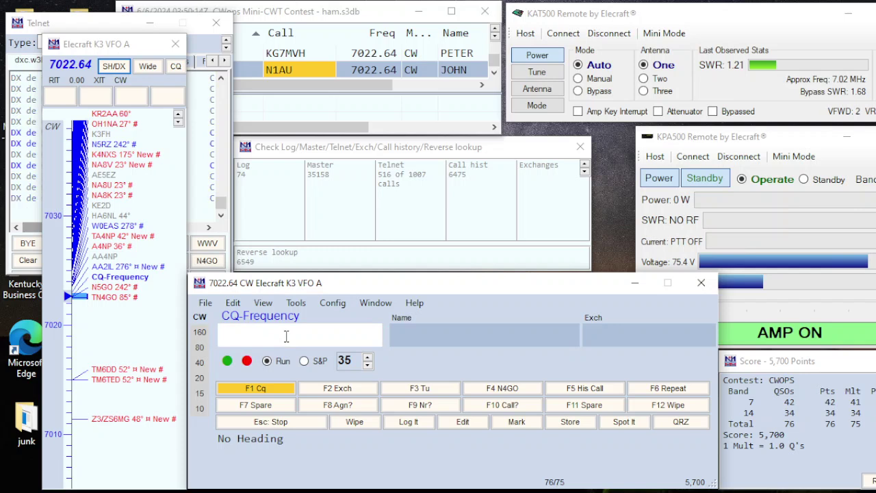
type("K2DI")
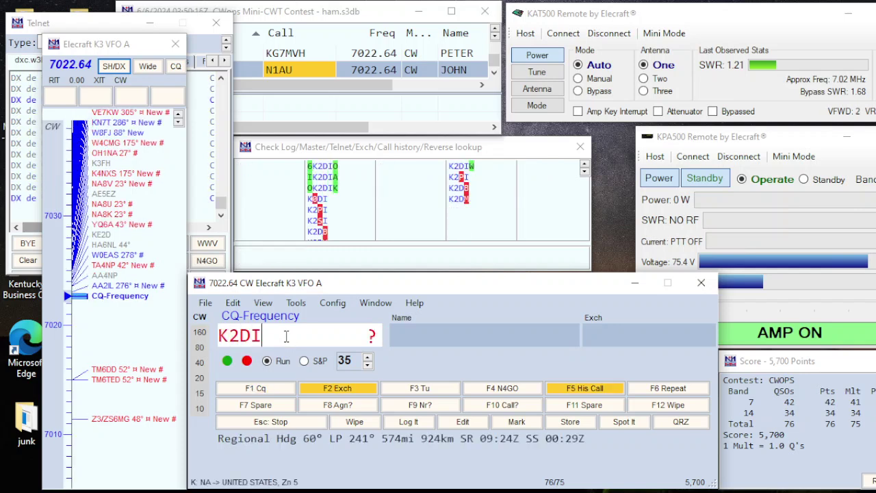
type("W")
key("Return")
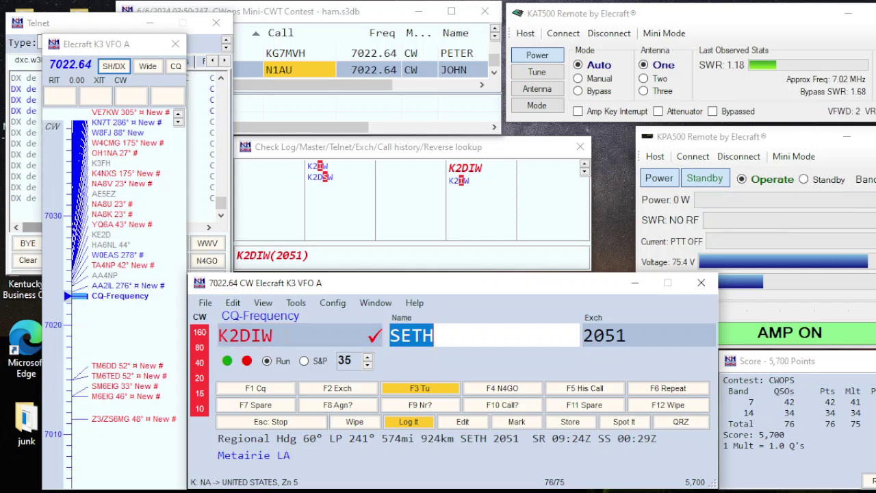
key("Tab")
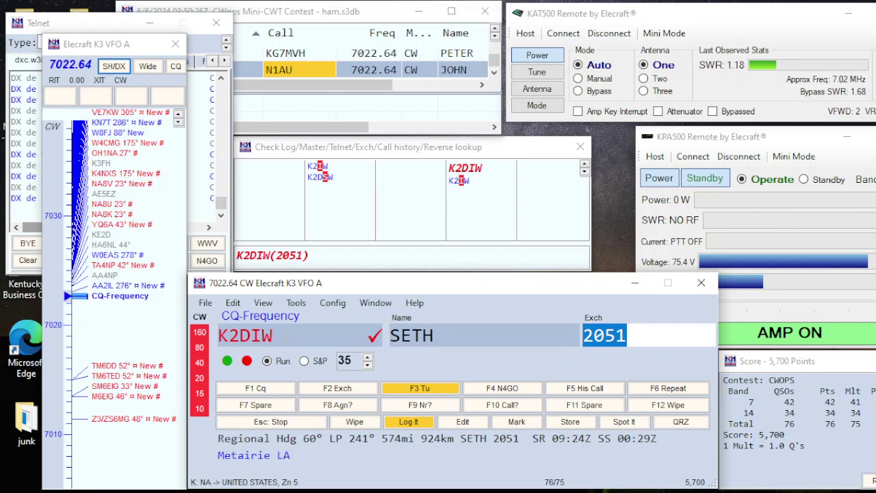
key("Return")
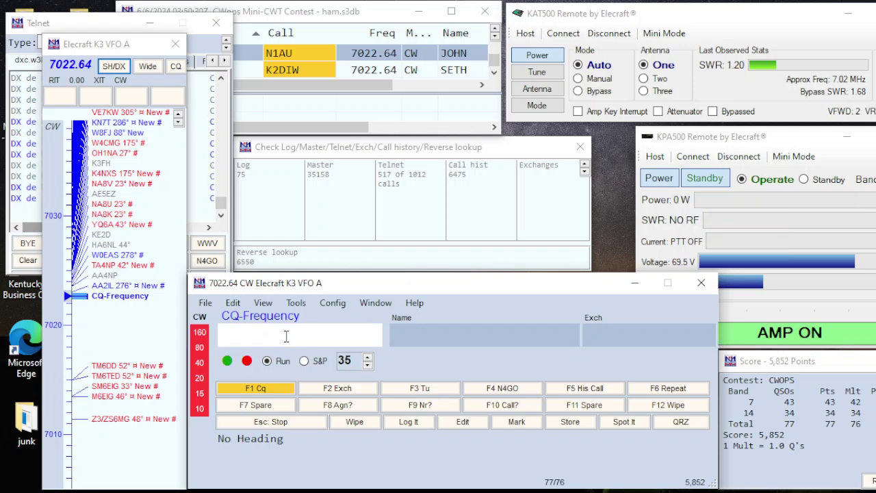
Answer N7JI, send the exchange, and log the contact with exchange 2348.
type("N")
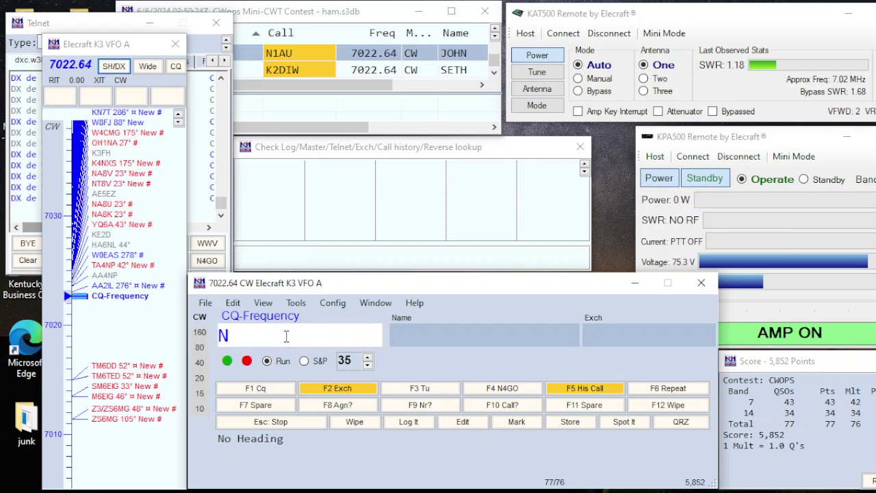
type("7JI")
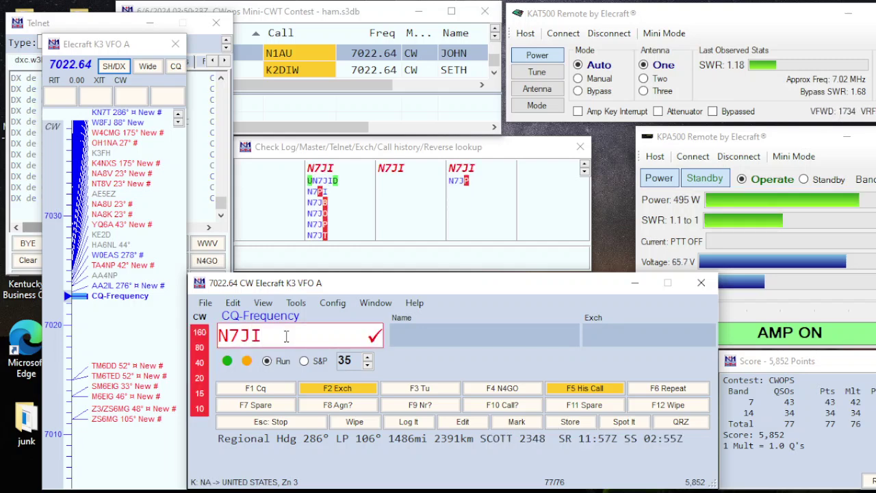
key("Return")
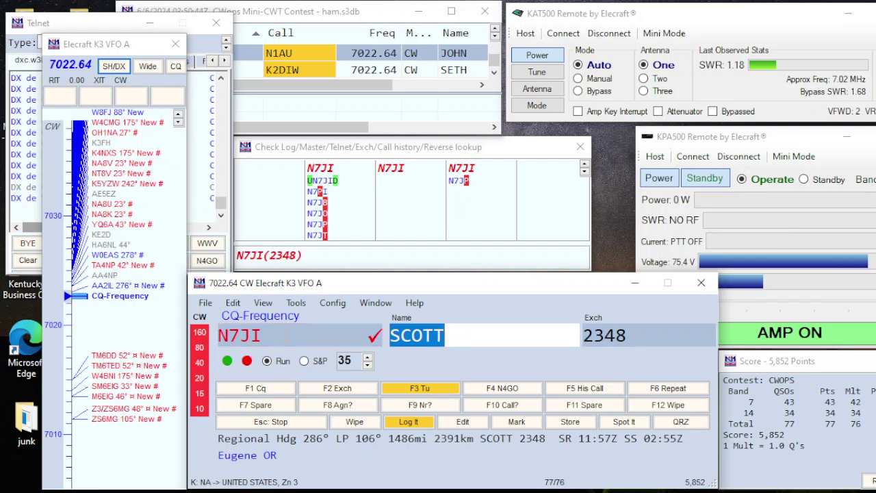
key("Tab")
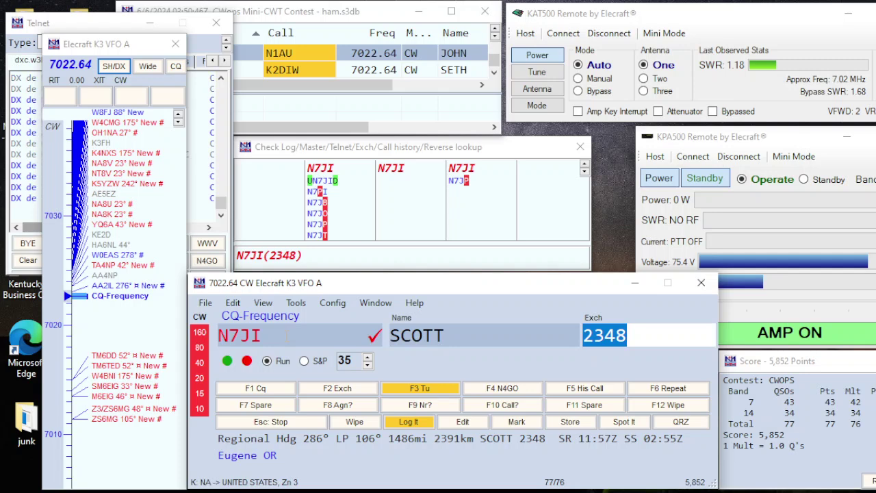
key("Return")
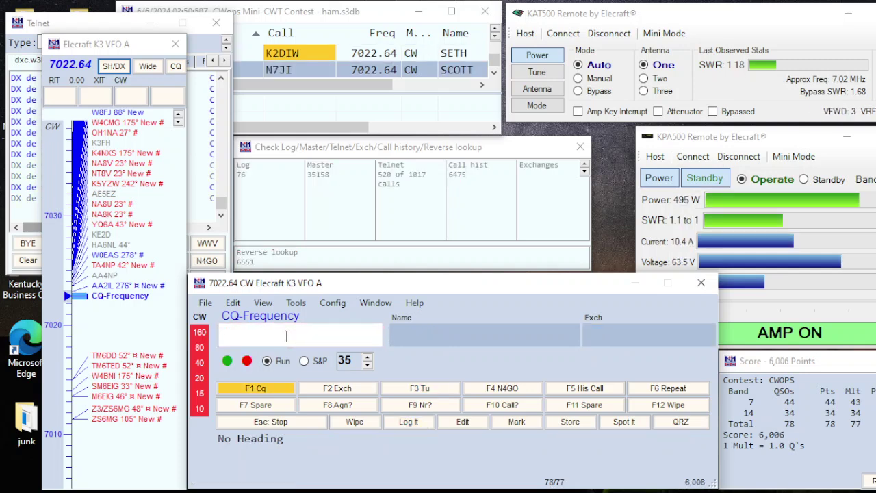
type("W")
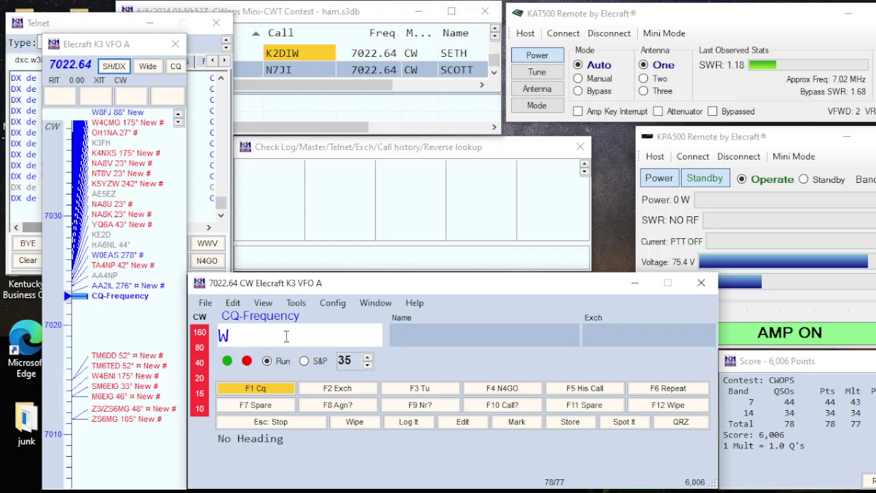
key("Return")
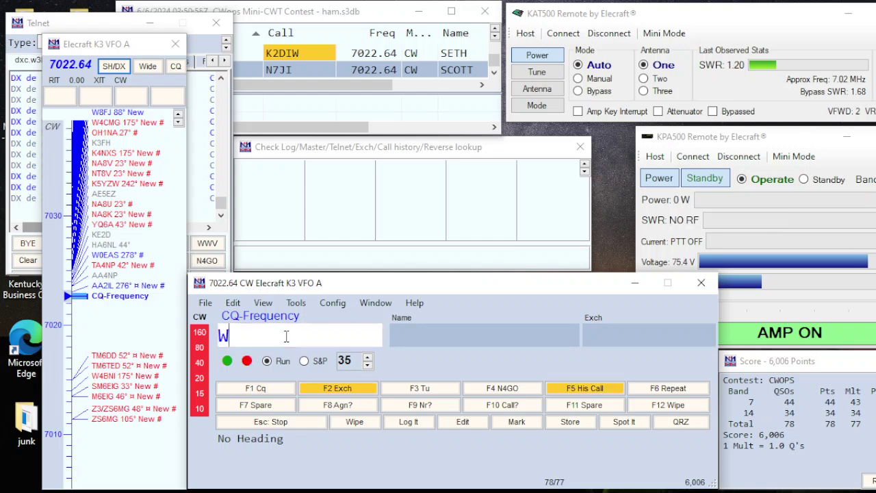
type("9ILY")
key("Return")
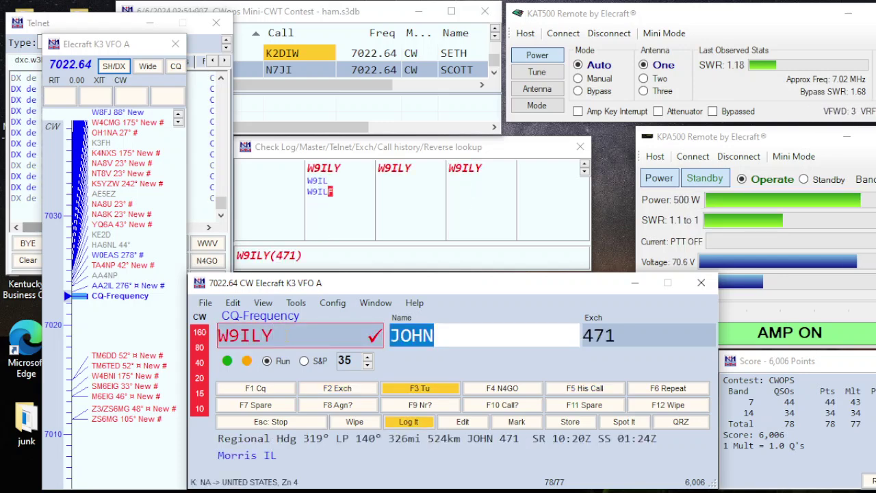
key("Tab")
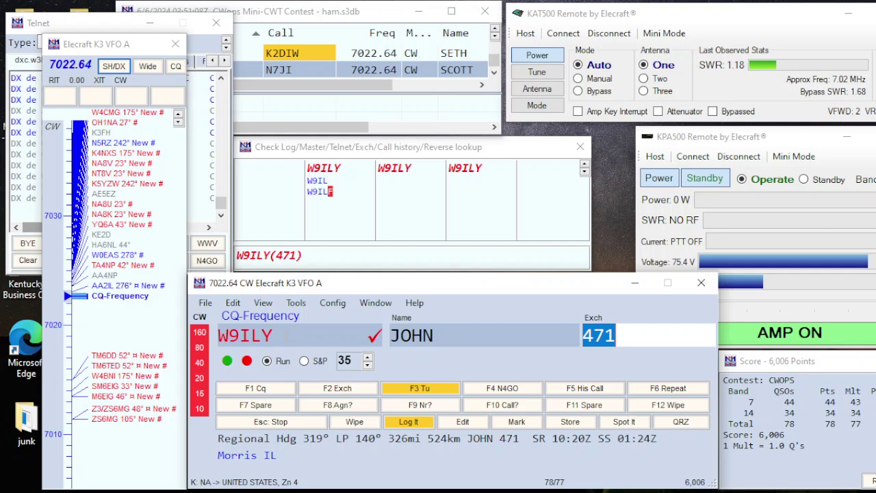
key("Return")
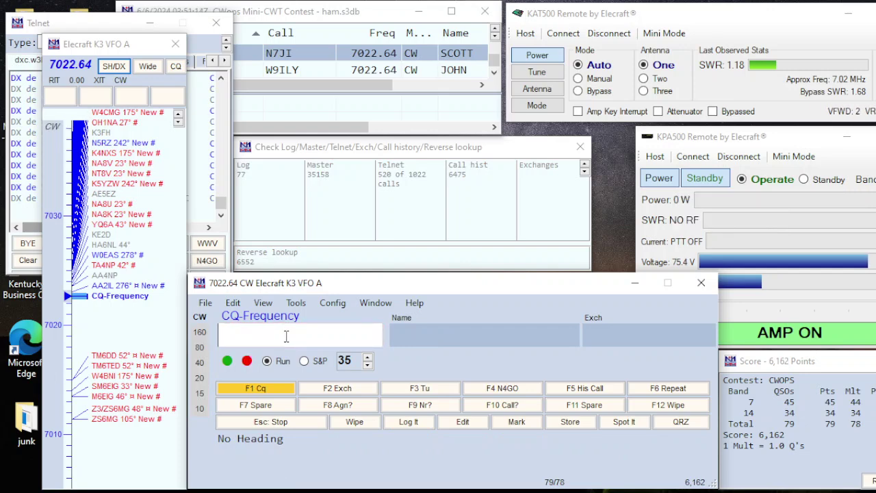
type("KG7")
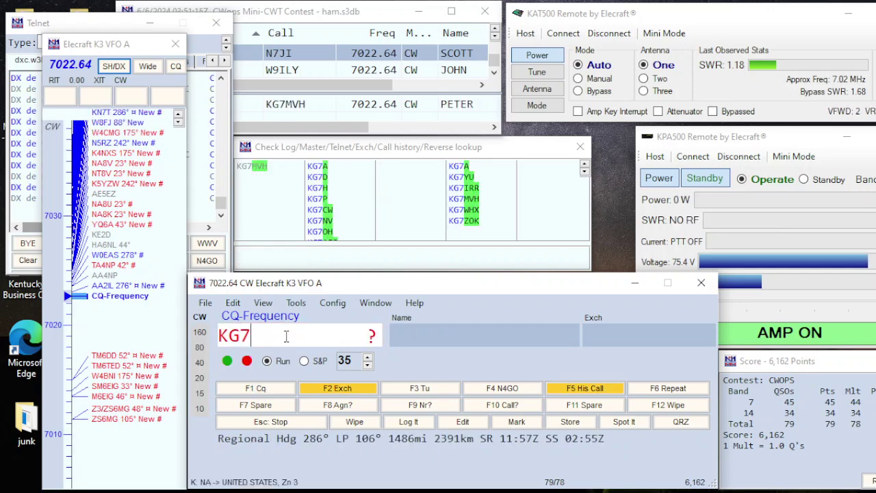
type("MVH")
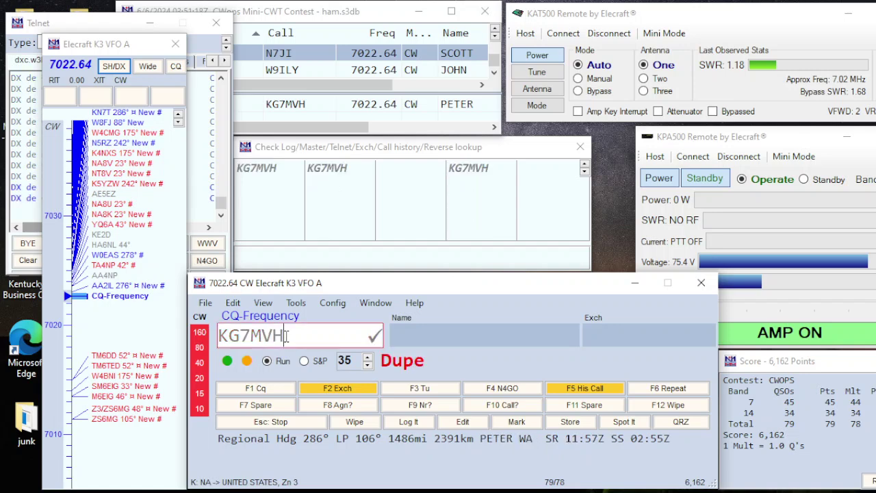
key("Return")
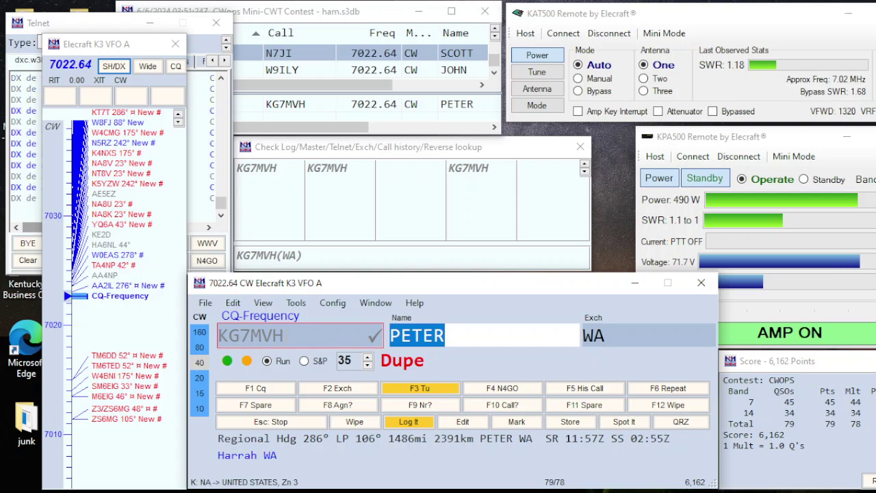
key("Tab")
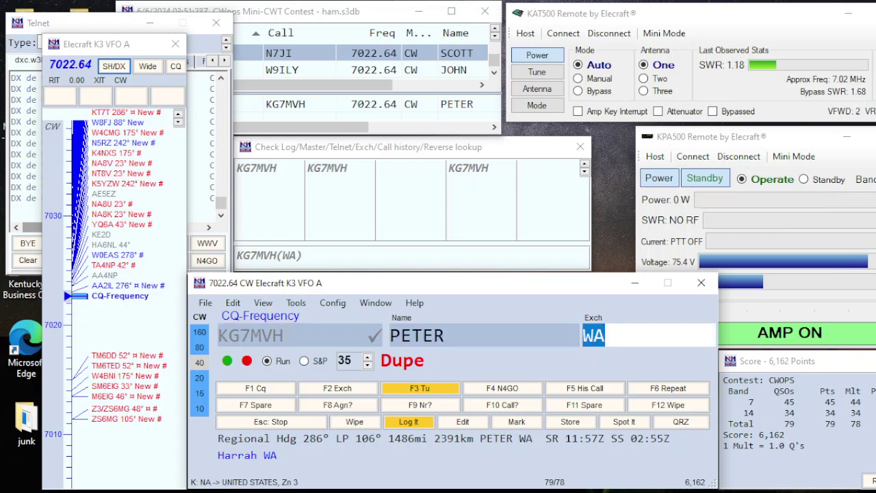
key("Return")
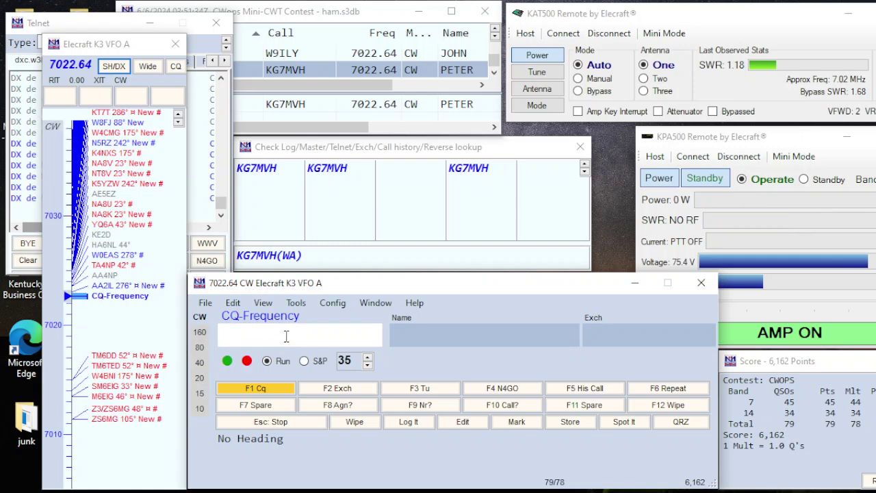
Enter the partial callsign 4M, complete it to KJ4M by correcting the prefix, and send the exchange.
type("4M")
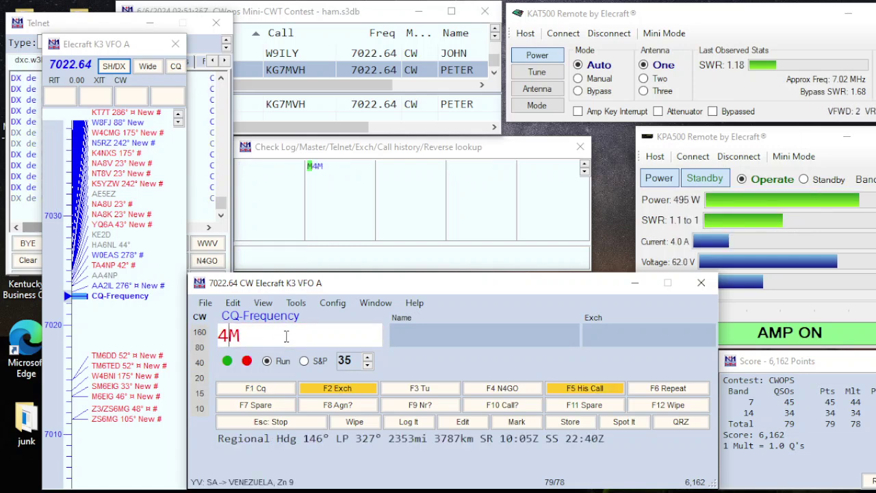
type("JK")
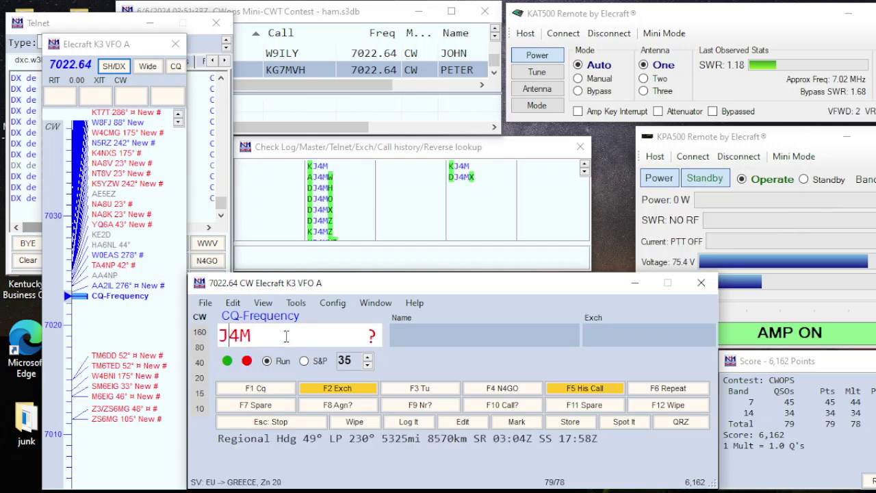
key("BackSpace")
key("BackSpace")
type("KJ")
key("Return")
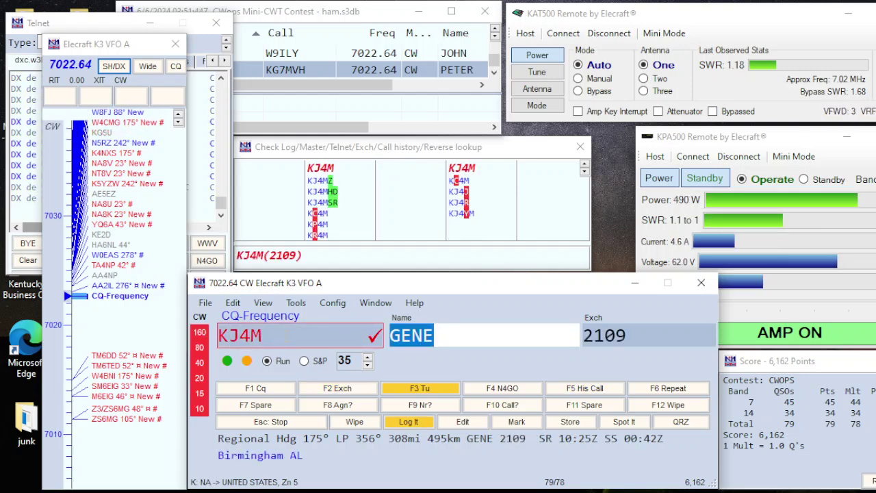
left_click(287, 339)
key("ctrl+k")
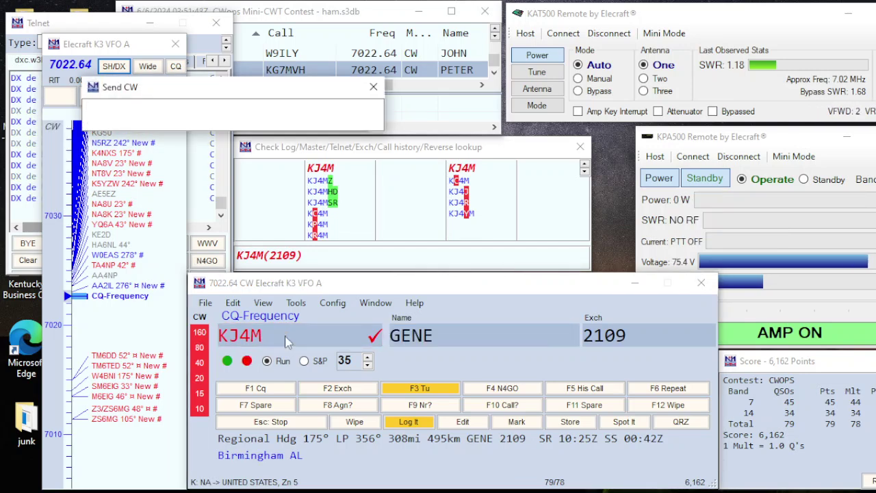
type("73")
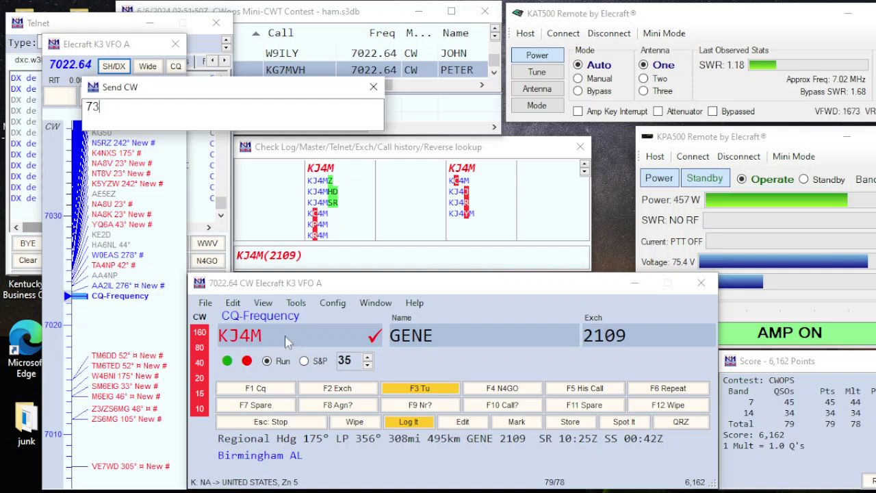
key("Return")
key("Return")
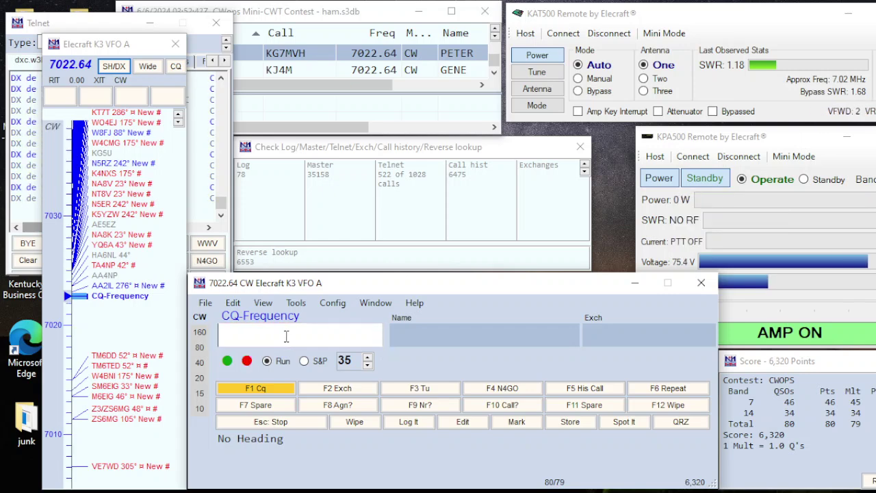
Try moving the radio to 80 metres on 3520 kHz.
type("352")
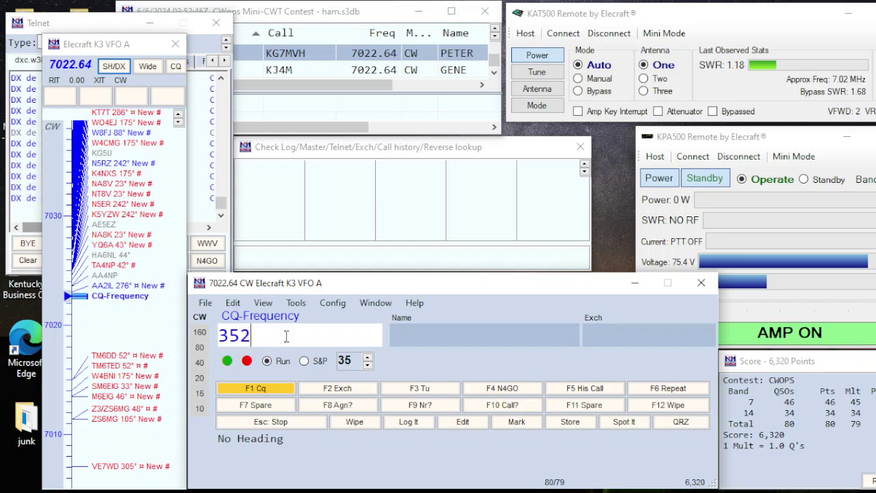
key("BackSpace")
key("BackSpace")
key("BackSpace")
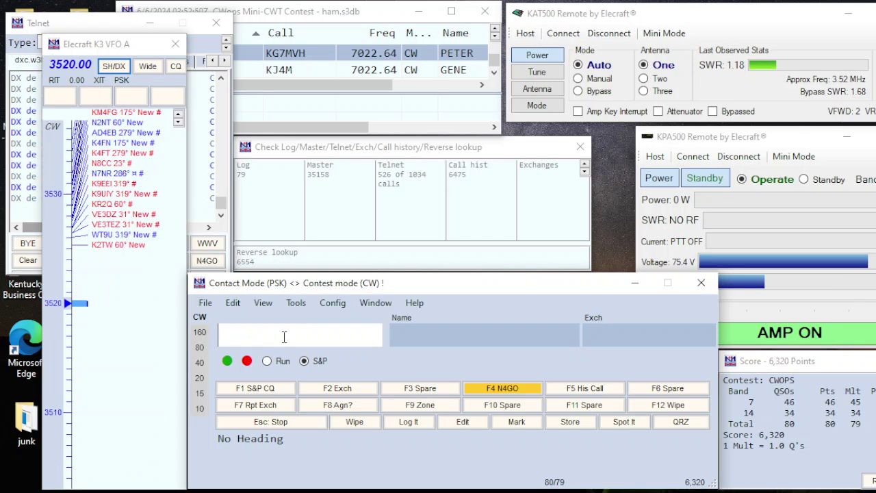
Tune the radio to 7020 kHz on 40 metres to search for stations in S&P mode.
type("7020")
key("Return")
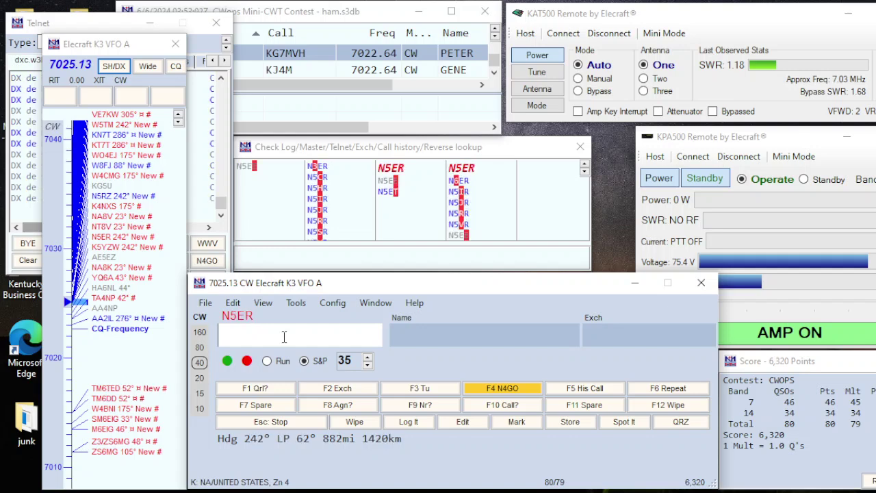
Work N5ER on 7025.13 kHz and log the contact with exchange 3036.
key("space")
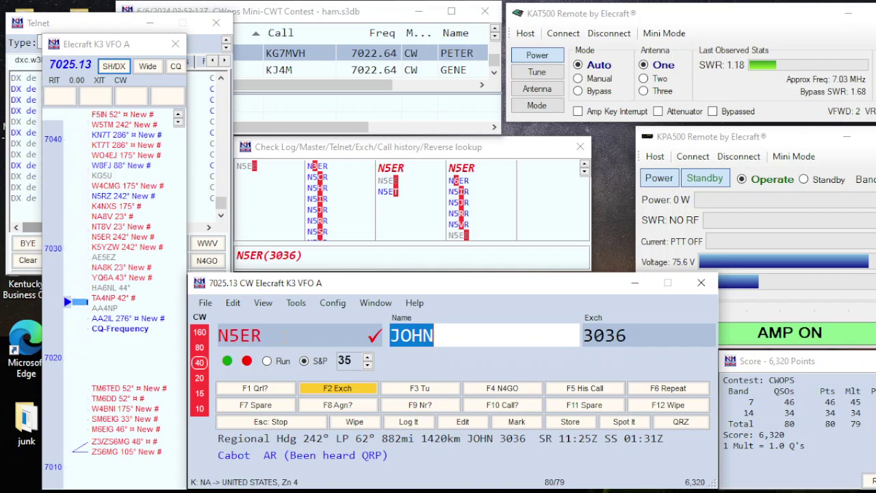
key("Return")
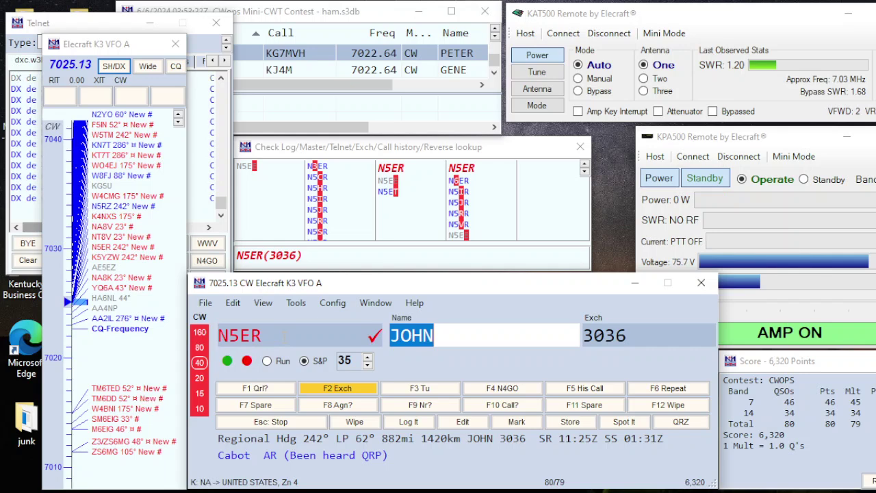
left_click(604, 335)
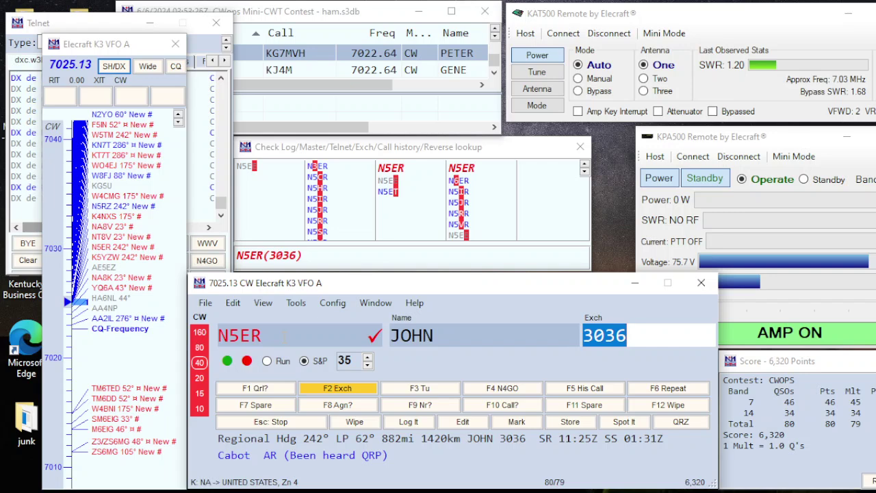
key("Return")
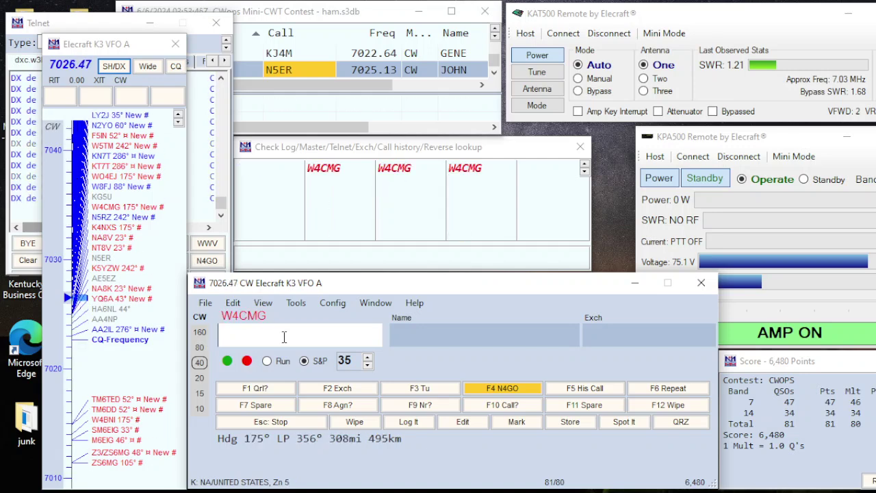
Call W4CMG on 7026.47 kHz, send the exchange, and log the contact with exchange 2988.
key("space")
key("Return")
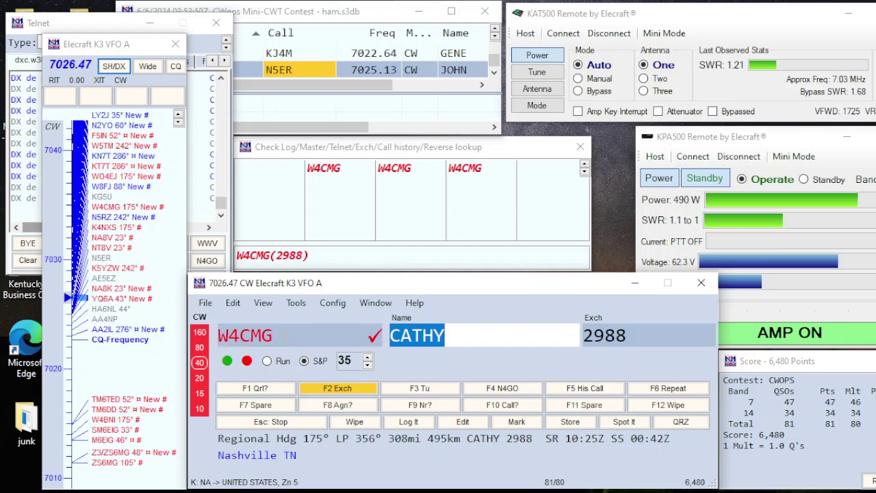
key("Return")
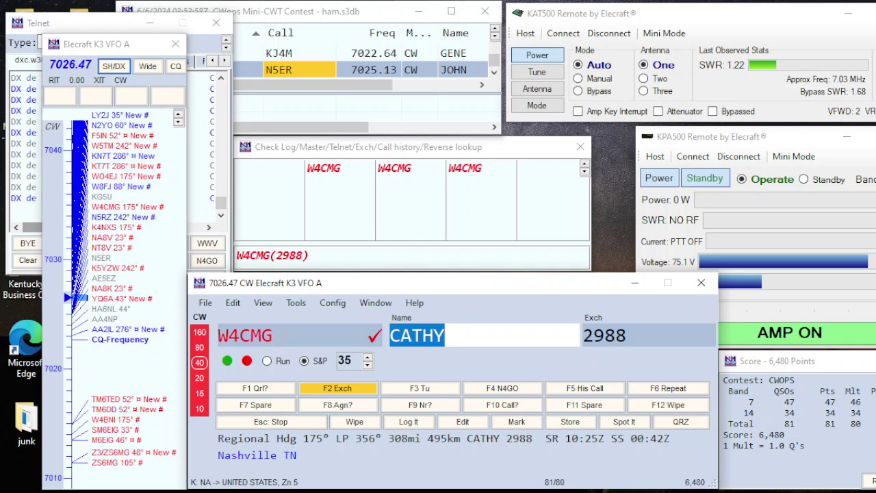
key("Return")
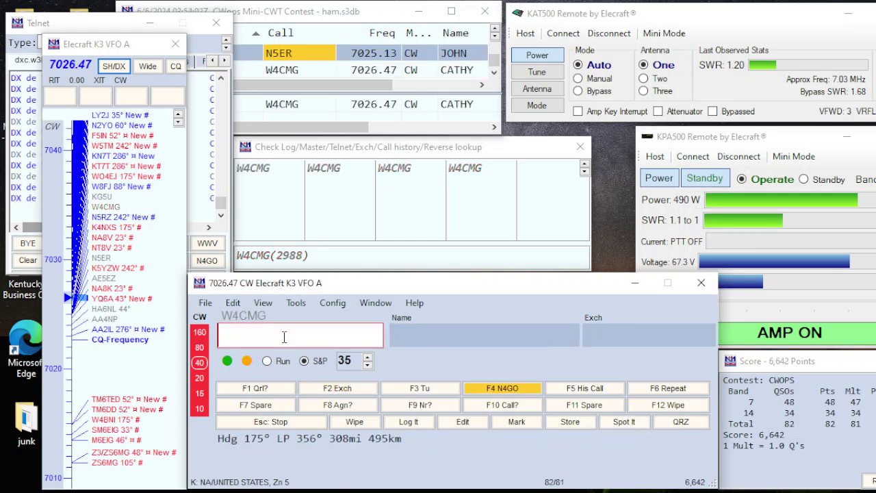
key("ctrl+k")
left_click(283, 336)
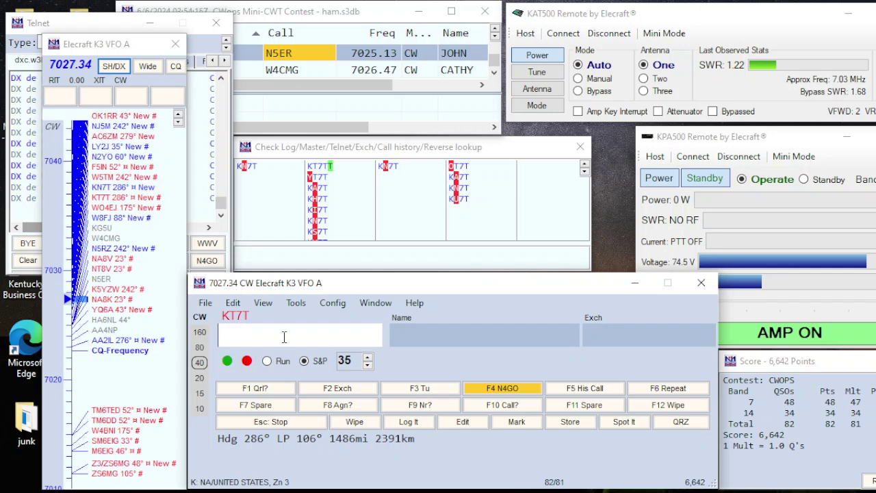
type("KN7T")
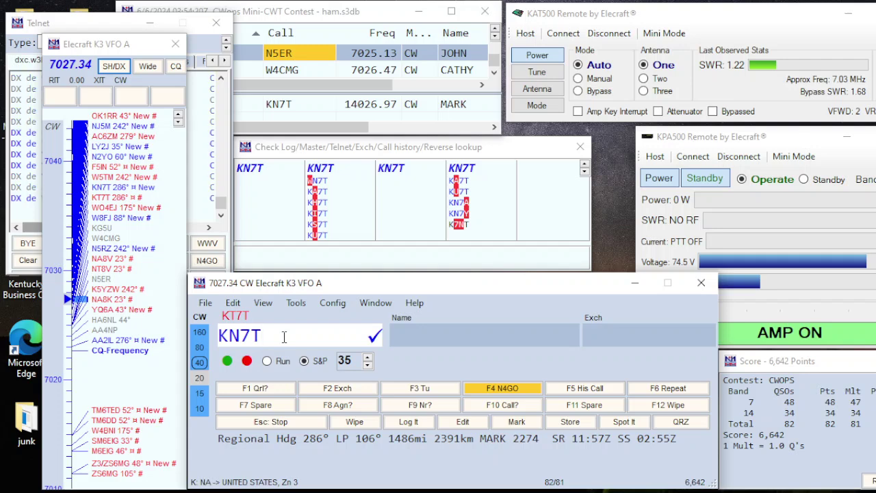
key("Return")
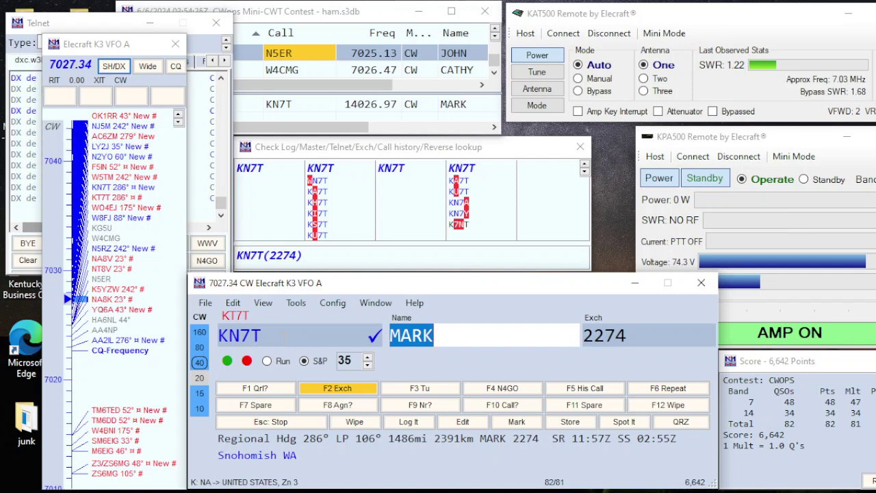
key("Tab")
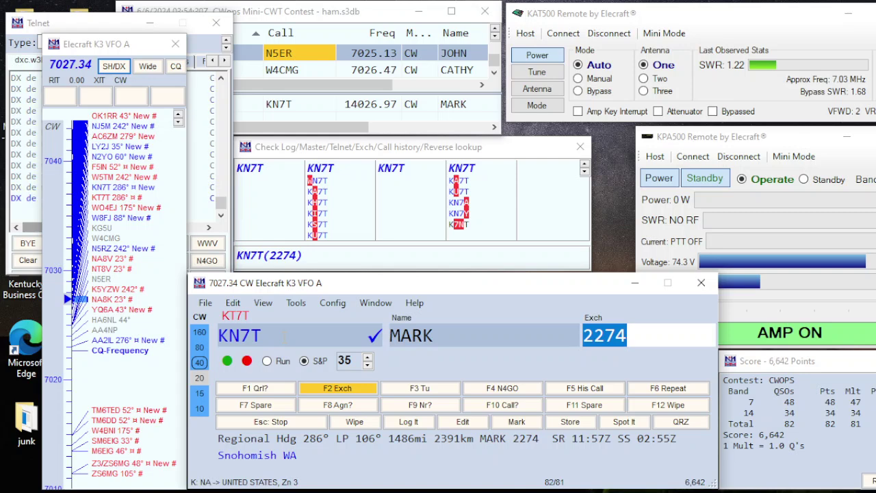
key("Return")
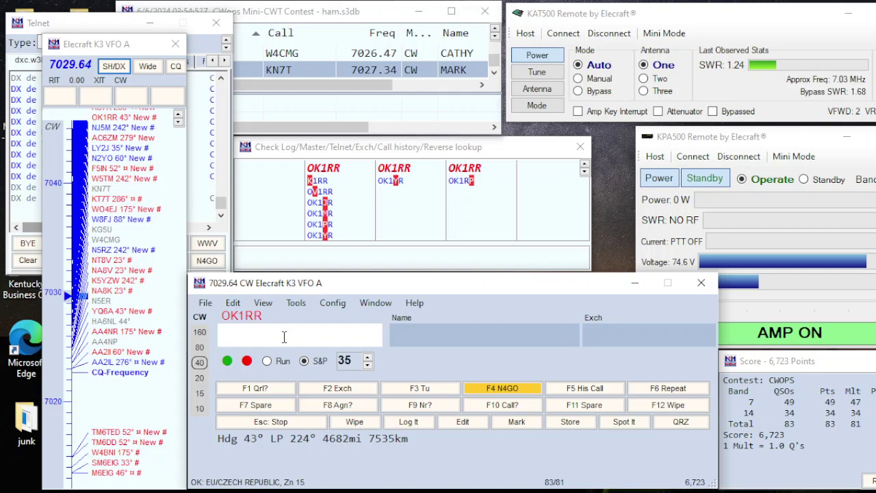
key("space")
key("Return")
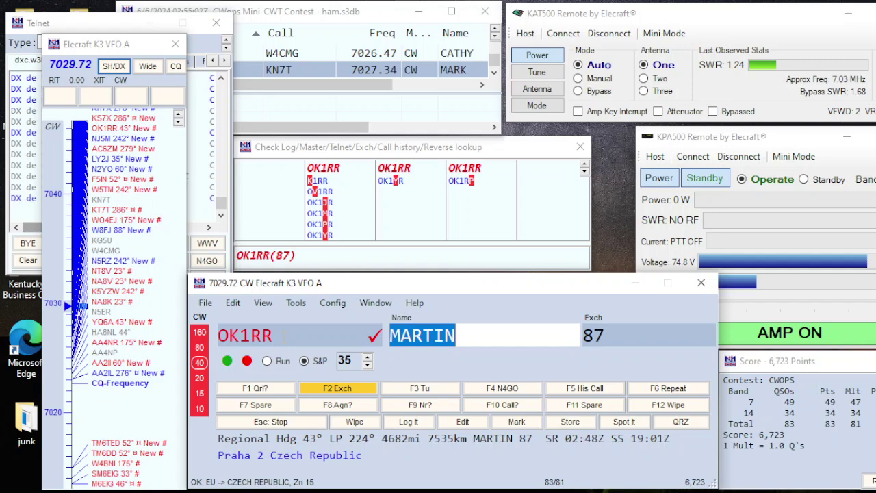
key("Return")
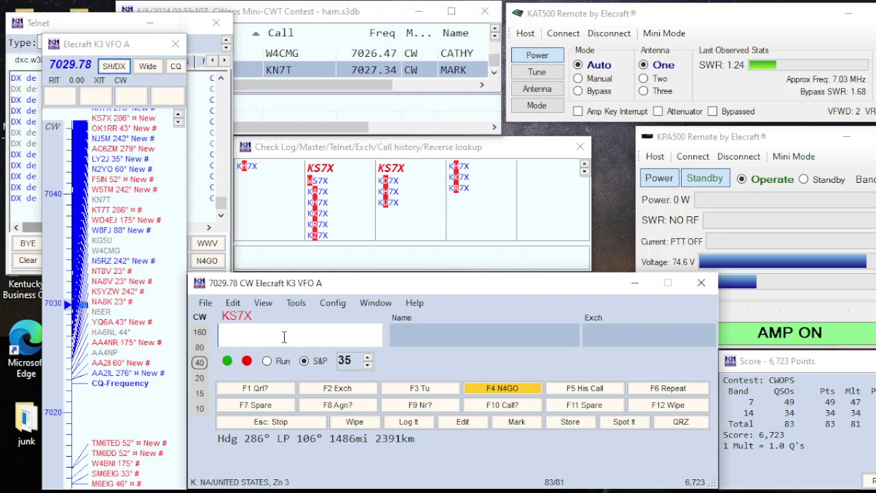
Enter KS7X on 7029.78 kHz, correct the callsign to KH7X, and log the contact with exchange AZ.
type("KS7X")
key("Return")
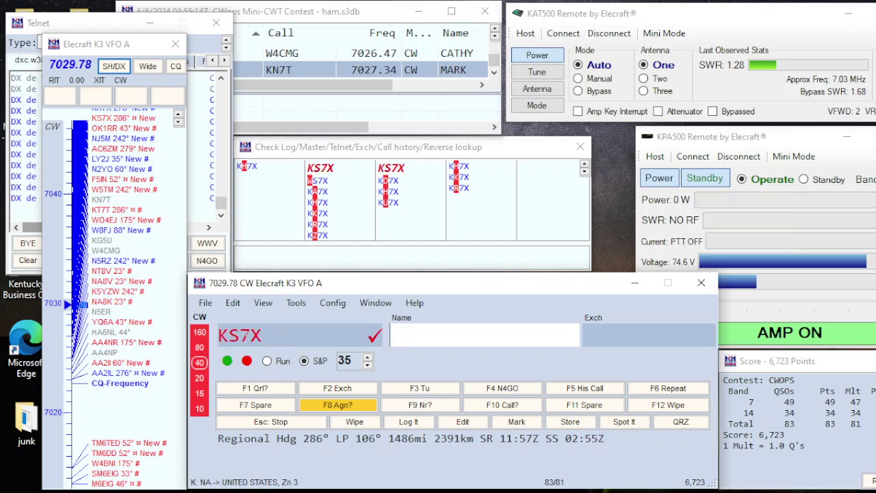
left_click(244, 335)
key("BackSpace")
type("H")
key("space")
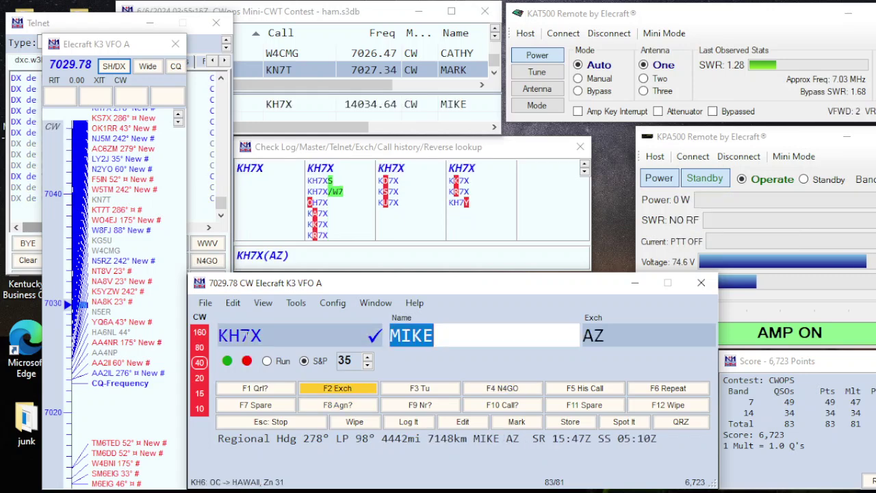
key("Return")
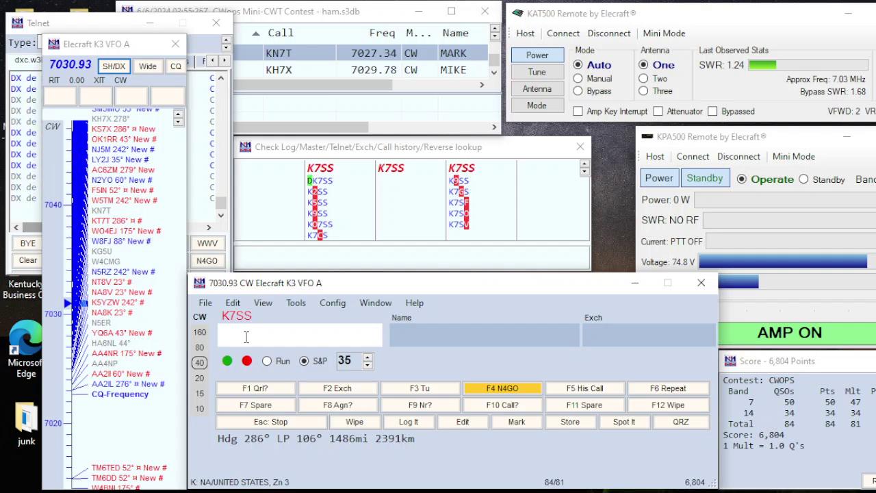
Work K7SS on 7030.93 kHz and log the contact with exchange WA.
type("K7SS")
key("Return")
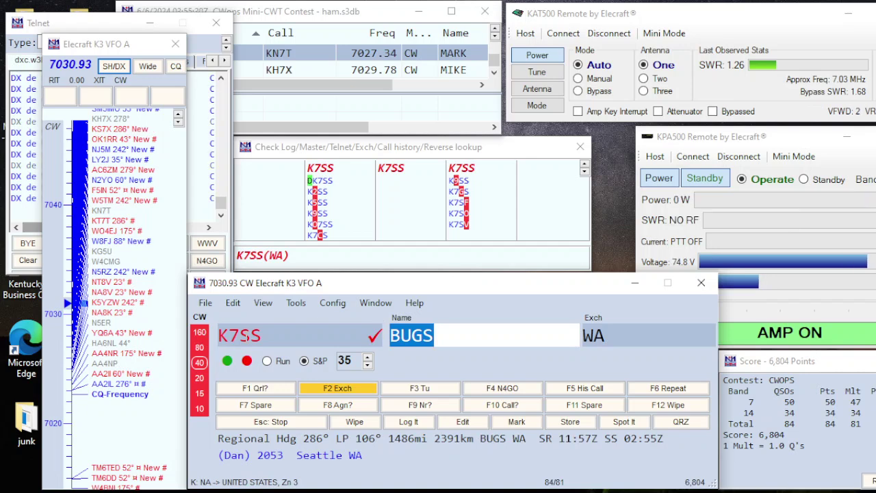
key("Tab")
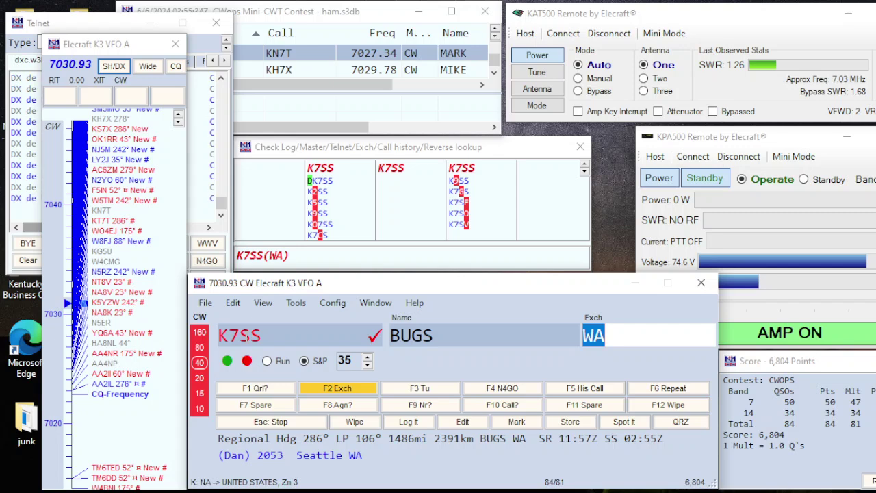
key("Return")
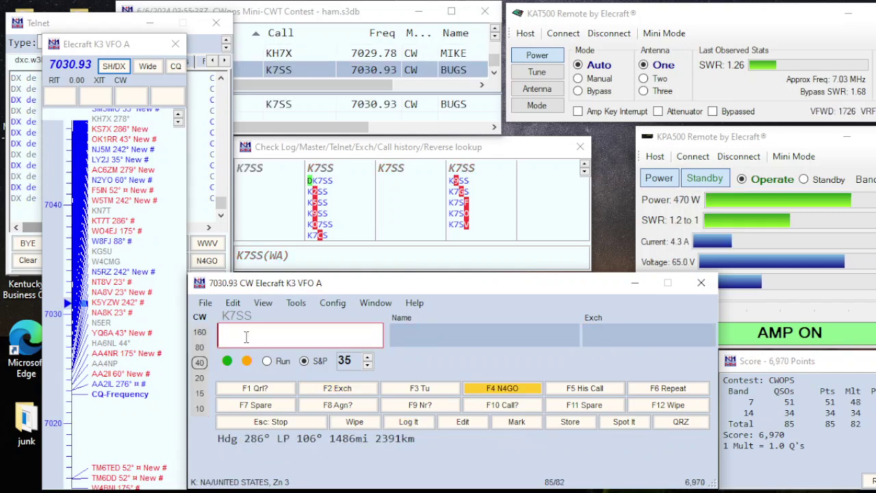
key("ctrl+Up")
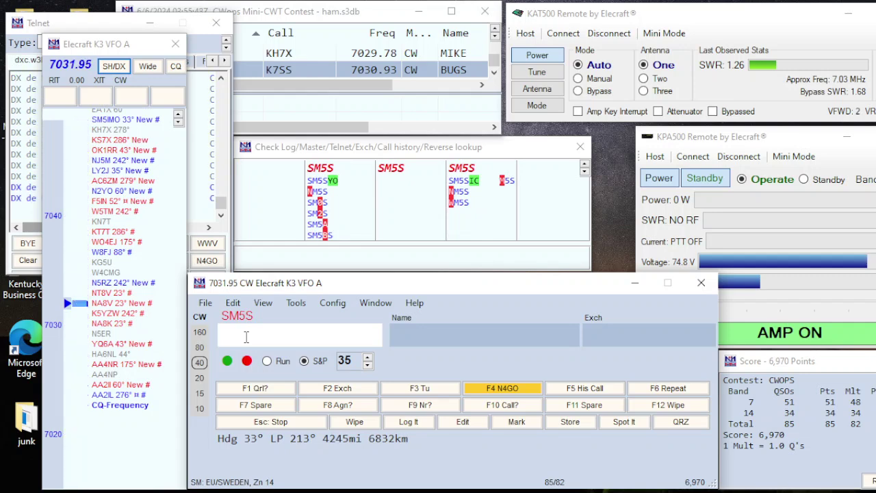
type("W0GAS")
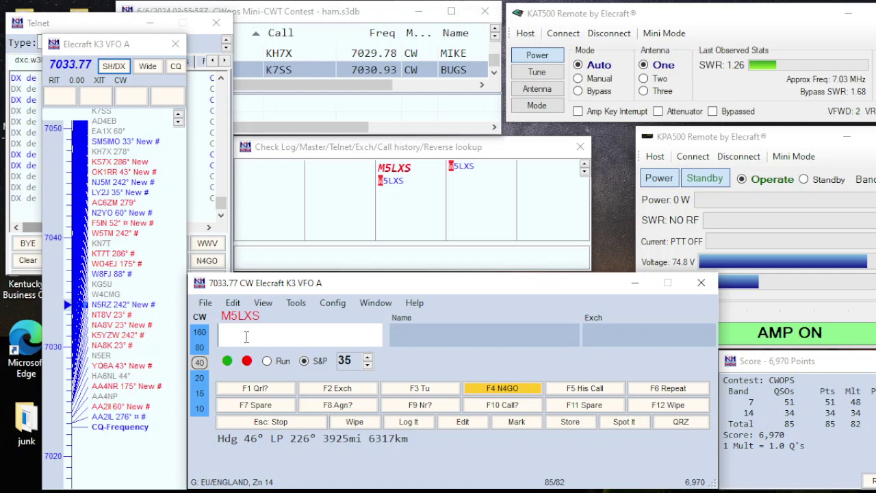
type("W5LXS")
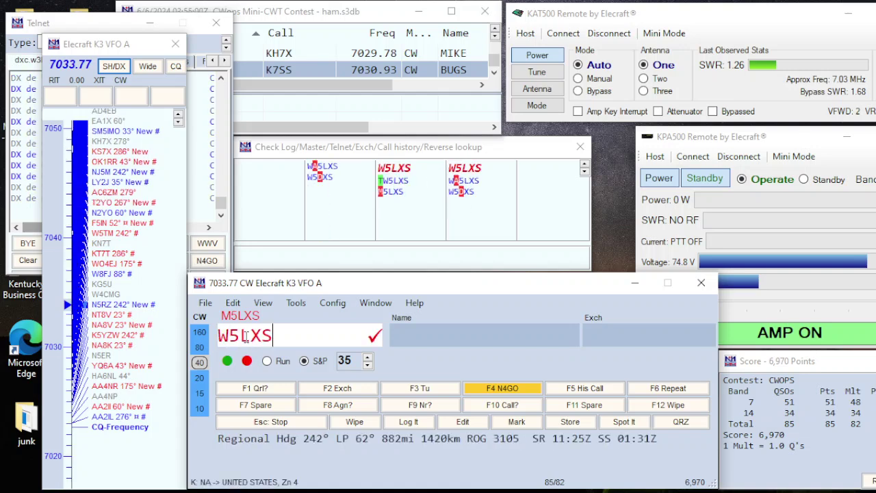
key("Return")
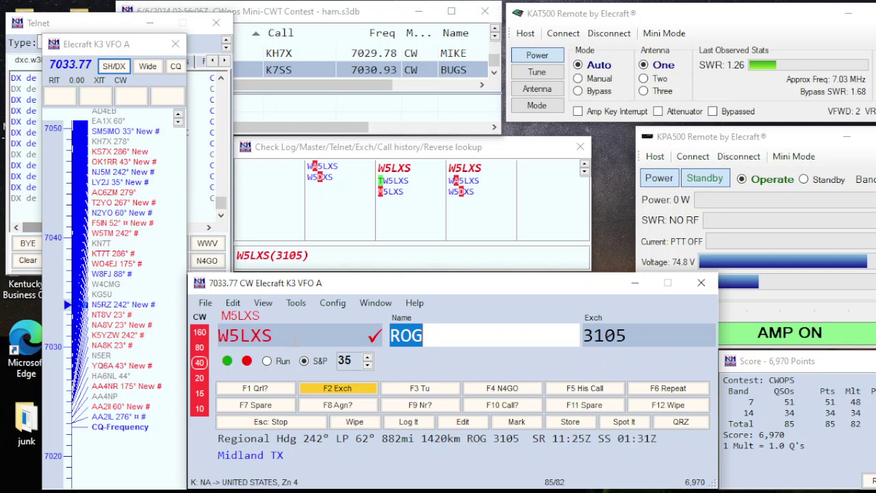
key("Return")
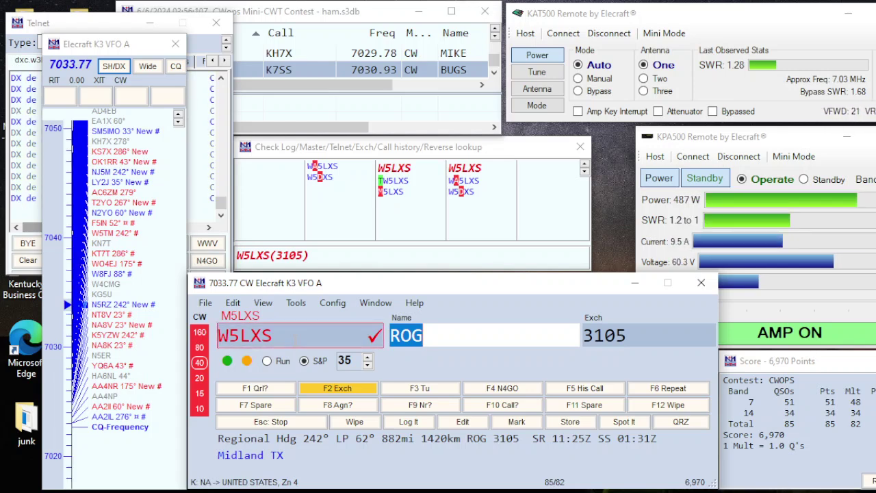
key("Return")
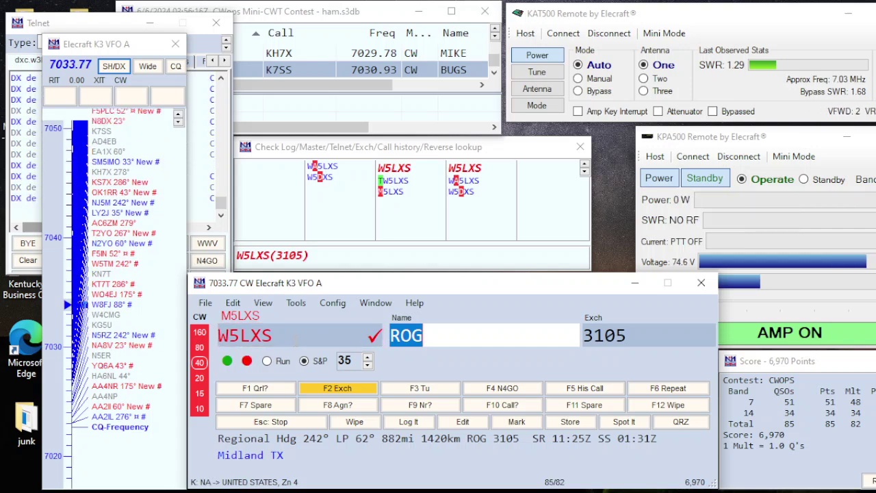
key("Tab")
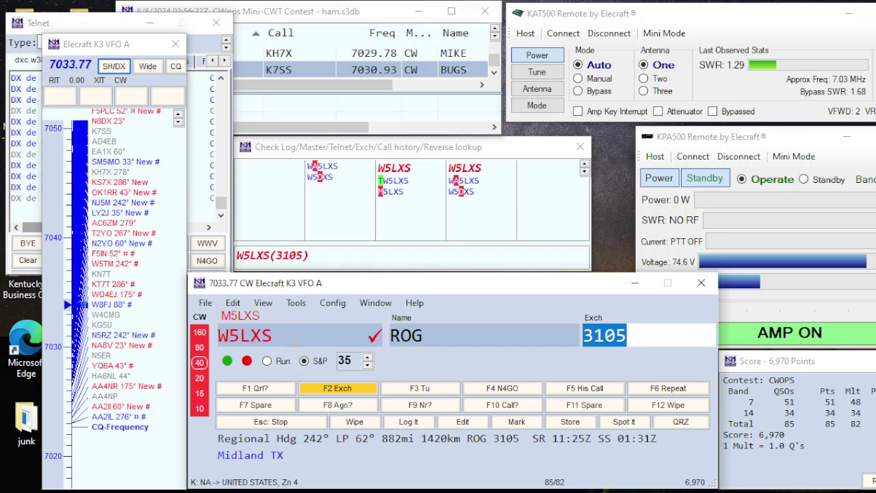
key("Return")
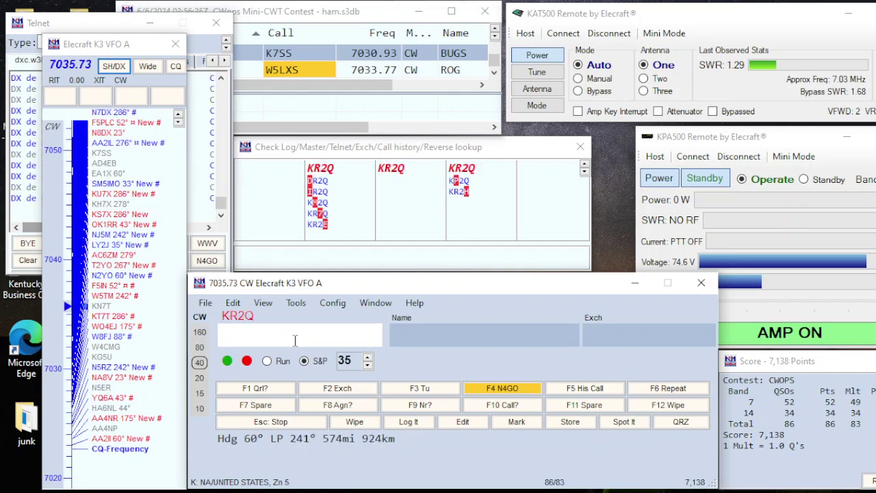
Try to work KR2Q on 7035.65 kHz by repeatedly sending the call.
key("space")
key("Return")
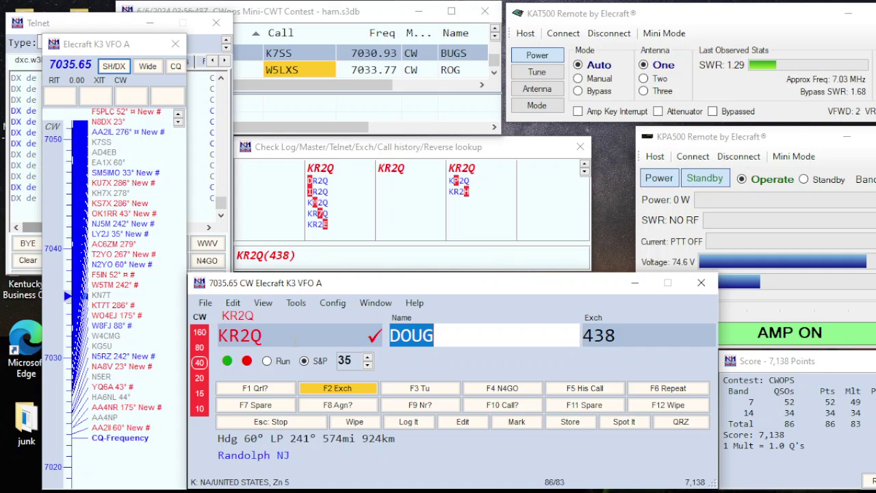
key("Return")
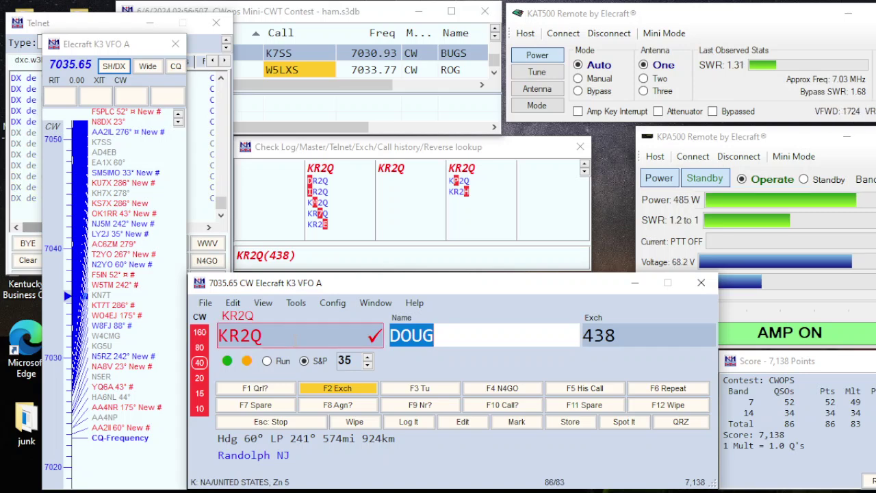
key("Return")
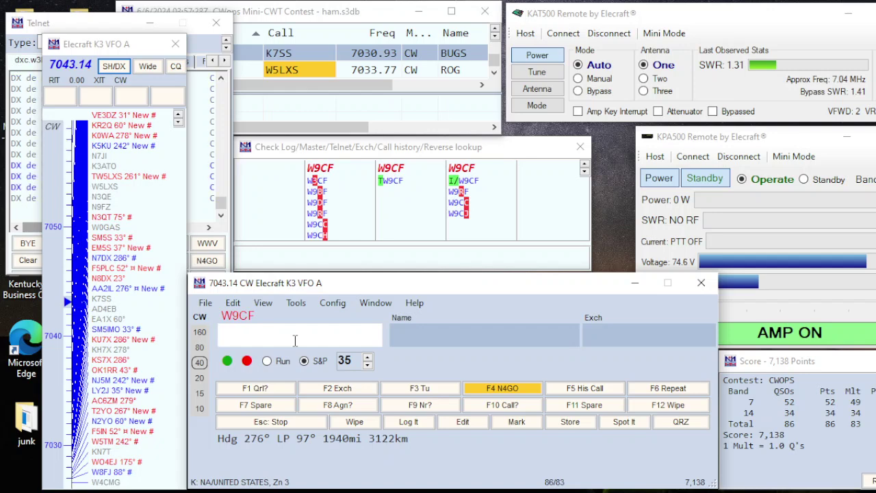
key("Return")
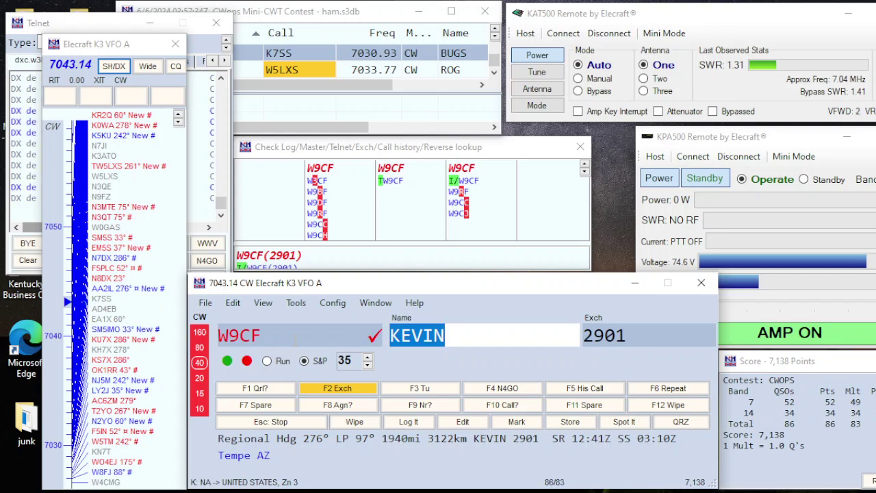
key("Return")
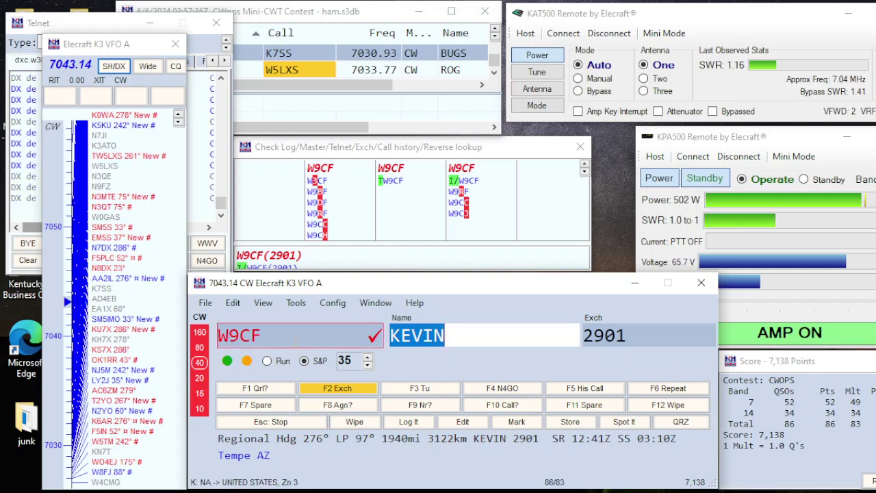
key("Return")
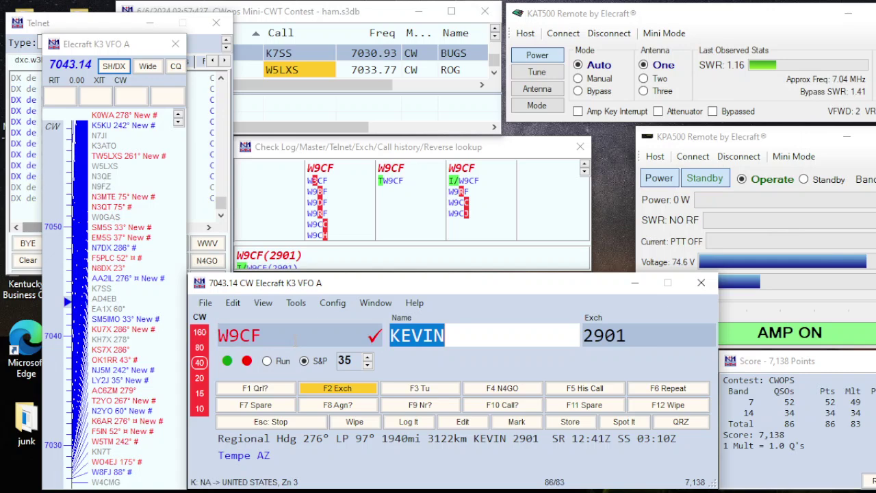
key("Tab")
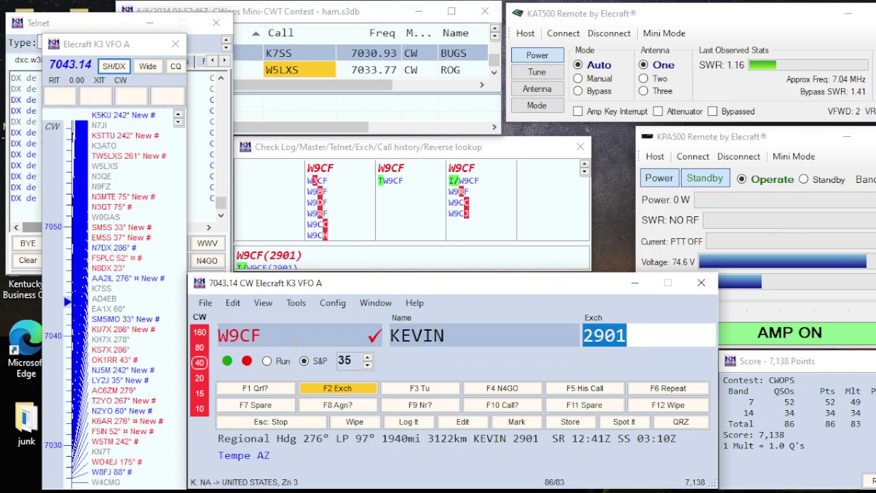
key("Return")
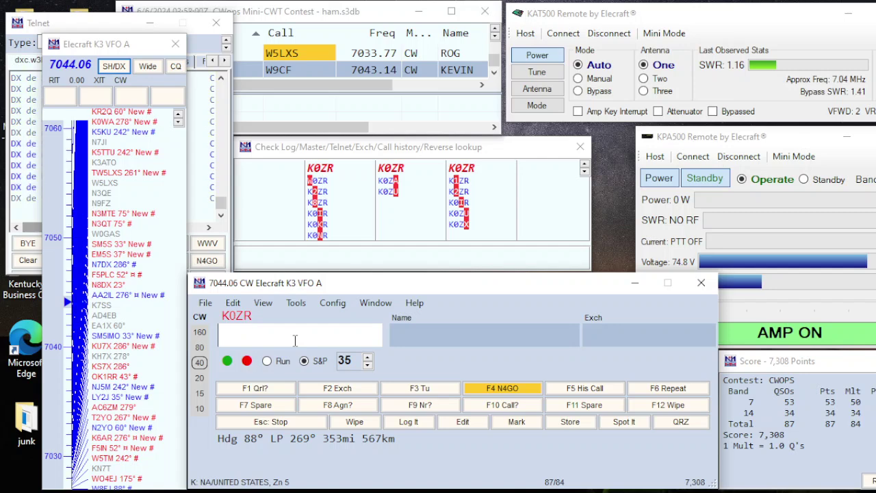
Work K0ZR on 7044.06 kHz and log the contact with exchange 1533.
key("space")
key("Return")
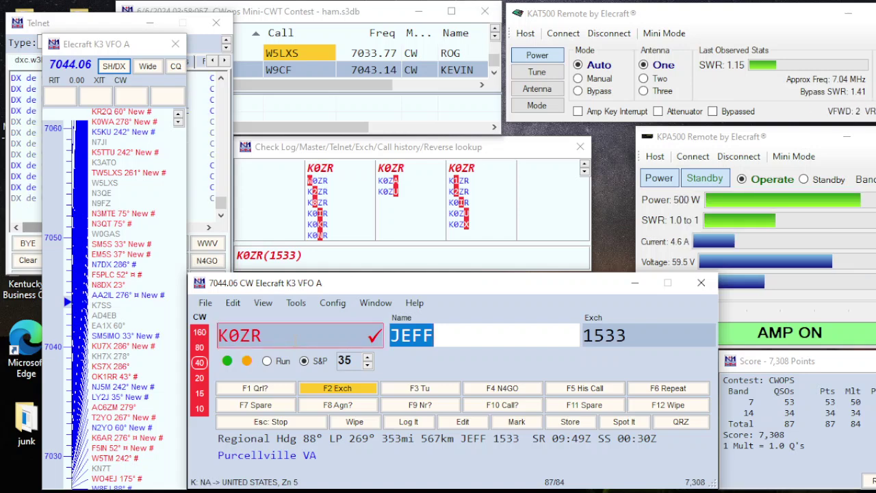
key("Tab")
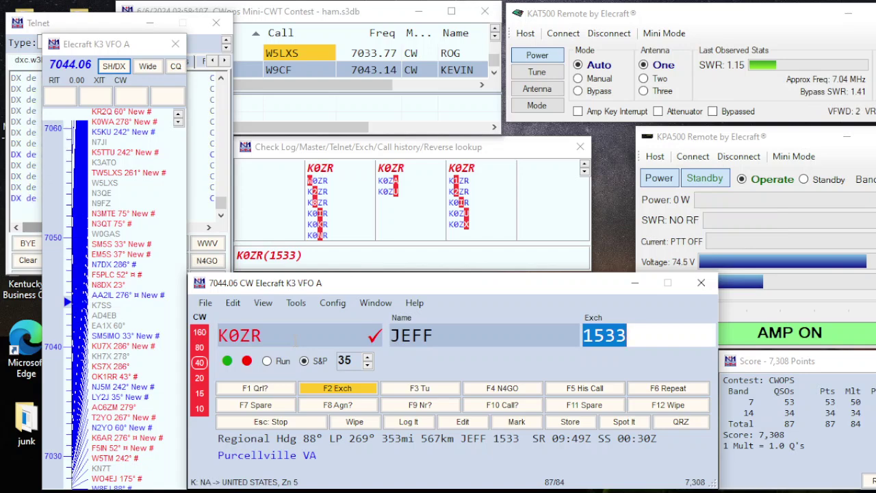
key("Return")
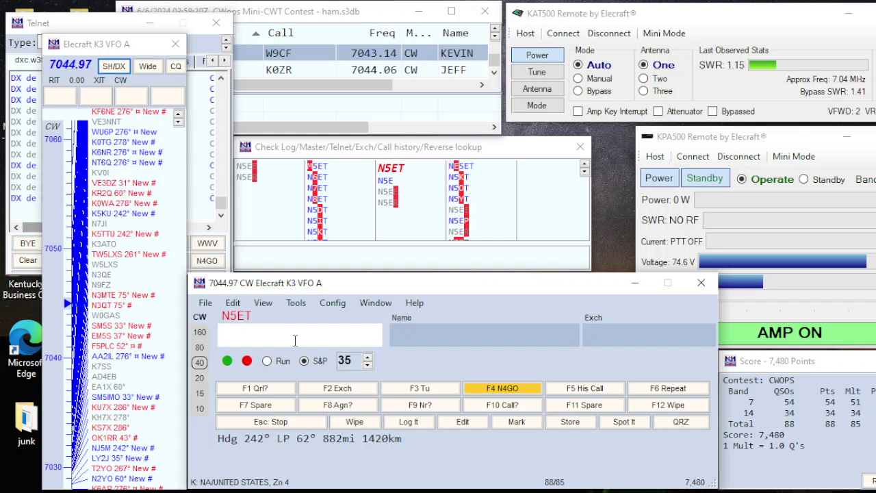
key("space")
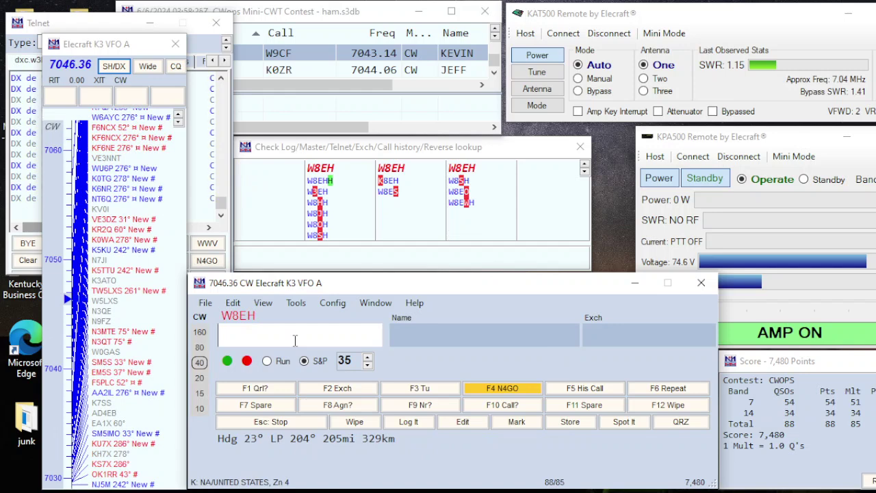
key("space")
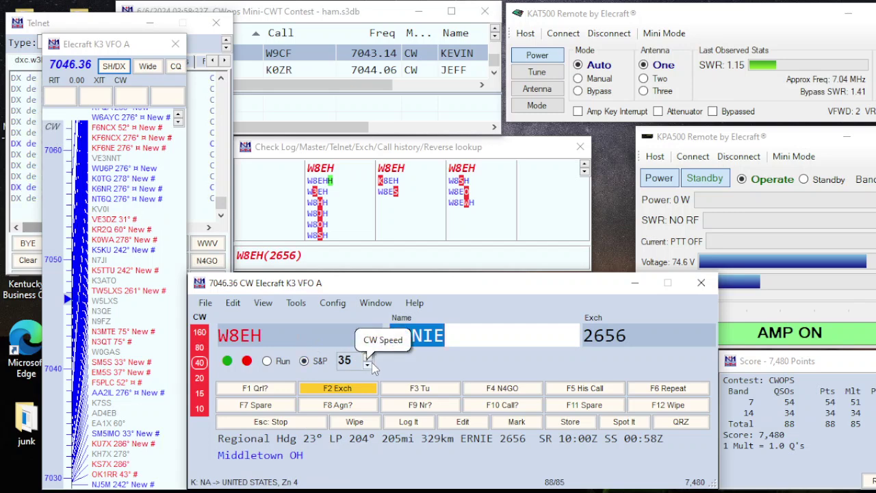
left_click(368, 364)
left_click(368, 364)
key("Return")
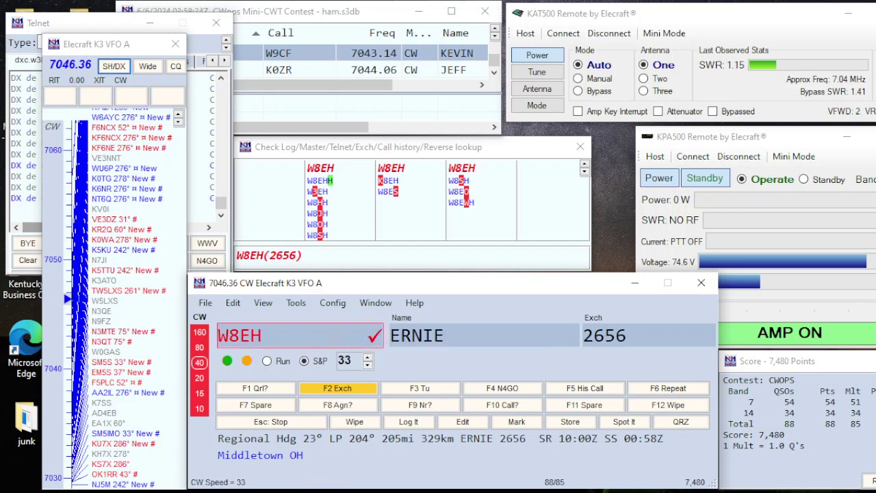
key("space")
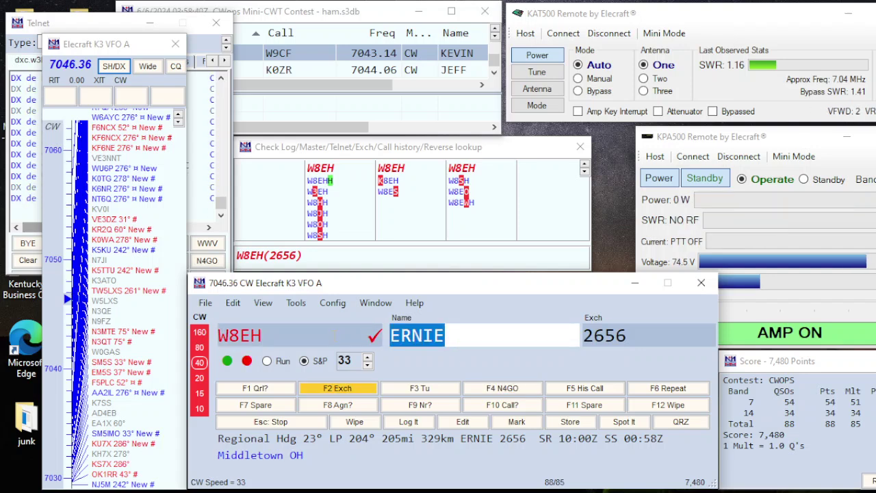
key("space")
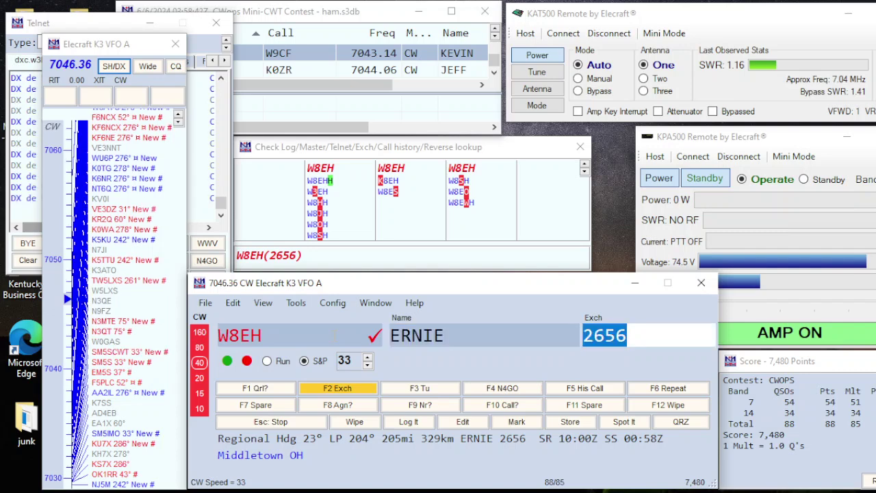
key("Return")
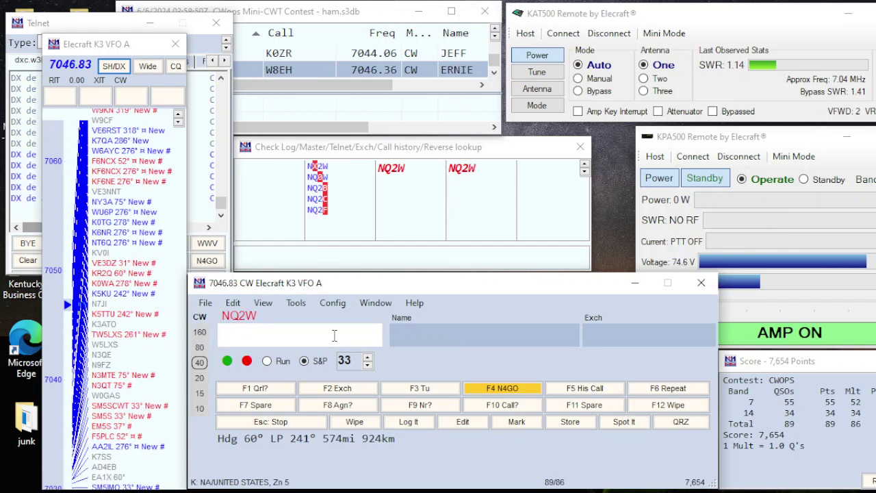
key("space")
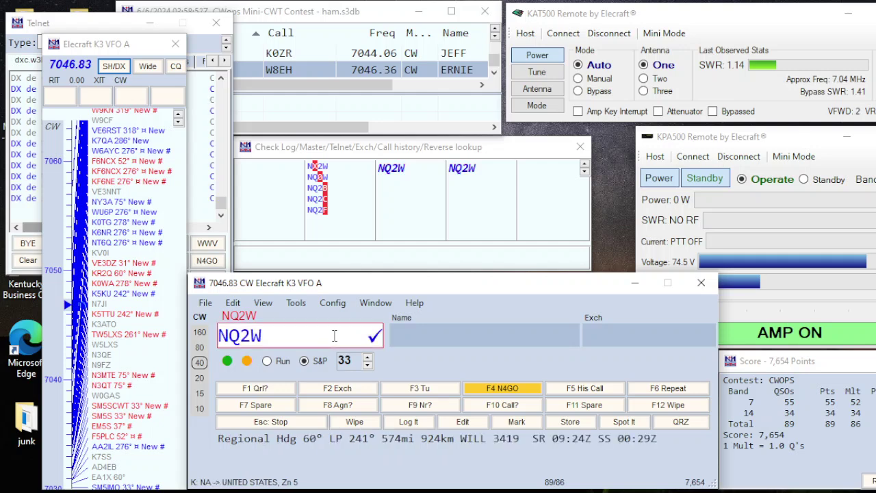
key("Return")
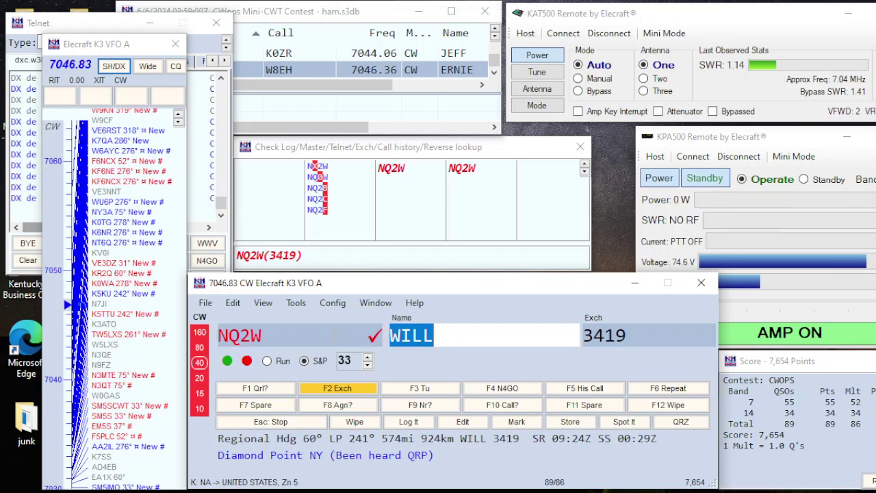
key("Tab")
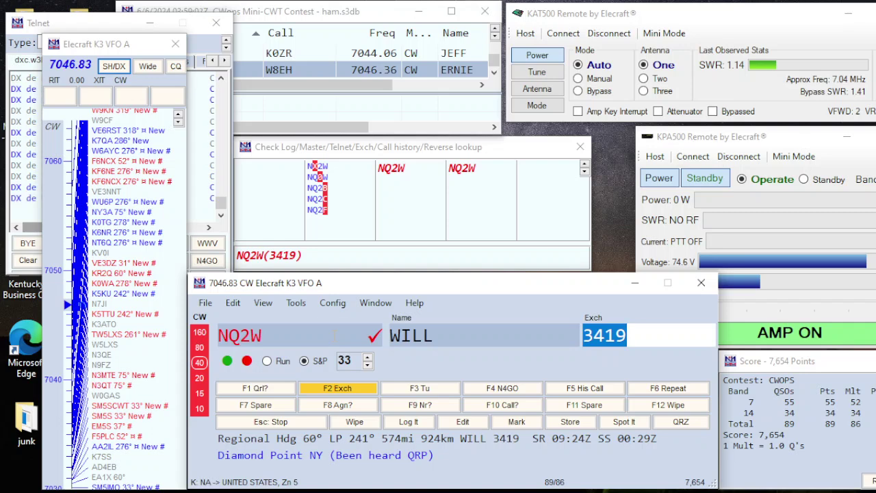
key("Return")
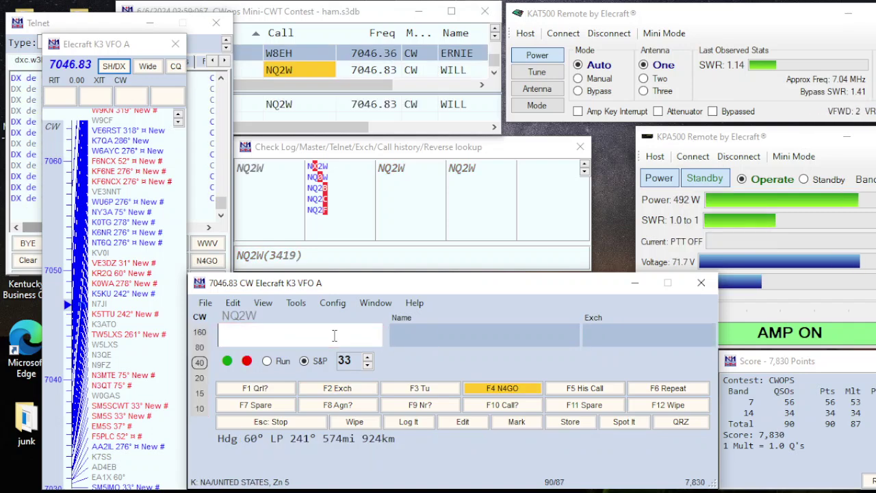
Tune up the band to 7048.77 kHz and try to work KA0PQW.
key("ctrl+Up")
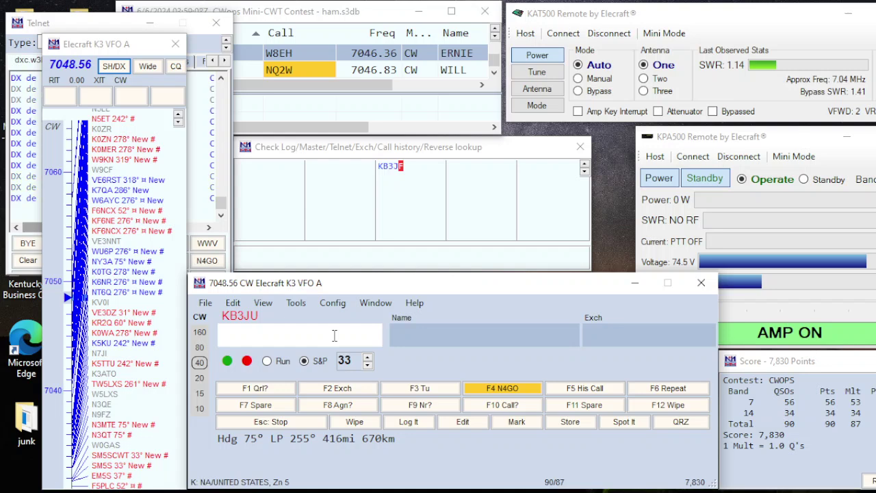
key("ctrl+Up")
key("space")
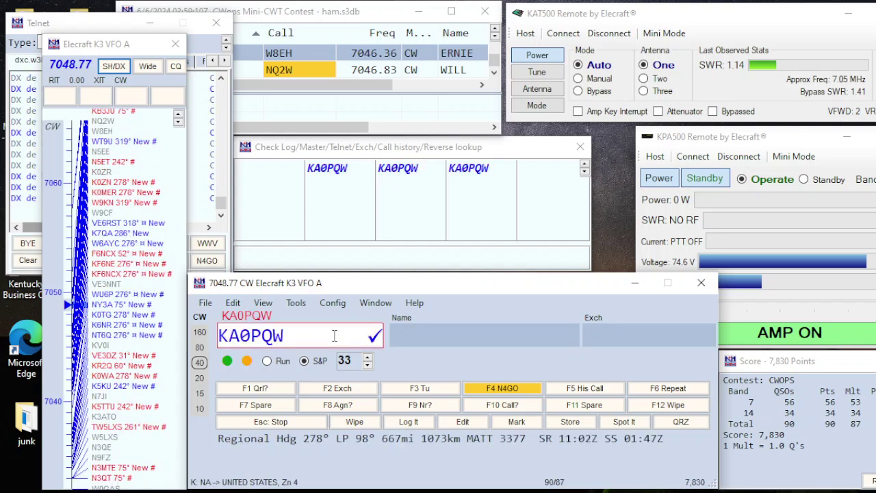
key("Return")
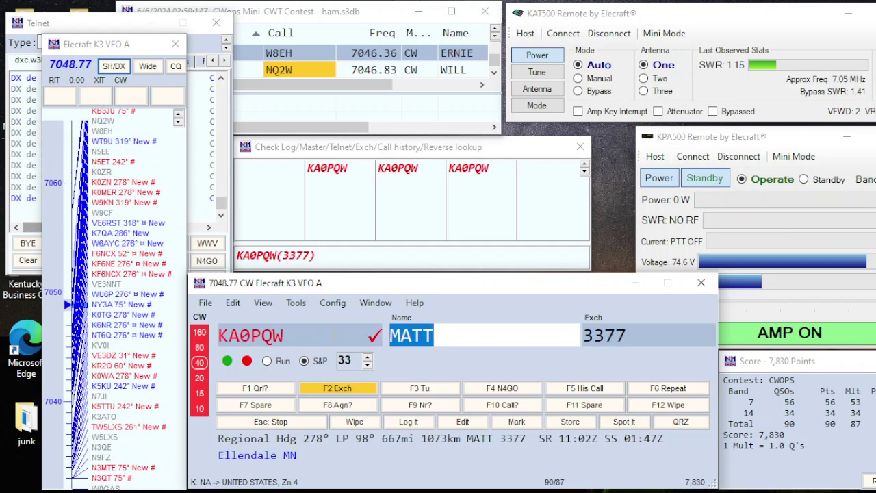
key("Return")
key("ctrl+Up")
key("ctrl+Up")
key("ctrl+Up")
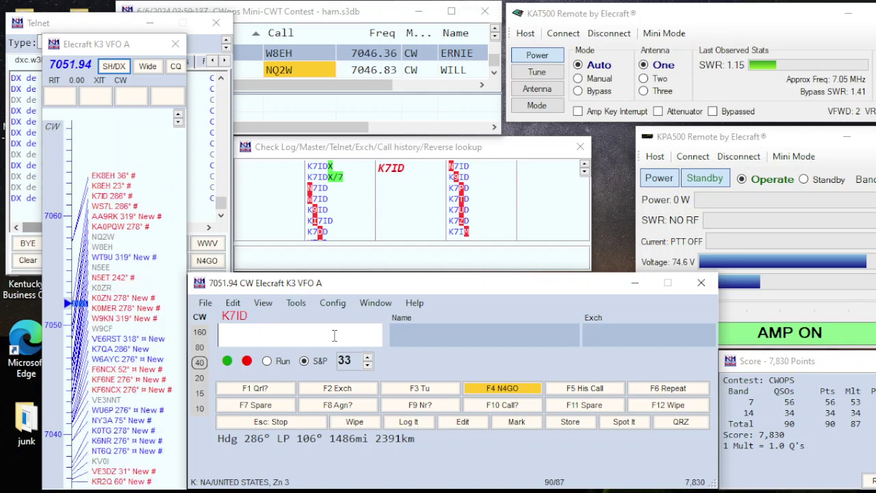
key("ctrl+Up")
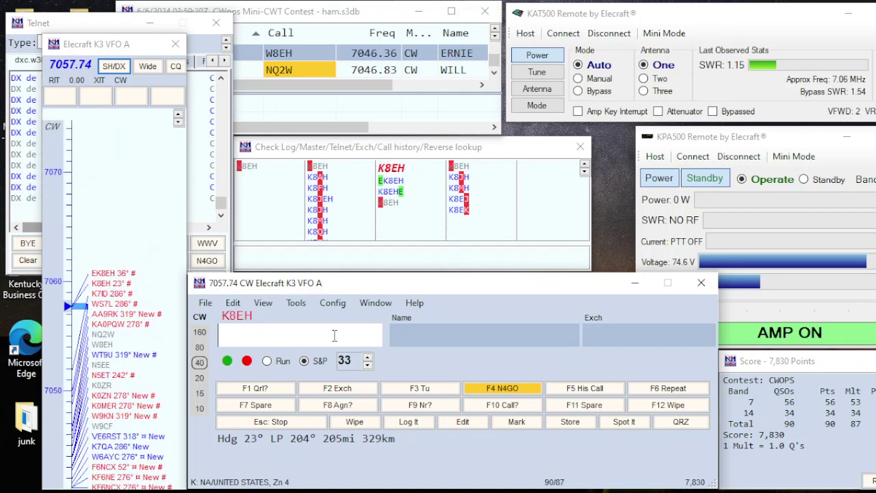
key("Return")
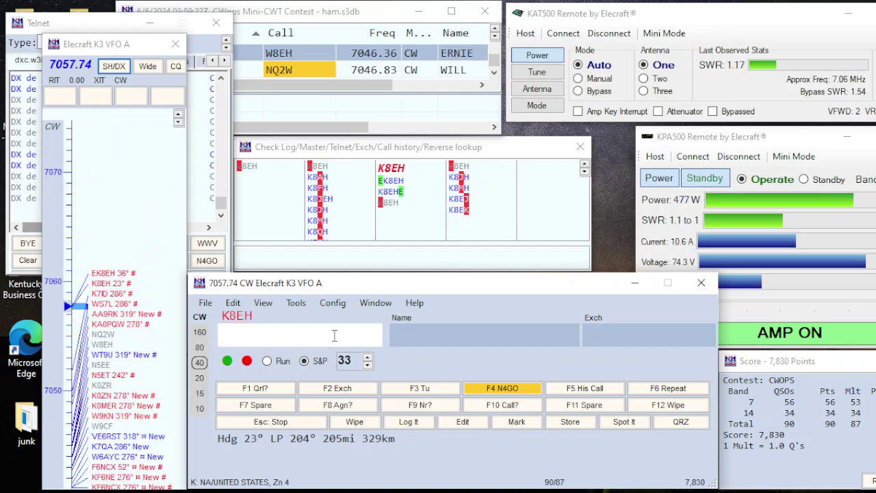
Check the highest spot at 7075.57 kHz, tune back down to 7041.47 kHz, and try to work W4IT.
key("ctrl+Up")
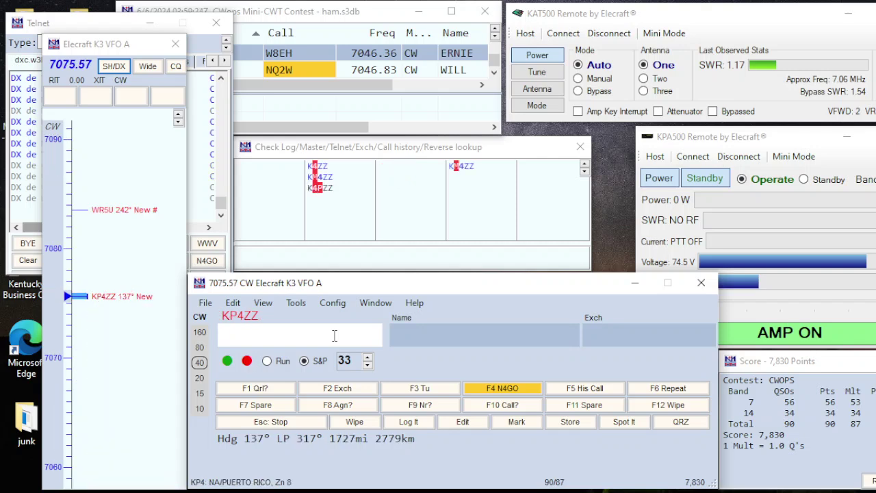
key("ctrl+Down")
key("ctrl+Down")
key("ctrl+Down")
key("ctrl+Down")
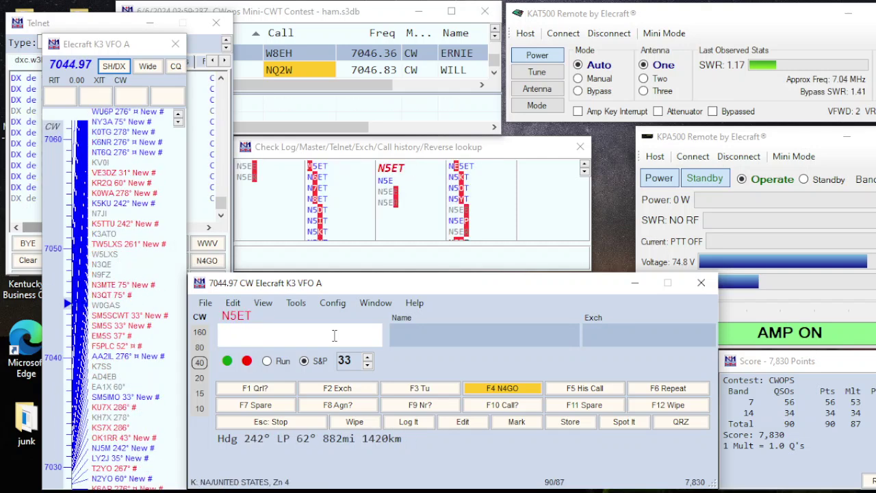
key("ctrl+Down")
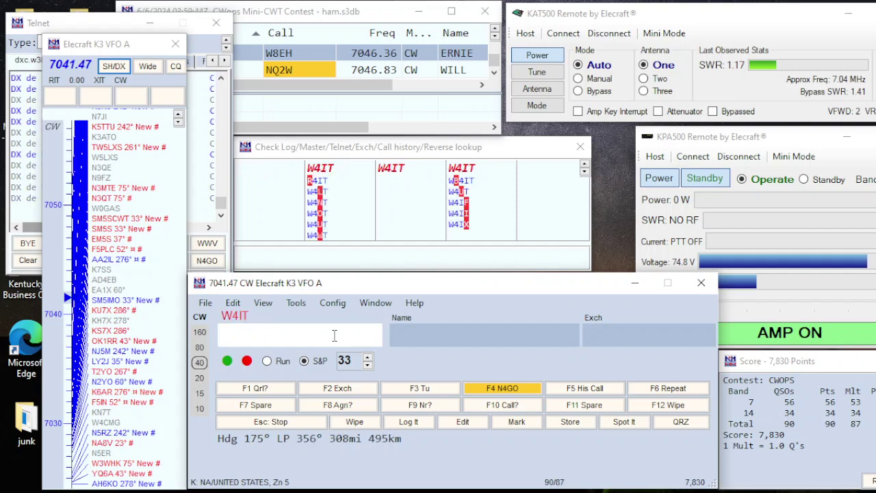
key("space")
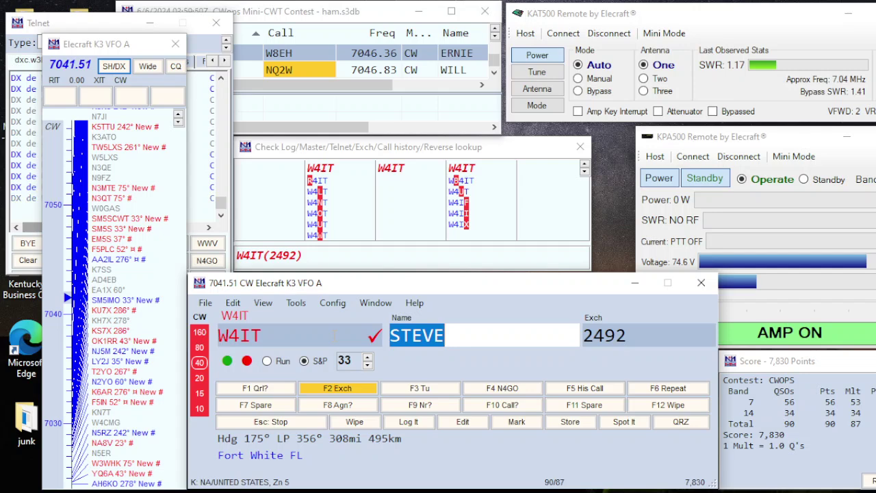
key("Return")
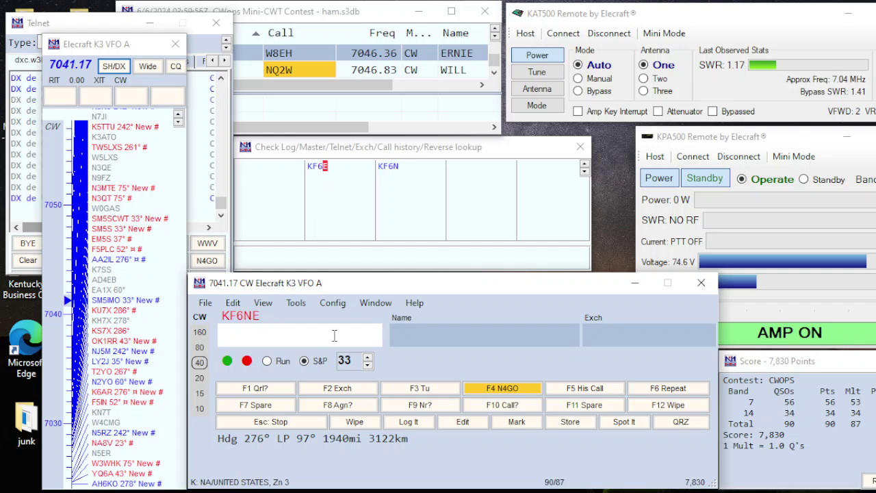
key("space")
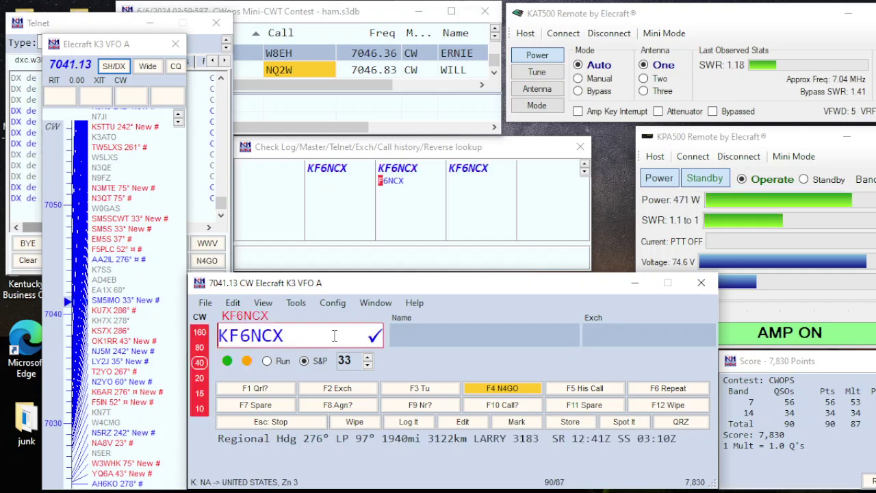
key("Return")
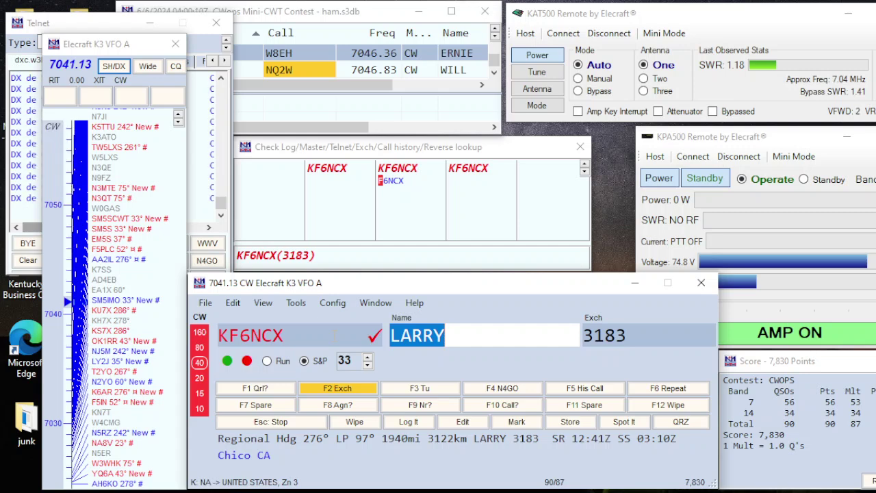
key("Tab")
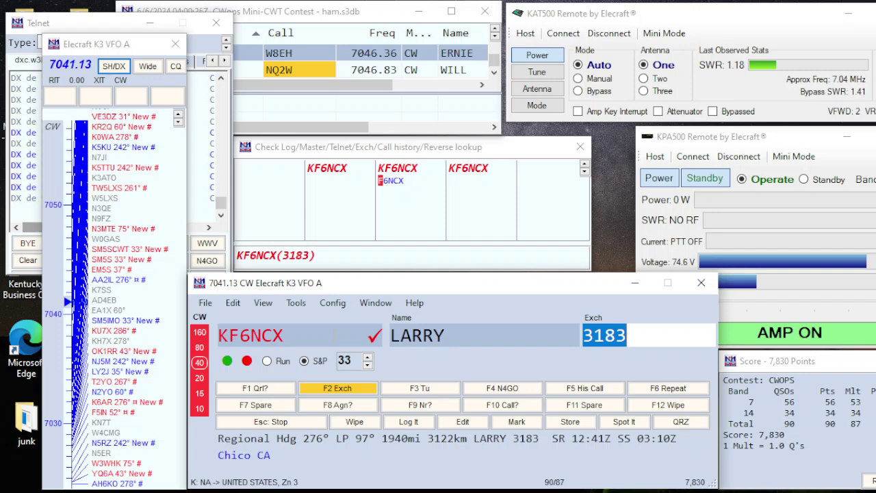
key("Return")
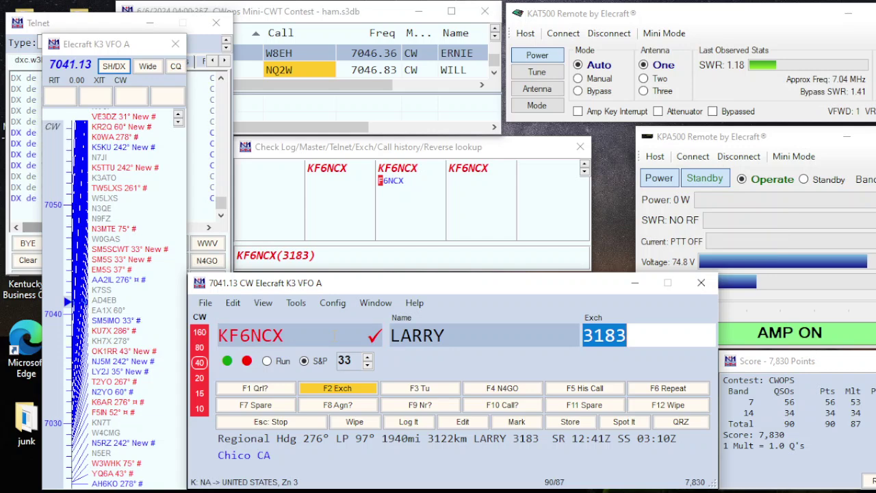
key("ctrl+k")
type("73ee")
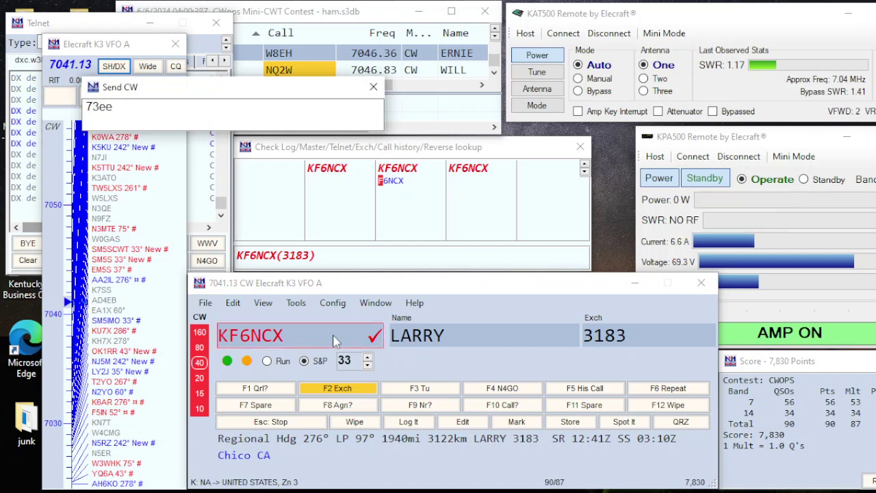
key("Return")
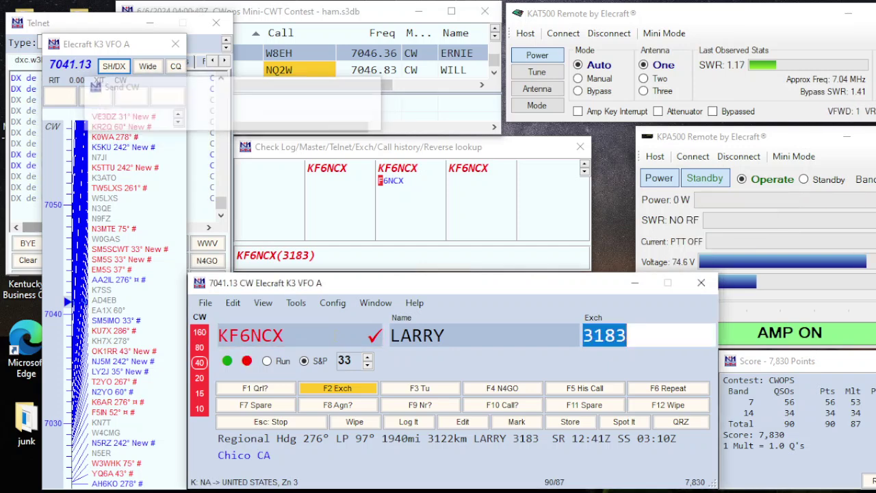
Finish the CW message and move to 80 metres by tuning the radio to 3510 kHz.
key("Return")
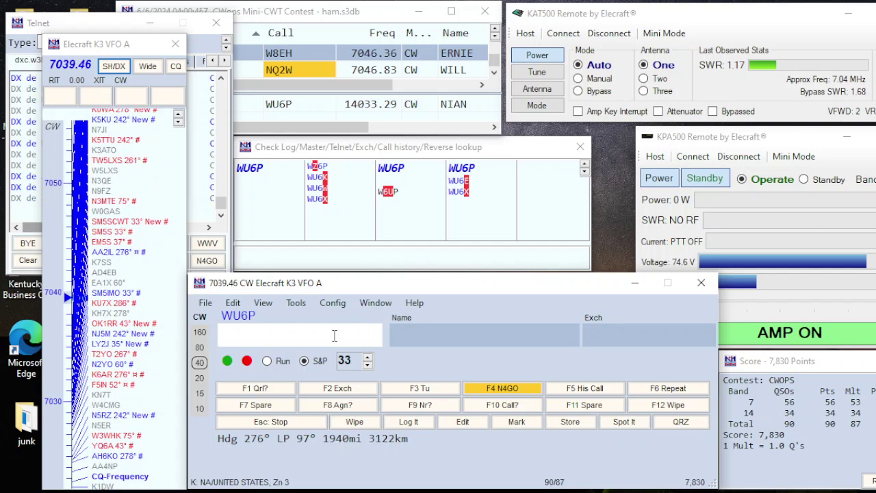
type("3020")
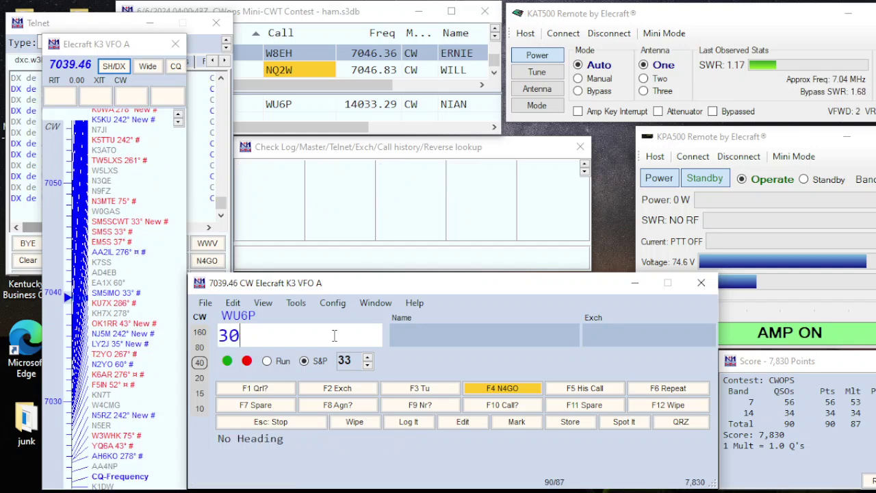
key("BackSpace")
key("BackSpace")
key("BackSpace")
type("5")
type("3")
key("BackSpace")
type("10")
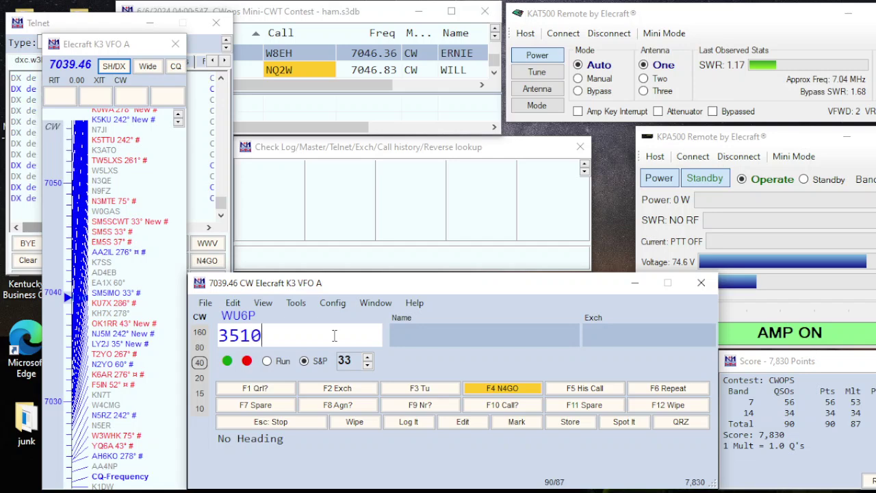
key("Return")
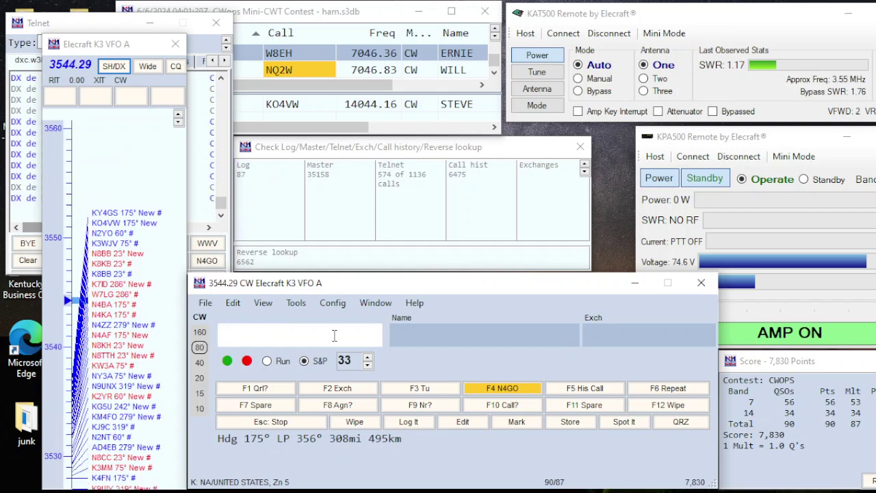
Move to the 20-metre band by tuning the radio to 14020 kHz.
type("14")
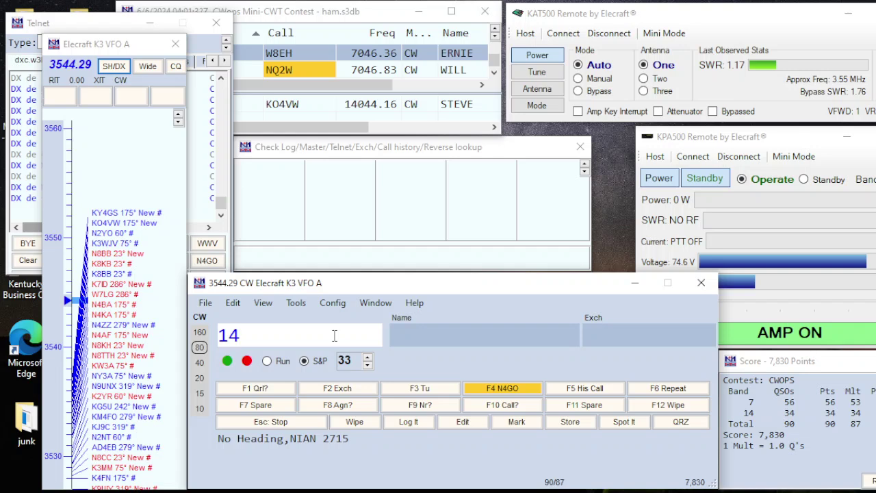
type("020")
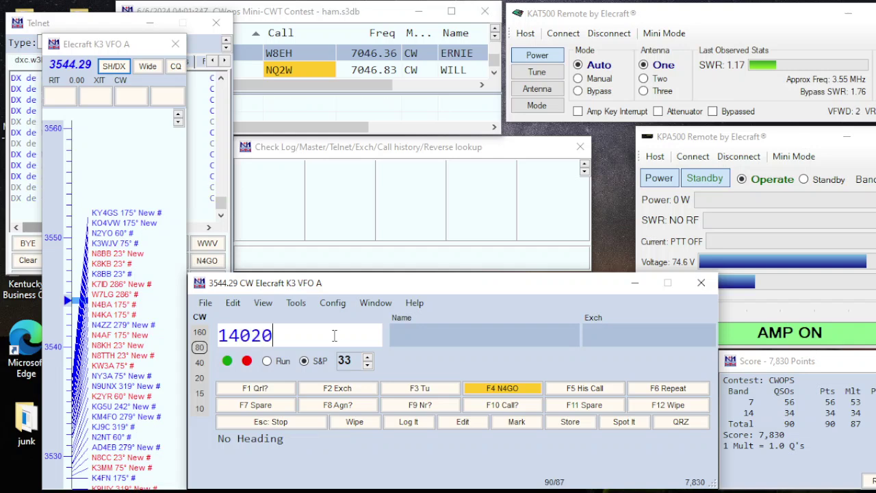
key("Return")
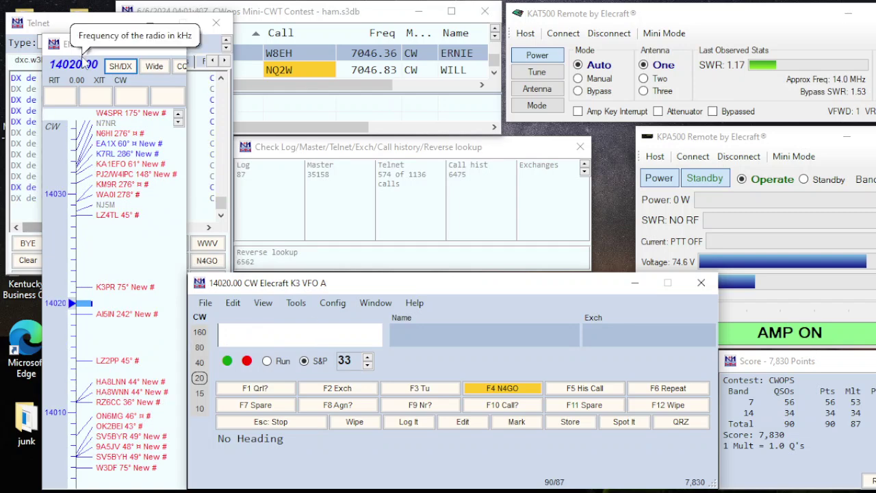
Bring up the Telnet window's cluster settings and widen the window to show all of its options.
left_click(75, 25)
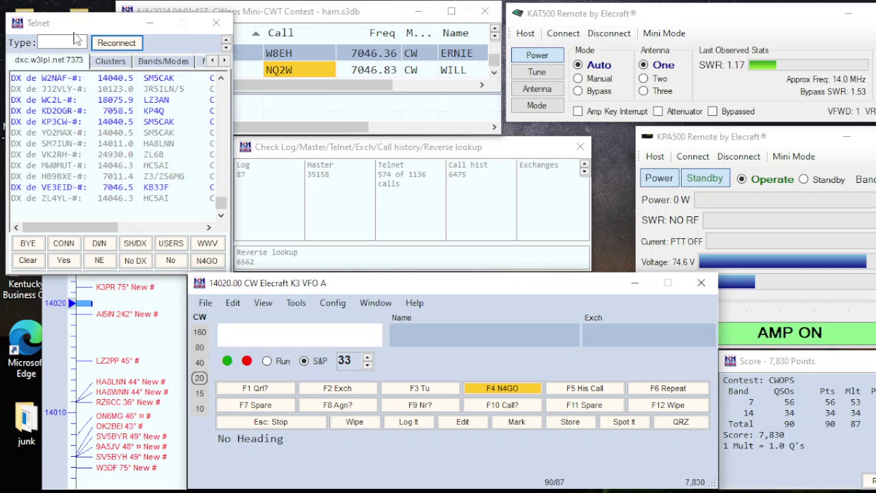
left_click(109, 62)
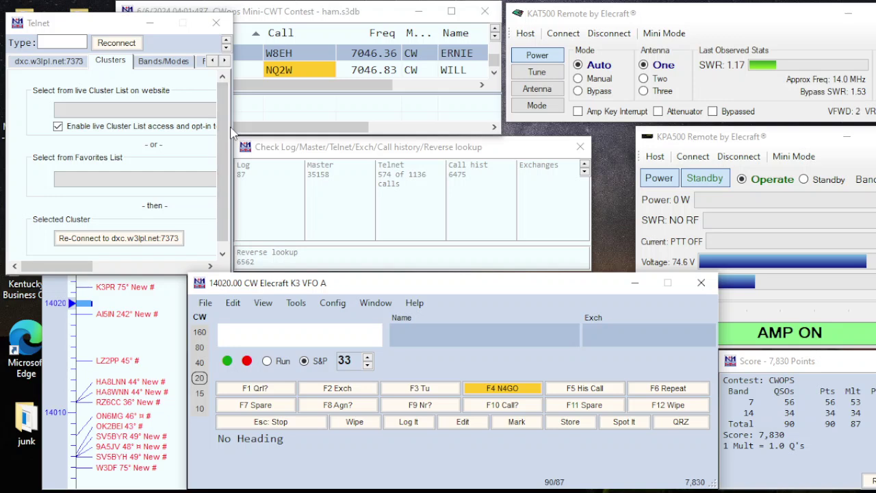
left_click(235, 156)
left_click_drag(235, 156, 464, 158)
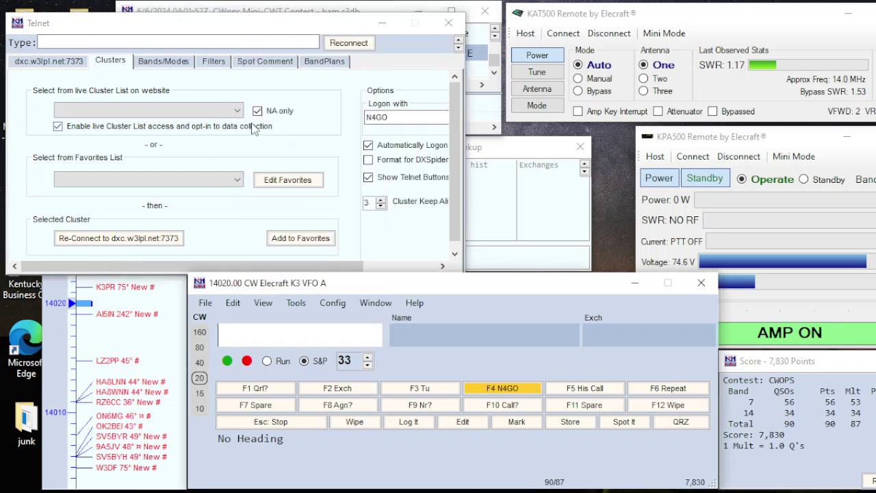
Try to connect to the dxc.ve7cc.net:7373 cluster from the live cluster list.
left_click(237, 111)
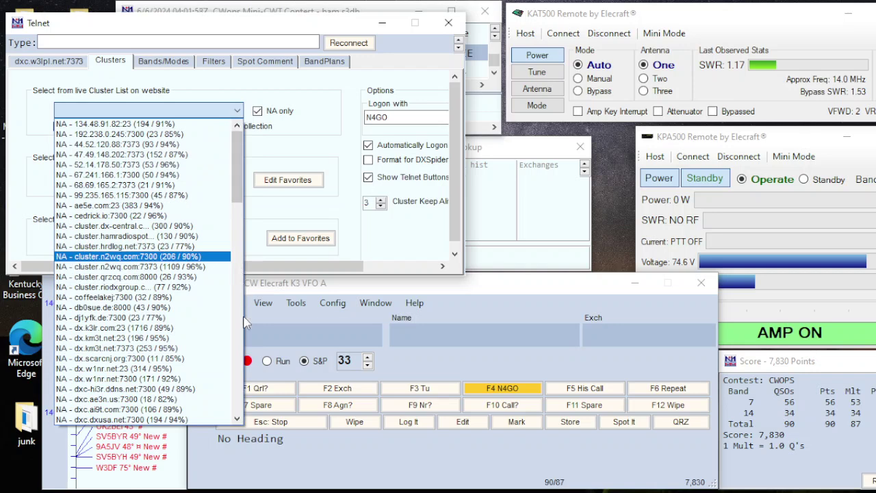
left_click(237, 419)
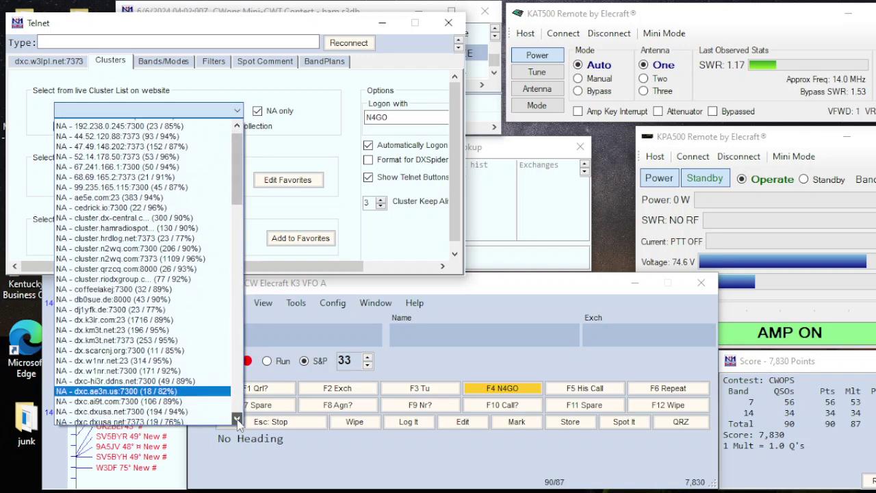
left_click(237, 420)
left_click(238, 419)
left_click(237, 420)
left_click(237, 420)
left_click(237, 419)
left_click(238, 419)
left_click(237, 420)
left_click(237, 419)
left_click(237, 420)
left_click(237, 420)
left_click(237, 419)
left_click(238, 420)
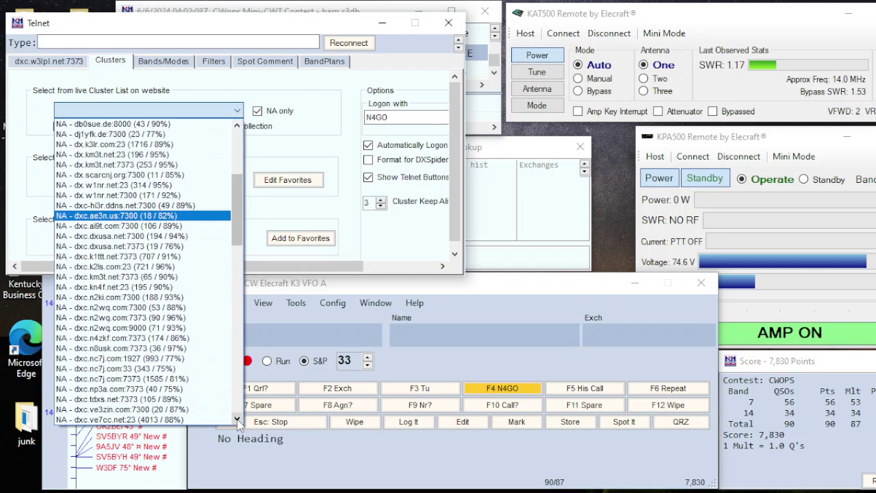
left_click(238, 419)
left_click(237, 419)
left_click(238, 419)
left_click(238, 420)
left_click(238, 419)
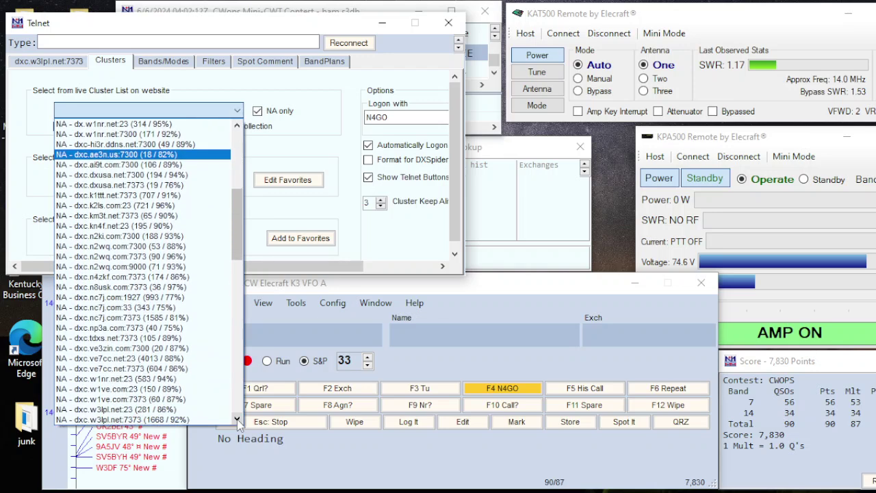
left_click(166, 369)
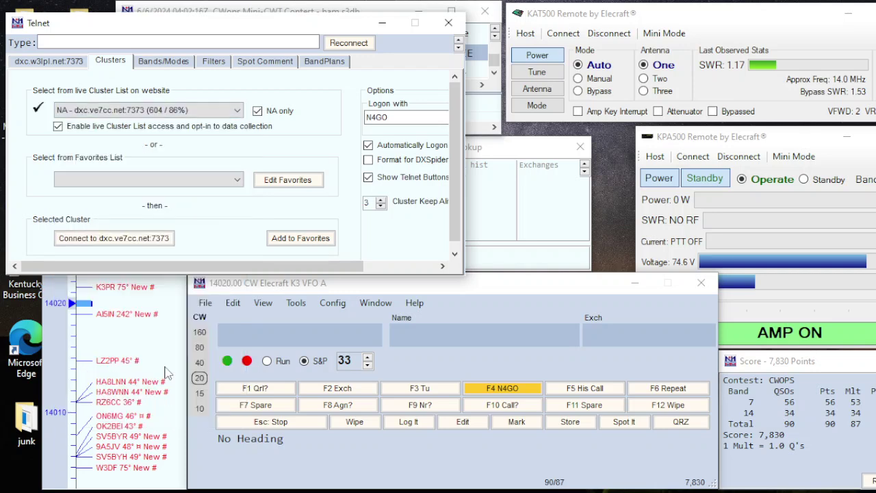
left_click(159, 238)
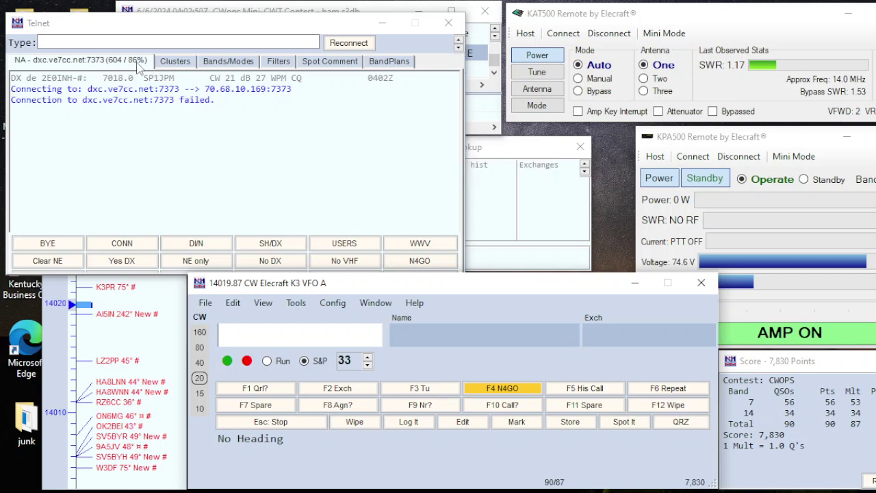
Choose wb4qoj.no-ip.org:7373 from the live cluster list and connect to it.
left_click(171, 63)
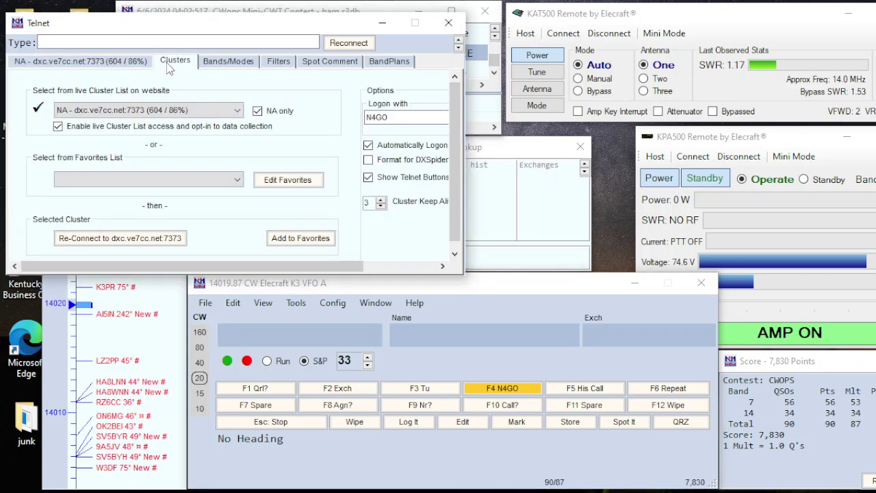
left_click(235, 111)
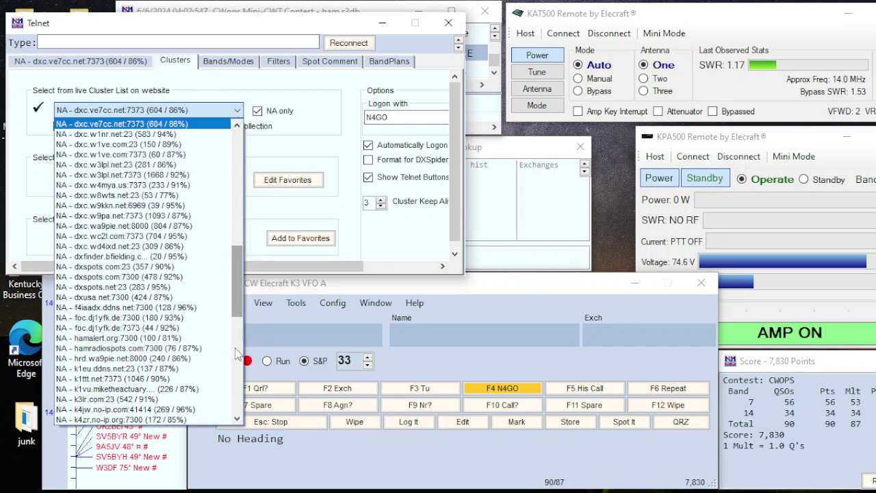
left_click(237, 418)
left_click(237, 418)
left_click(237, 418)
left_click(237, 418)
left_click(237, 418)
left_click(237, 419)
left_click(236, 418)
left_click(237, 418)
left_click(236, 418)
left_click(237, 418)
left_click(237, 418)
left_click(236, 418)
left_click(236, 419)
left_click(237, 419)
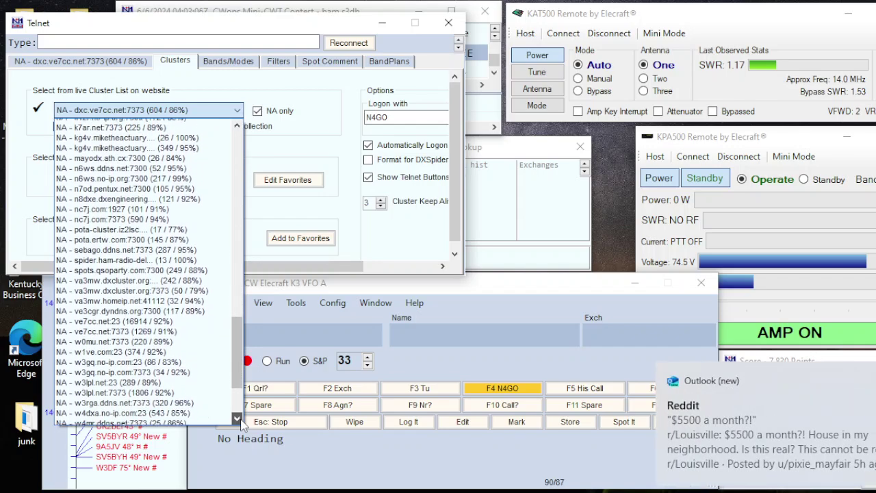
left_click(237, 419)
left_click(237, 418)
left_click(237, 418)
left_click(237, 418)
left_click(237, 418)
left_click(237, 418)
left_click(237, 419)
left_click(236, 418)
left_click(237, 419)
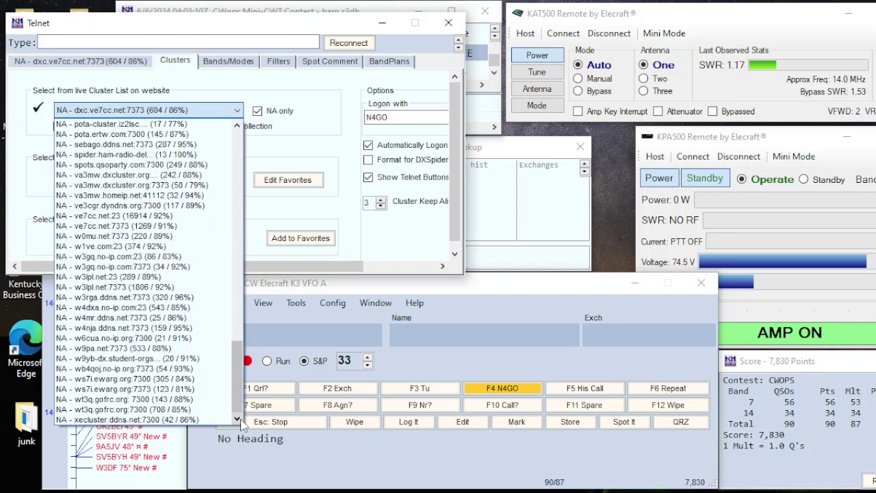
left_click(238, 419)
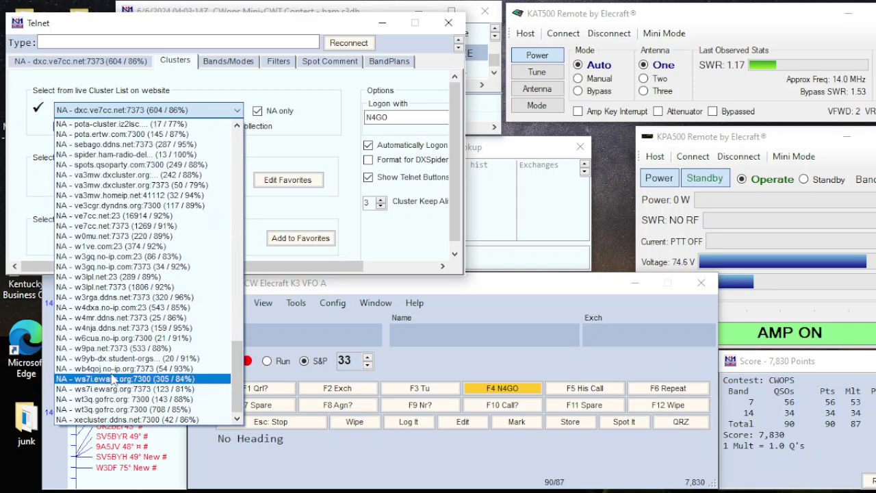
left_click(113, 369)
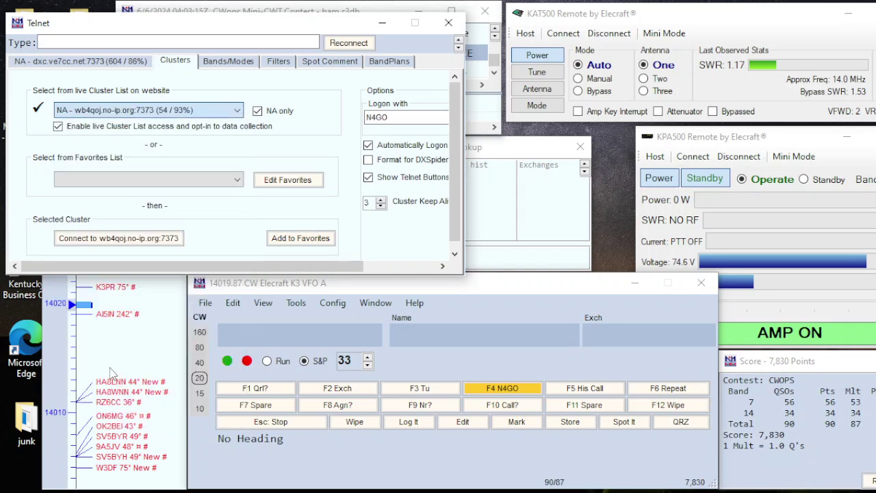
left_click(166, 241)
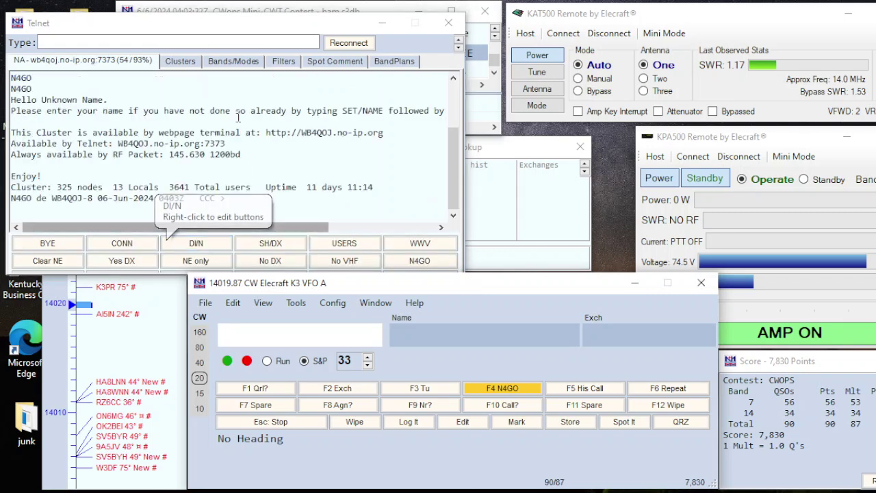
Turn off the NA-only restriction on the live cluster list in the Telnet cluster settings.
left_click(183, 63)
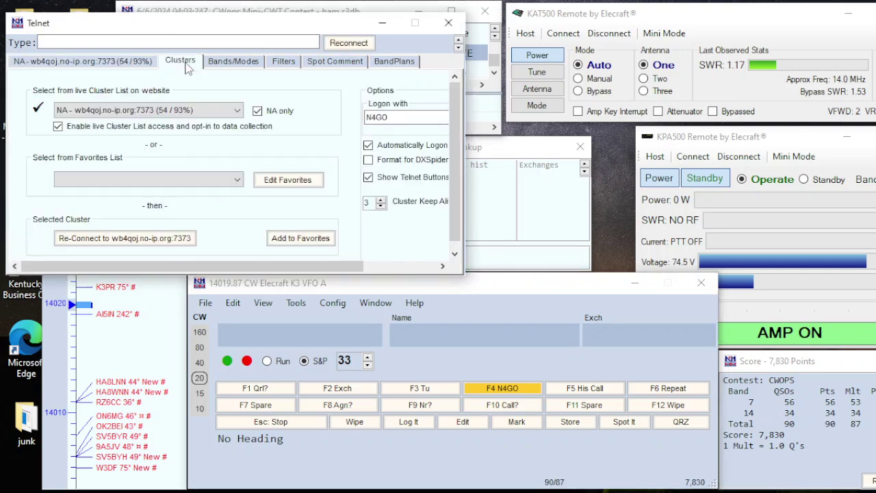
left_click(258, 111)
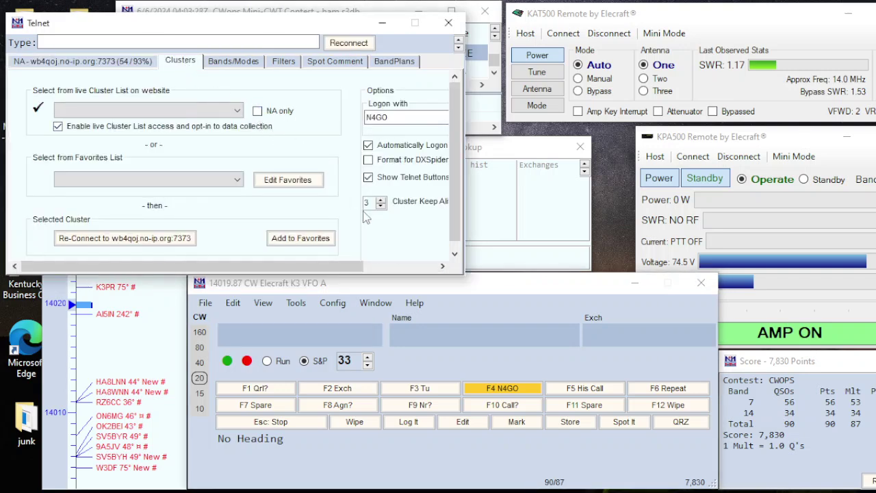
mouse_move(336, 271)
left_mouse_down()
mouse_move(404, 270)
mouse_move(321, 273)
left_mouse_up()
Remove the NA restriction from the Telnet spot-origin filter, and narrow the window on the cluster output.
left_click(232, 63)
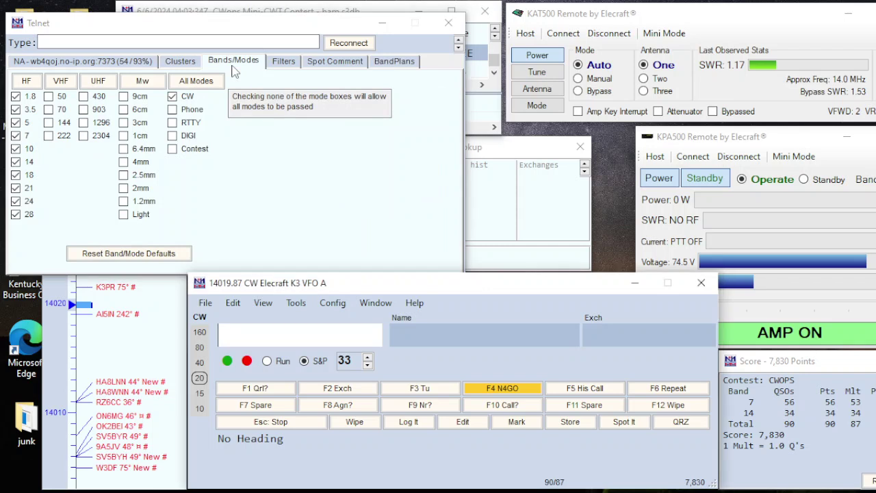
left_click(278, 70)
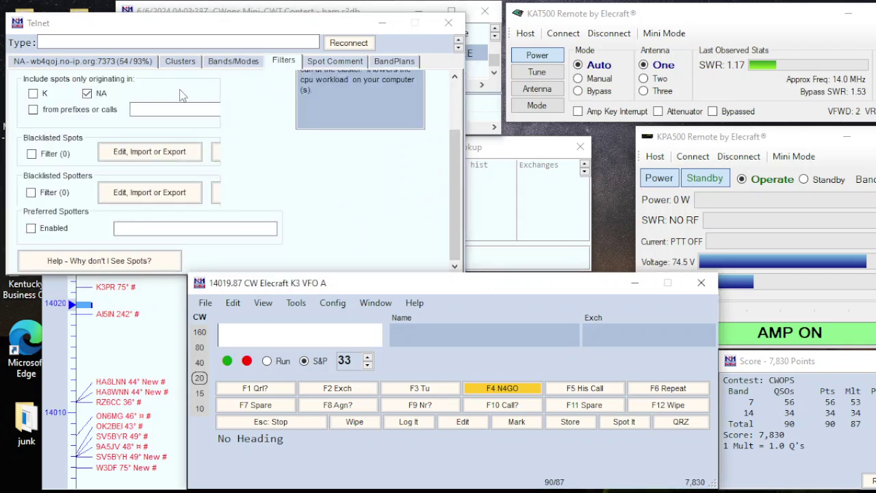
left_click(87, 94)
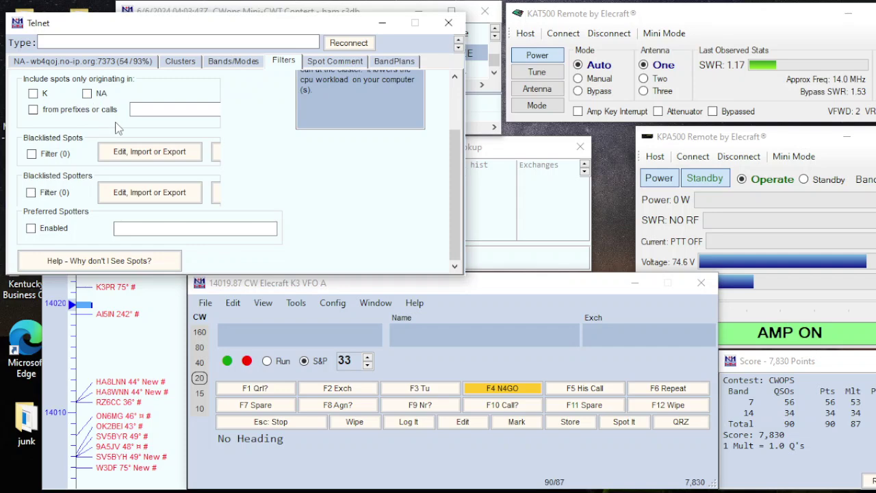
left_click(89, 62)
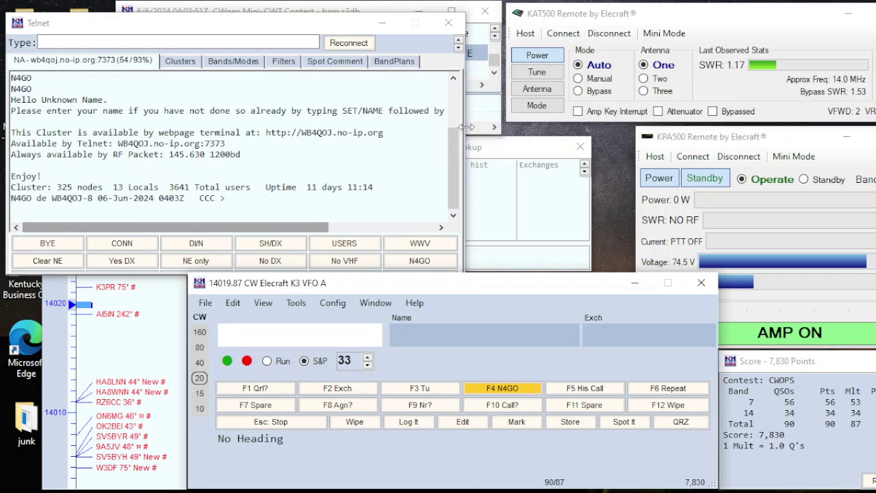
left_click_drag(465, 126, 230, 162)
mouse_move(116, 391)
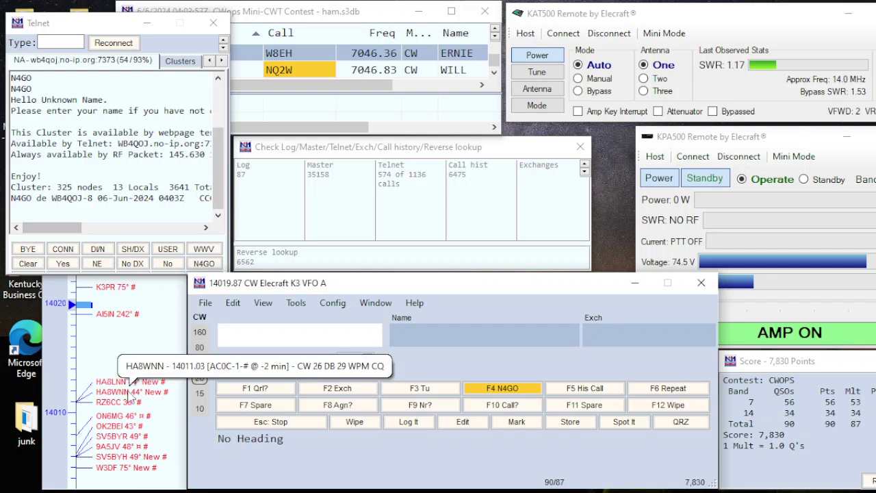
left_click(115, 385)
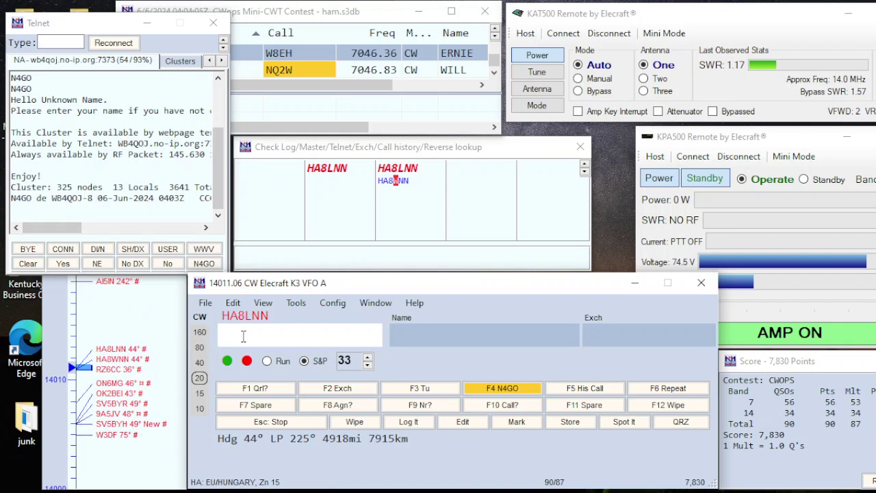
Power off the KAT500 antenna tuner and the KPA500 amplifier, and switch to OBS.
left_click(538, 57)
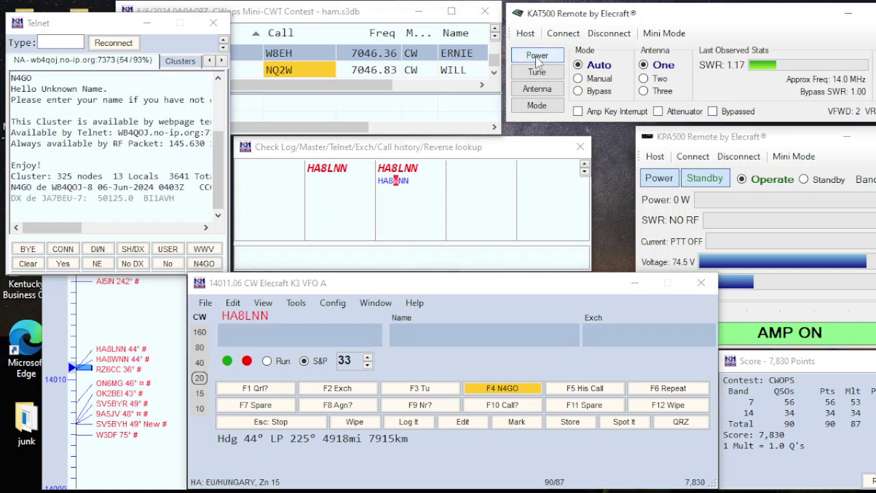
left_click(660, 179)
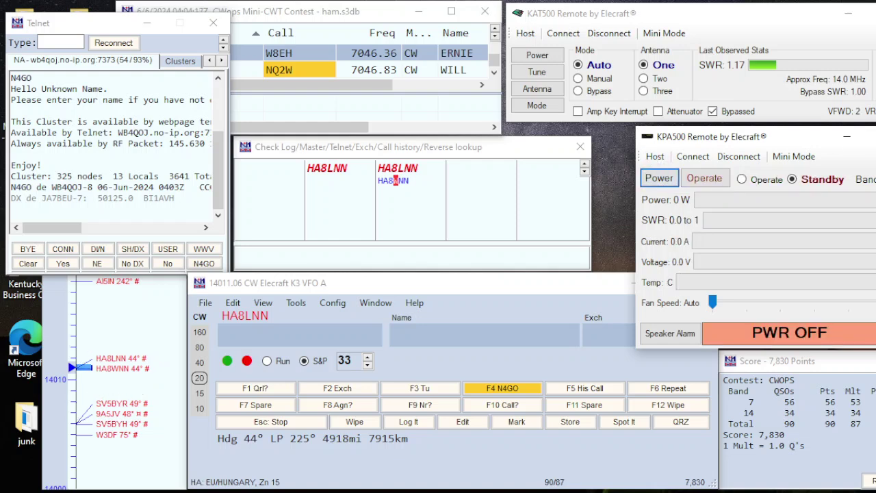
left_click(538, 56)
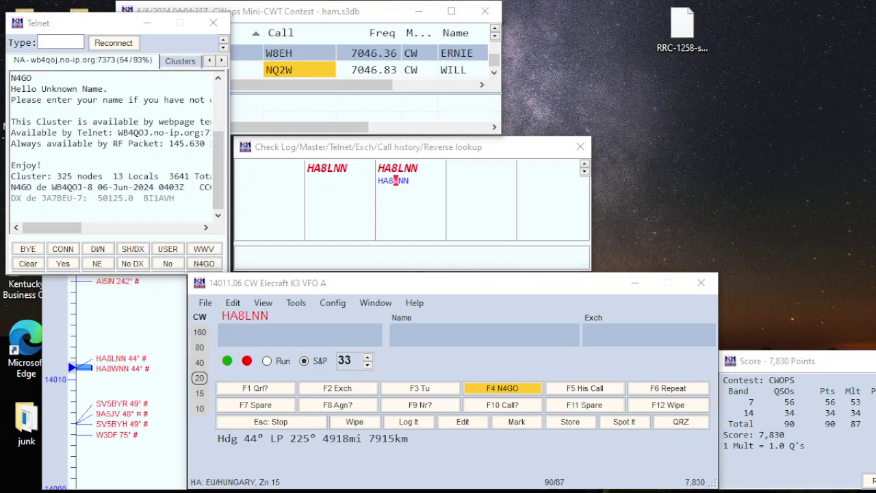
left_click(445, 445)
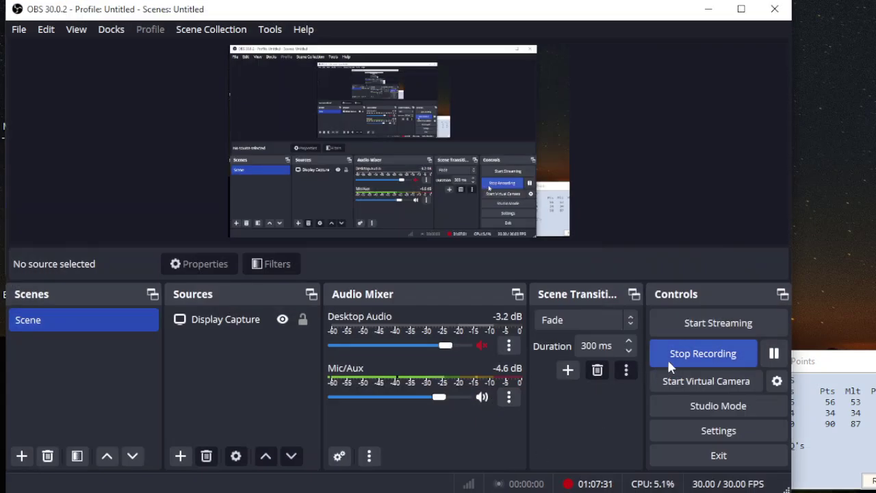